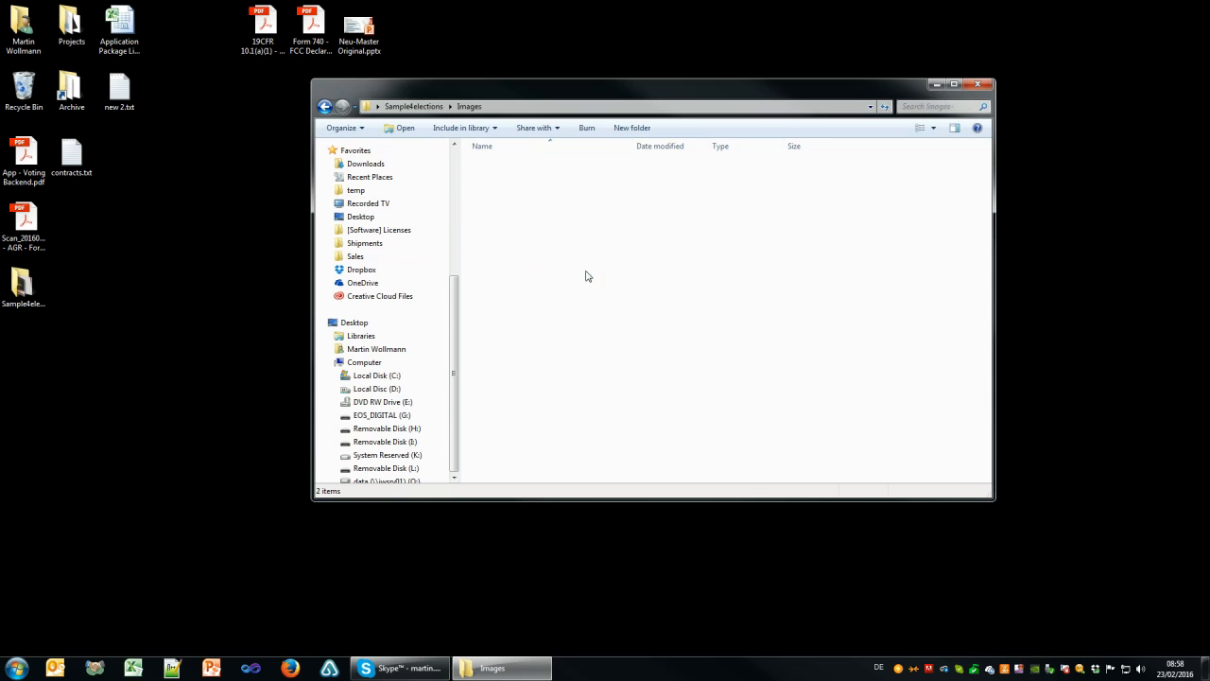
Extract Background.jpg and How to use 4elections.jpg from the Images folder onto the desktop, then delete the Sample4elections folder.
left_click_drag(574, 256, 20, 284)
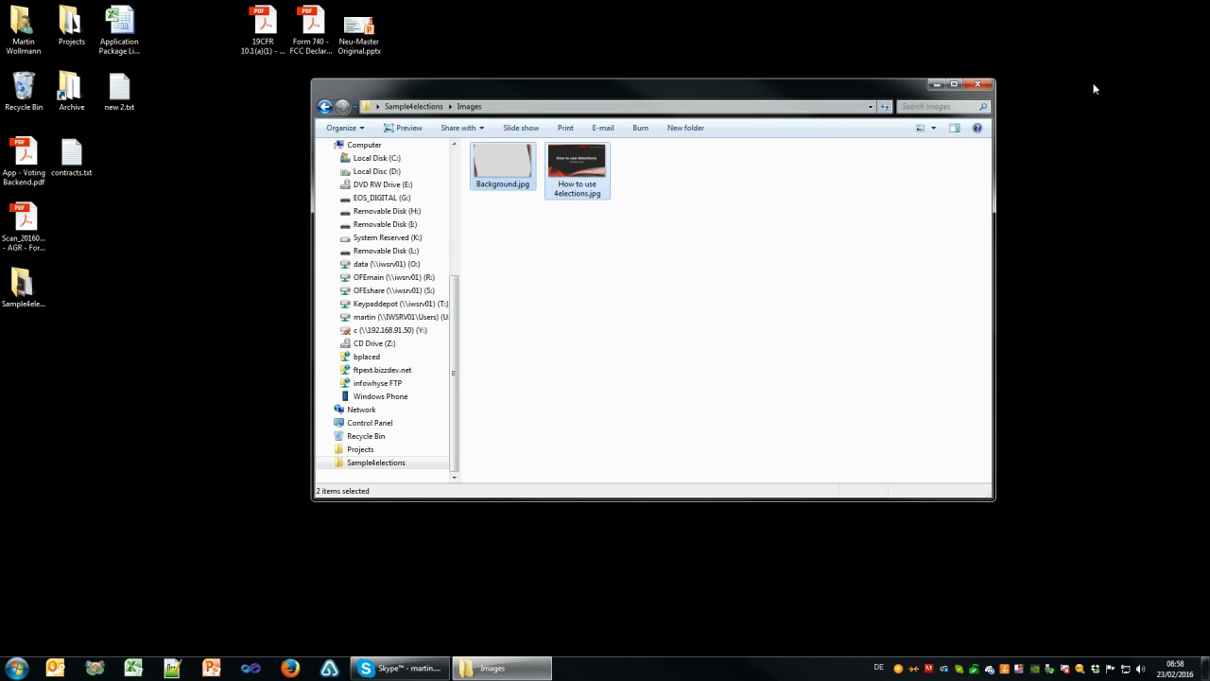
left_click(977, 86)
left_click_drag(21, 281, 23, 91)
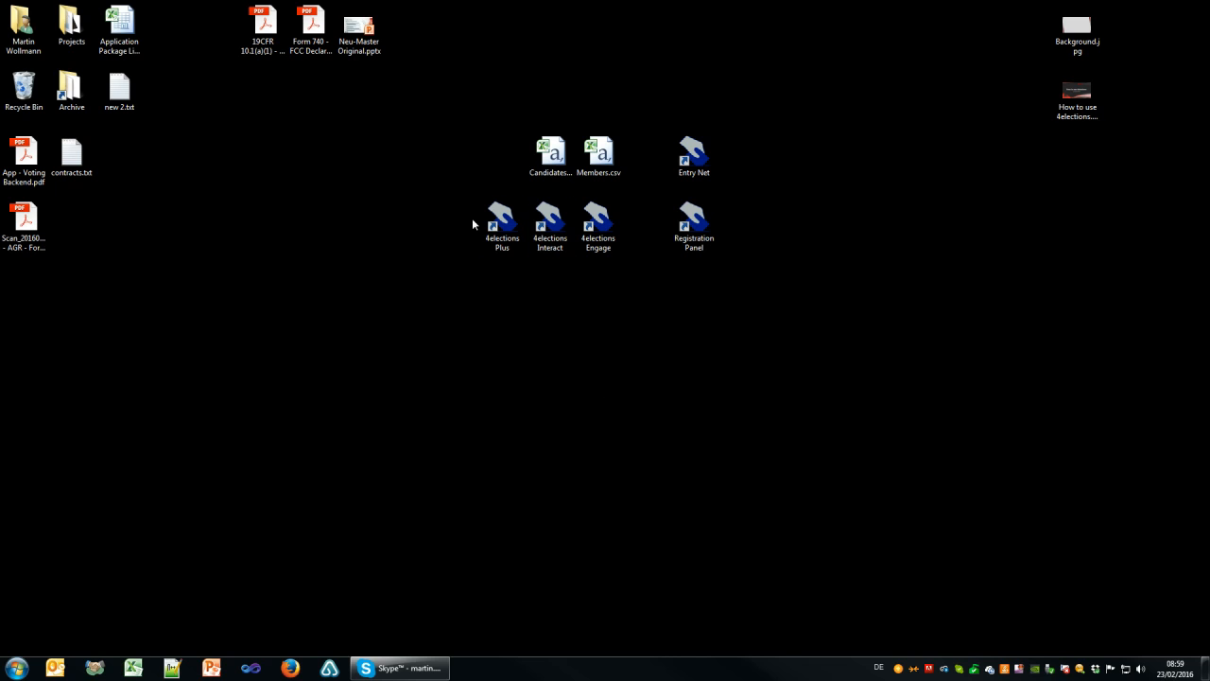
left_click(505, 232)
left_click(548, 236)
left_click(596, 234)
left_click(506, 234)
left_click(550, 234)
left_click(597, 237)
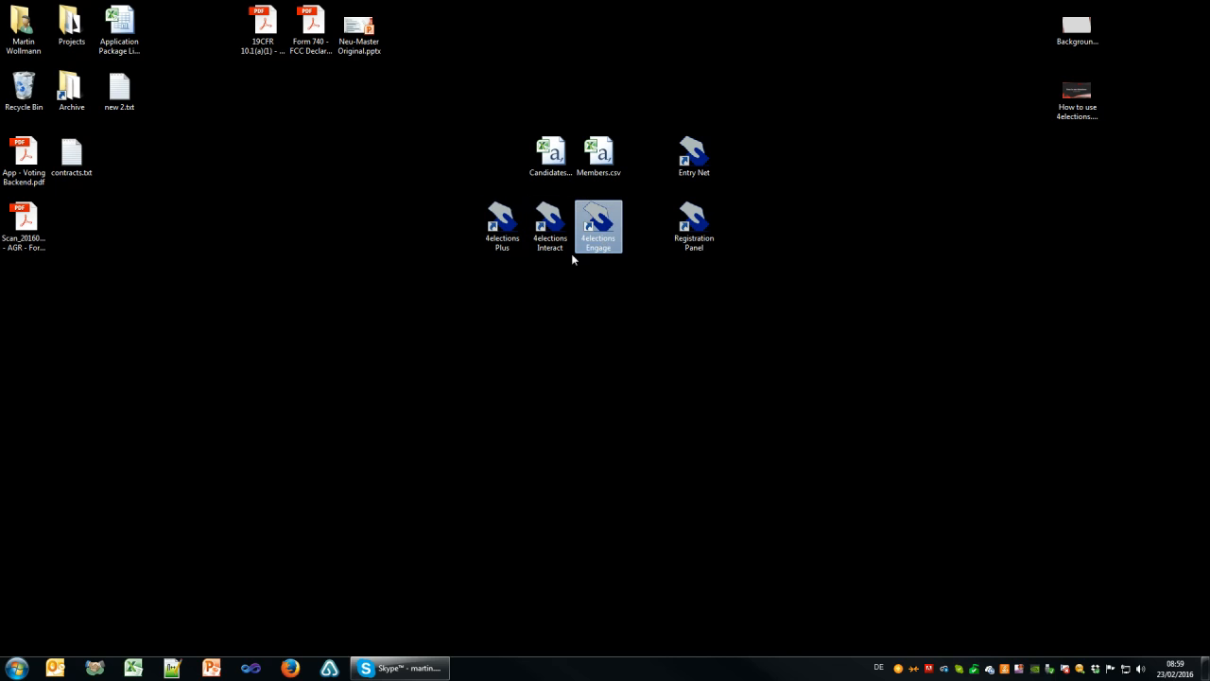
Move the 4elections Plus desktop shortcut between the 4elections Engage and Registration Panel shortcuts.
left_click(503, 244)
left_click_drag(502, 244, 629, 241)
left_click(591, 251)
left_click(553, 247)
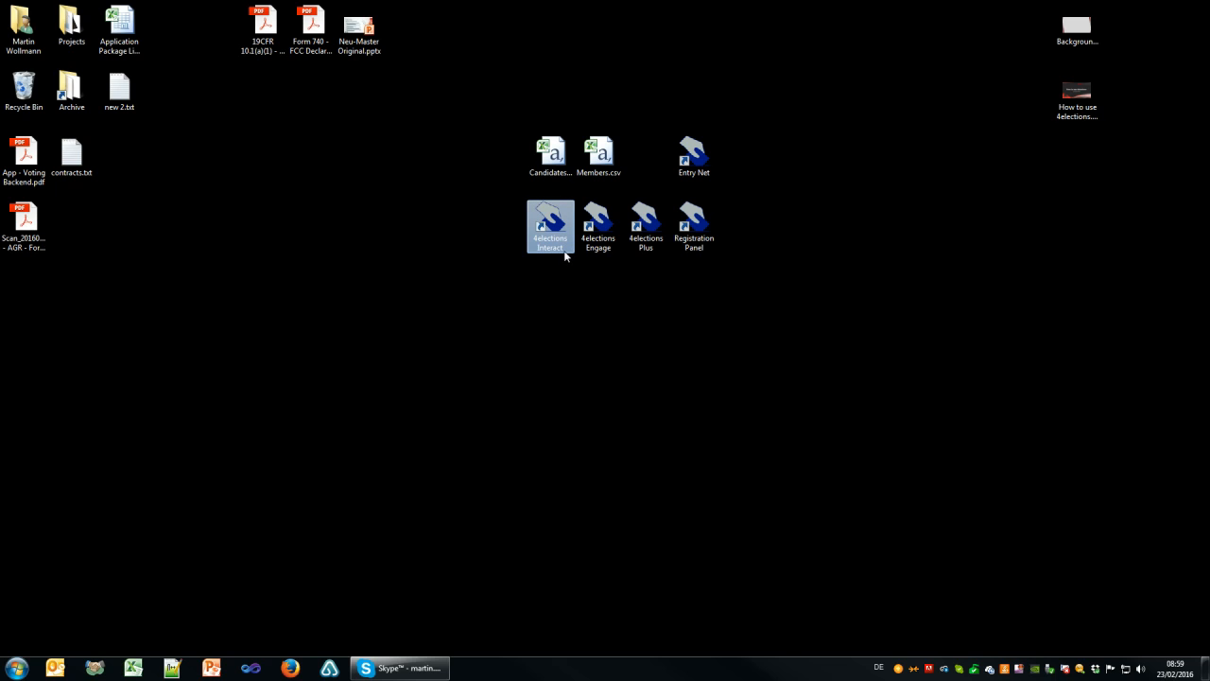
left_click(597, 227)
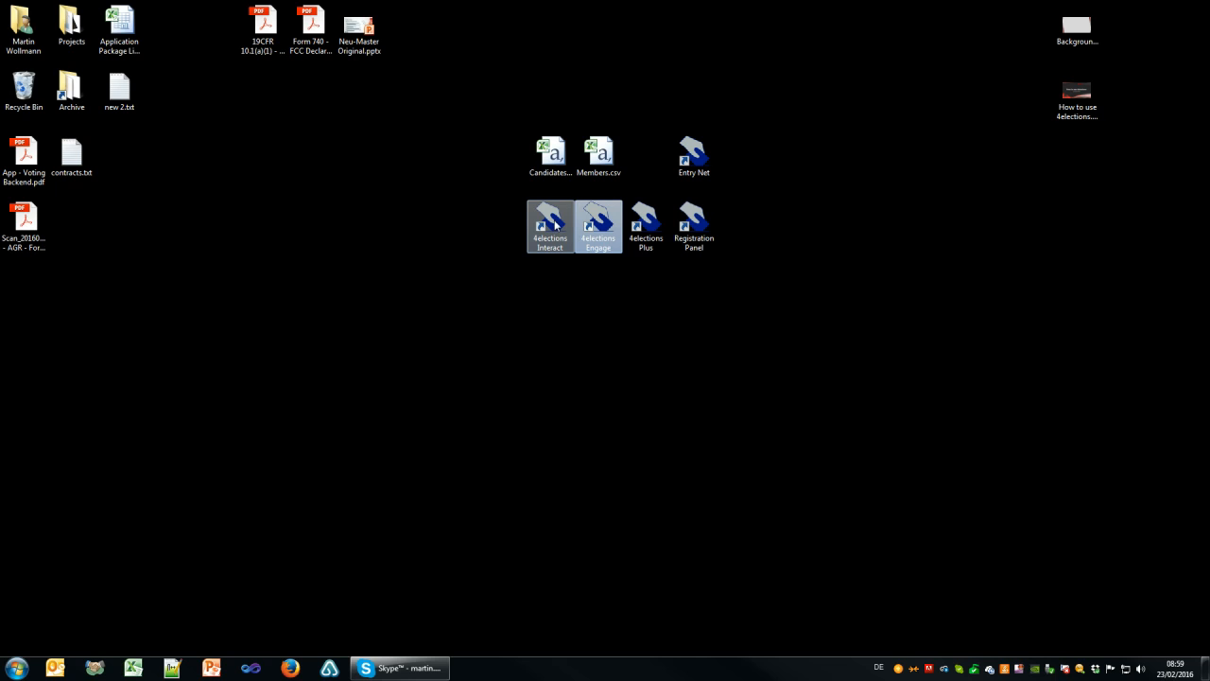
left_click(552, 156)
left_click(609, 158)
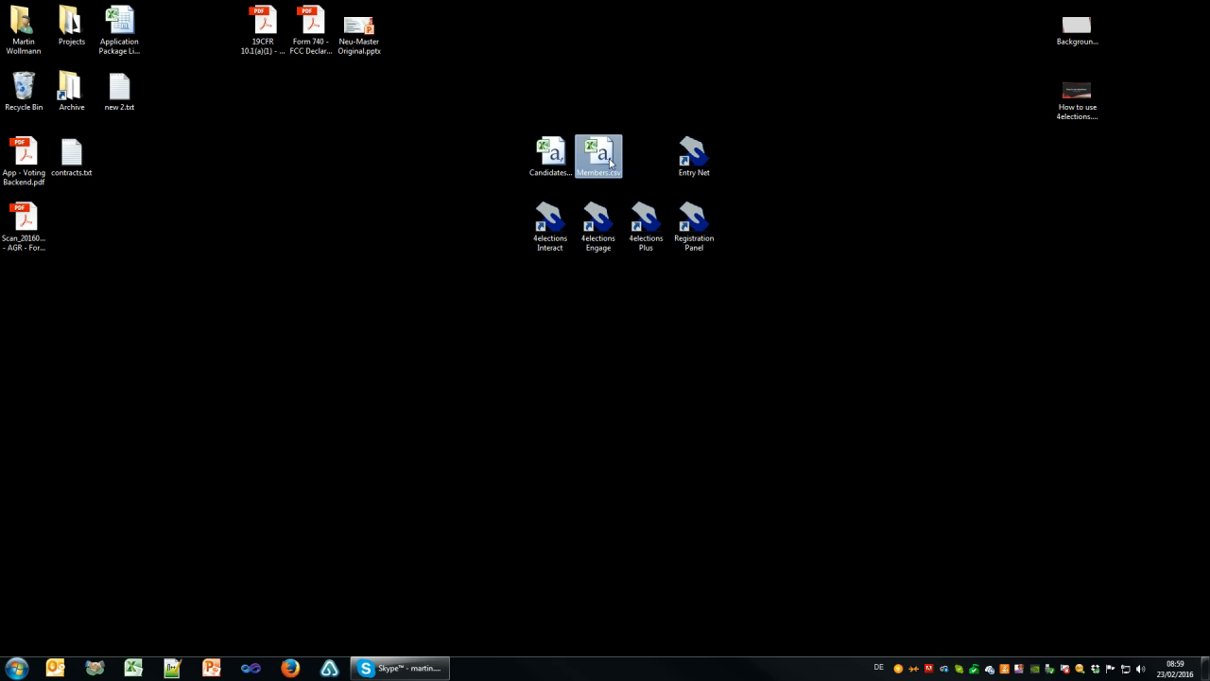
double_click(591, 158)
right_click(592, 159)
left_click(416, 253)
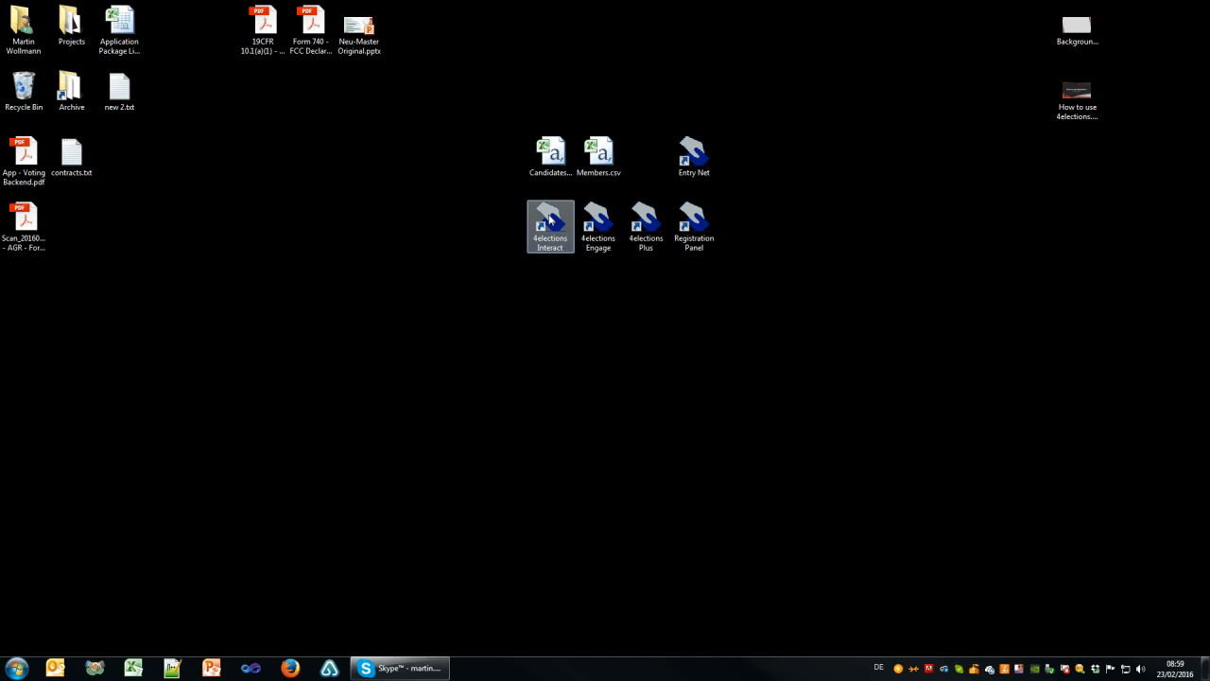
Launch 4elections Interact and look through its members, candidates, answers and base stations.
double_click(551, 219)
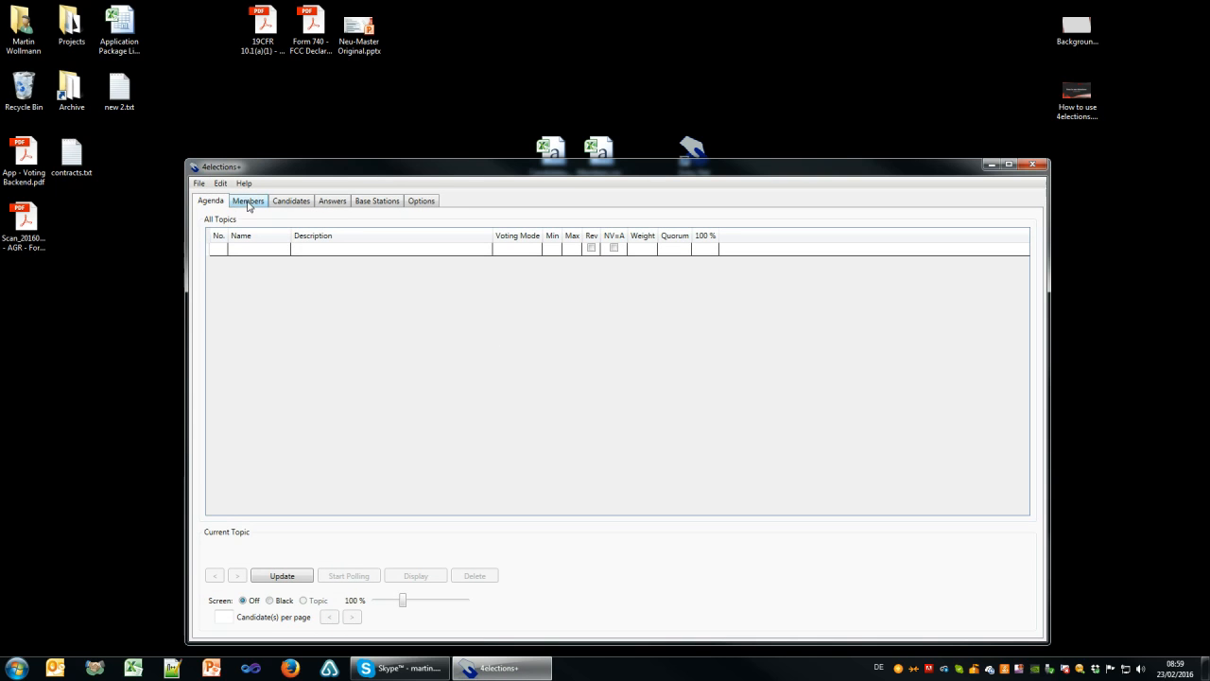
left_click(244, 201)
left_click(289, 201)
left_click(333, 201)
left_click(377, 201)
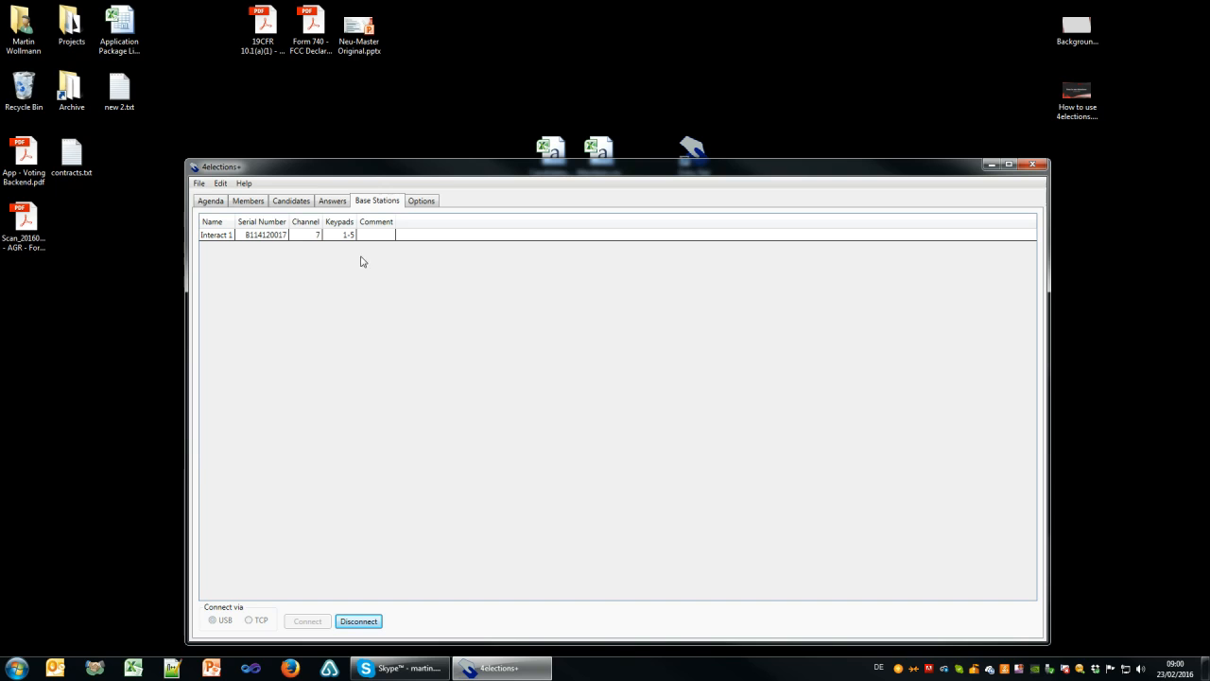
Look over the program options and the agenda, and check the connected base station's entry.
left_click(424, 204)
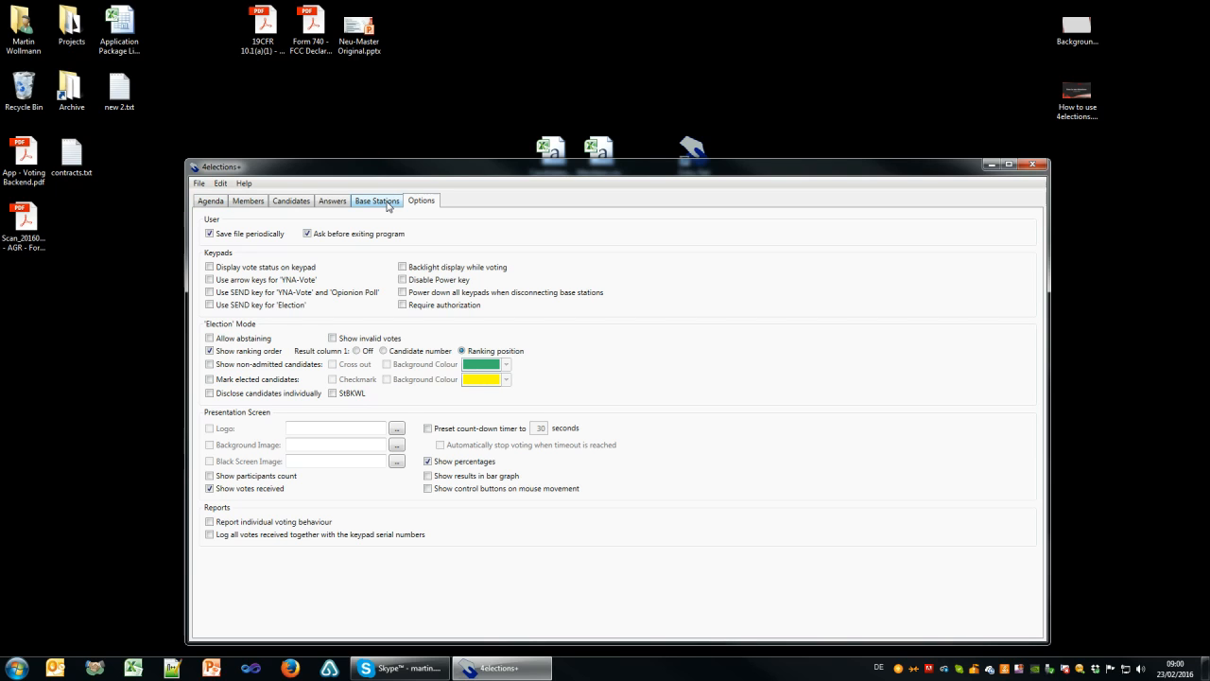
left_click(215, 204)
left_click(416, 204)
left_click(378, 202)
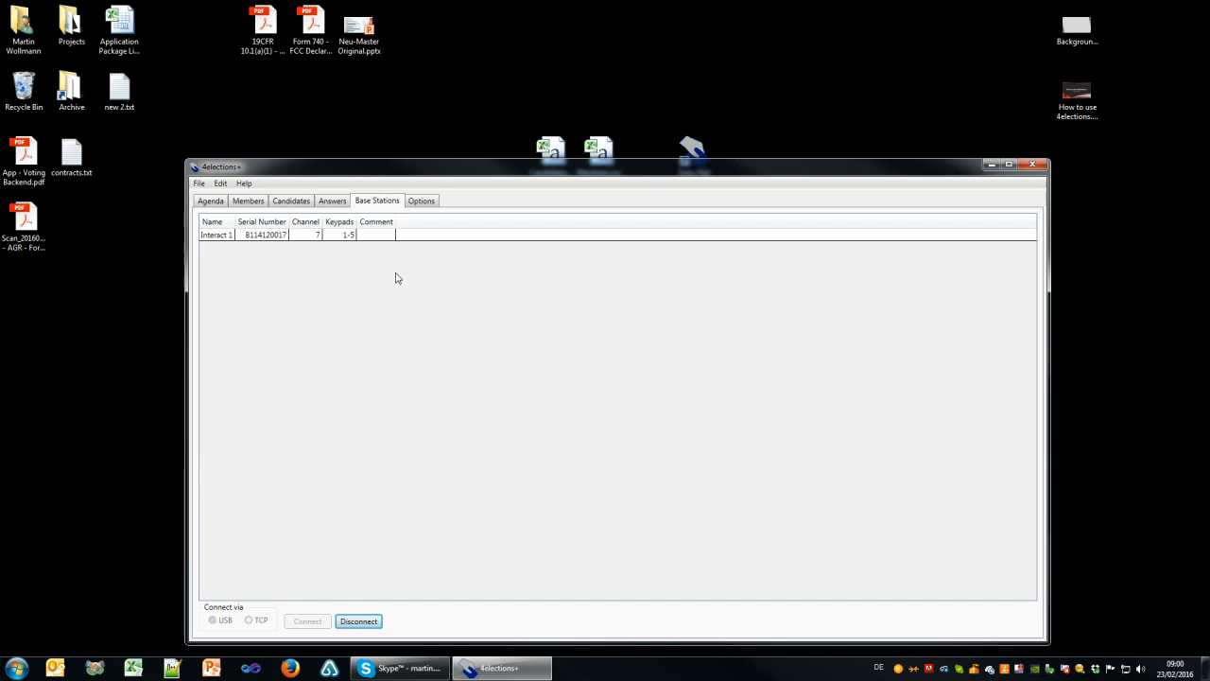
Turn on the SEND key for 'YNA-Vote' and 'Opinion Poll' and for 'Election' in the keypad options.
left_click(430, 202)
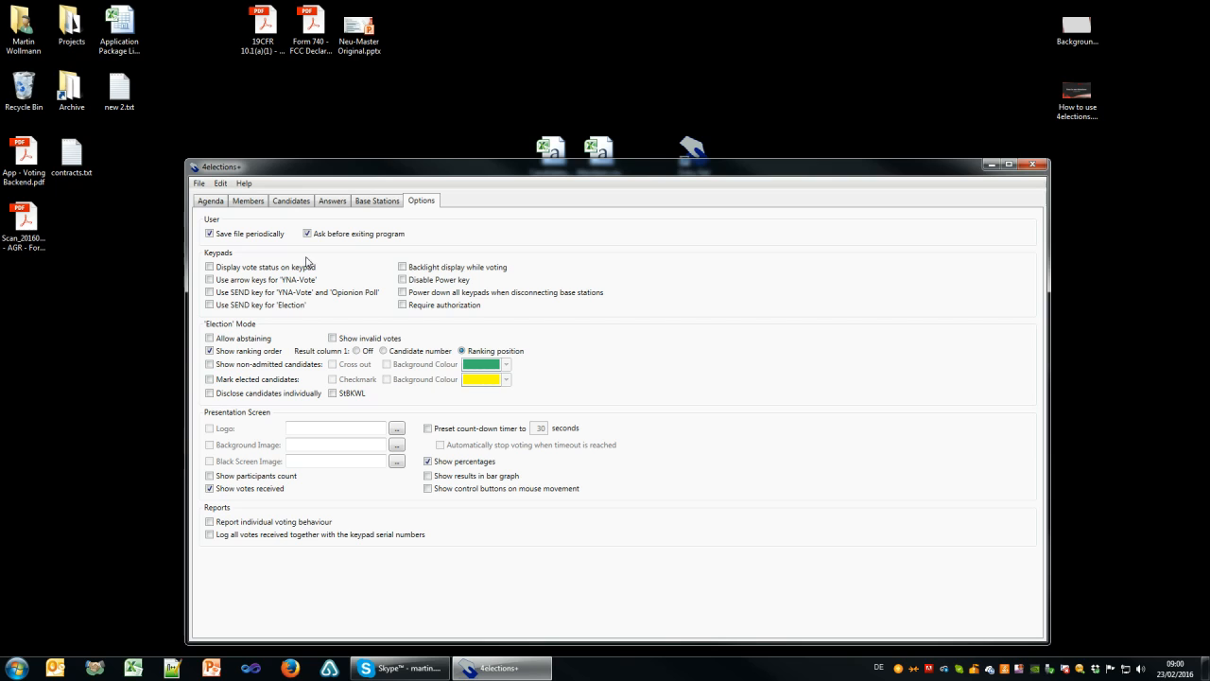
left_click_drag(546, 172, 574, 120)
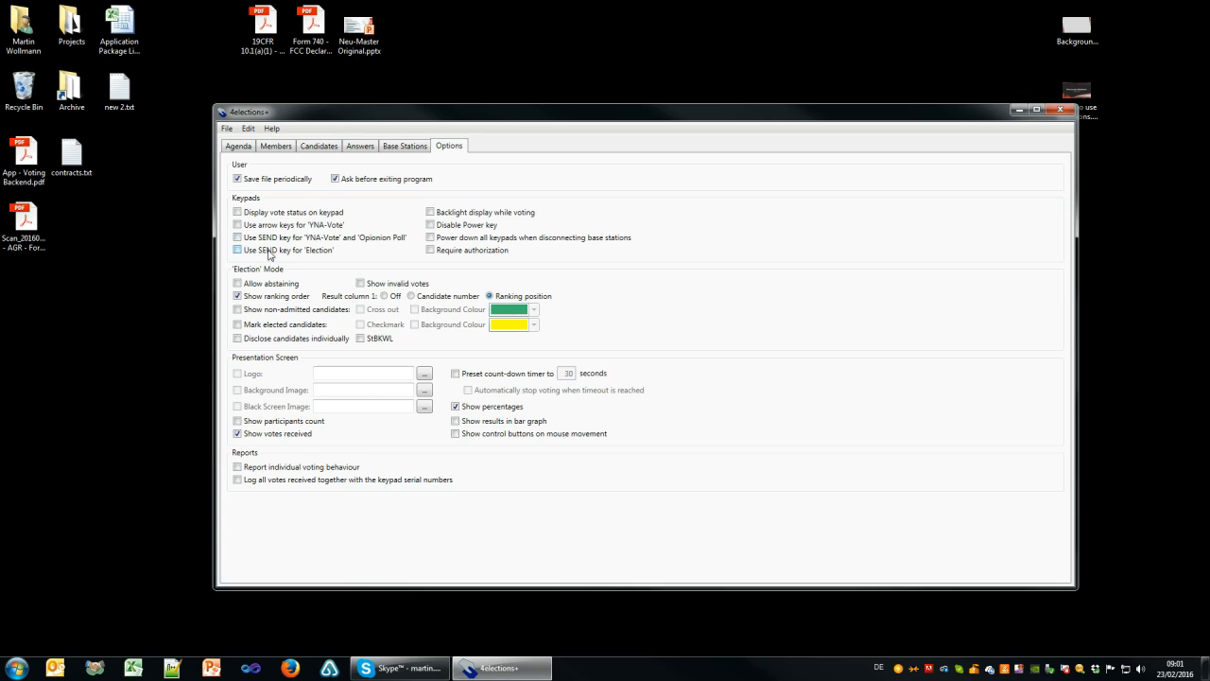
left_click(237, 237)
left_click(237, 249)
Show non-admitted candidates crossed out and elected ones with a checkmark, both with background colours, and enable the 30-second count-down timer.
left_click(281, 316)
left_click(283, 325)
left_click(387, 313)
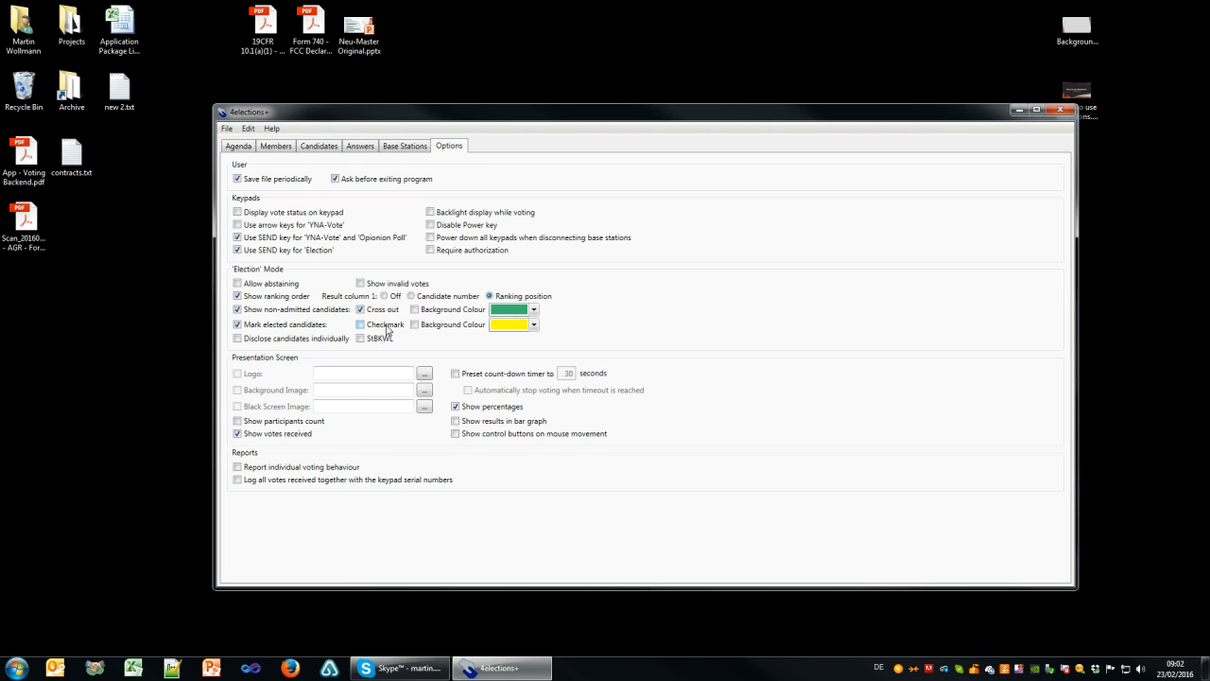
left_click(382, 325)
left_click(423, 311)
left_click(425, 326)
left_click(479, 374)
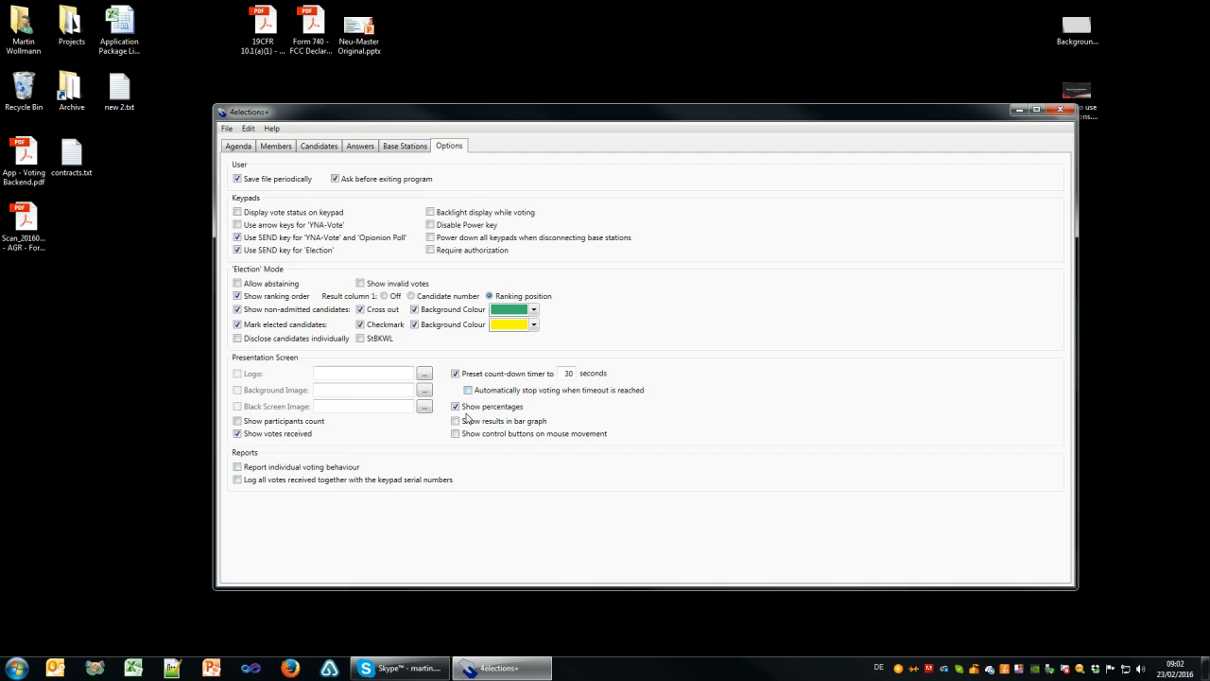
Save the settings as Sample_en_01 in a new desktop folder named 4electionstutorial.
left_click(422, 376)
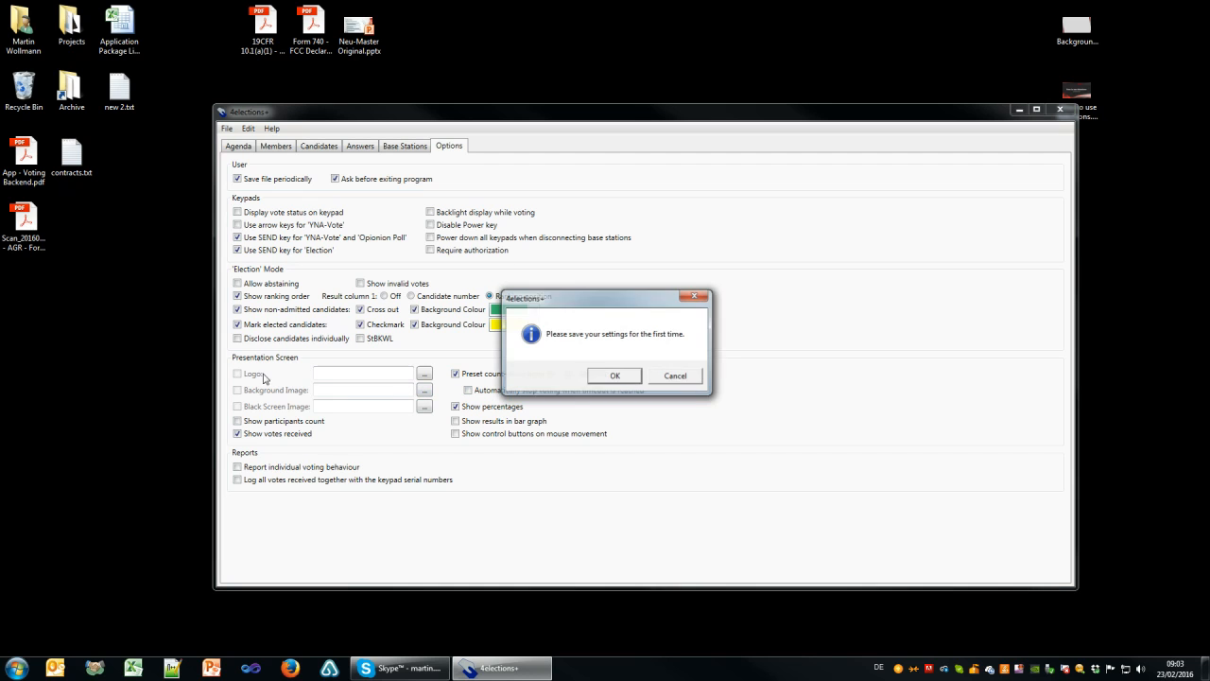
left_click(616, 376)
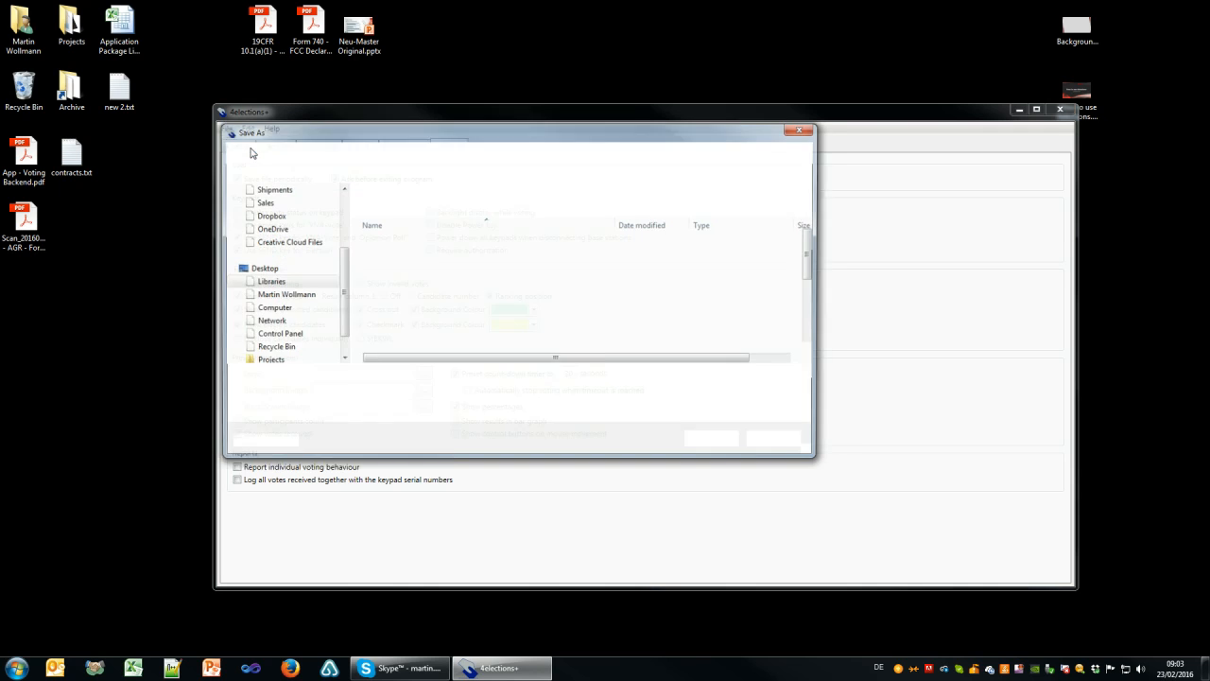
left_click(261, 190)
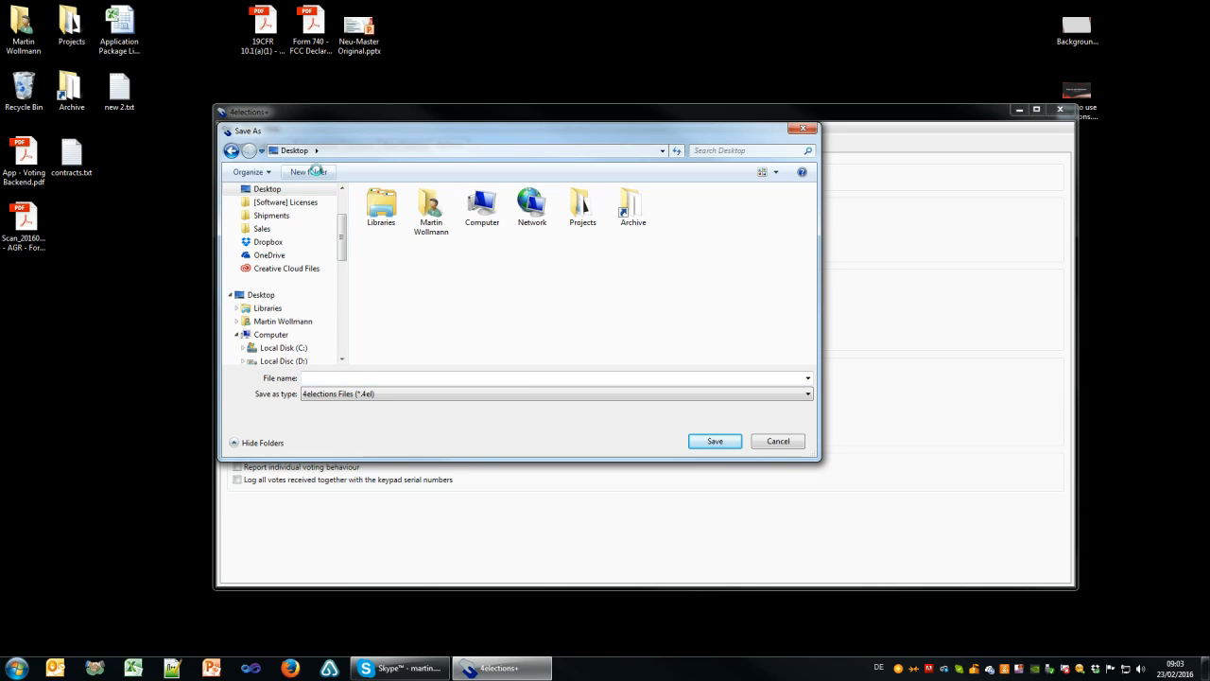
left_click(315, 171)
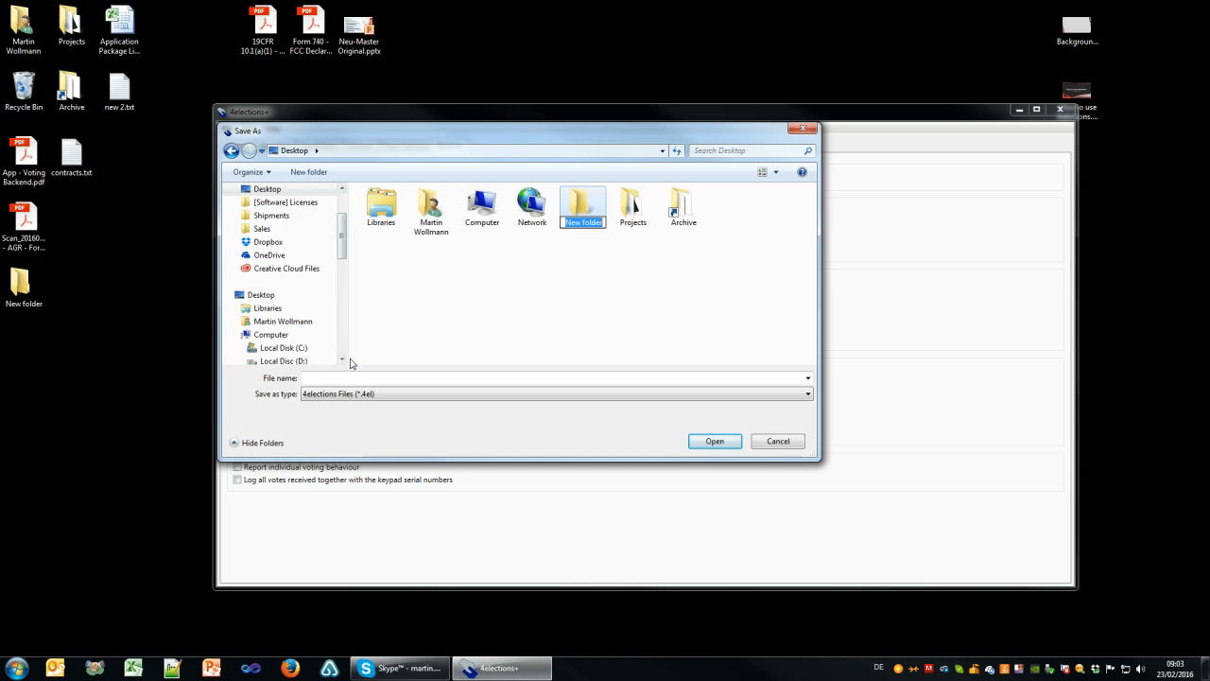
type("4electionstutorial")
key("Return")
key("Return")
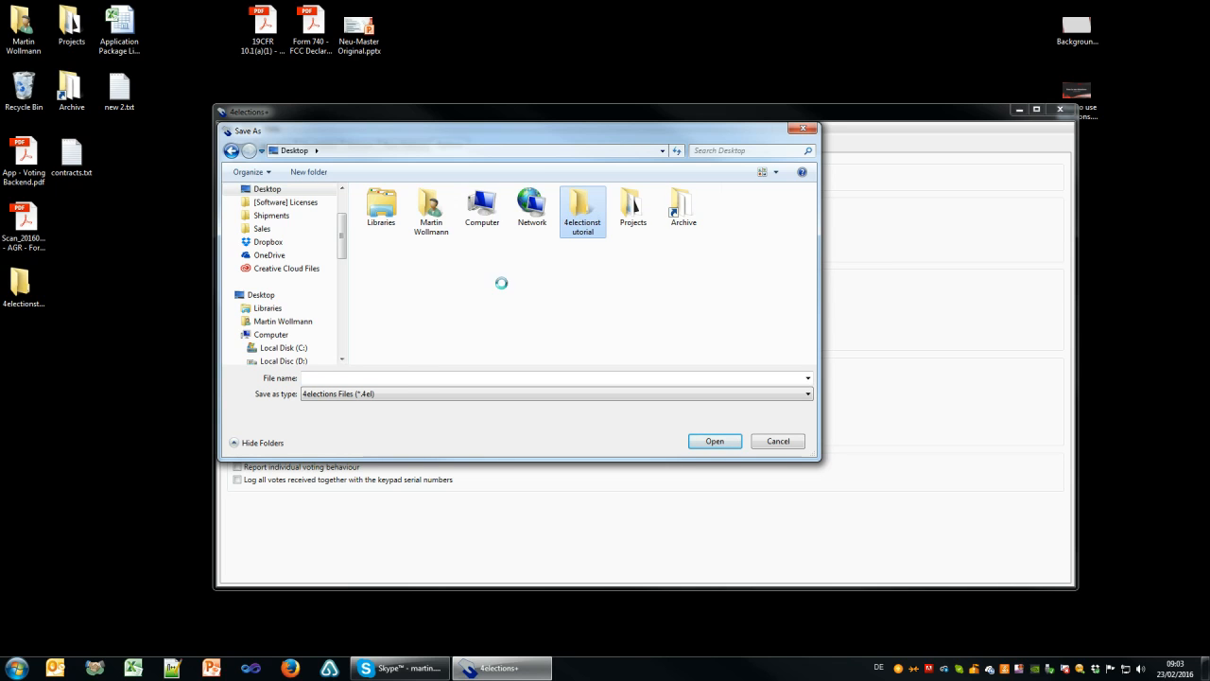
left_click(393, 374)
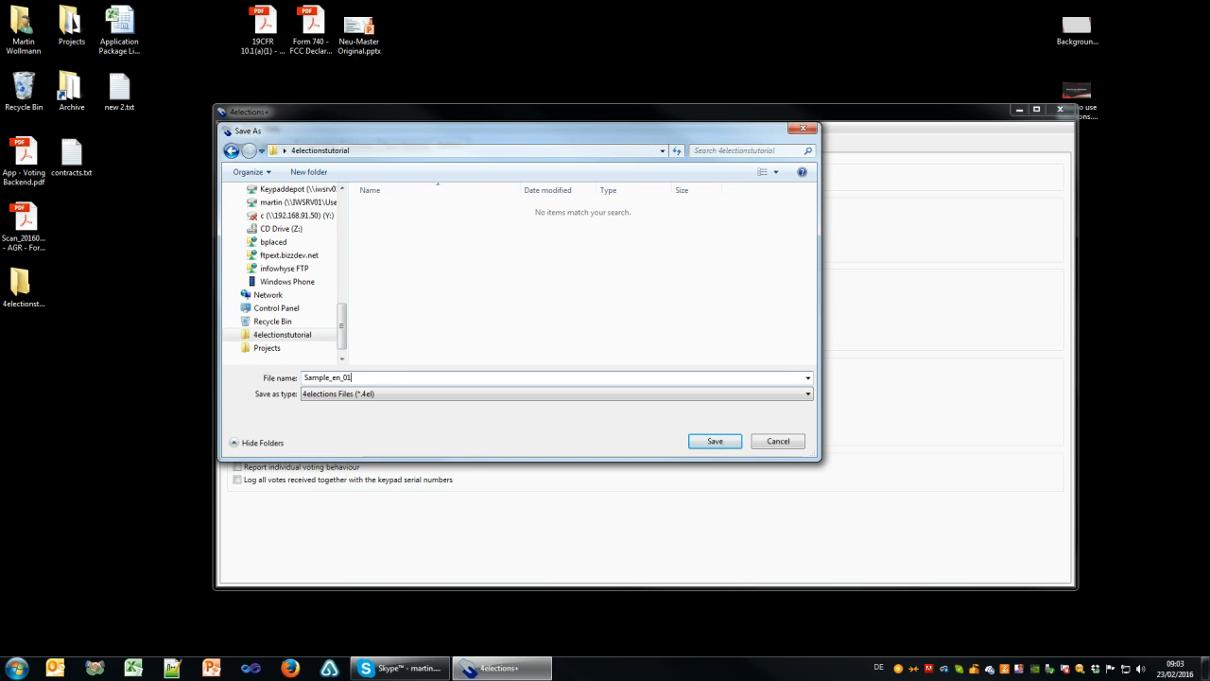
key("Return")
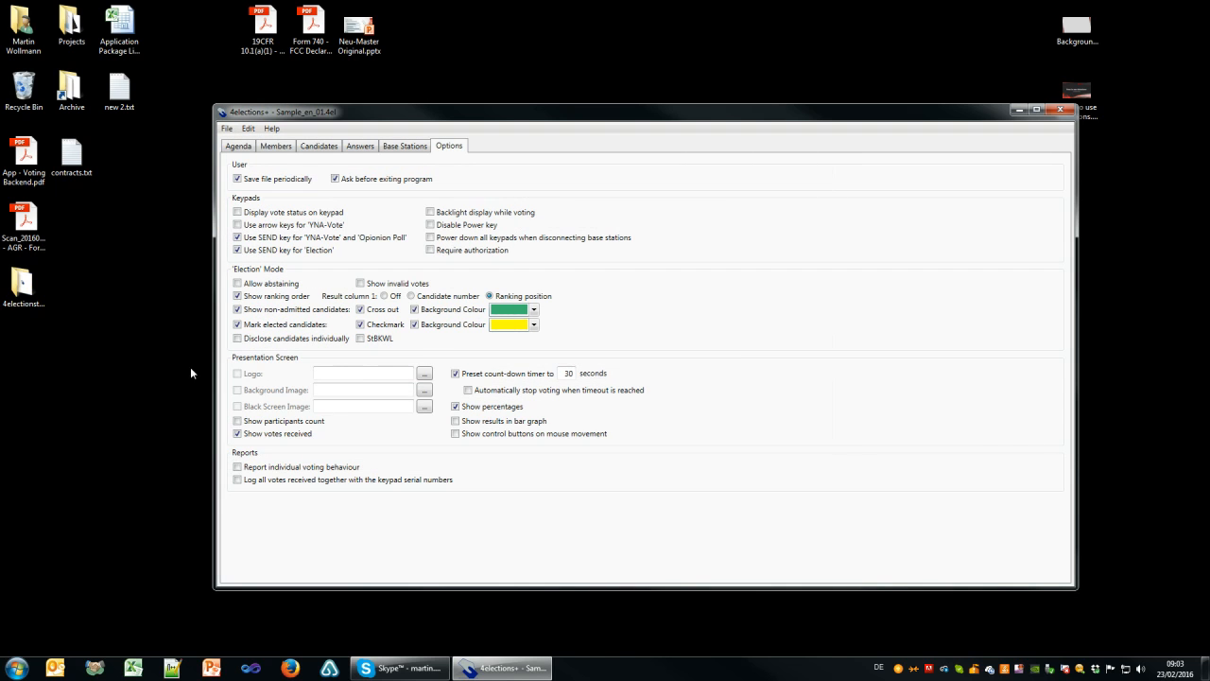
Assign Background.jpg as the presentation's background image and How to use 4elections.jpg as its black screen image, both from the desktop.
left_click(423, 392)
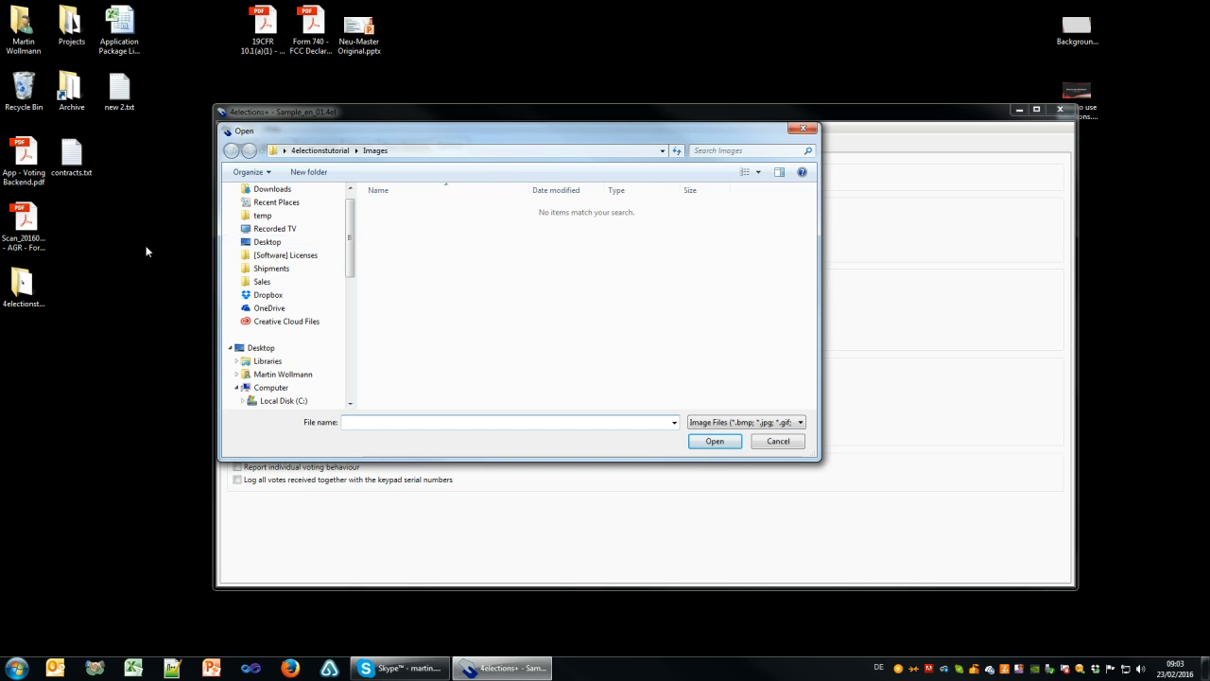
left_click(272, 243)
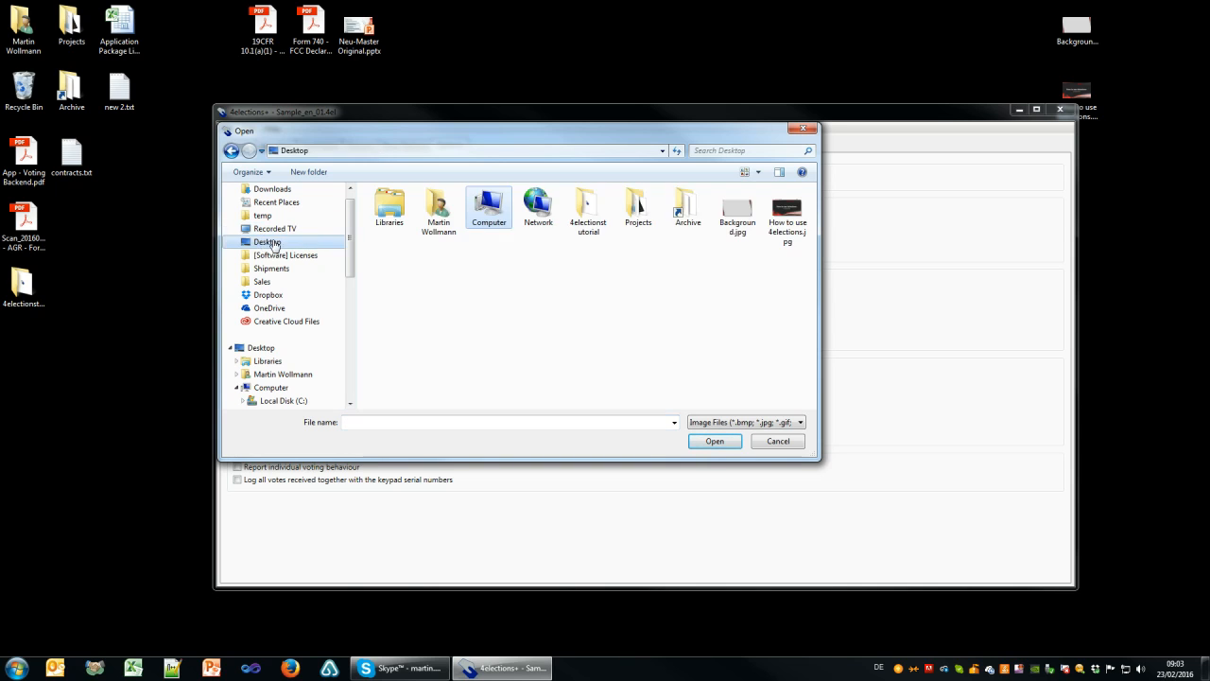
double_click(736, 215)
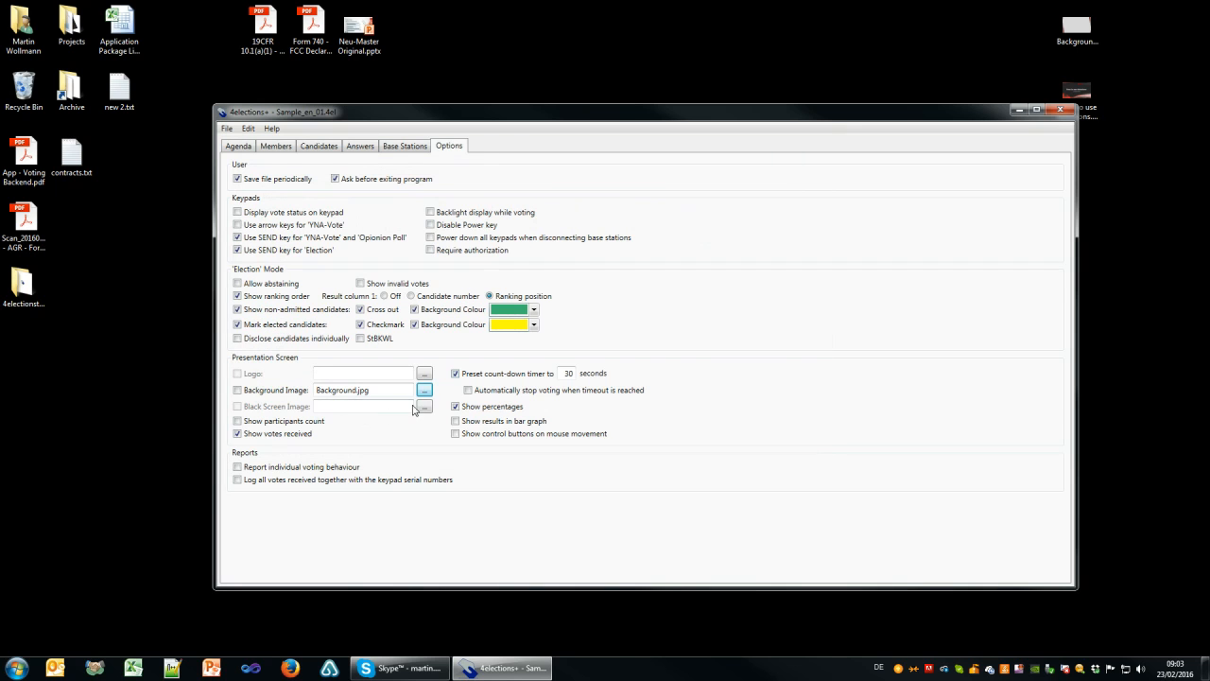
left_click(424, 389)
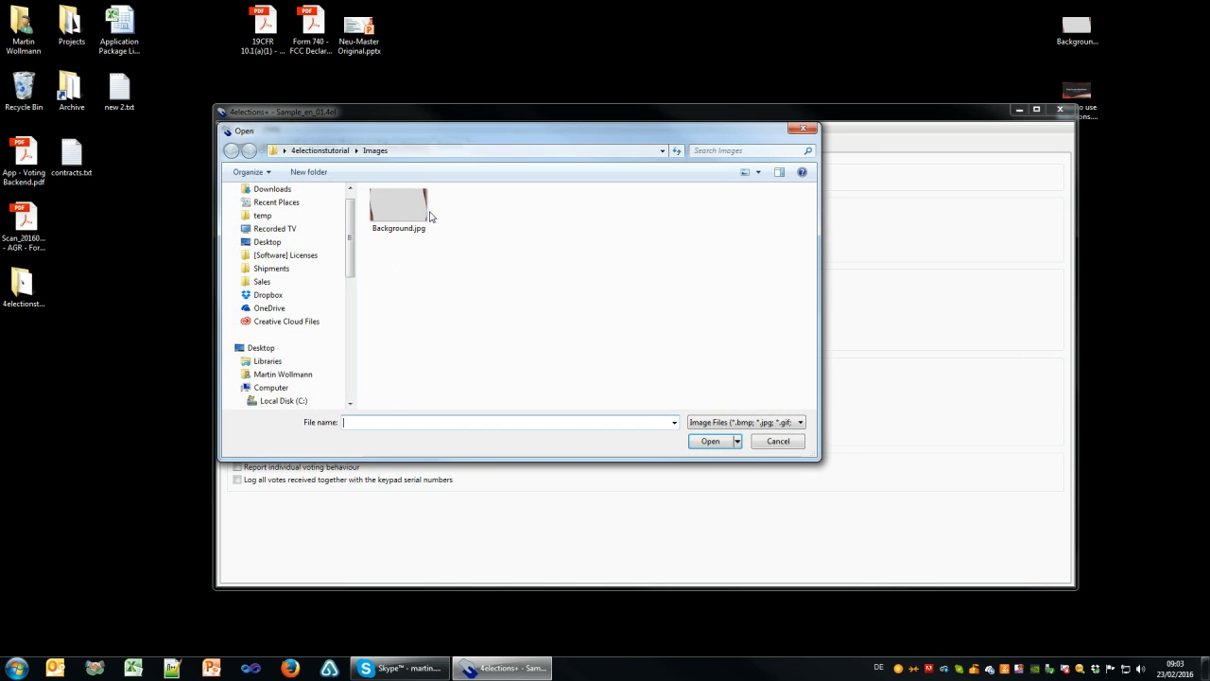
left_click(268, 242)
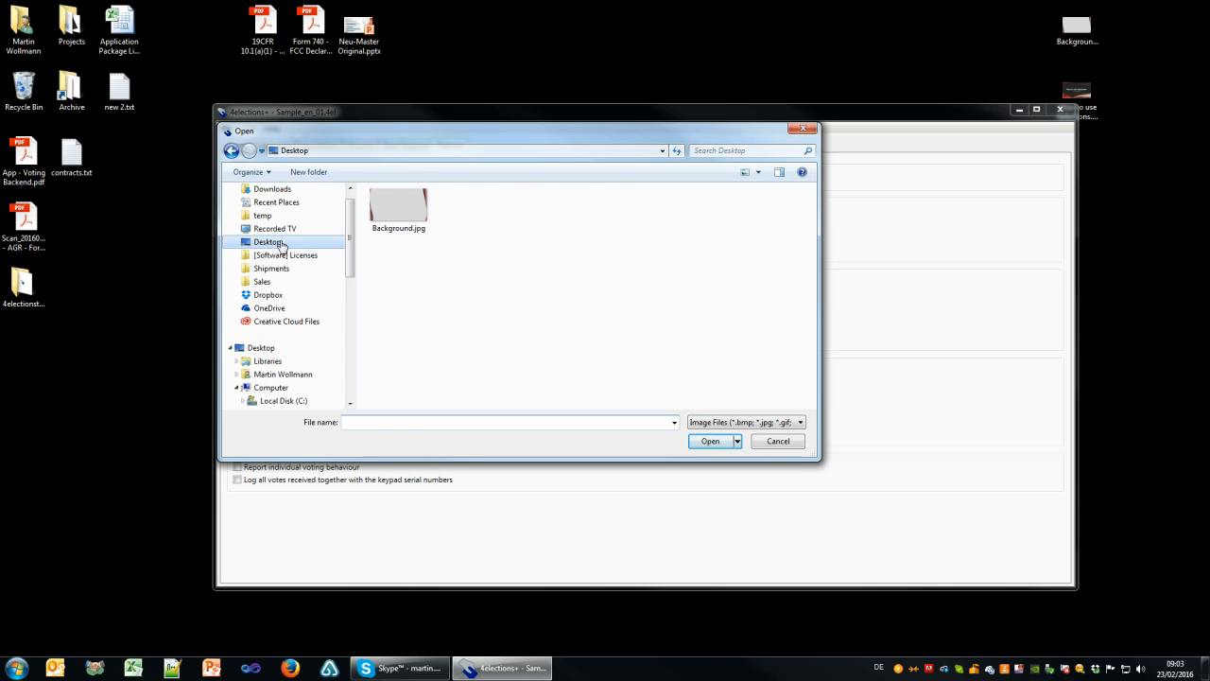
double_click(781, 214)
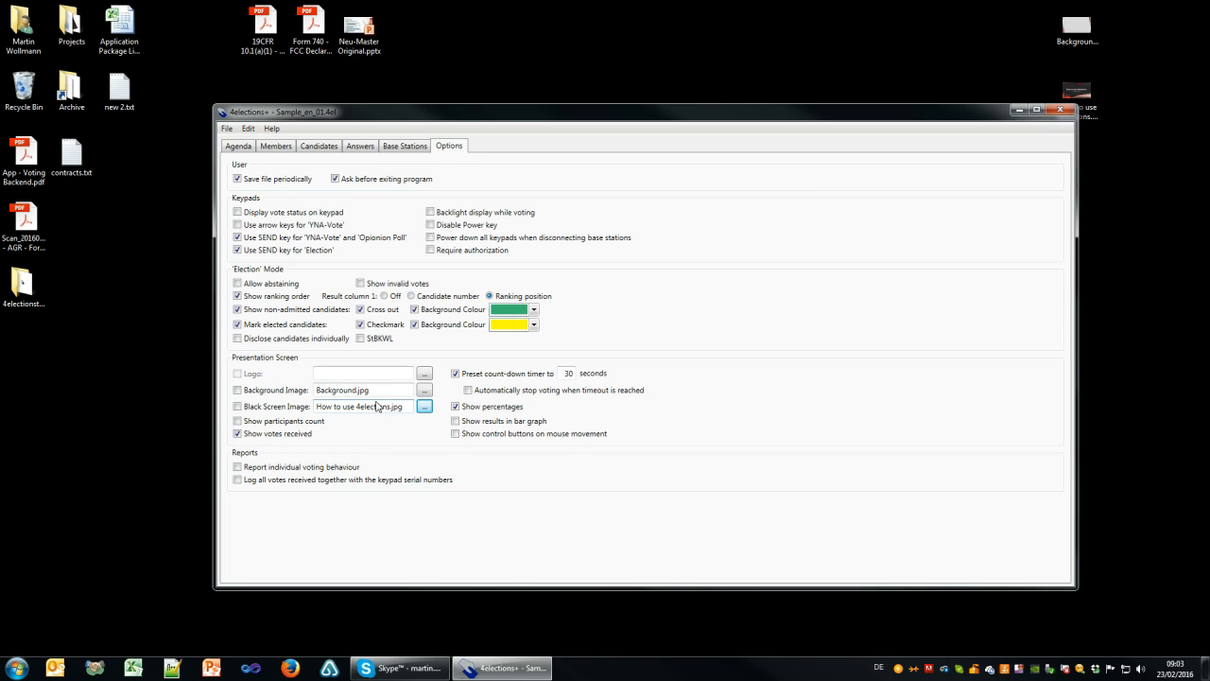
Enable the bar graph display of results and activate the background and black screen images.
left_click(455, 422)
left_click(238, 389)
left_click(237, 405)
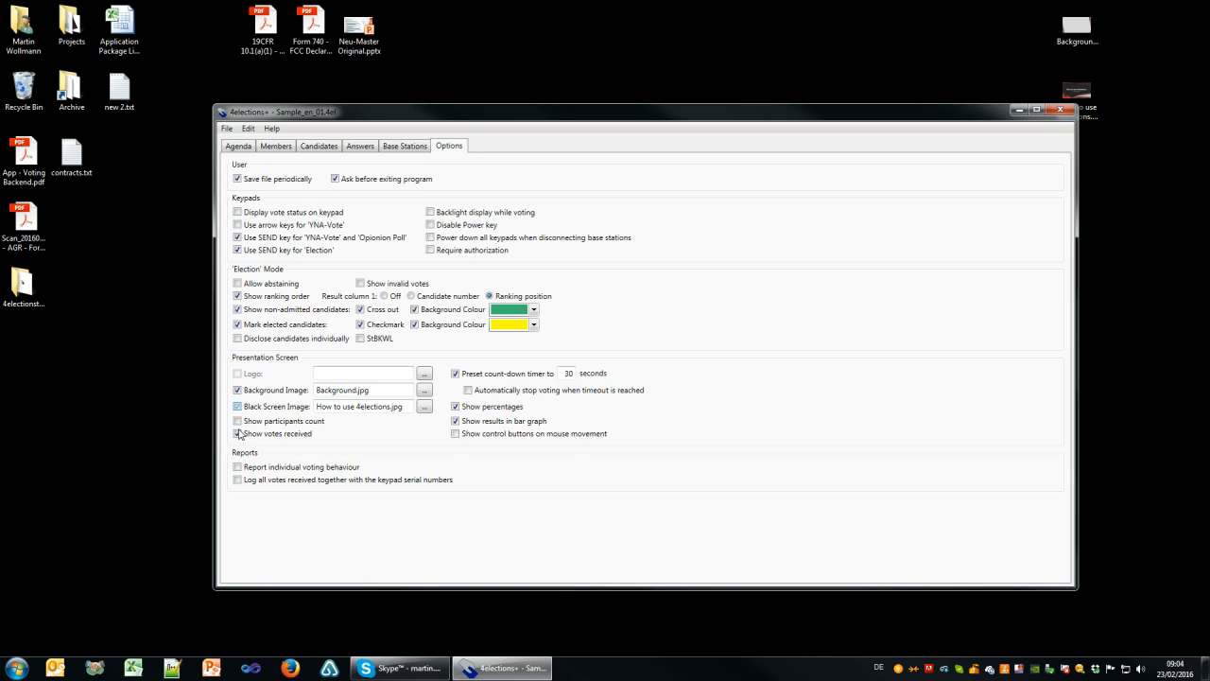
Enable the participants count, the individual voting behaviour report and the logging of votes with keypad serial numbers.
left_click(501, 426)
left_click(237, 422)
left_click(267, 473)
left_click(240, 484)
Display the empty members list and open Members.csv from the desktop in Excel.
left_click(245, 150)
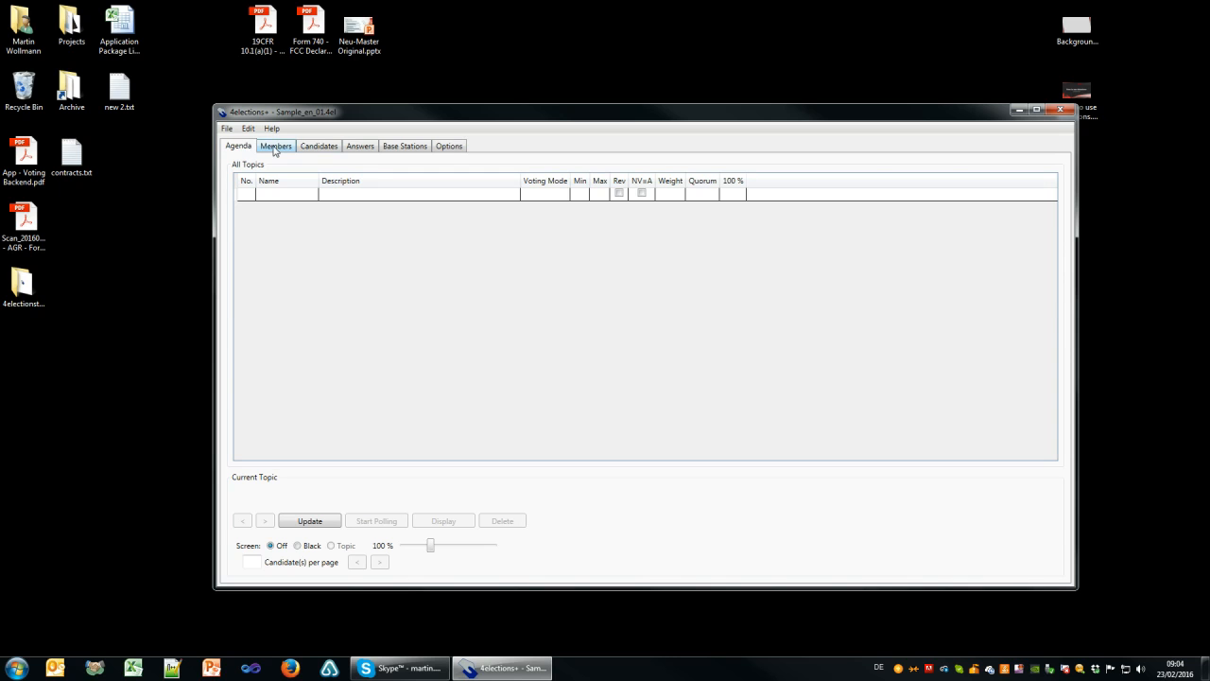
left_click(275, 149)
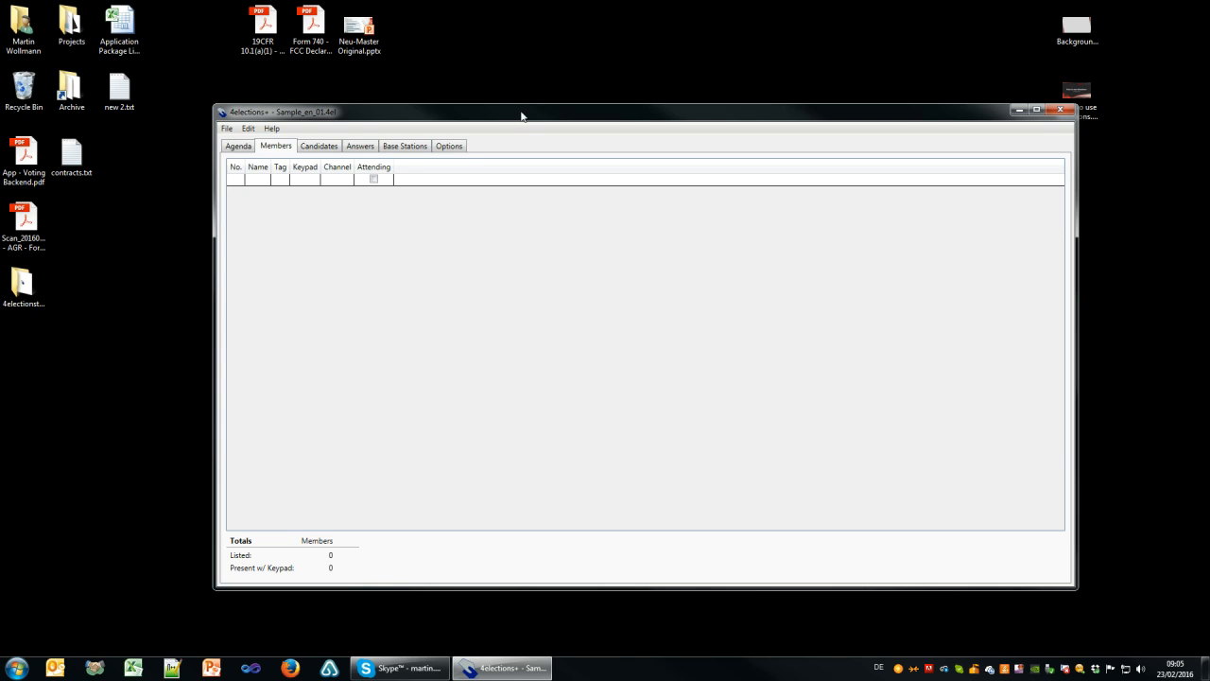
left_click_drag(522, 117, 548, 219)
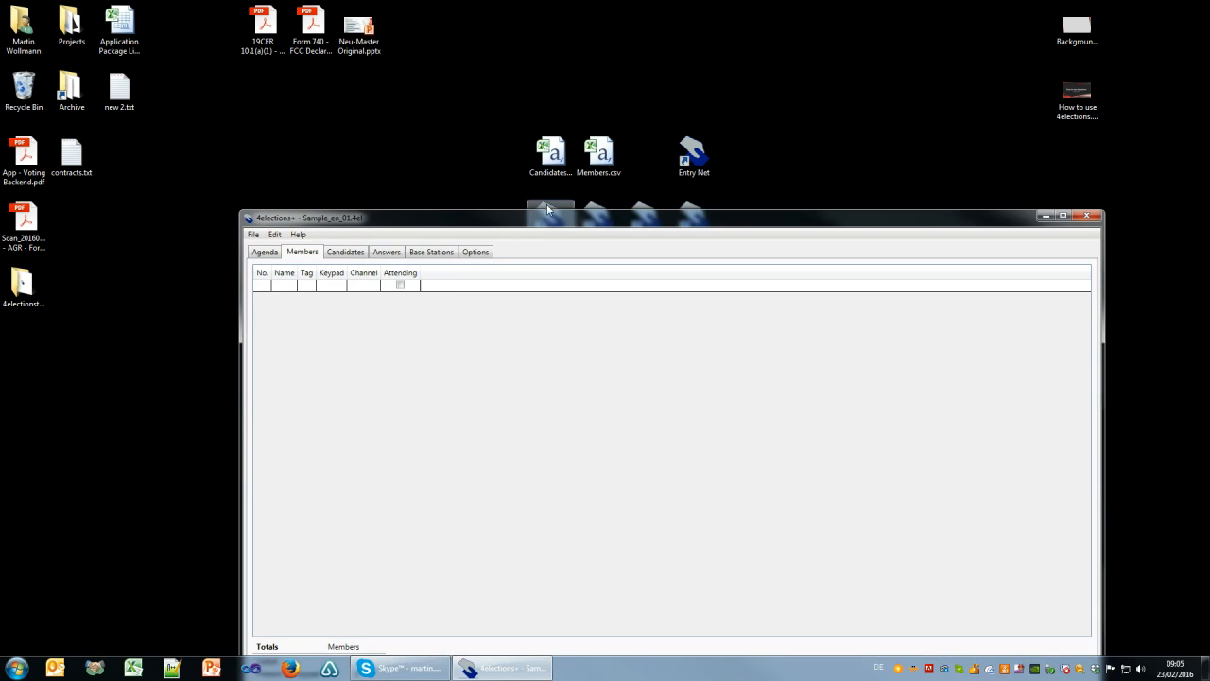
right_click(598, 161)
left_click(641, 172)
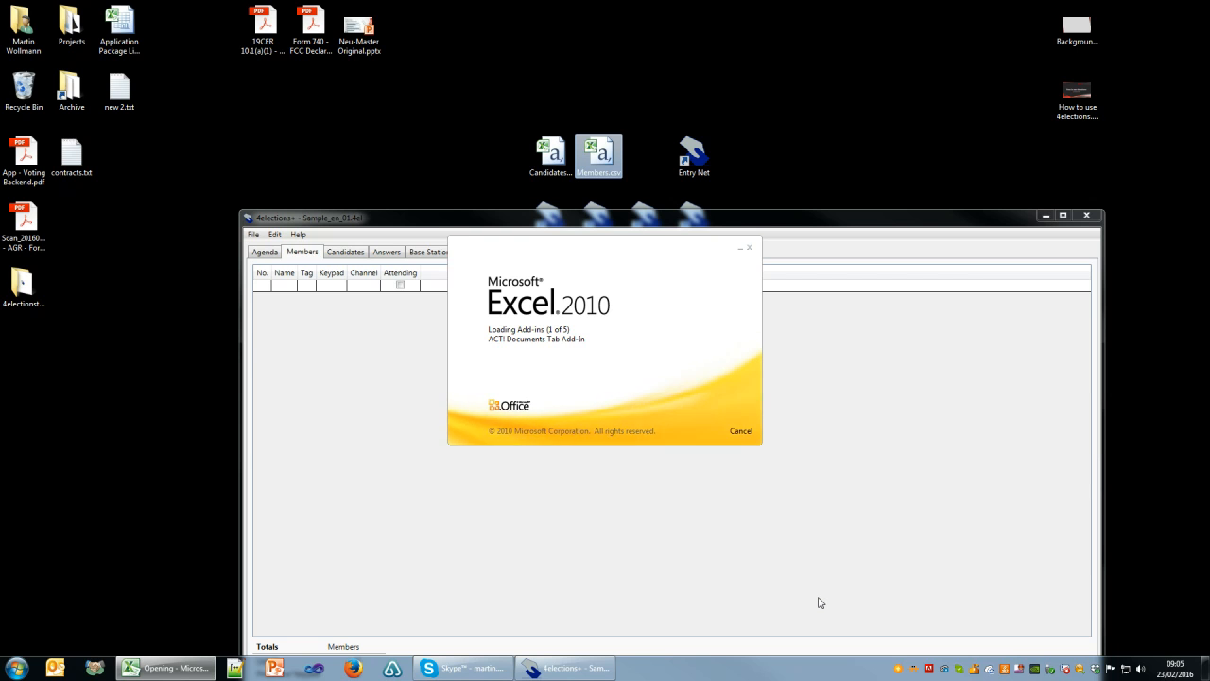
Minimise the 4elections window and dismiss the error dialog raised while Excel starts.
left_click_drag(856, 220, 839, 119)
key("super")
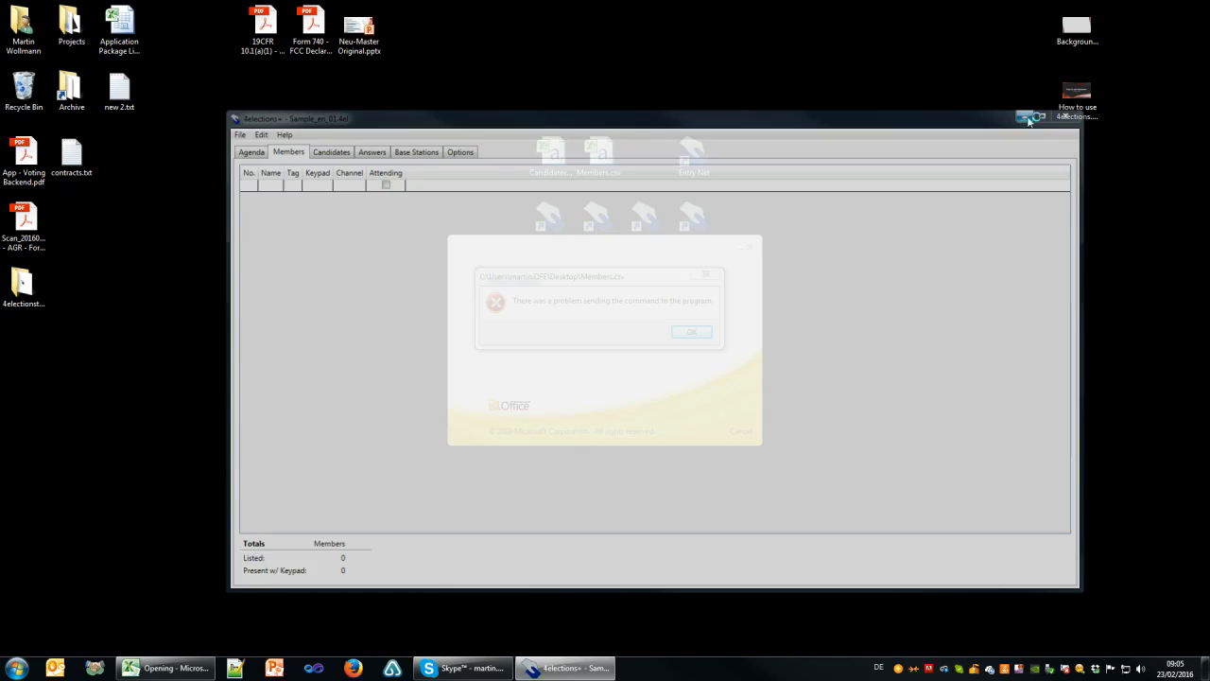
left_click(1028, 114)
left_click(691, 332)
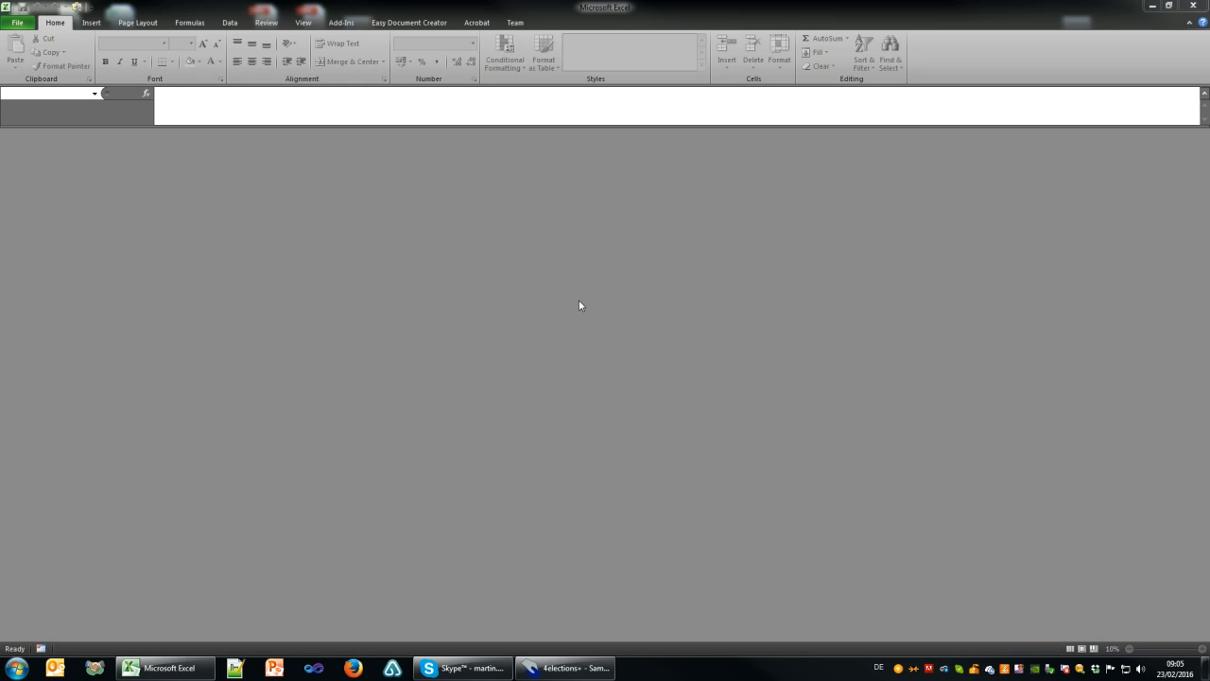
Open Members.csv from the desktop in Excel with the file type filter set to All Files.
left_click(21, 26)
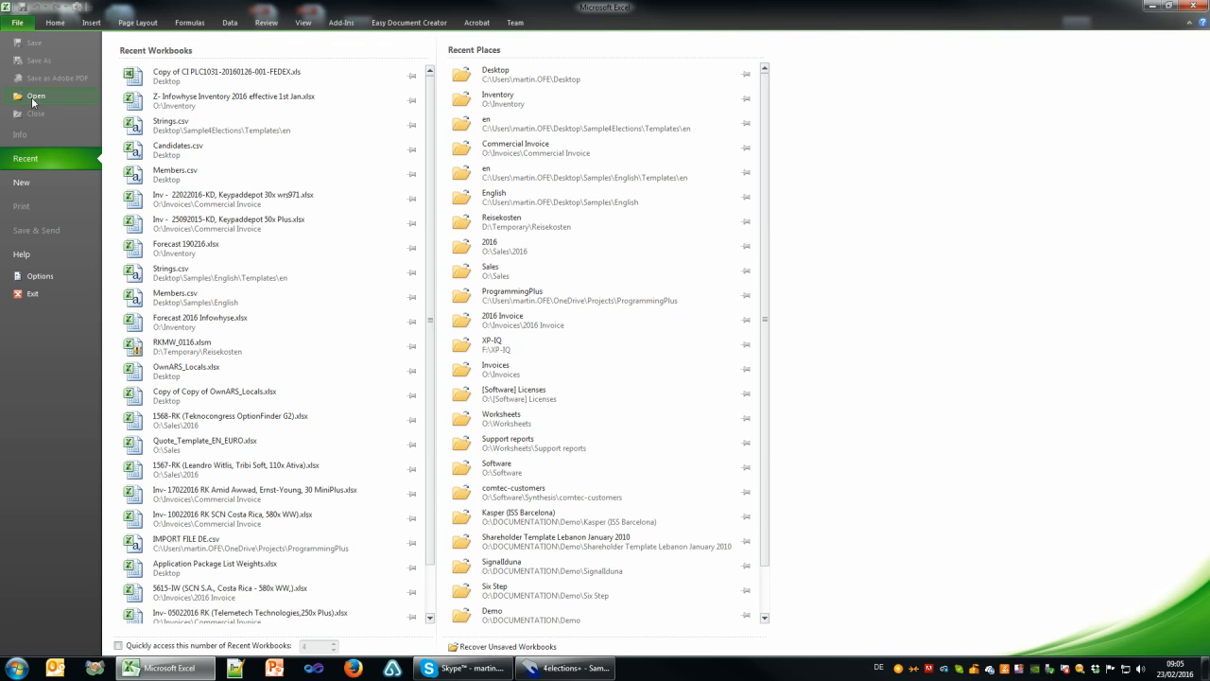
left_click(34, 97)
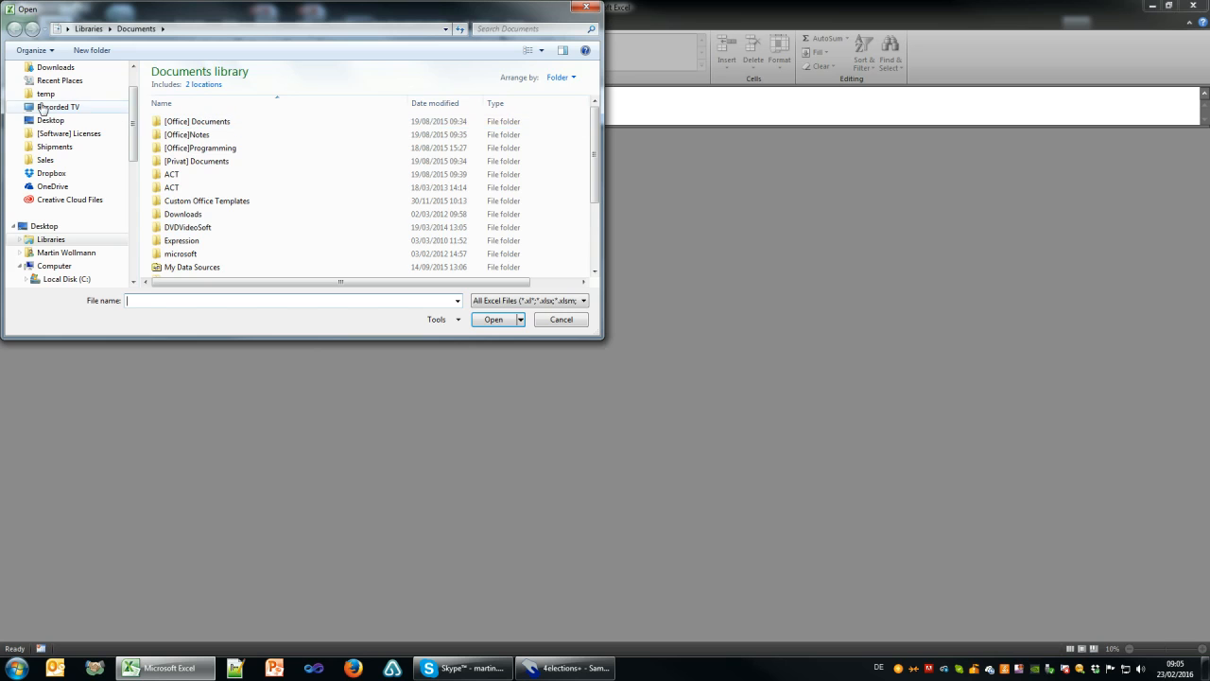
left_click(50, 120)
left_click(471, 99)
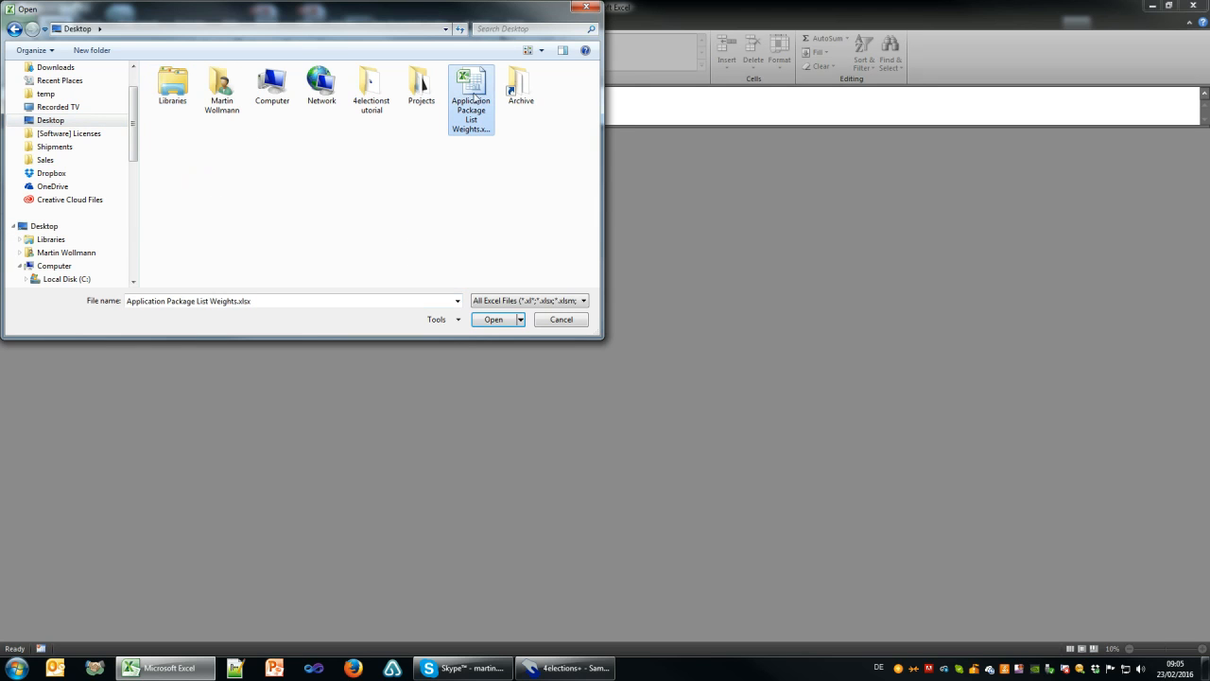
left_click(515, 301)
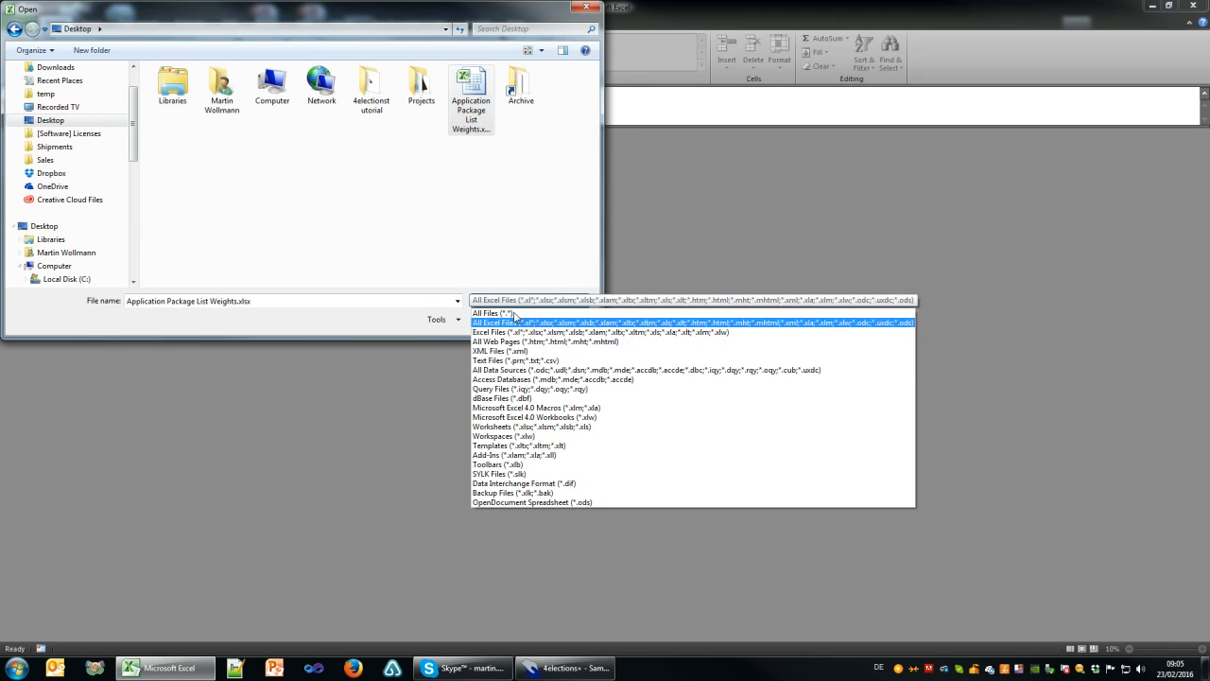
left_click(539, 313)
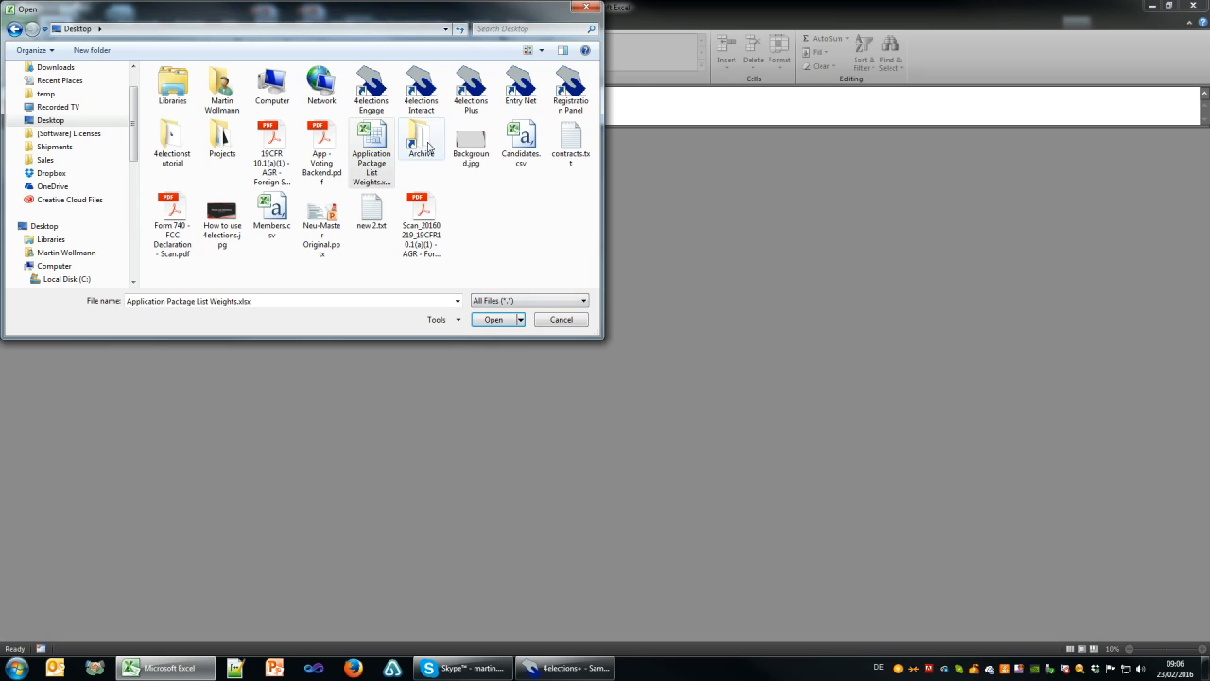
left_click(520, 142)
double_click(279, 216)
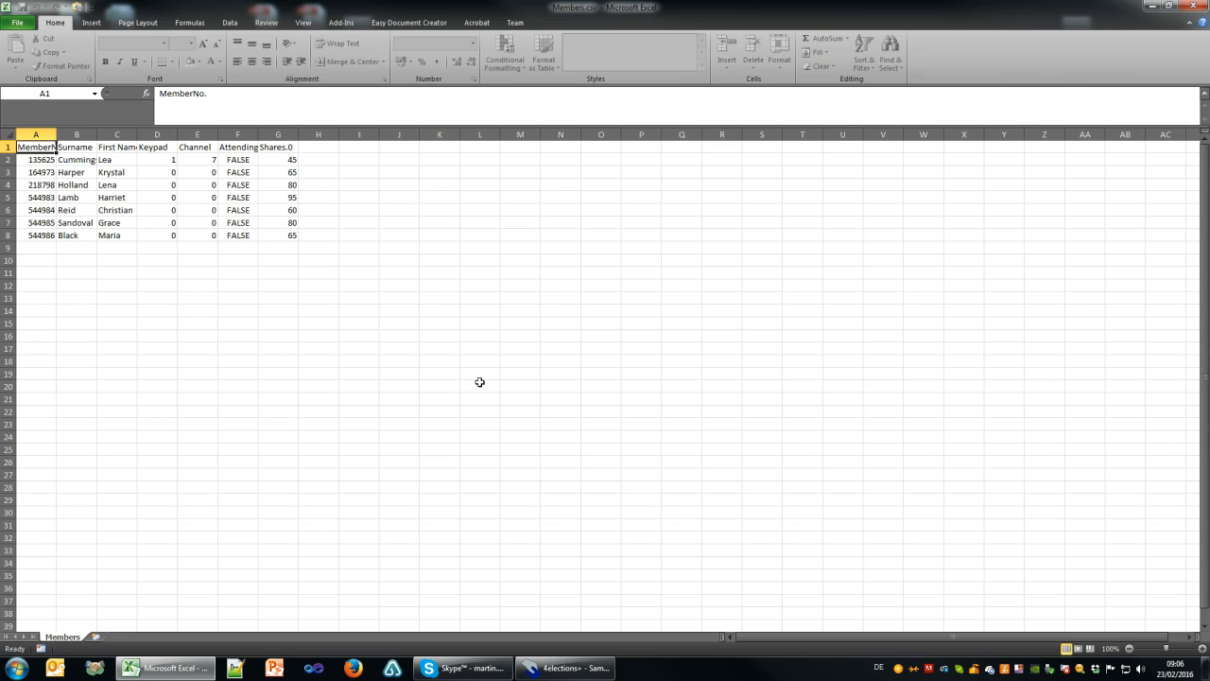
Fit the widths of the MemberNo. and First Name columns to their contents.
left_click(125, 208)
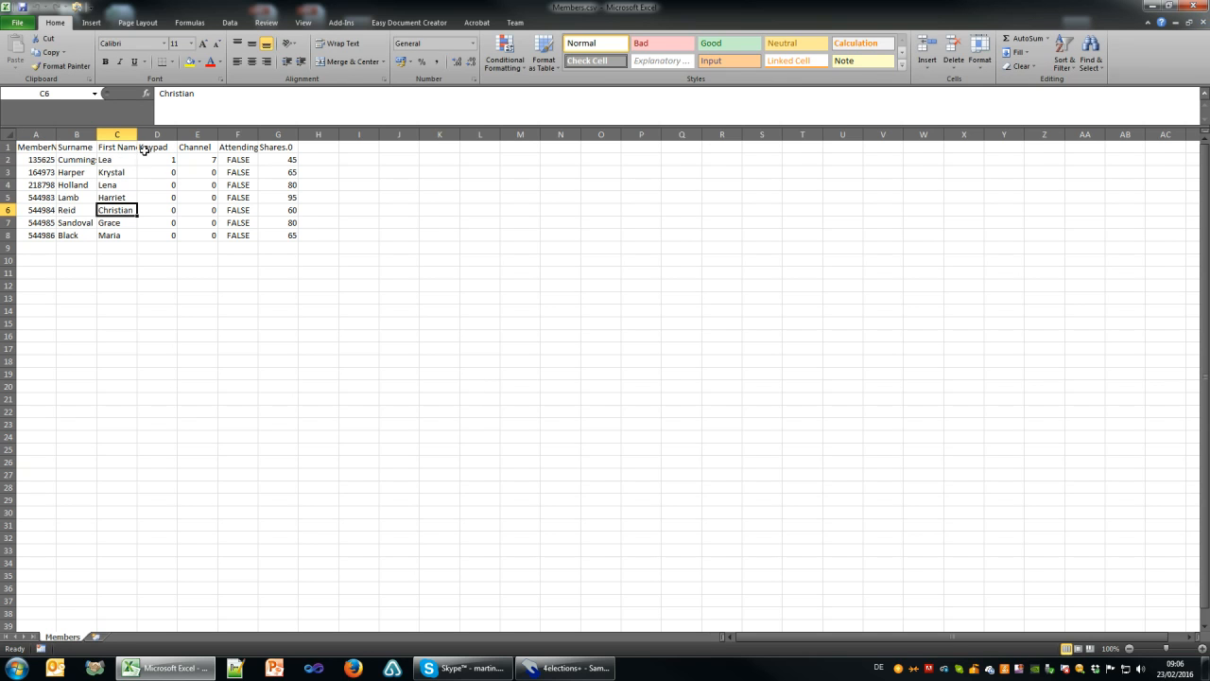
double_click(56, 135)
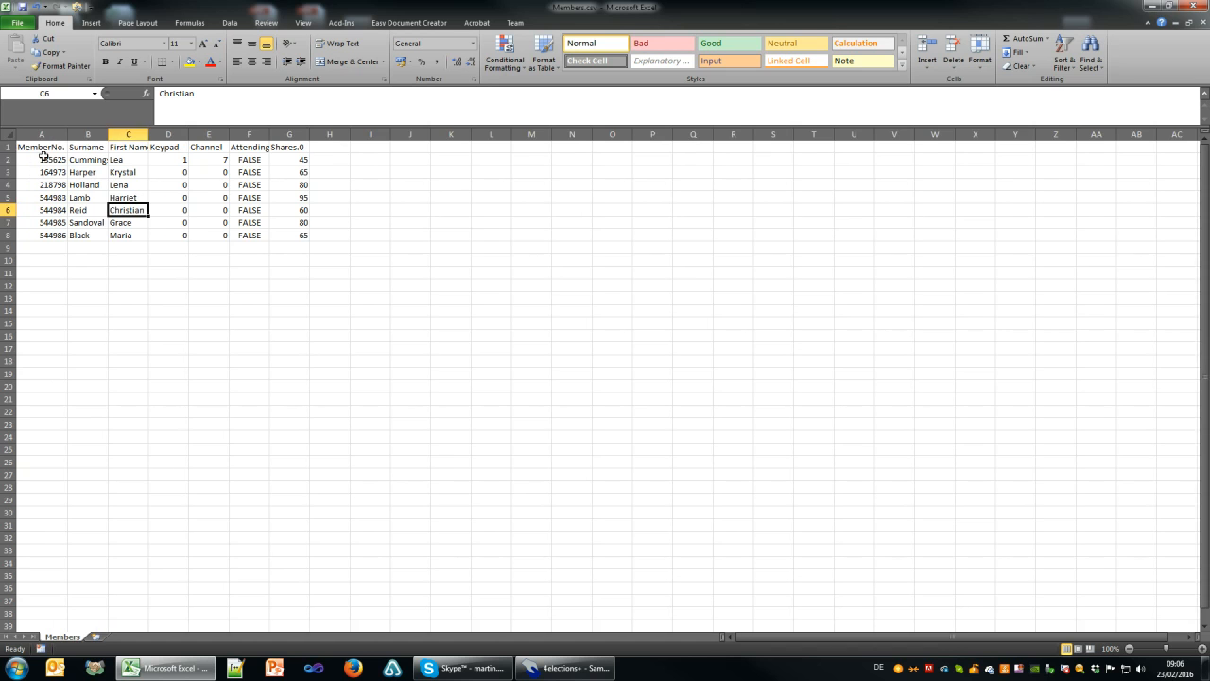
left_click(50, 148)
left_click(102, 148)
left_click(136, 148)
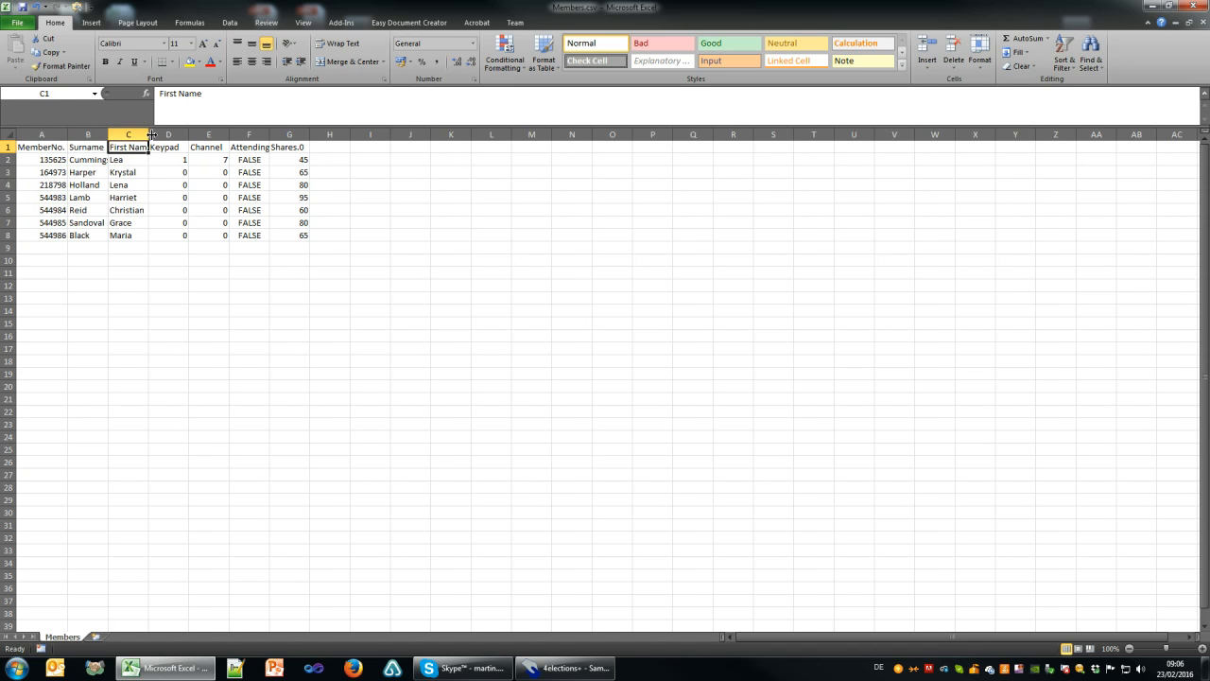
double_click(151, 135)
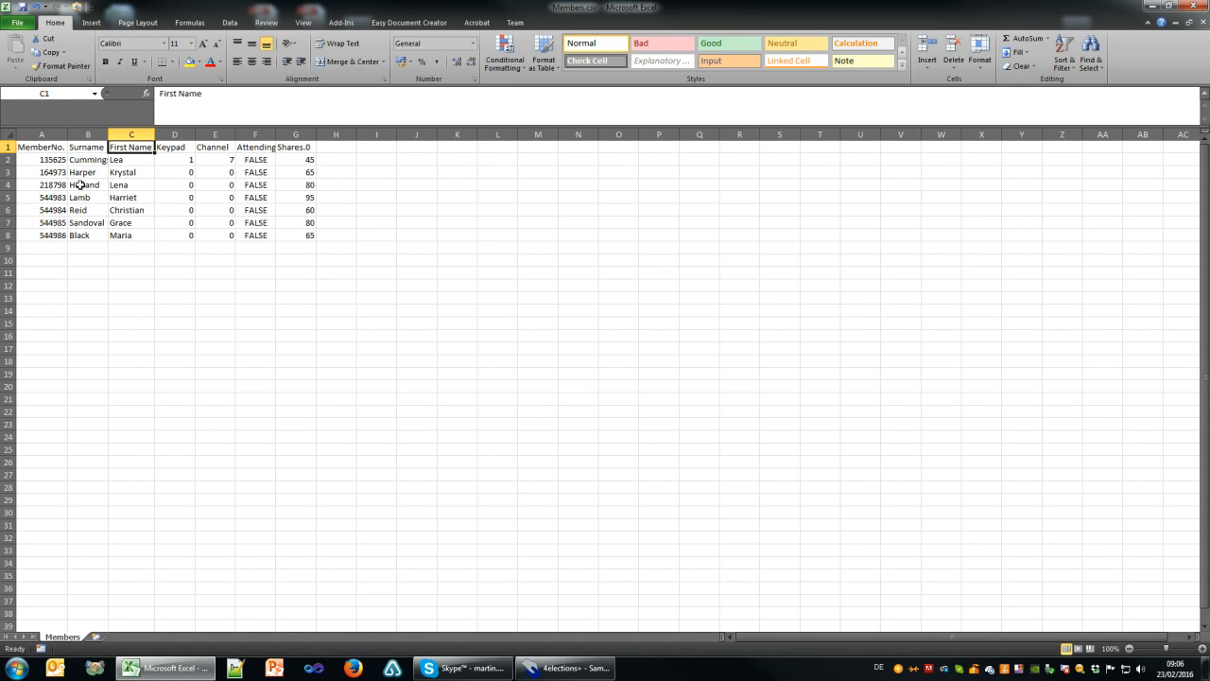
left_click(169, 198)
left_click_drag(173, 159, 232, 160)
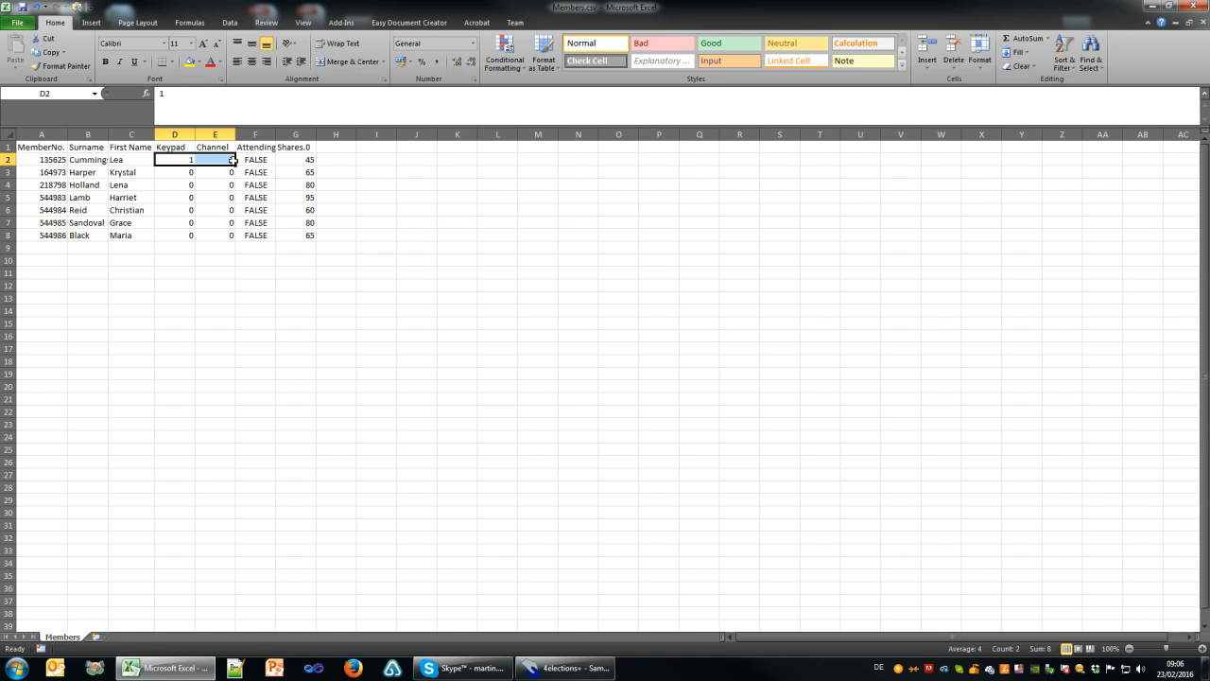
left_click_drag(258, 159, 257, 234)
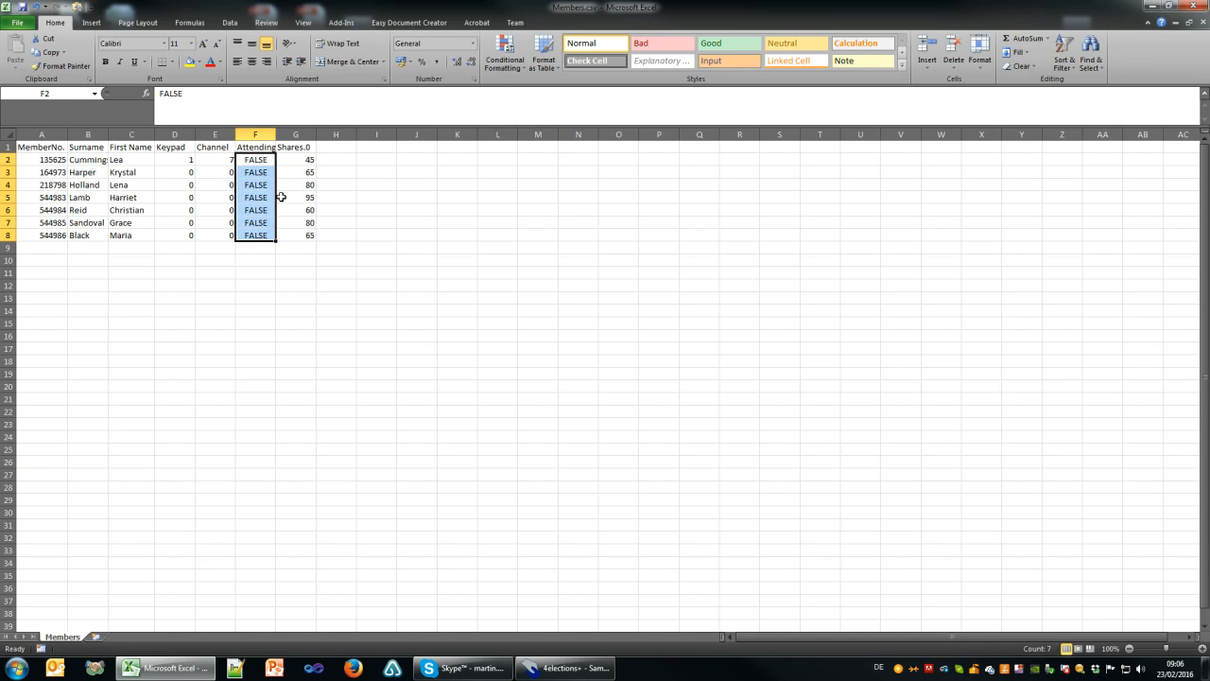
Rename the Shares.0 header in cell G1 to Weight and widen column G slightly.
left_click_drag(297, 150, 297, 232)
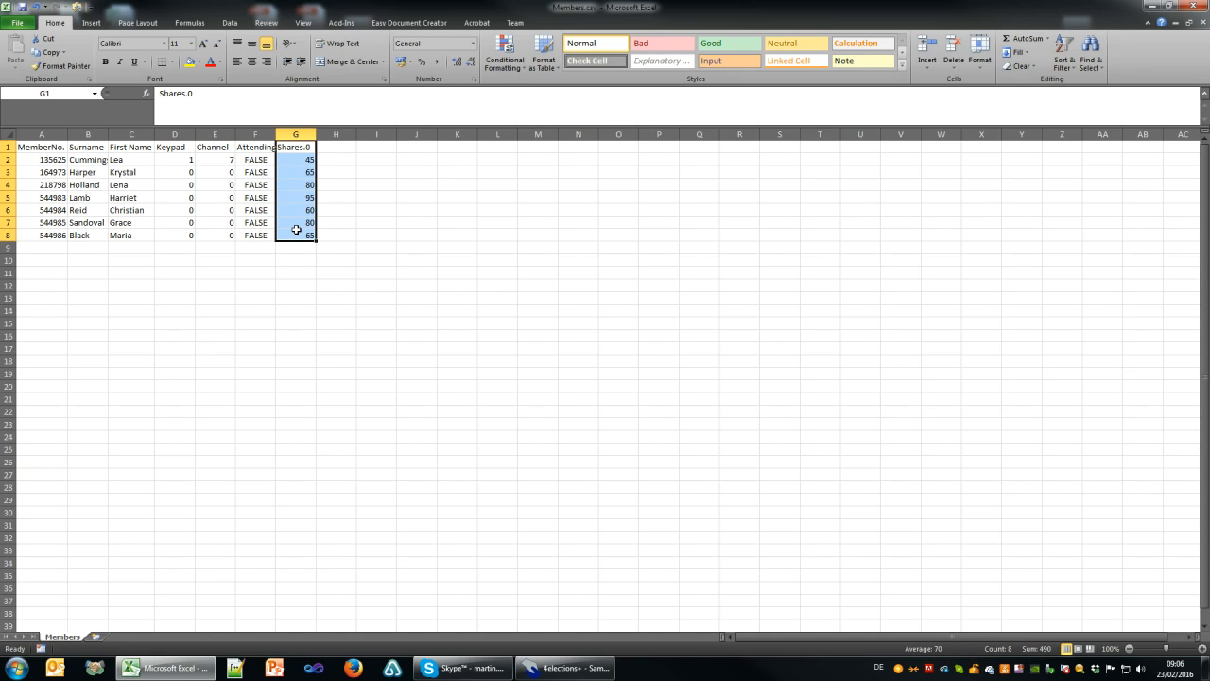
double_click(162, 93)
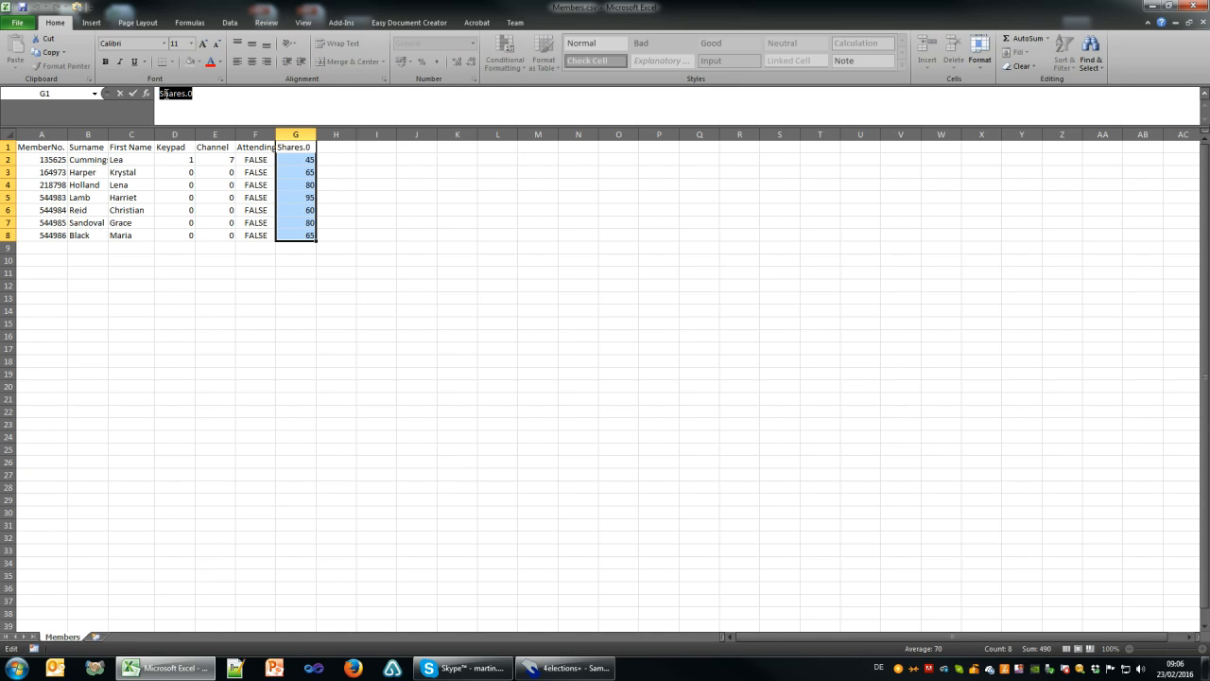
type("Weit")
type("ht")
key("Return")
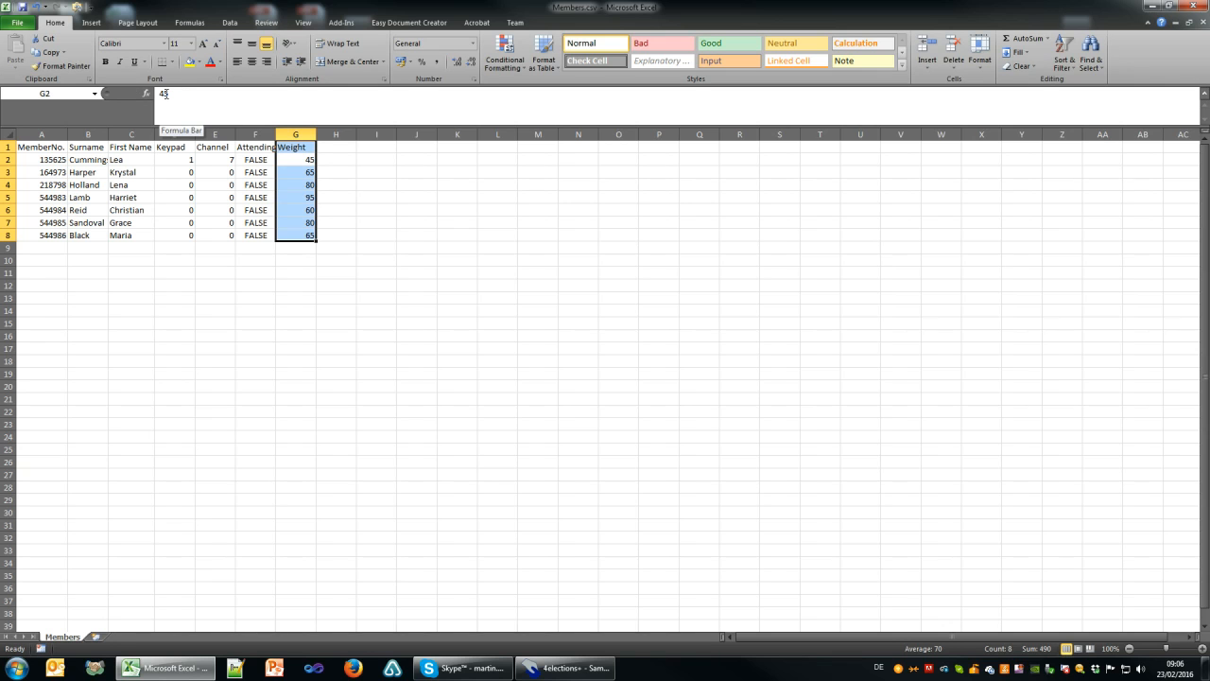
left_click(282, 148)
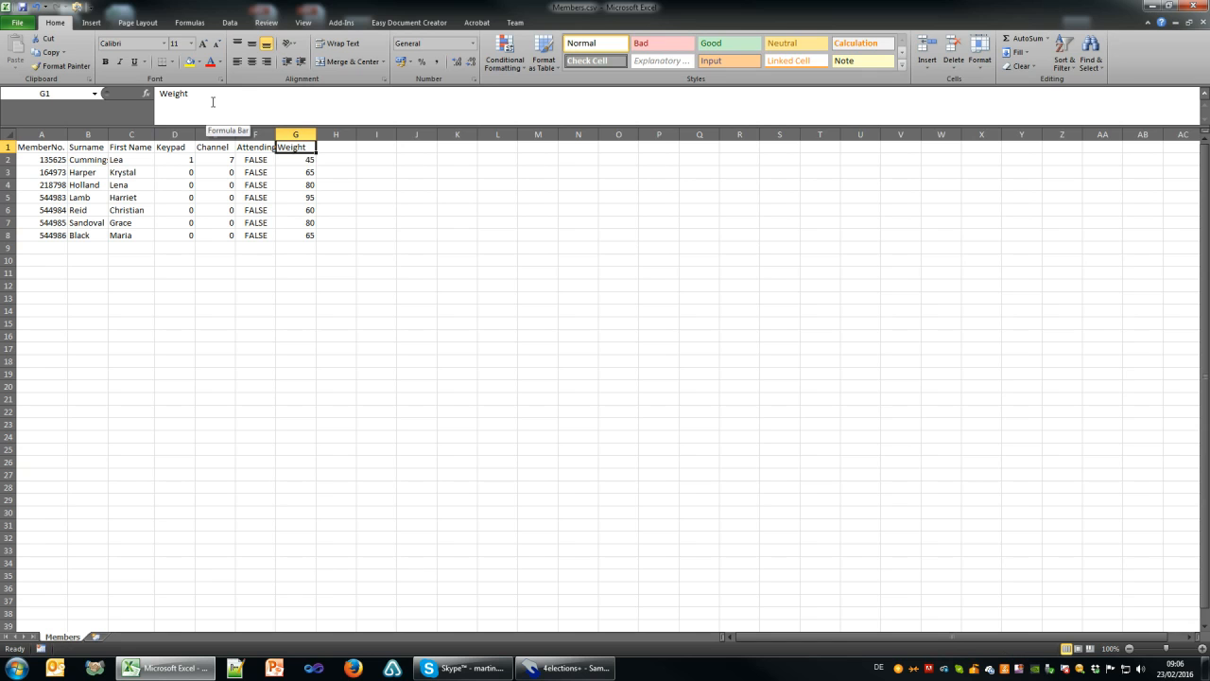
left_click_drag(316, 135, 332, 134)
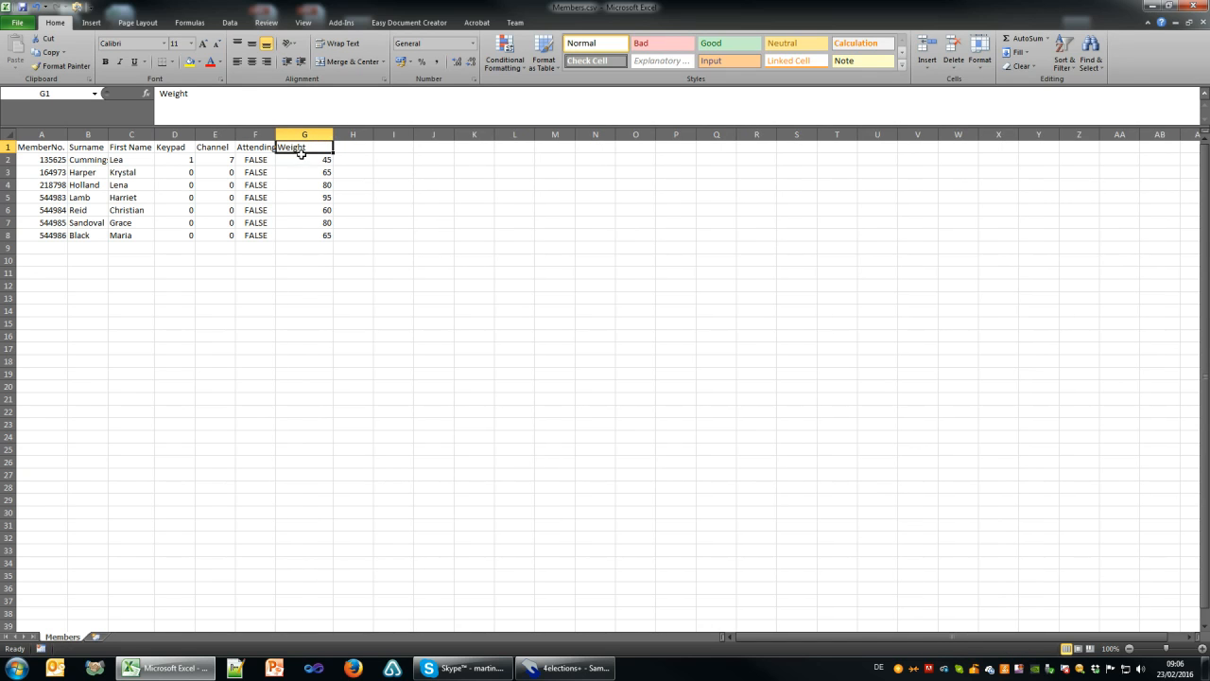
Extend the header in G1 to Weight.2 and fit the Attending column's width to its contents.
left_click(222, 98)
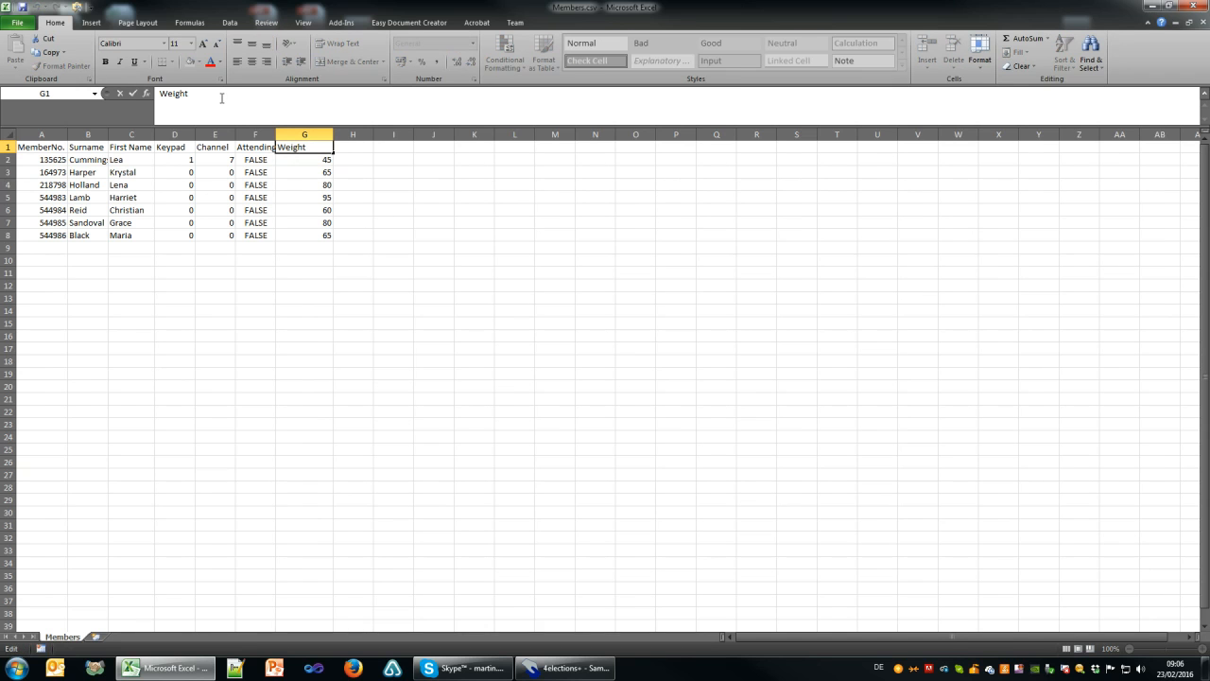
type(".2")
key("Return")
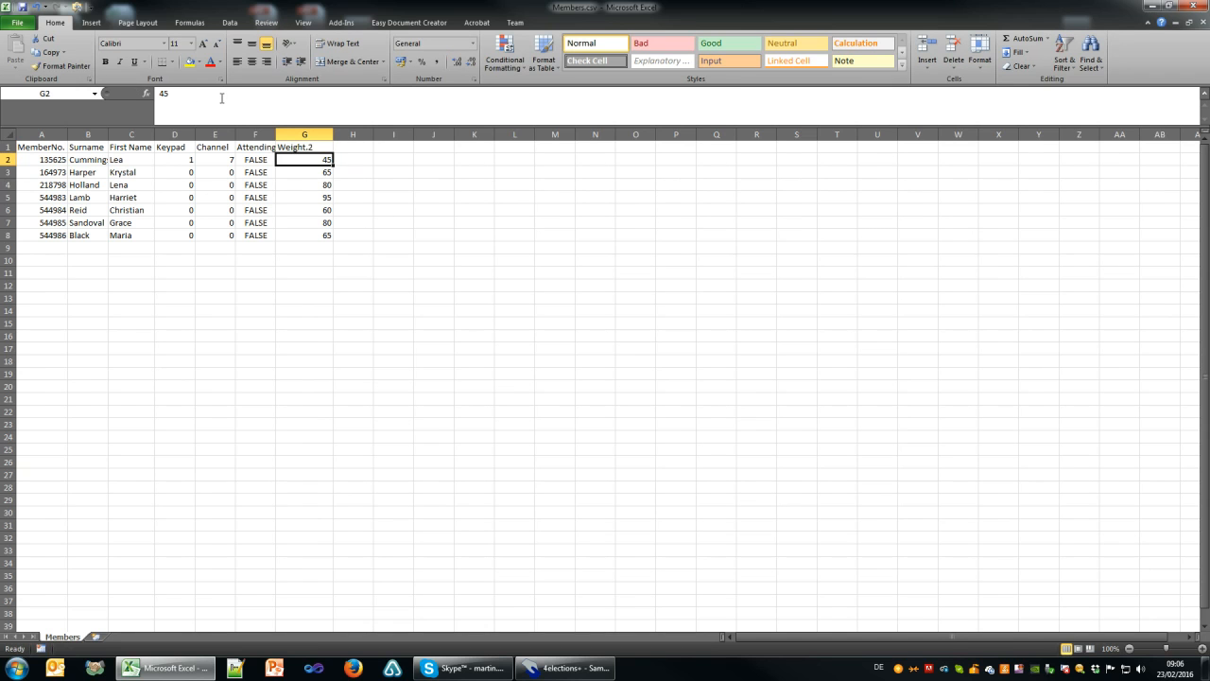
key("Up")
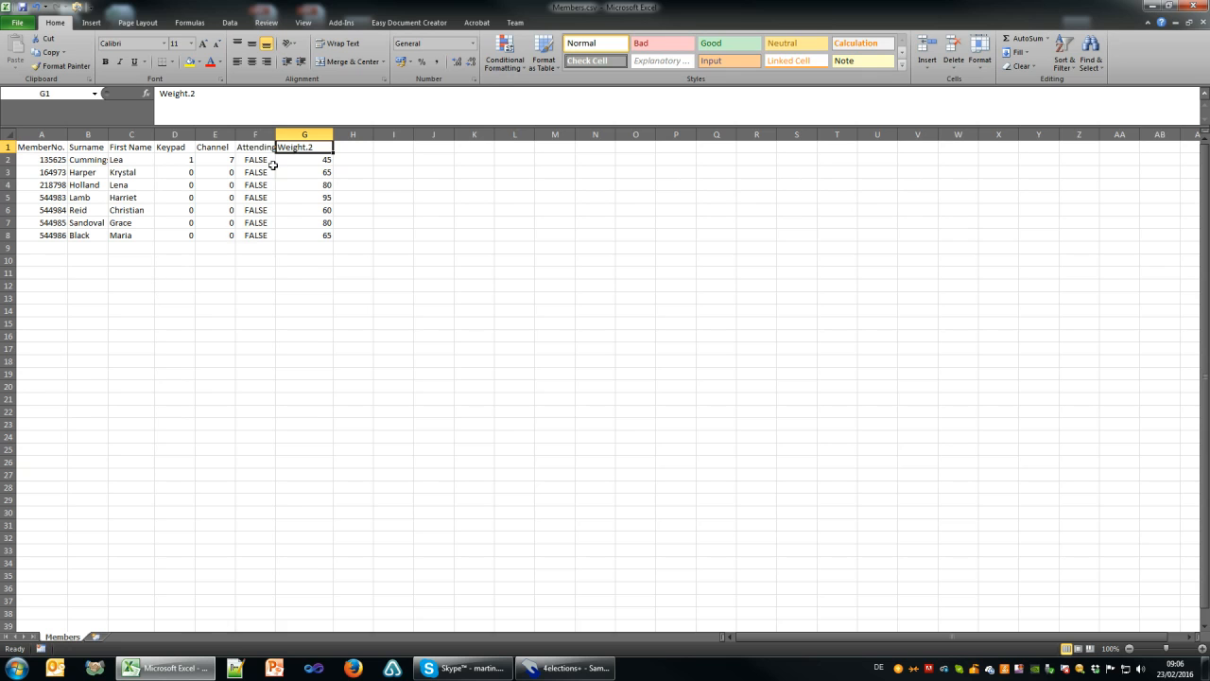
double_click(275, 135)
Set the weights of the first three members in G2 to G4 to 45.45, 65.15 and 79.15.
left_click(333, 163)
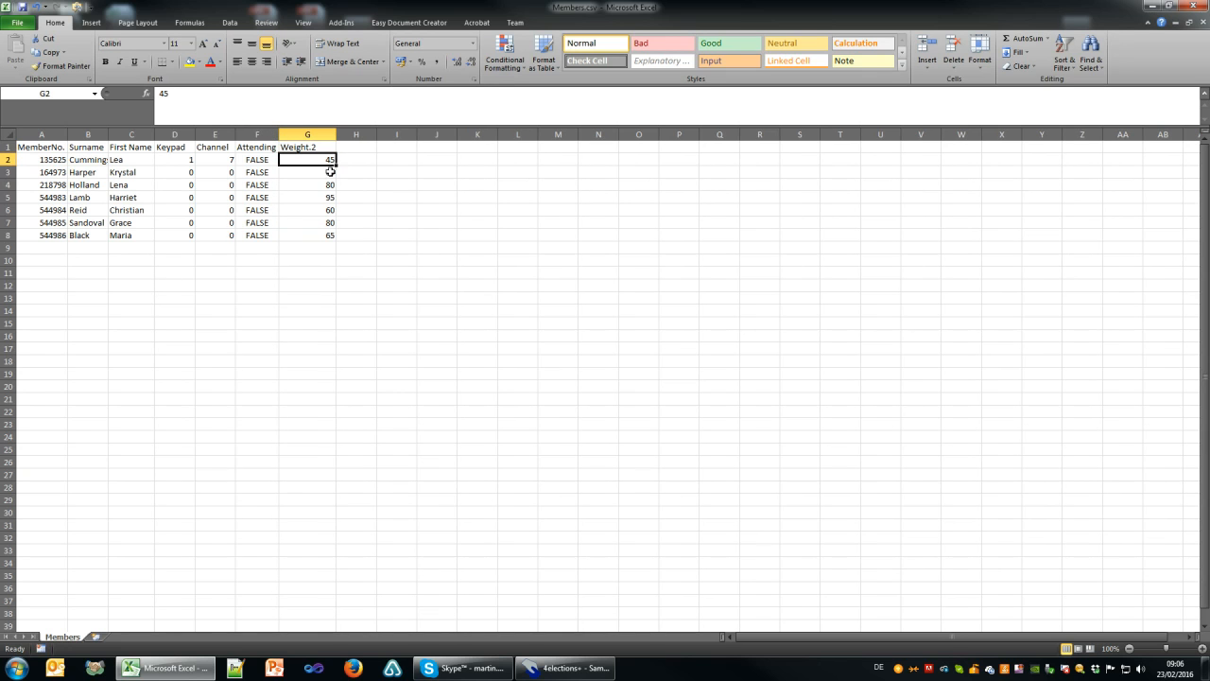
key("F2")
type(".45")
key("Return")
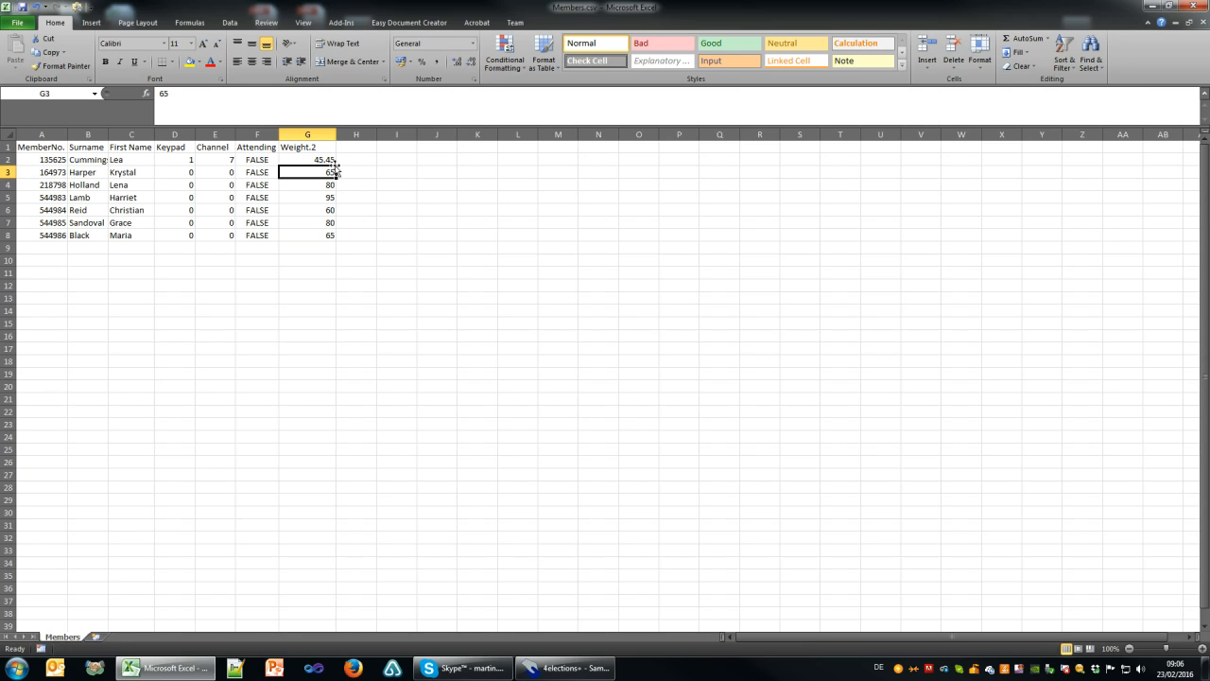
key("F2")
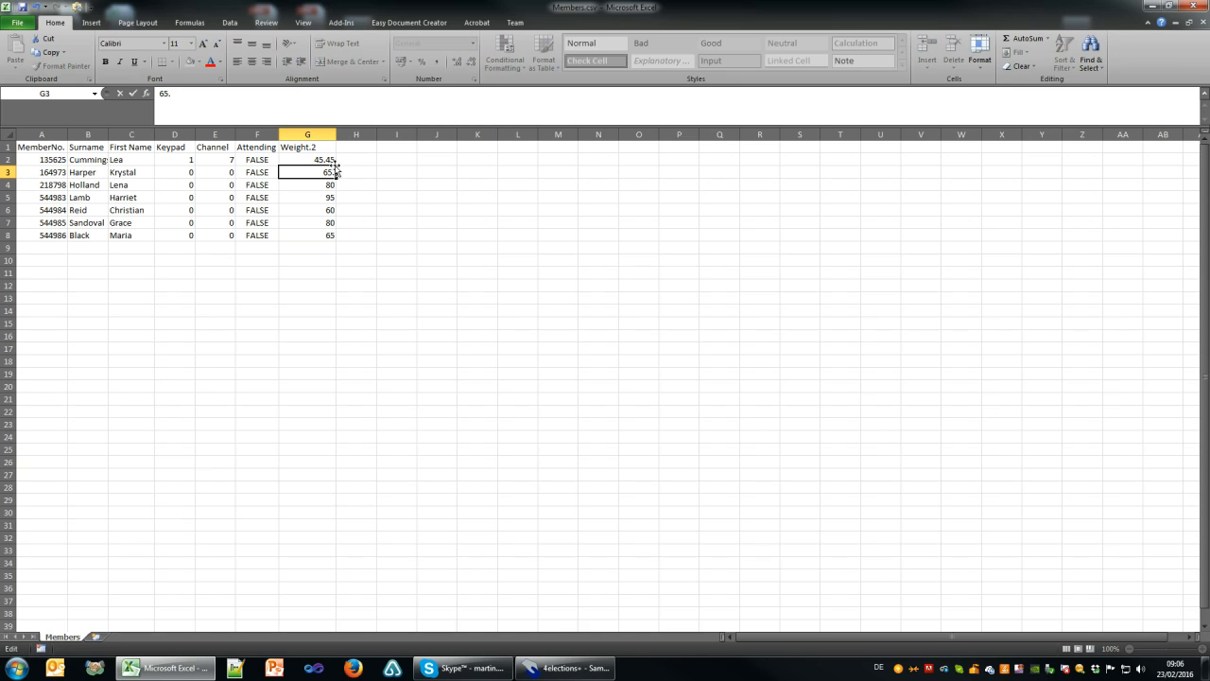
type(".15")
key("Return")
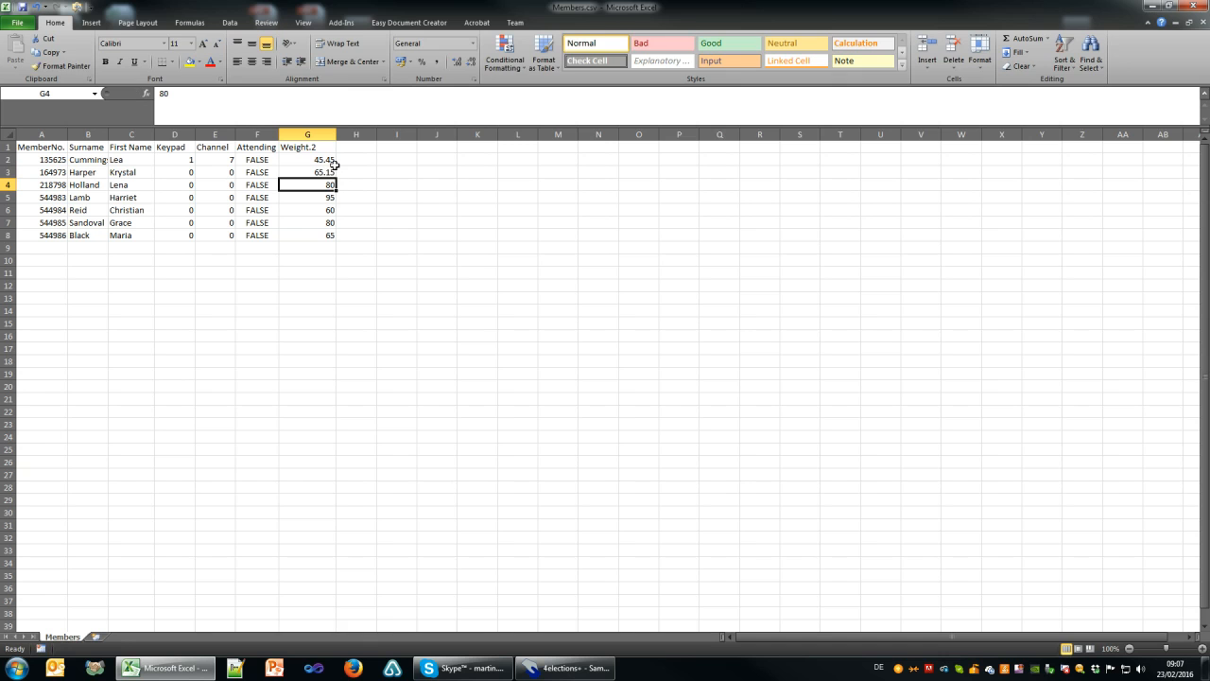
type("79.15")
key("Return")
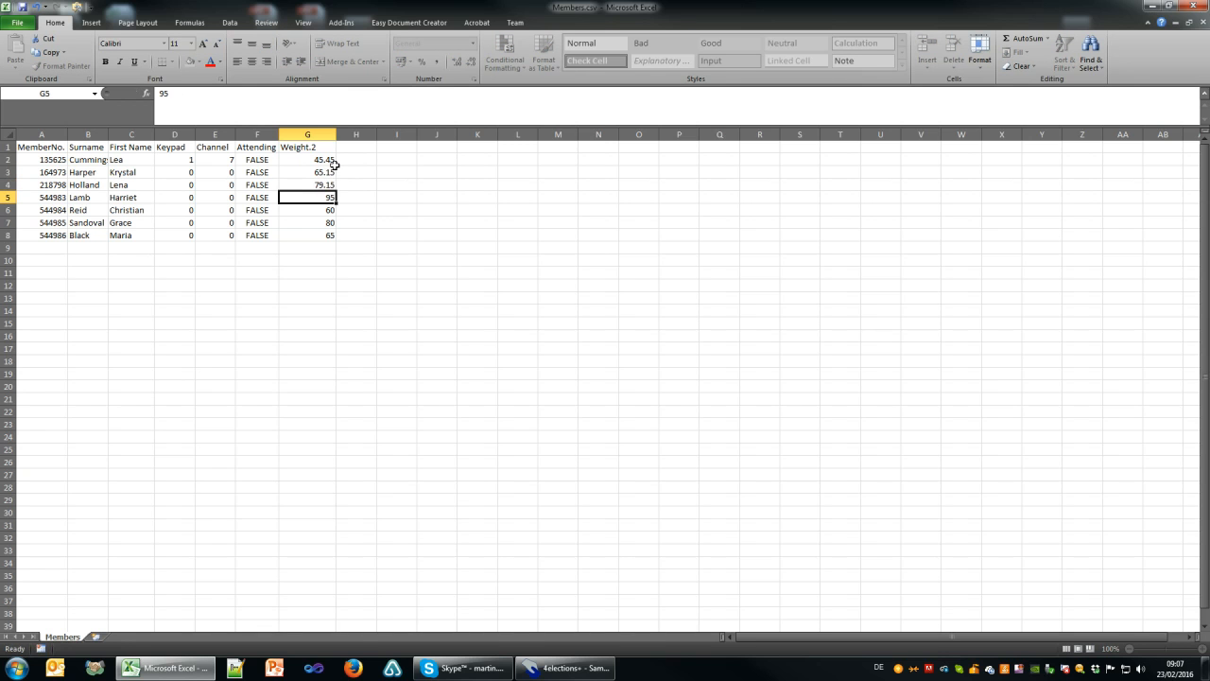
Examine the edited weights and the keypad and channel assignments of the first members.
left_click(428, 277)
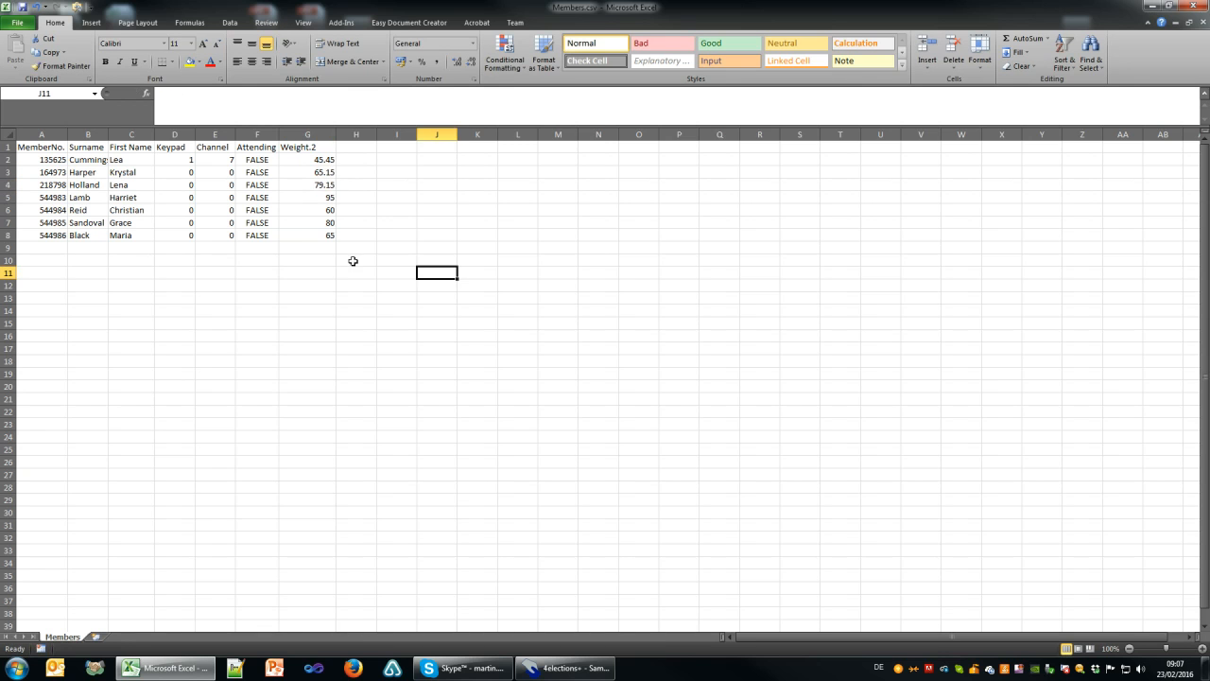
left_click(348, 206)
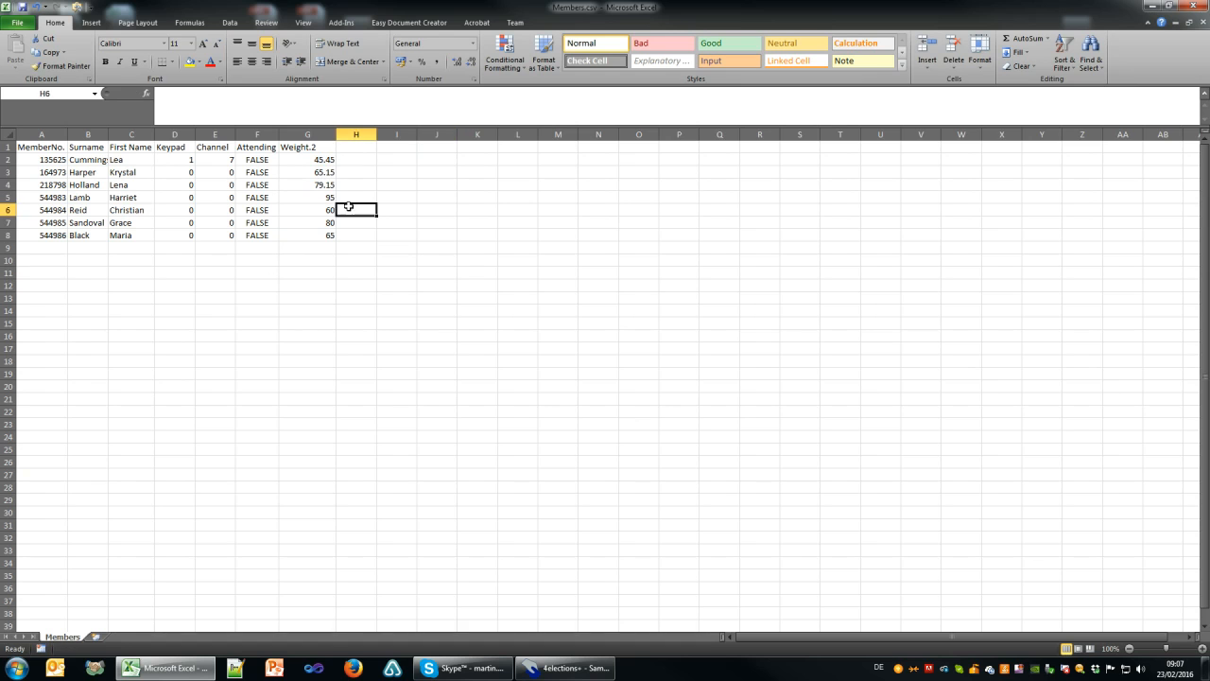
left_click(309, 169)
left_click(310, 187)
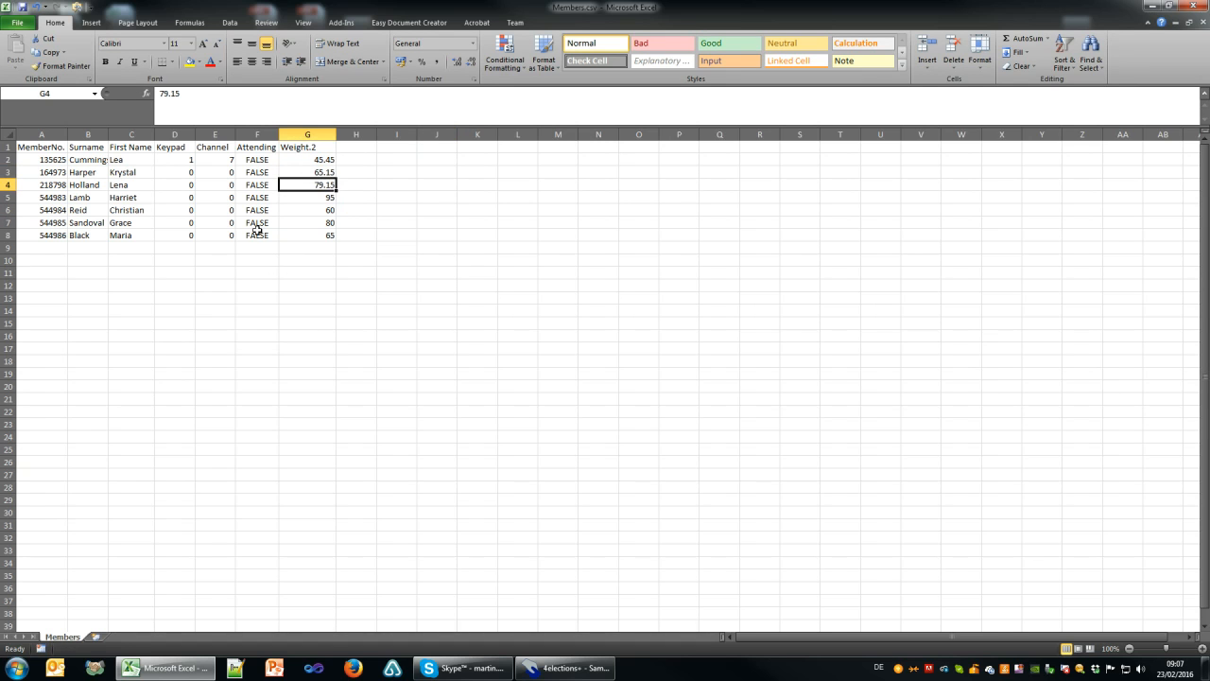
left_click(312, 198)
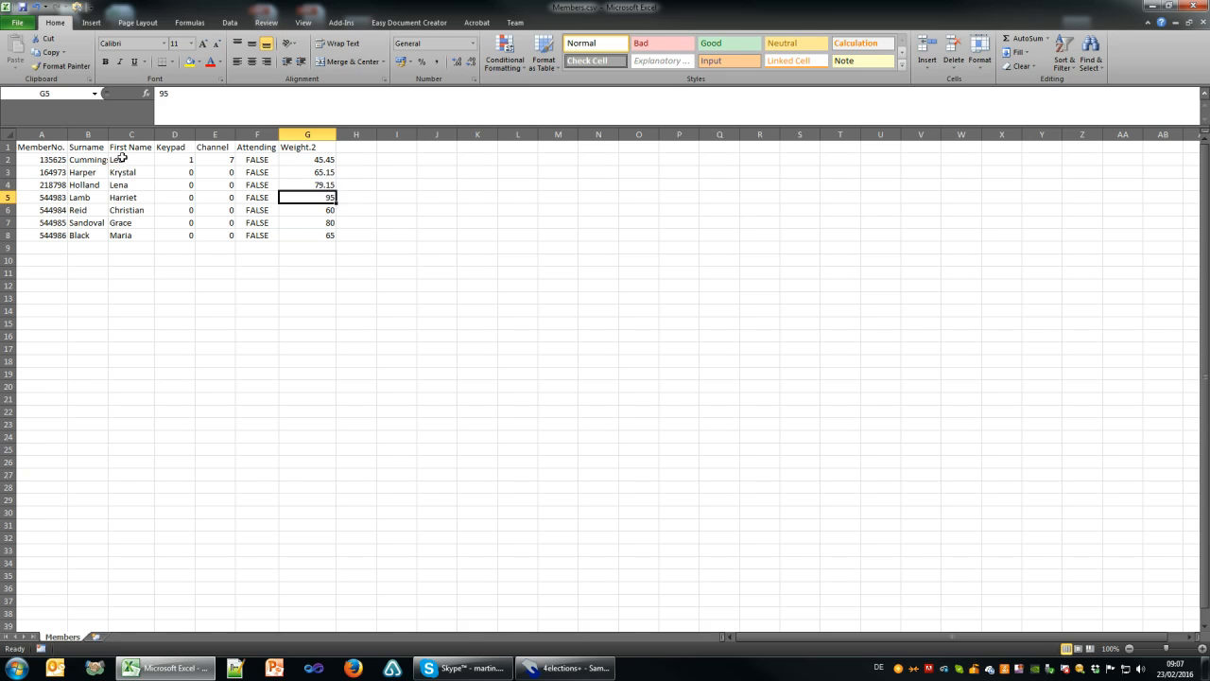
left_click_drag(190, 161, 213, 159)
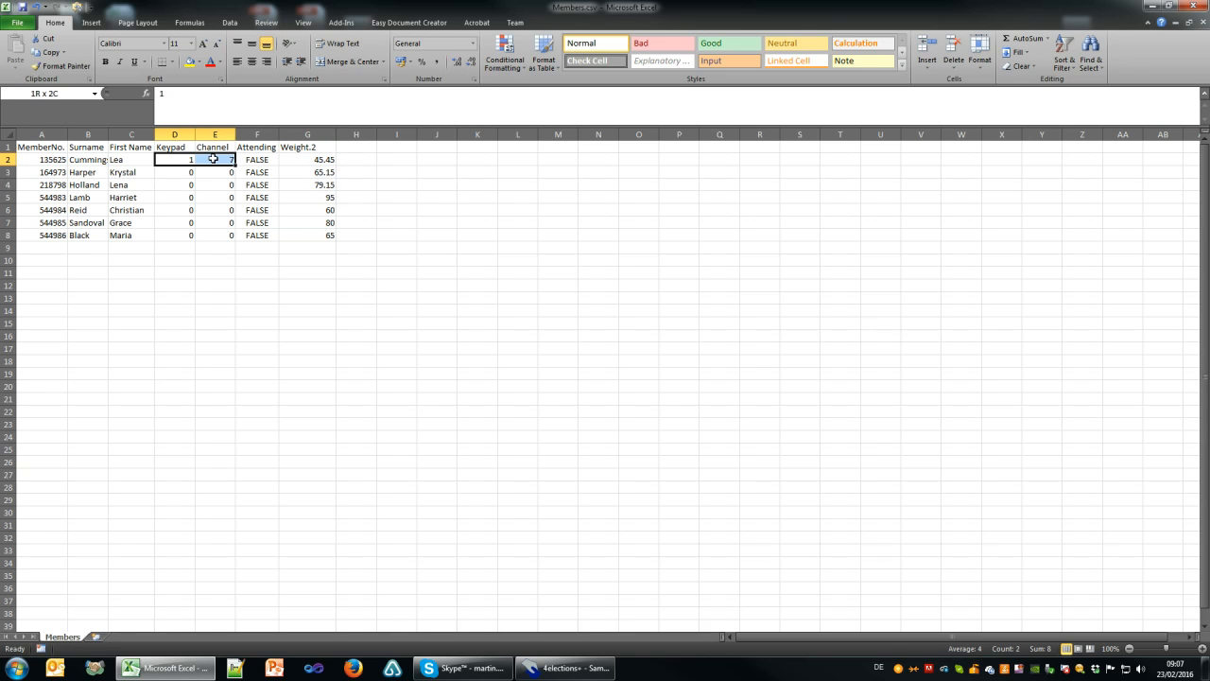
left_click(185, 177)
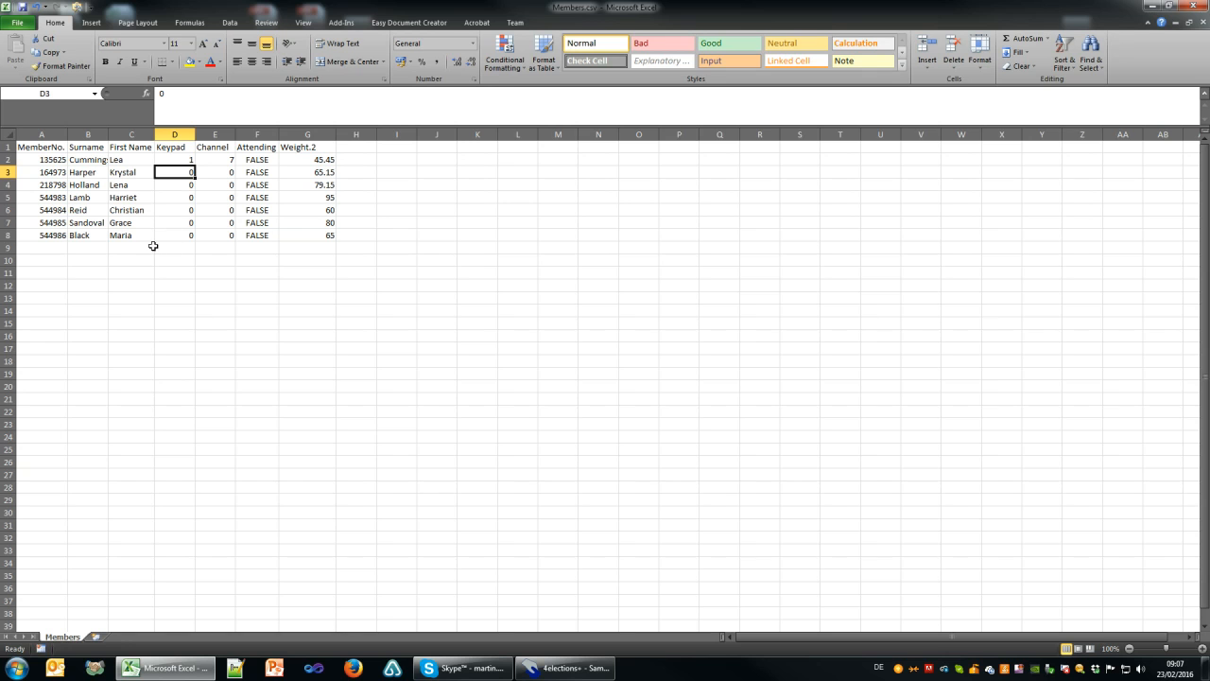
Save Members.csv keeping the CSV format and close Excel.
left_click(23, 8)
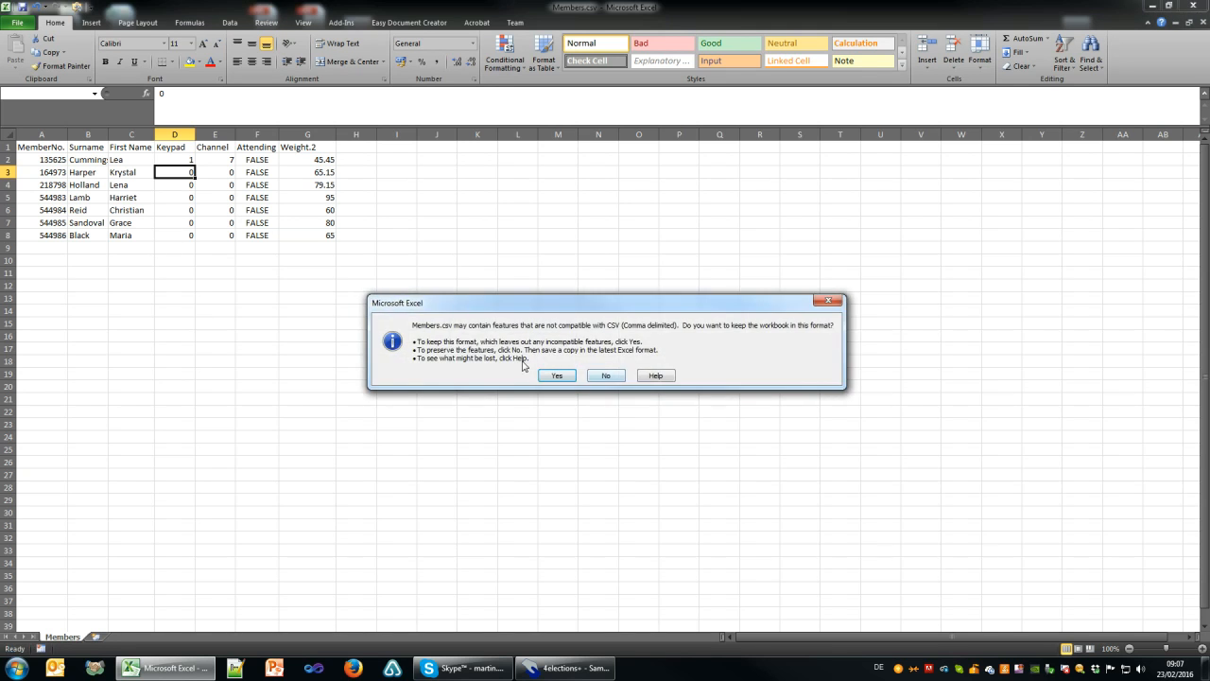
left_click(556, 376)
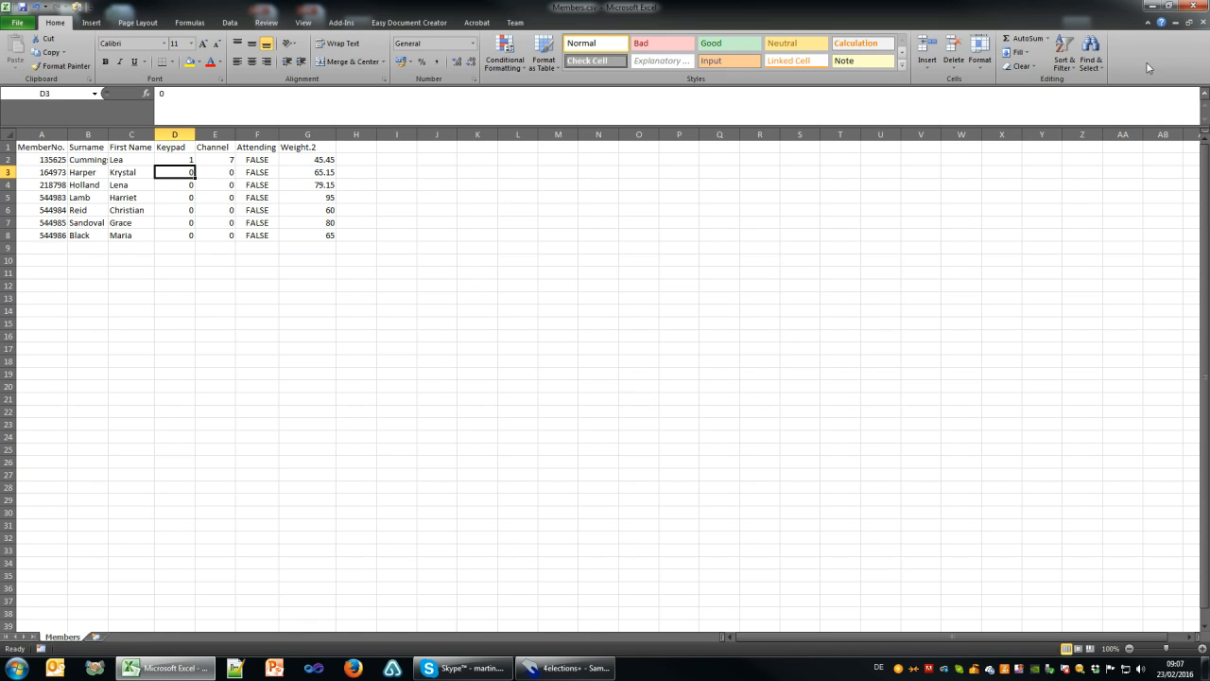
left_click(604, 352)
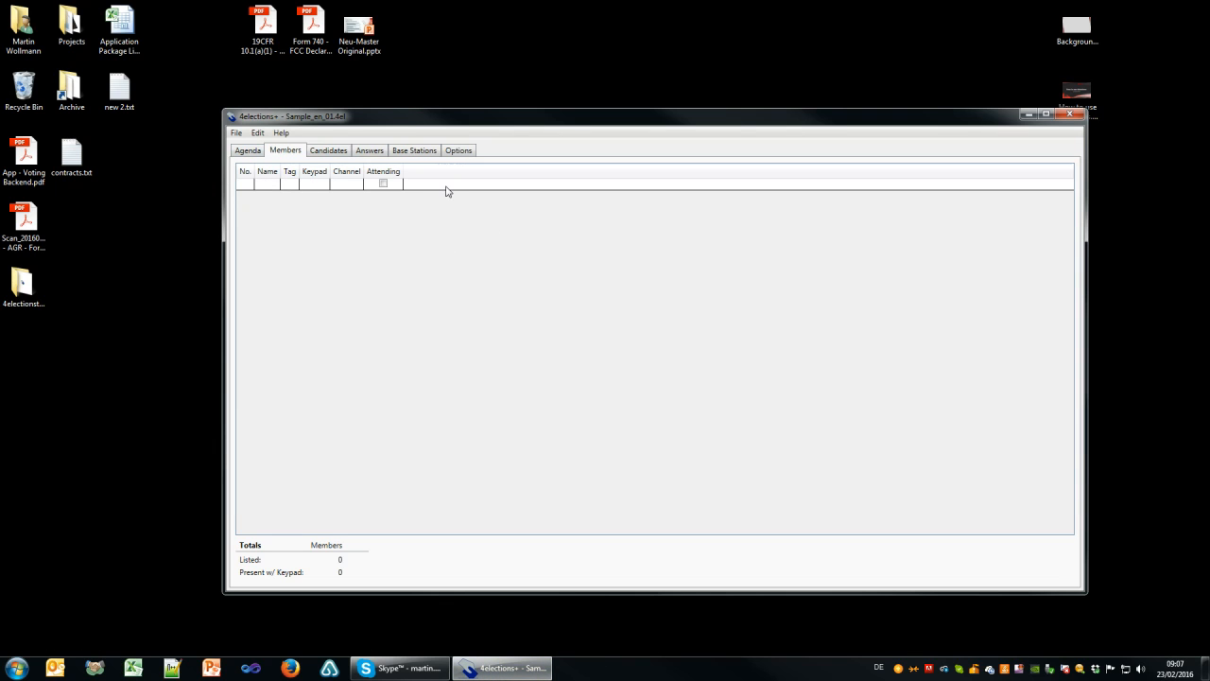
Import the member list from Members.csv on the desktop and check the weights of the first three members.
left_click(236, 133)
mouse_move(340, 232)
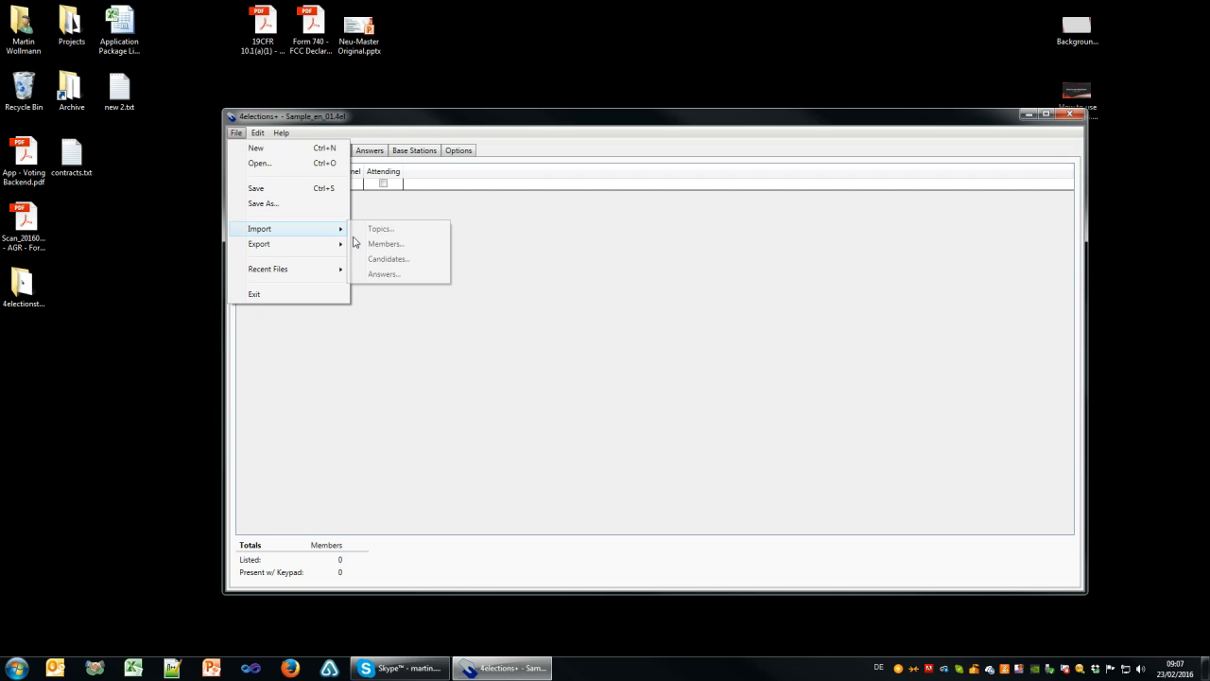
left_click(382, 248)
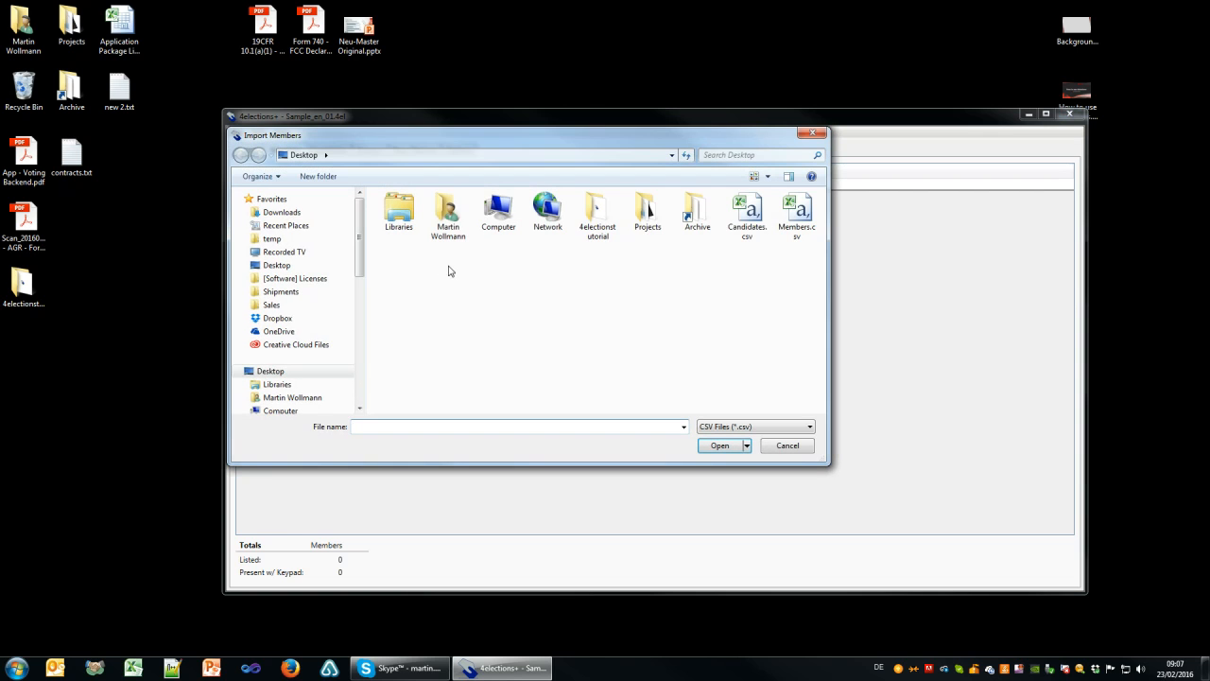
left_click(792, 223)
left_click(721, 446)
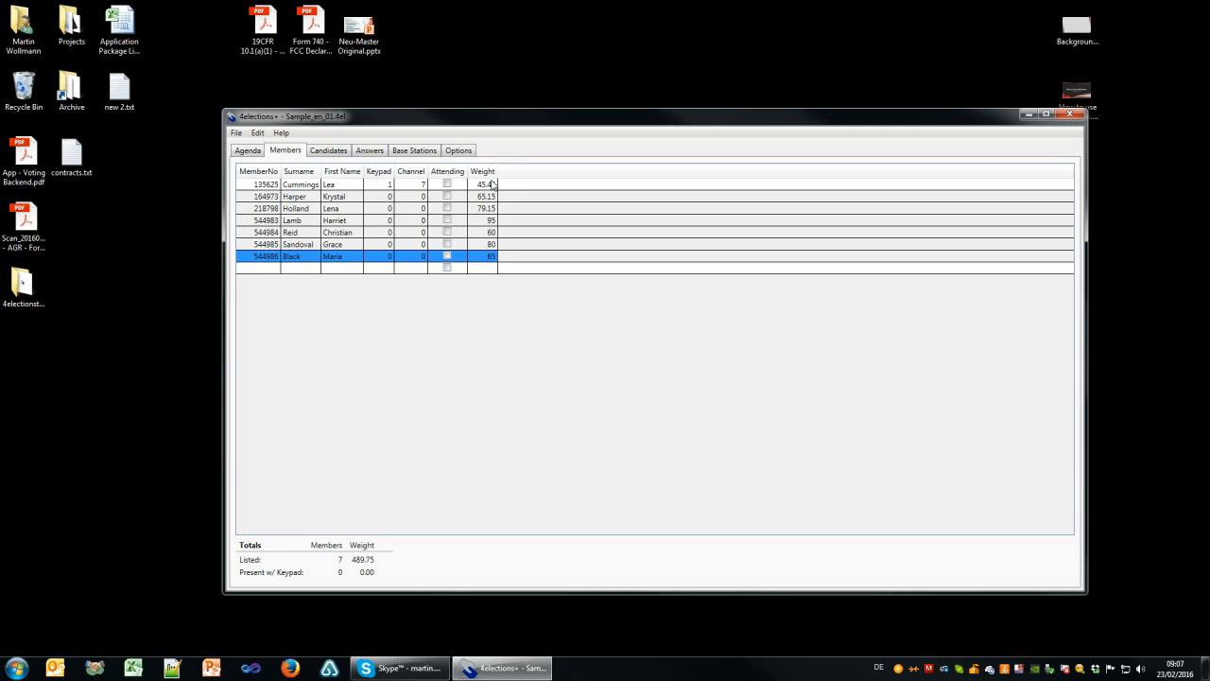
left_click(490, 185)
left_click(489, 196)
left_click(484, 209)
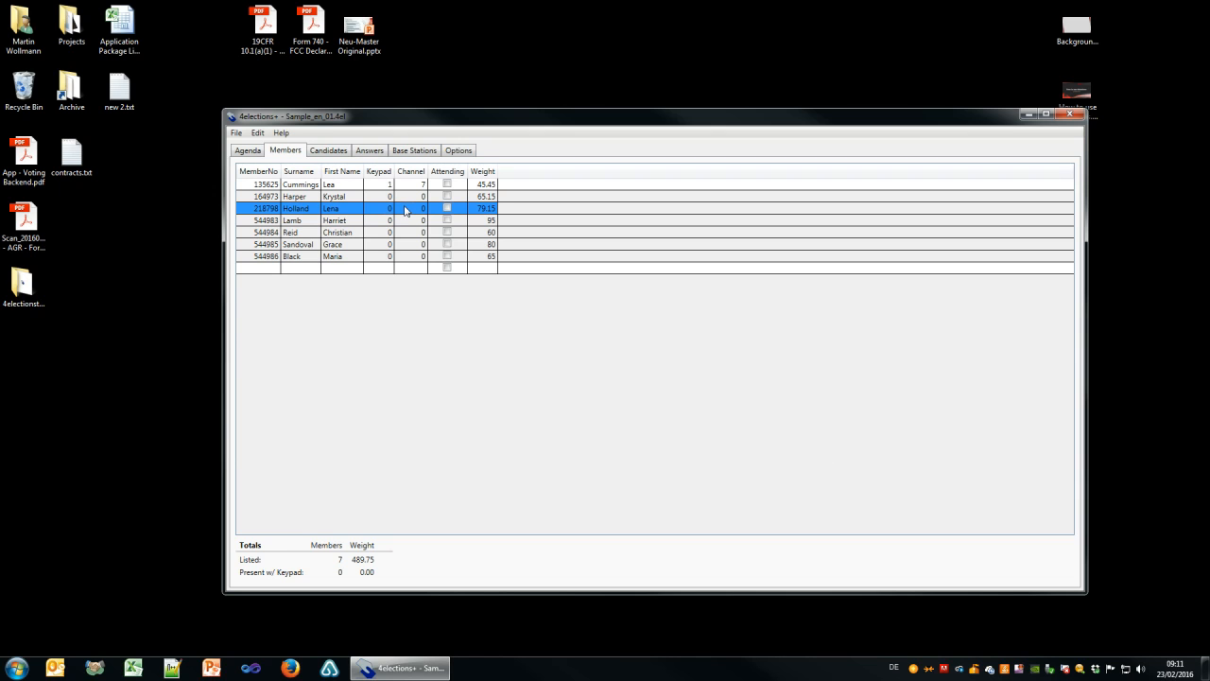
Mark the first member as attending and go through the remaining members in the list.
left_click(446, 184)
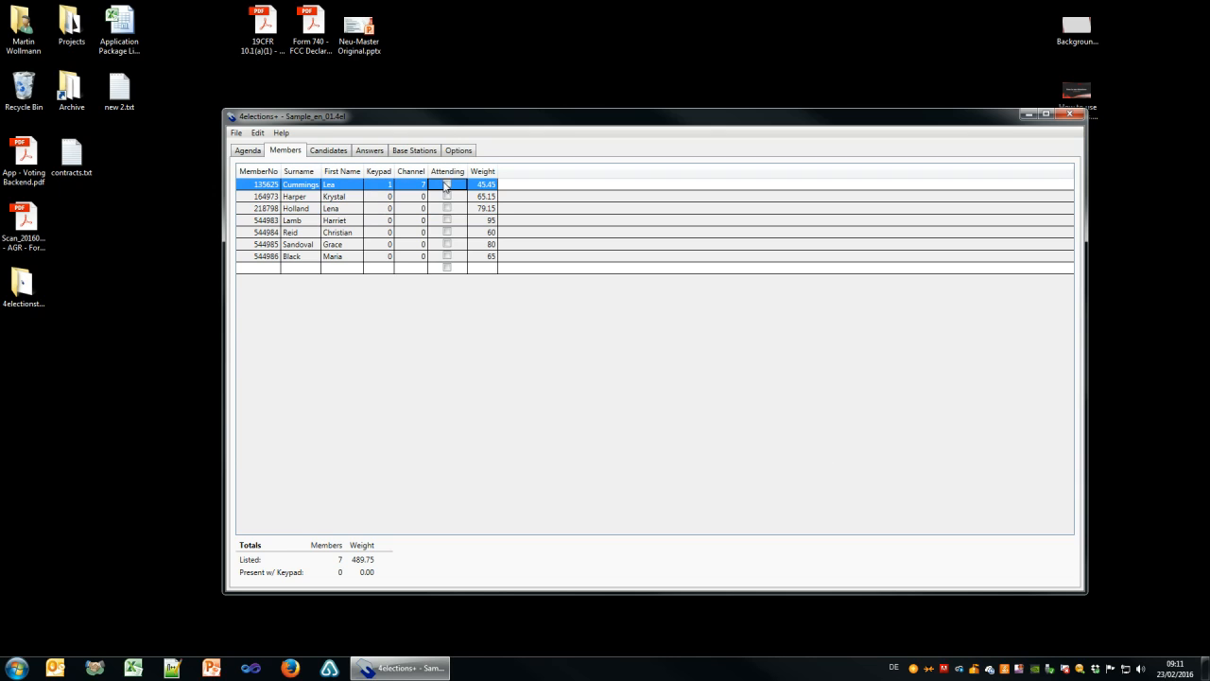
left_click(447, 184)
left_click(295, 197)
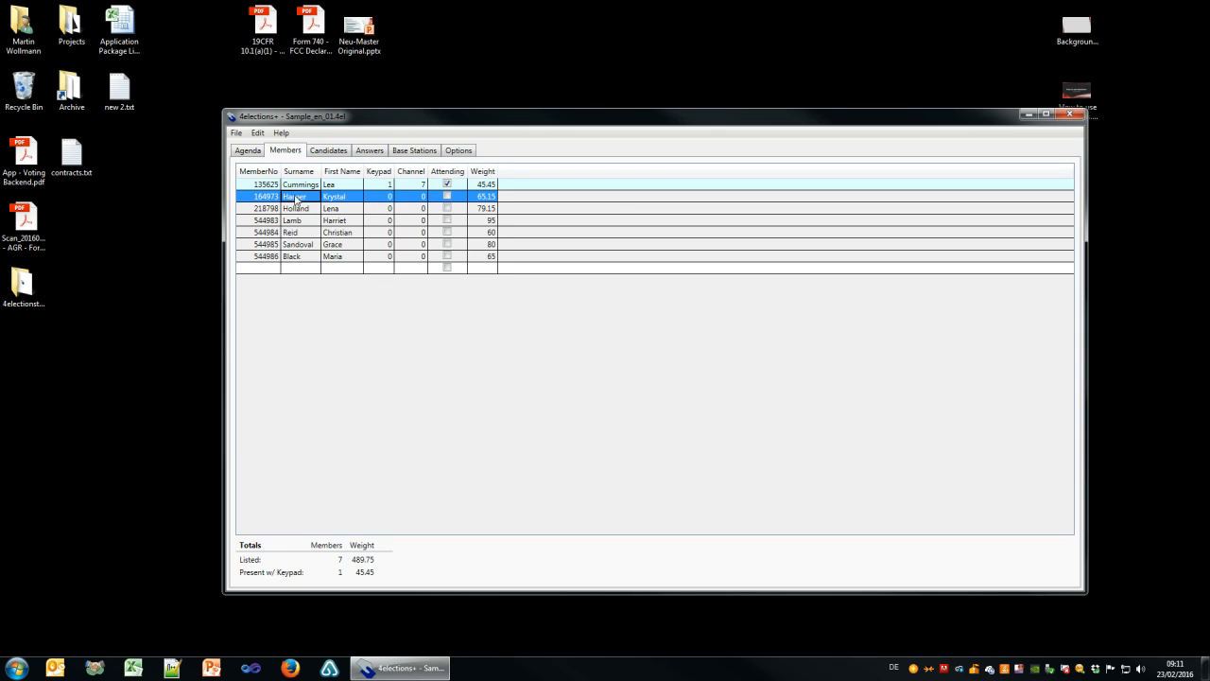
left_click(298, 211)
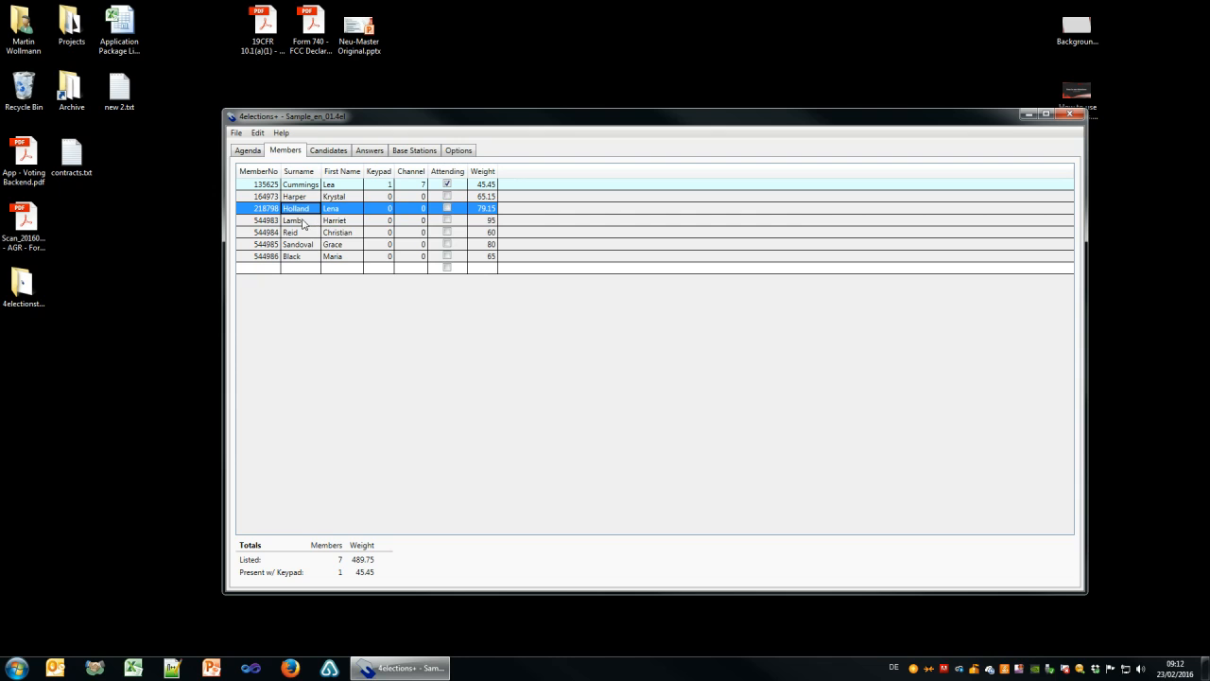
left_click(302, 222)
left_click(304, 233)
left_click(305, 245)
left_click(303, 257)
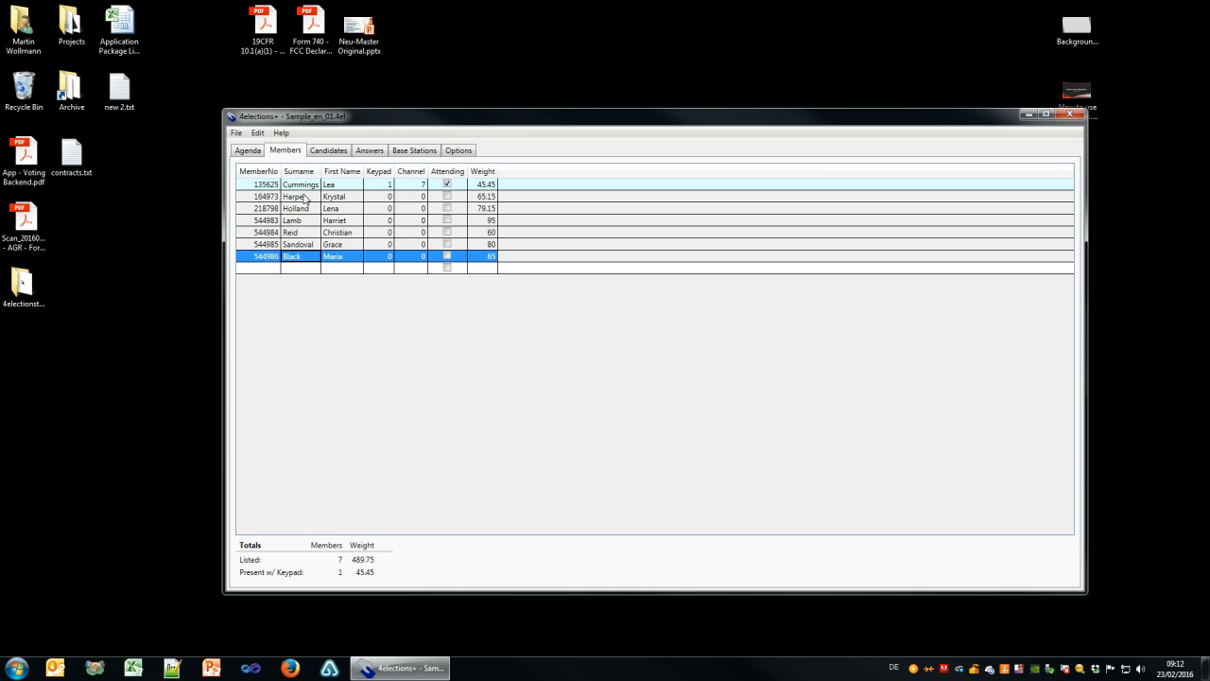
left_click_drag(553, 119, 462, 105)
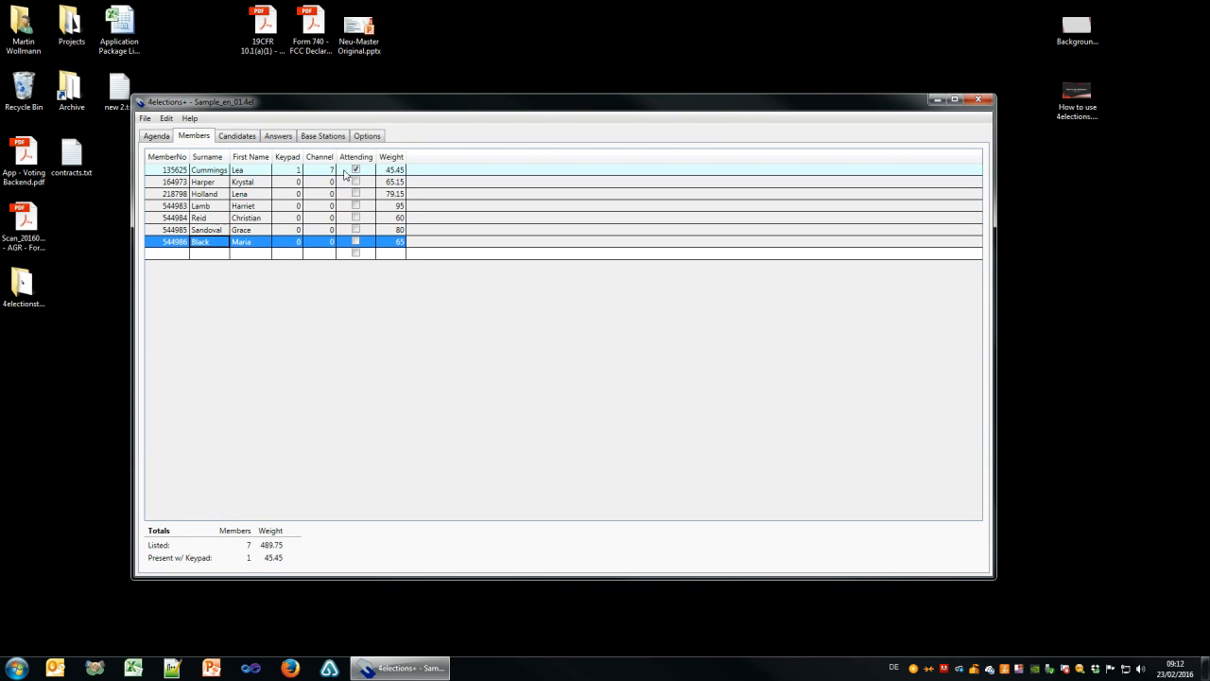
left_click_drag(798, 106, 781, 312)
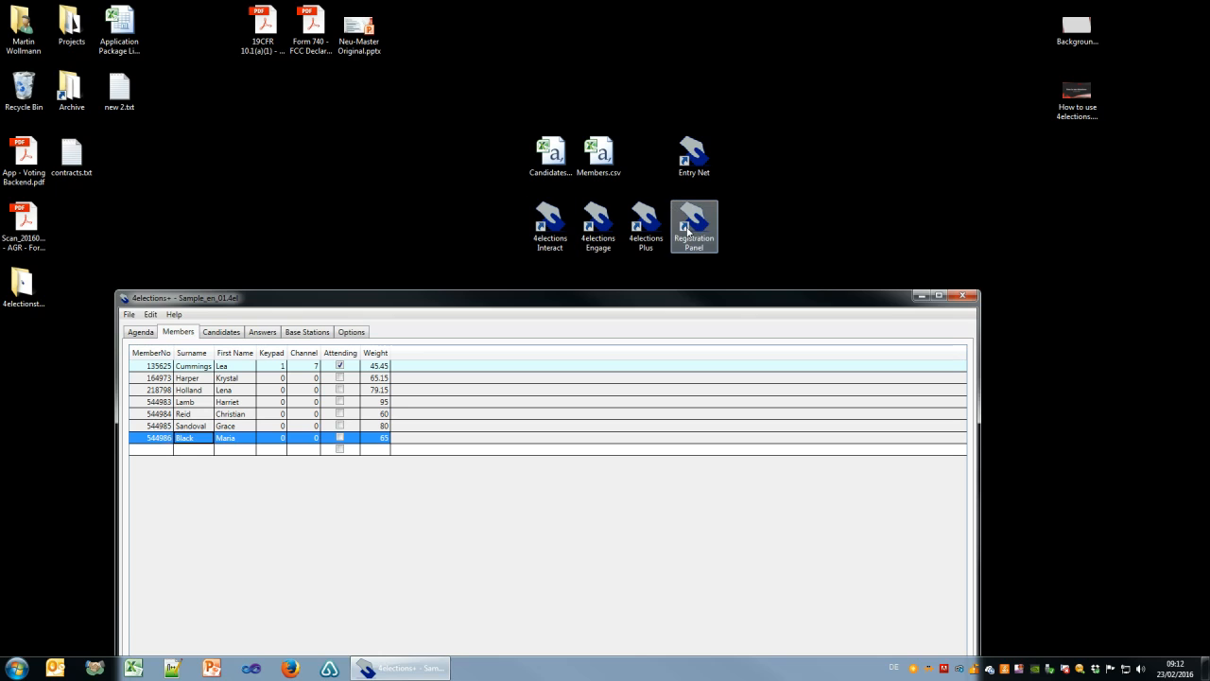
left_click(688, 229)
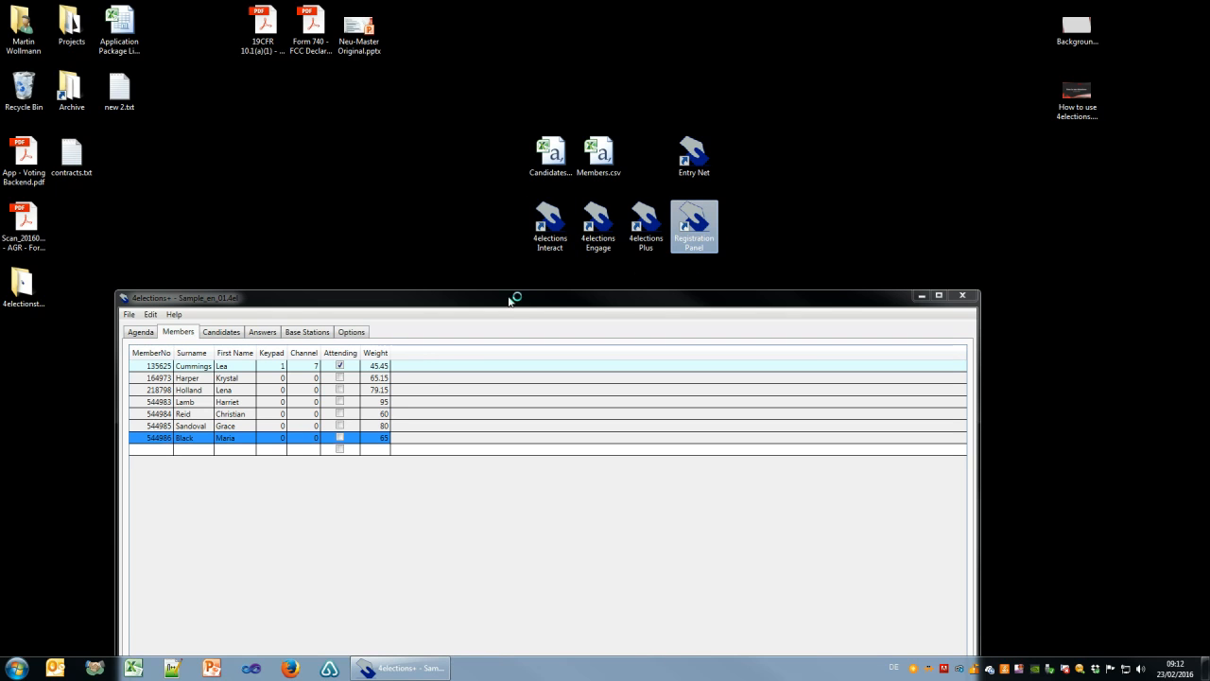
left_click_drag(504, 303, 468, 123)
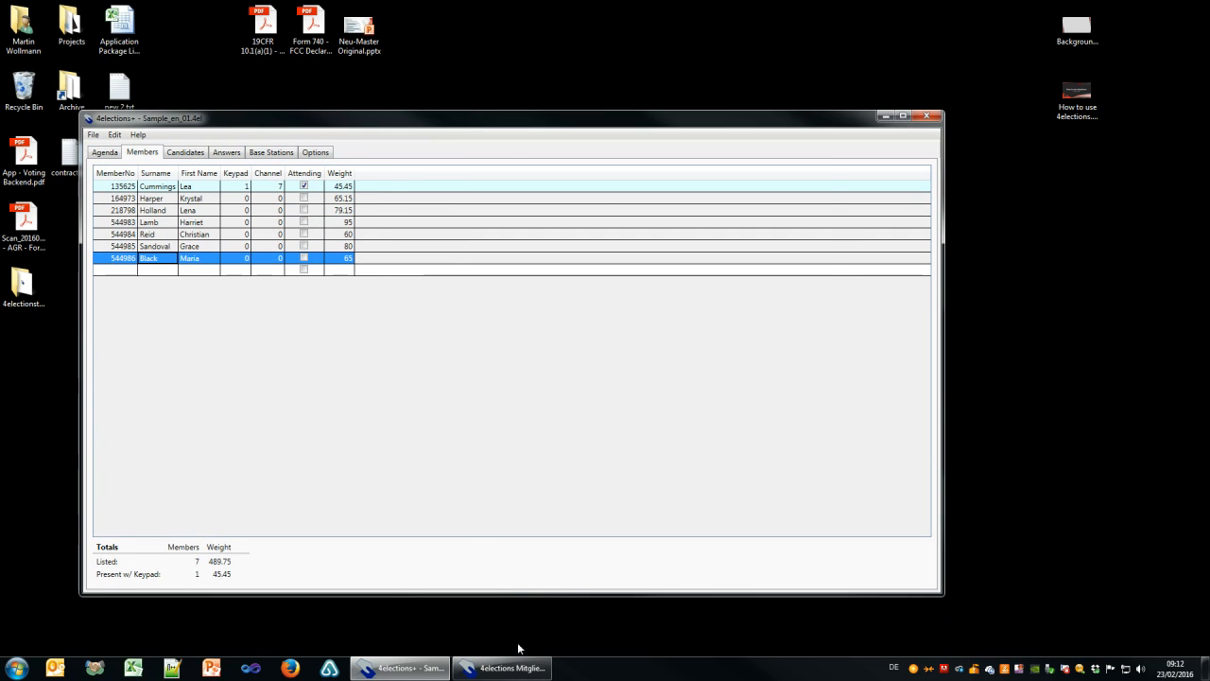
left_click(511, 668)
left_click_drag(595, 140, 850, 102)
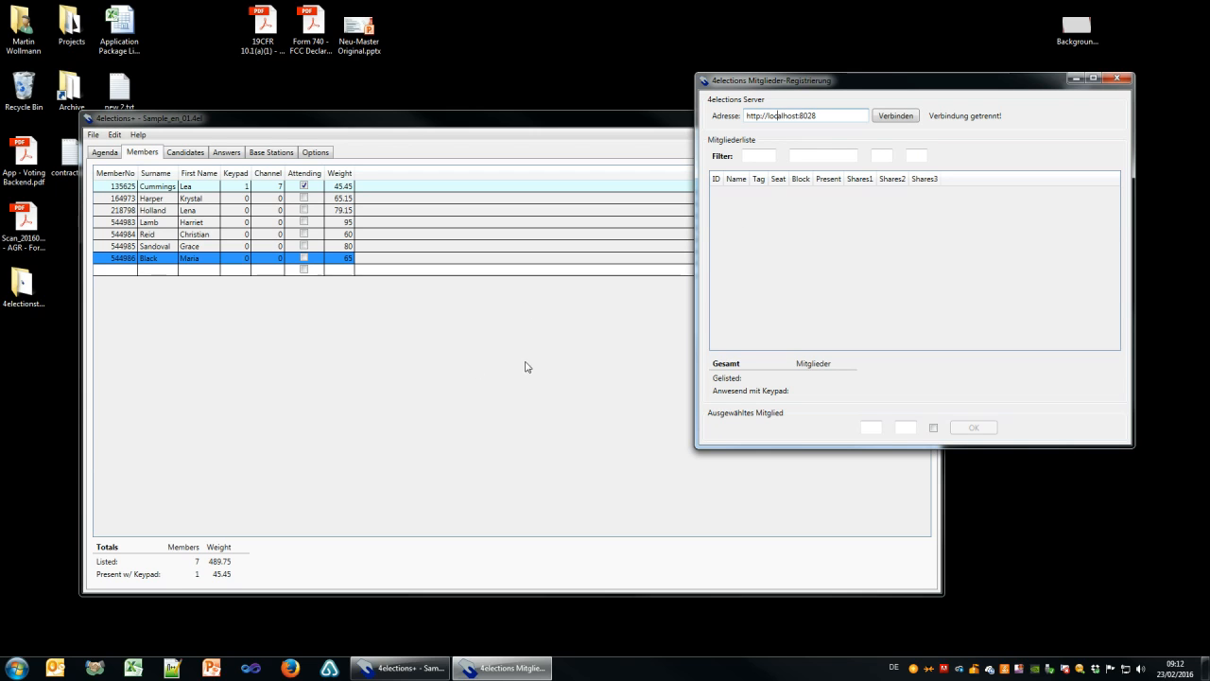
left_click(898, 116)
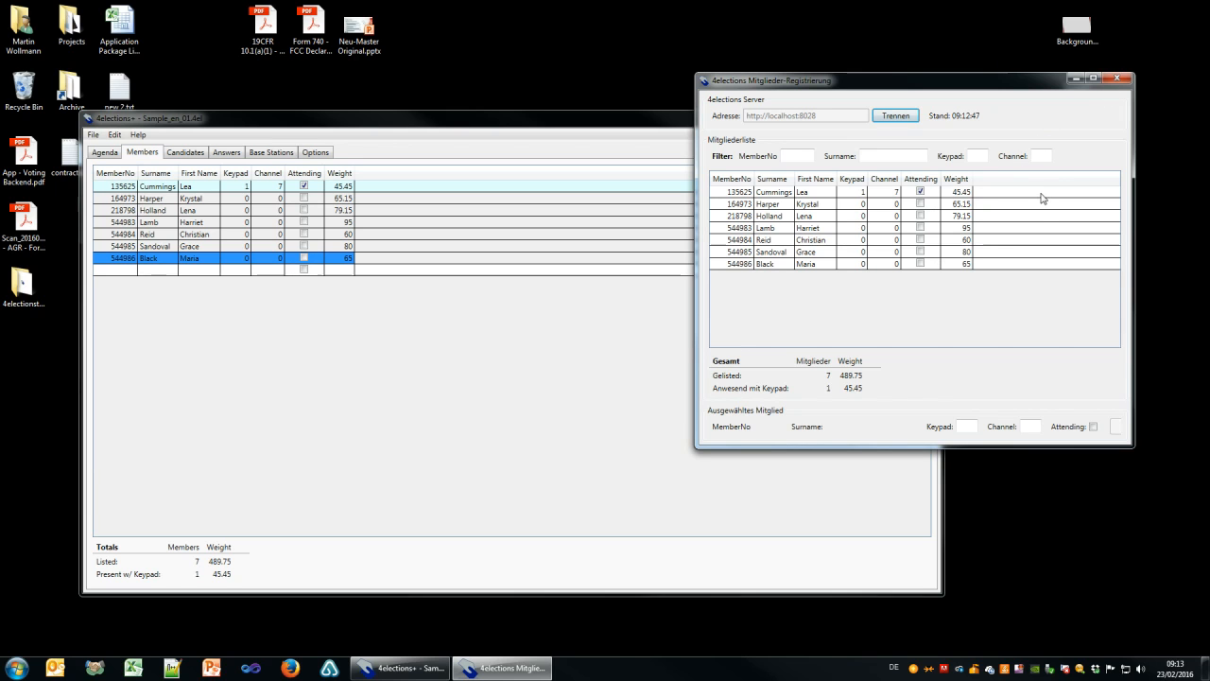
Filter the registration list by the fifth member's member number and select that member.
left_click(799, 159)
type("544")
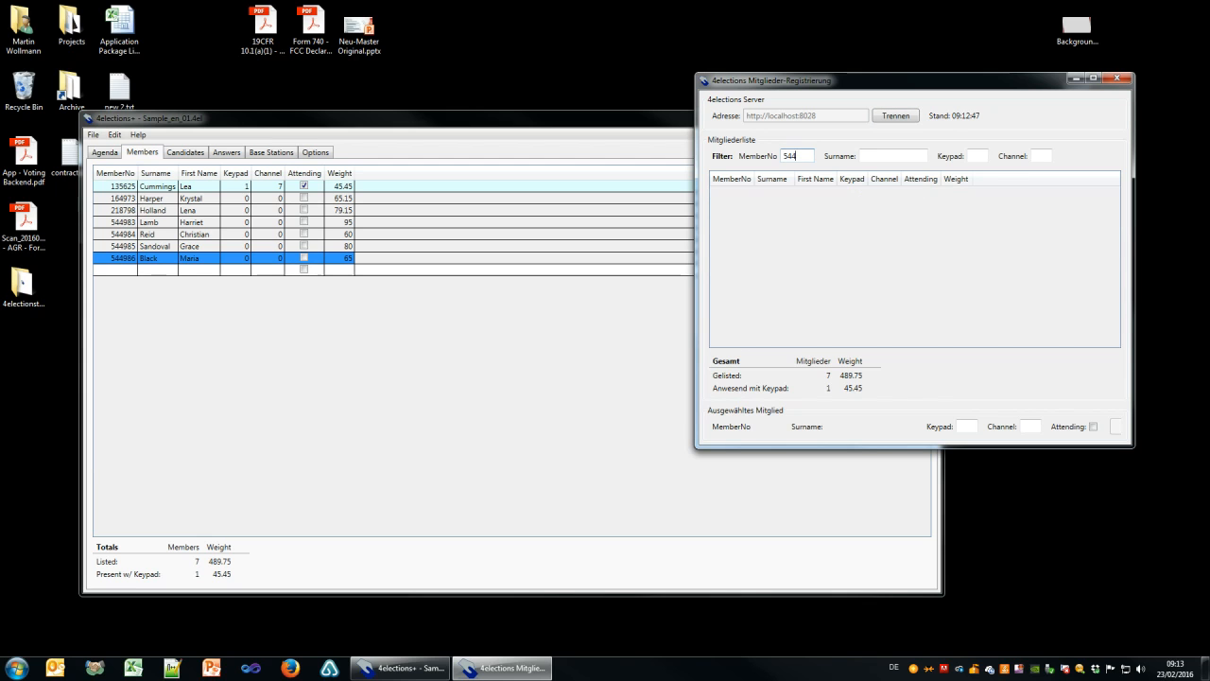
type("984")
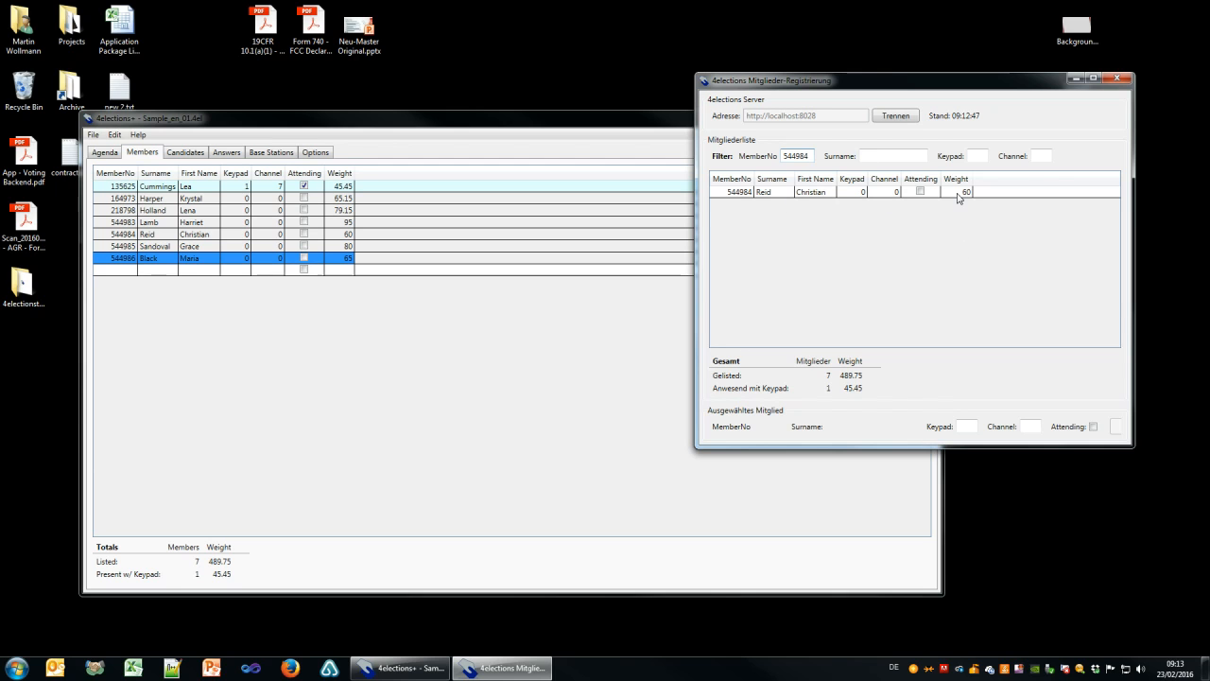
left_click(835, 197)
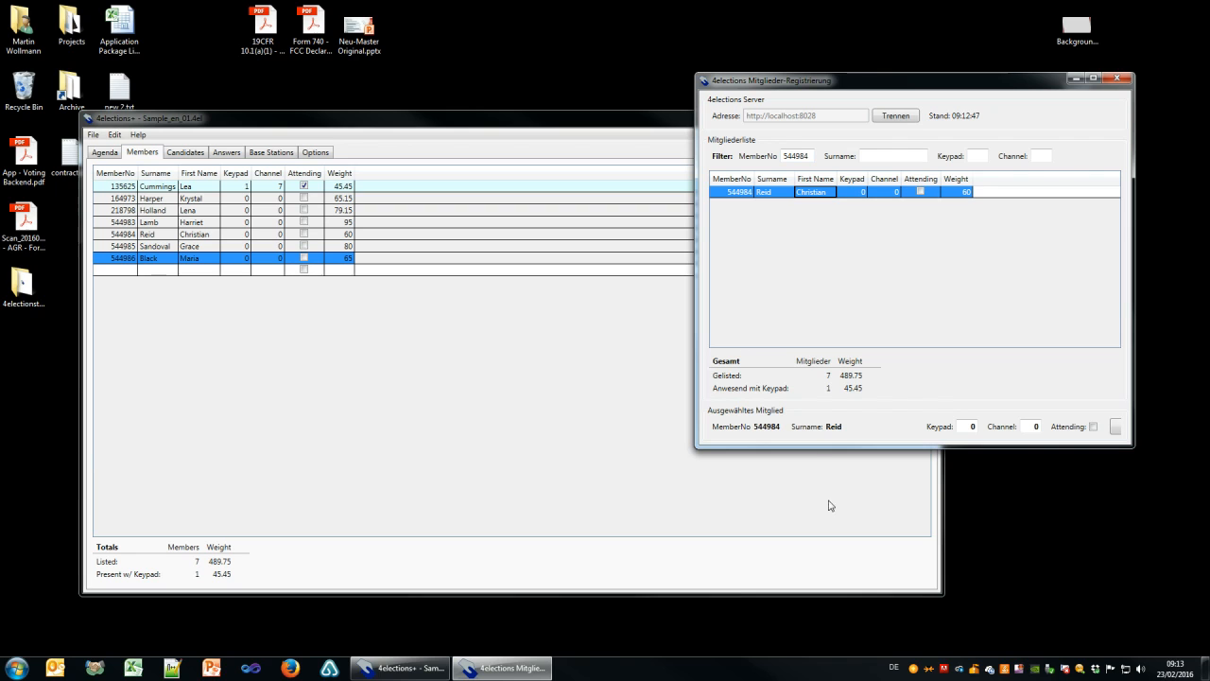
Assign keypad 2 on channel 7 to the selected member, widening the Registration Panel to reach its confirmation control.
left_click(964, 427)
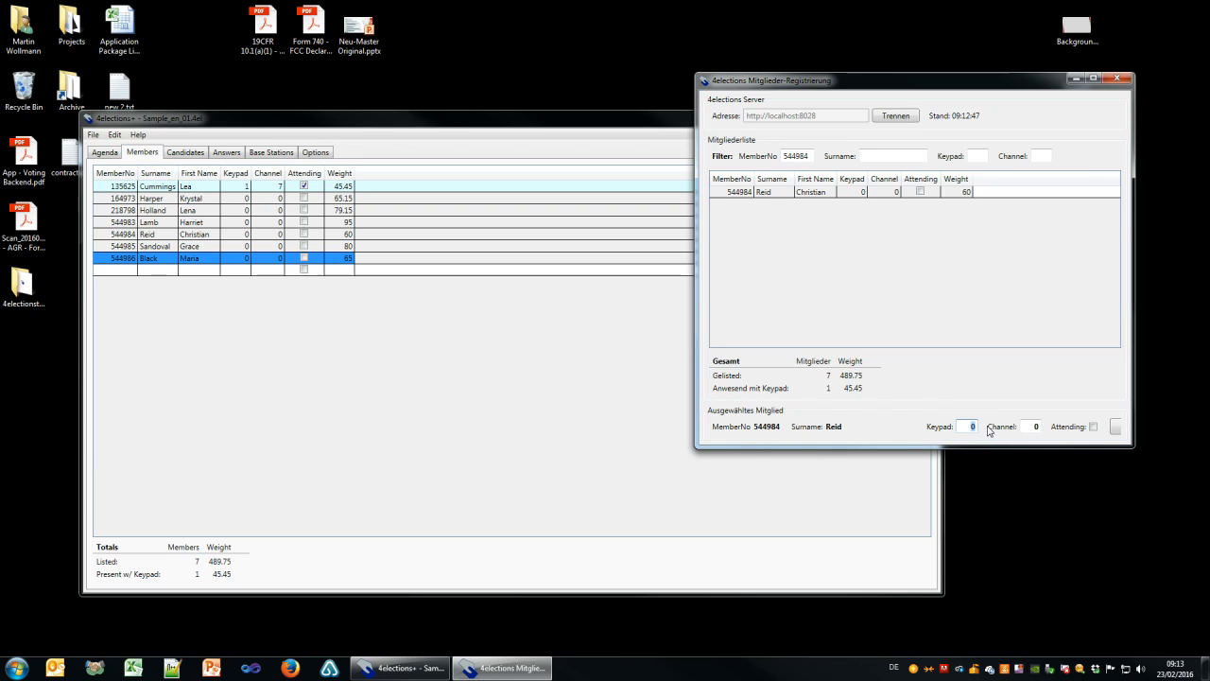
type("2")
key("Tab")
type("7")
left_click_drag(1134, 416, 1182, 410)
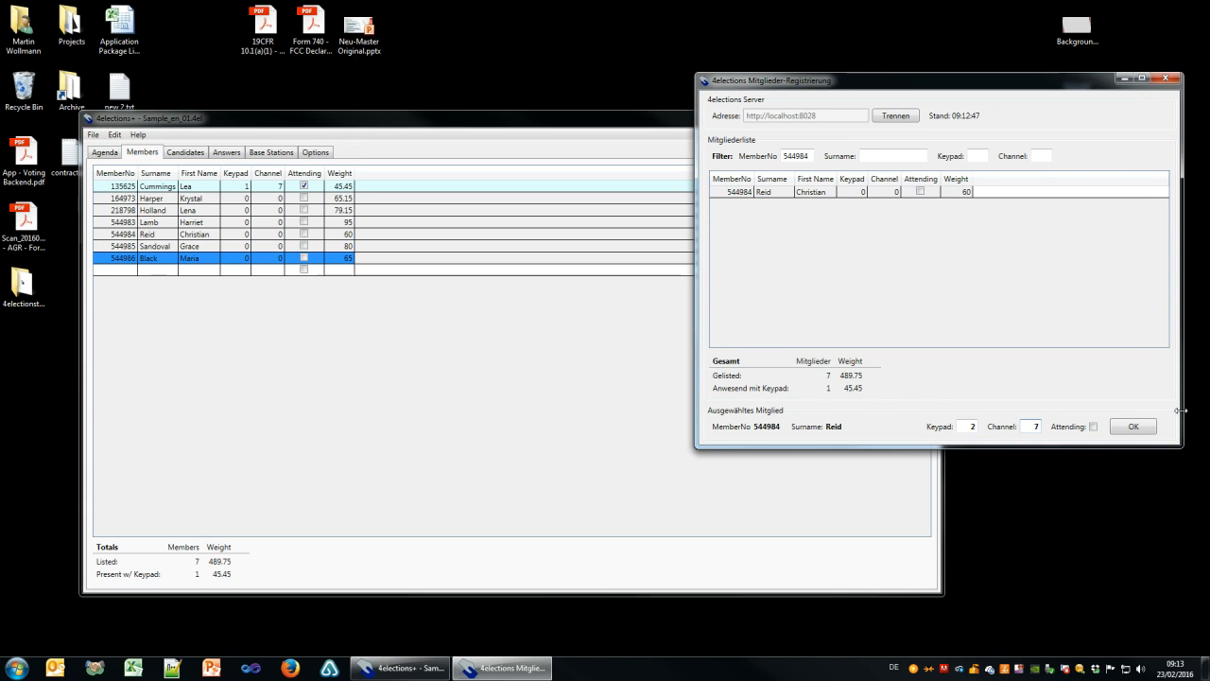
left_click(1134, 427)
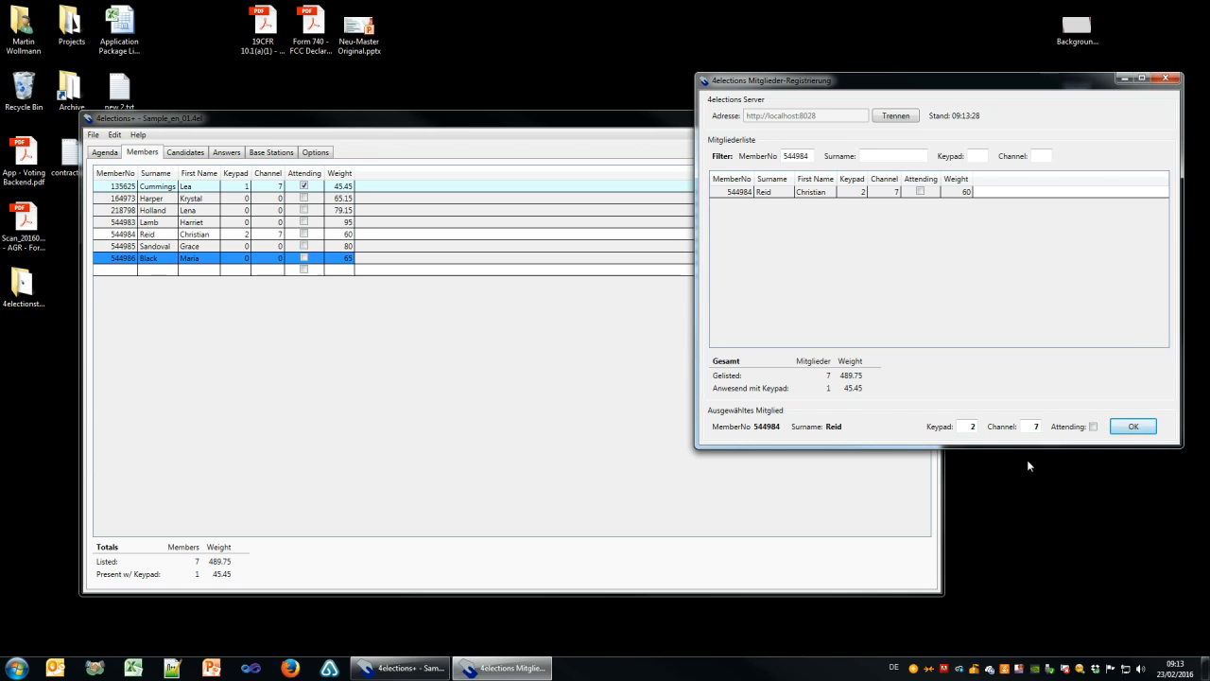
Register the selected member as attending and close the Registration Panel.
left_click(1094, 426)
left_click(1134, 428)
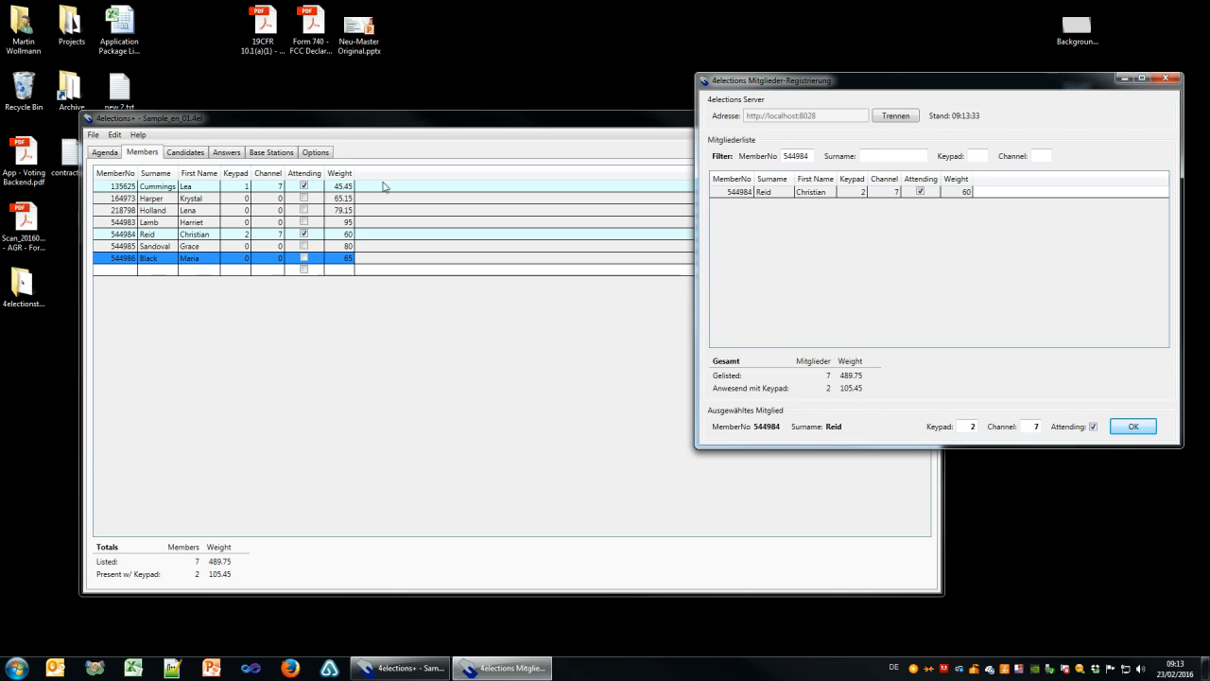
left_click(1169, 77)
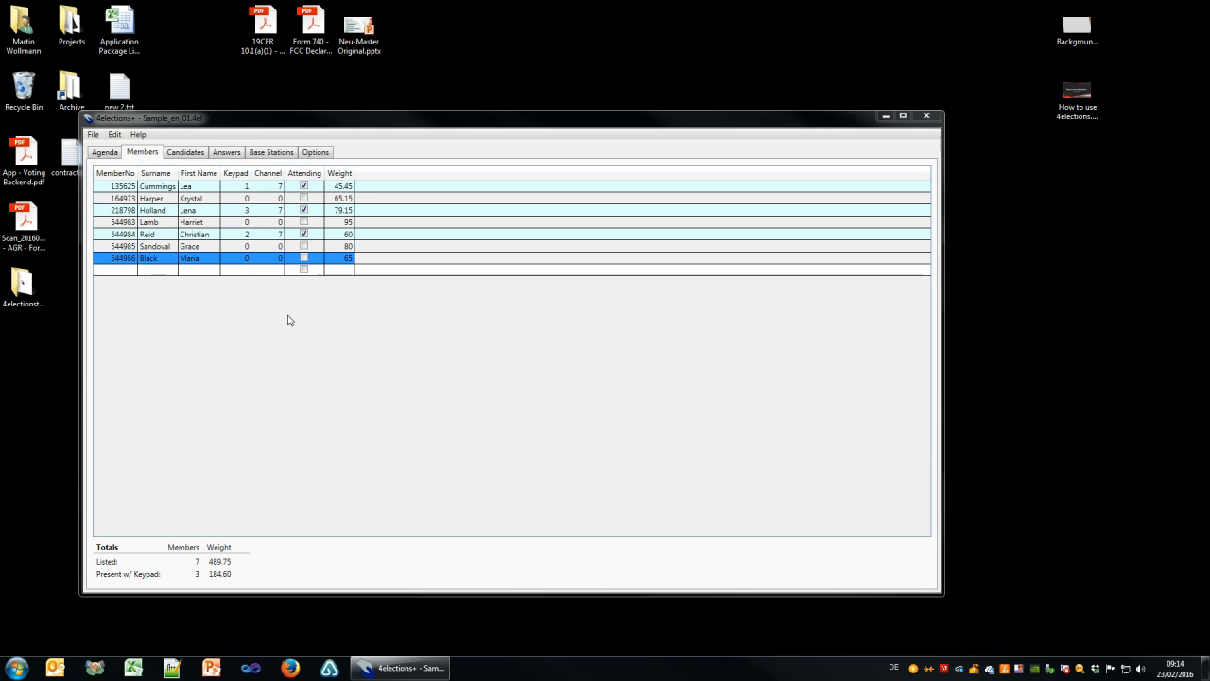
Mark the fourth member in the main list as attending with keypad 4 and channel 7.
left_click(305, 223)
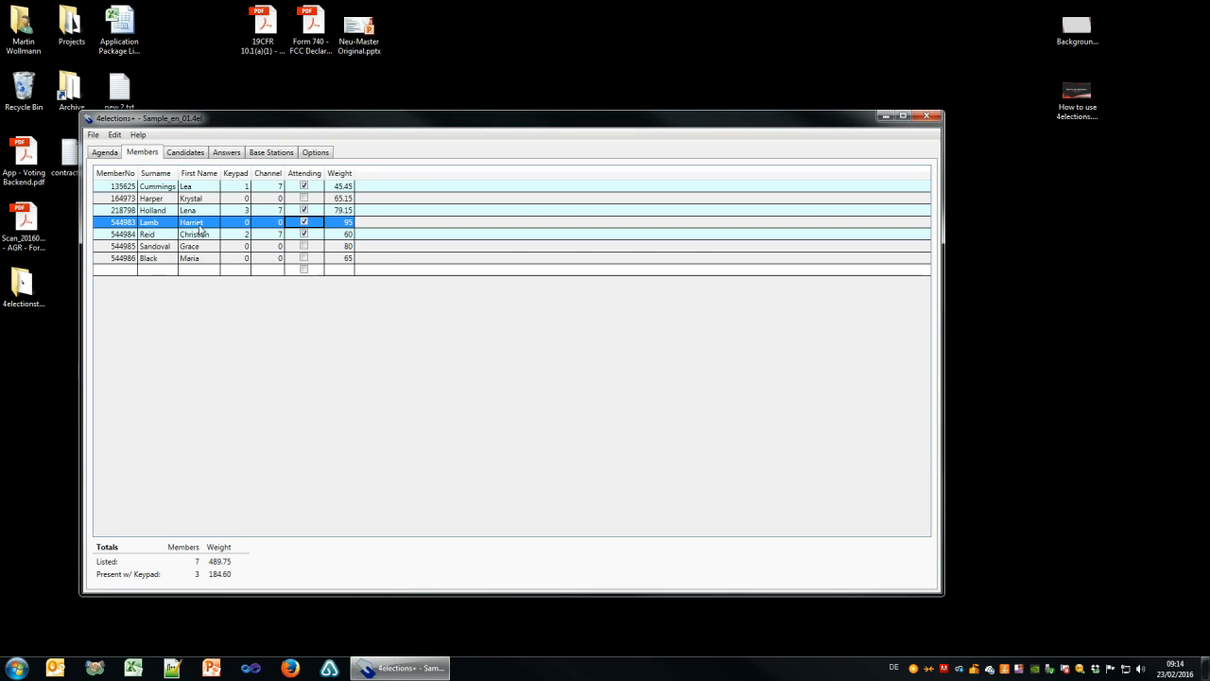
left_click(241, 224)
type("4")
left_click(279, 228)
type("7")
key("Return")
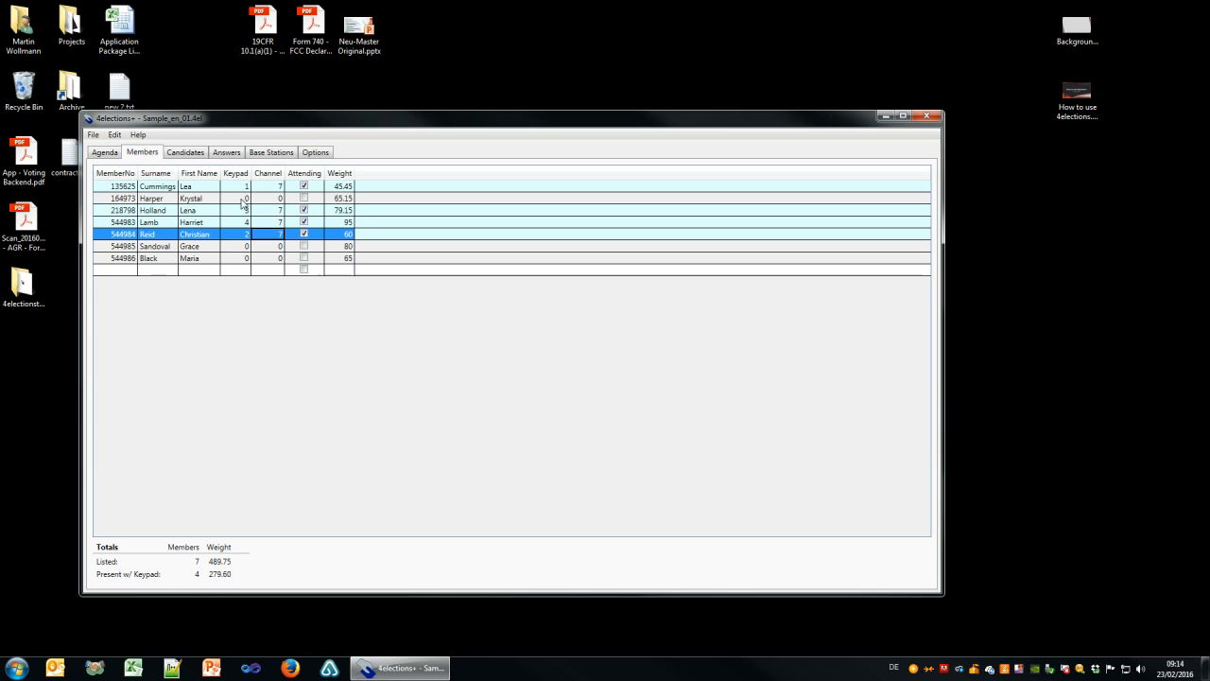
Assign keypad 5 and channel 7 to the sixth member and mark that member as attending.
left_click(244, 203)
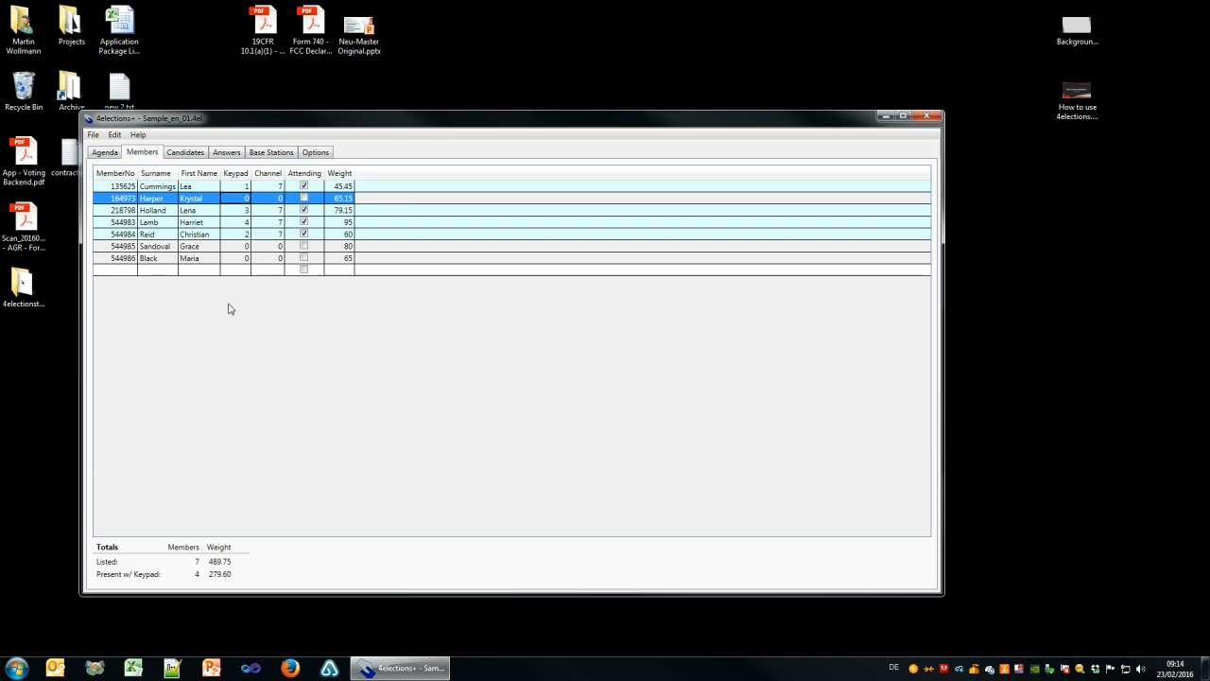
left_click(234, 247)
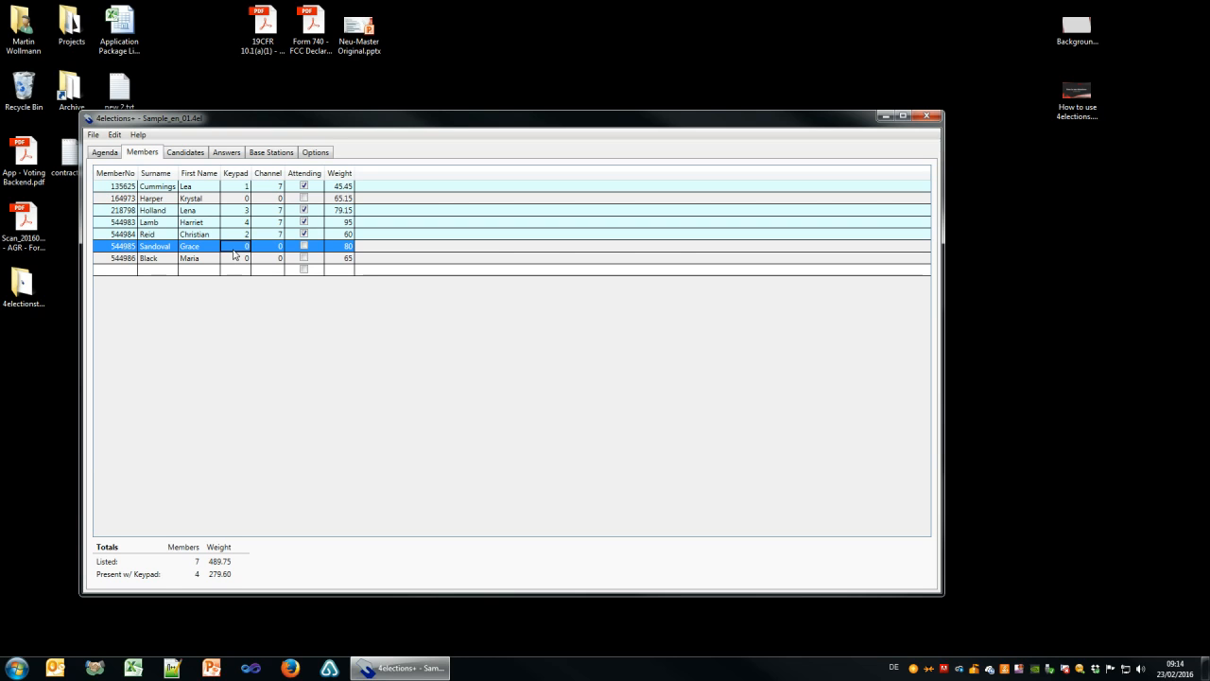
type("5")
left_click(264, 247)
type("7")
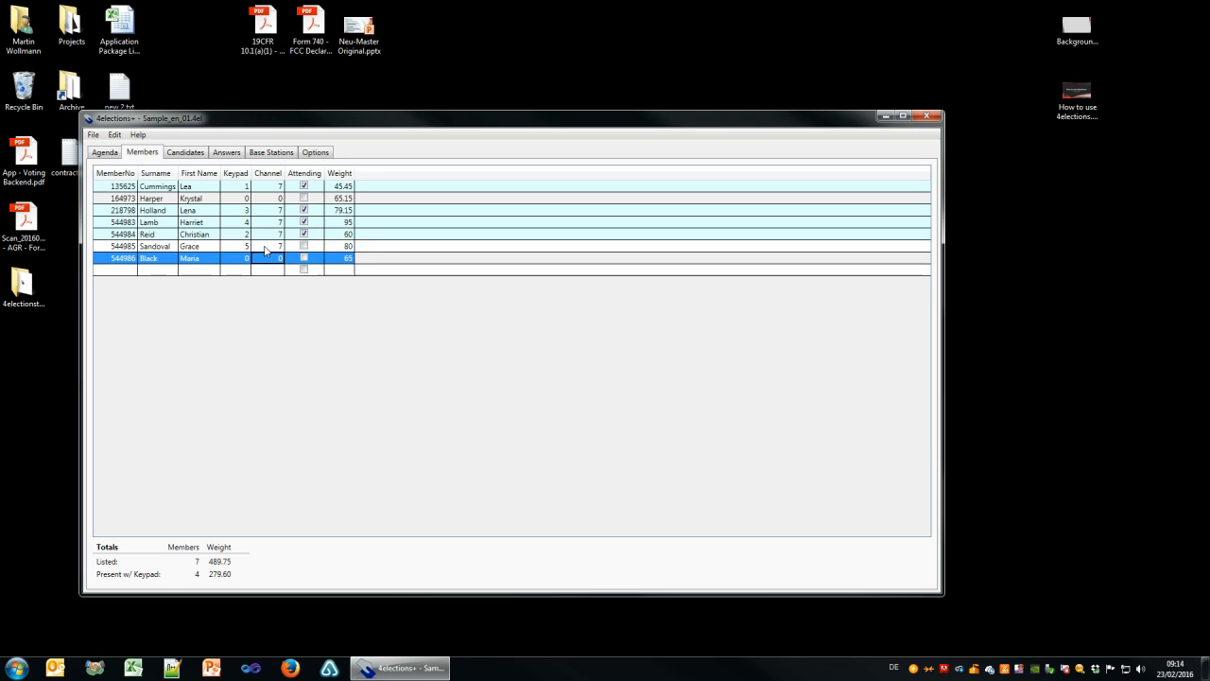
left_click(307, 250)
left_click(306, 251)
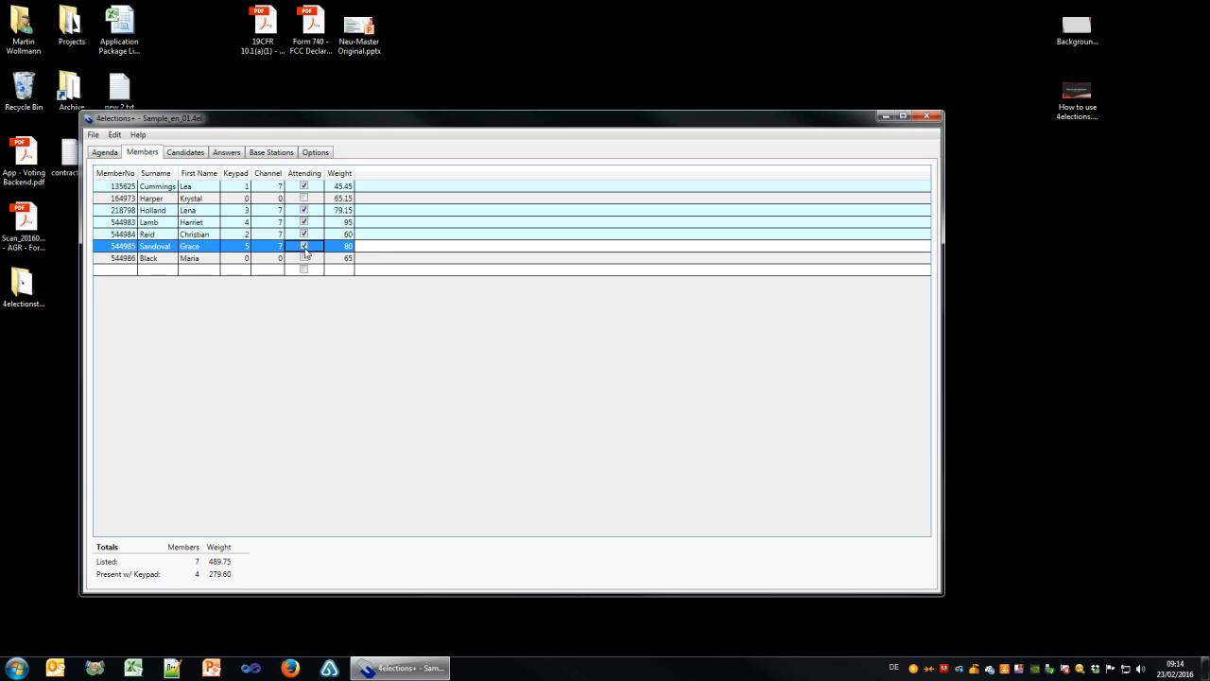
left_click(330, 271)
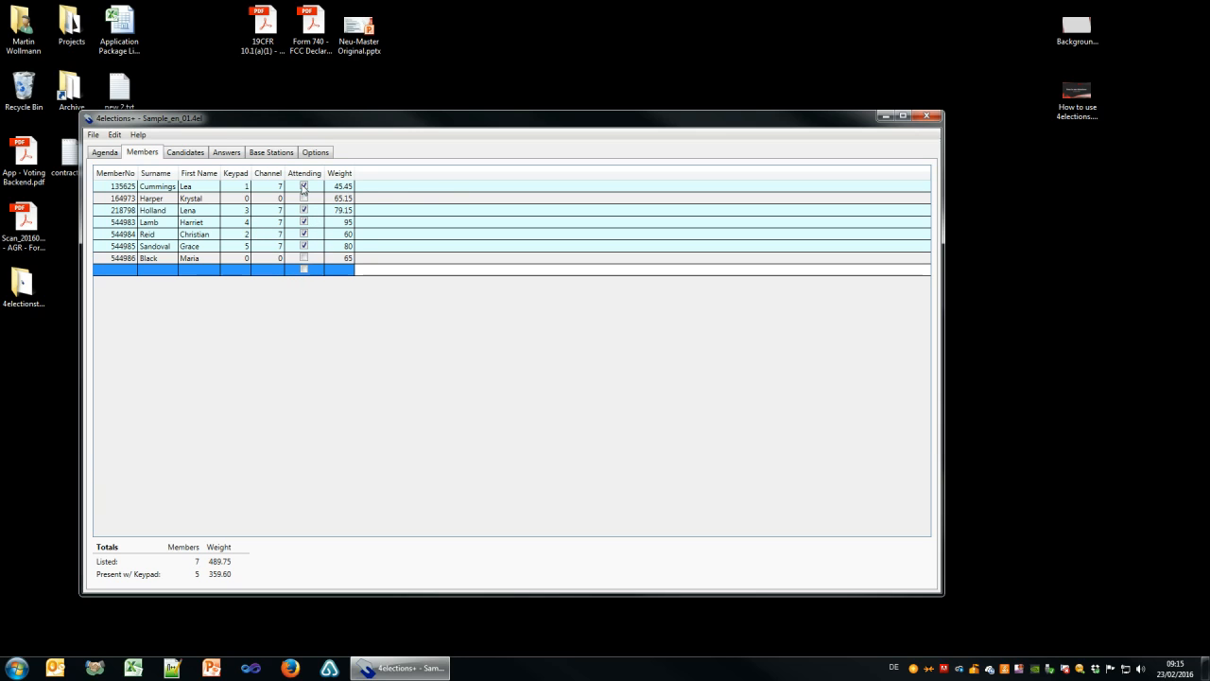
Register all members with keypads at once.
left_click(115, 135)
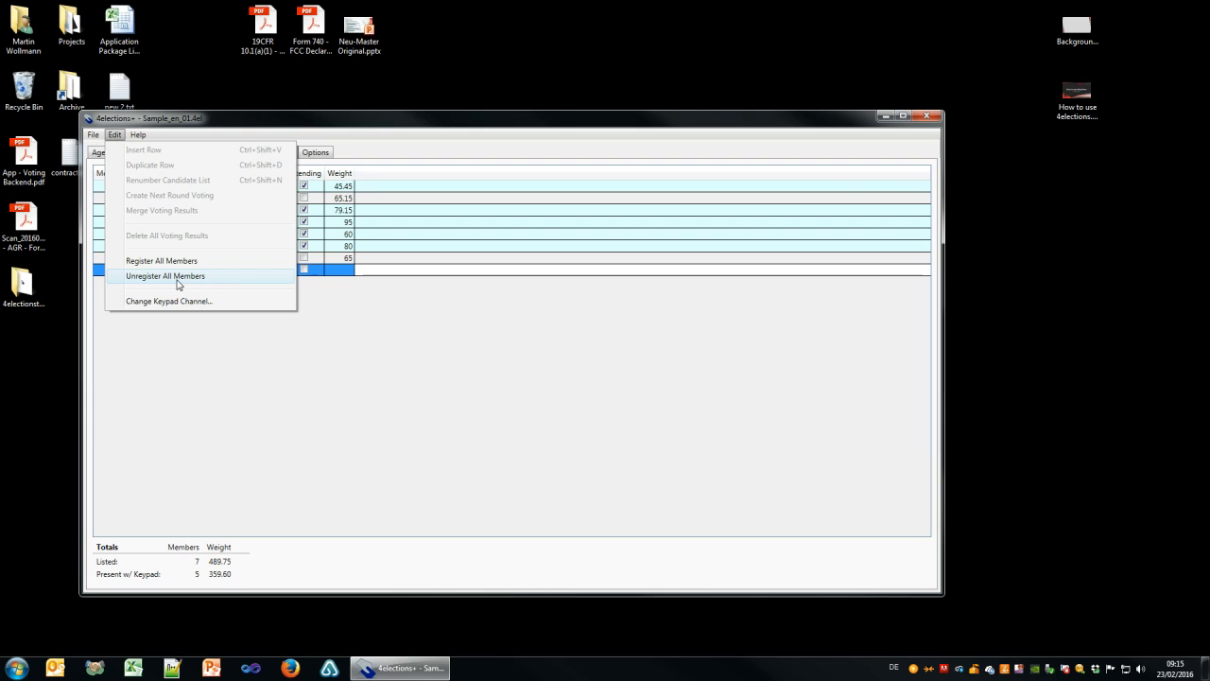
left_click(172, 263)
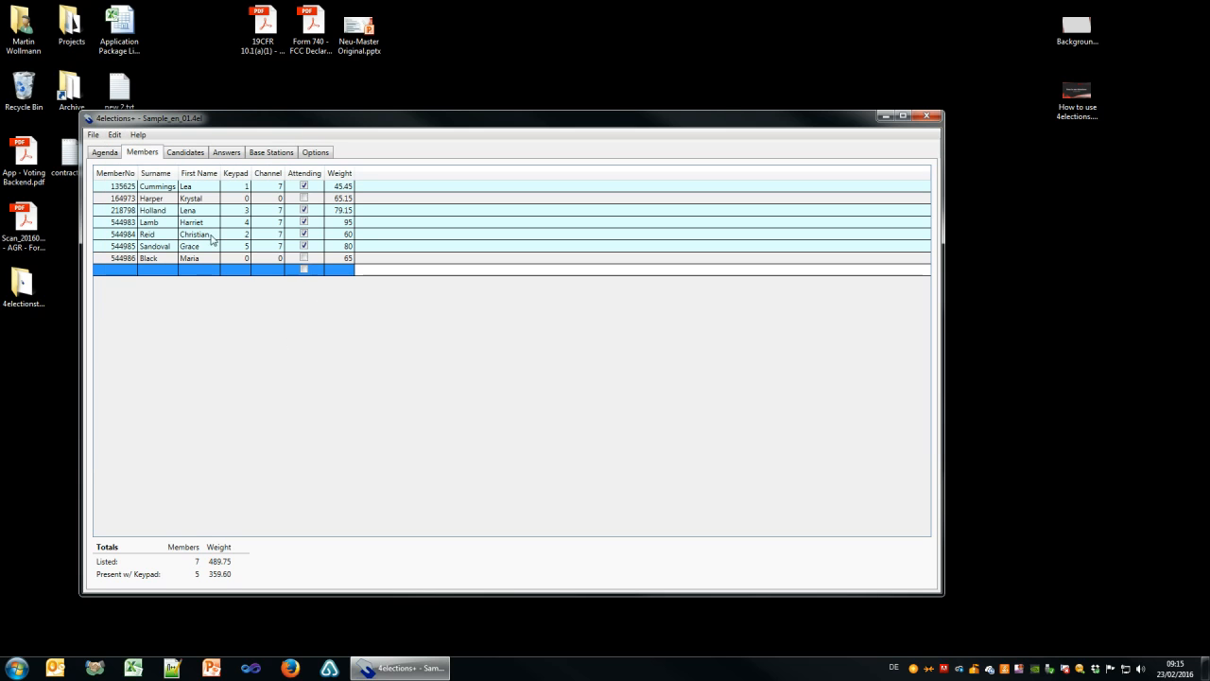
left_click(115, 134)
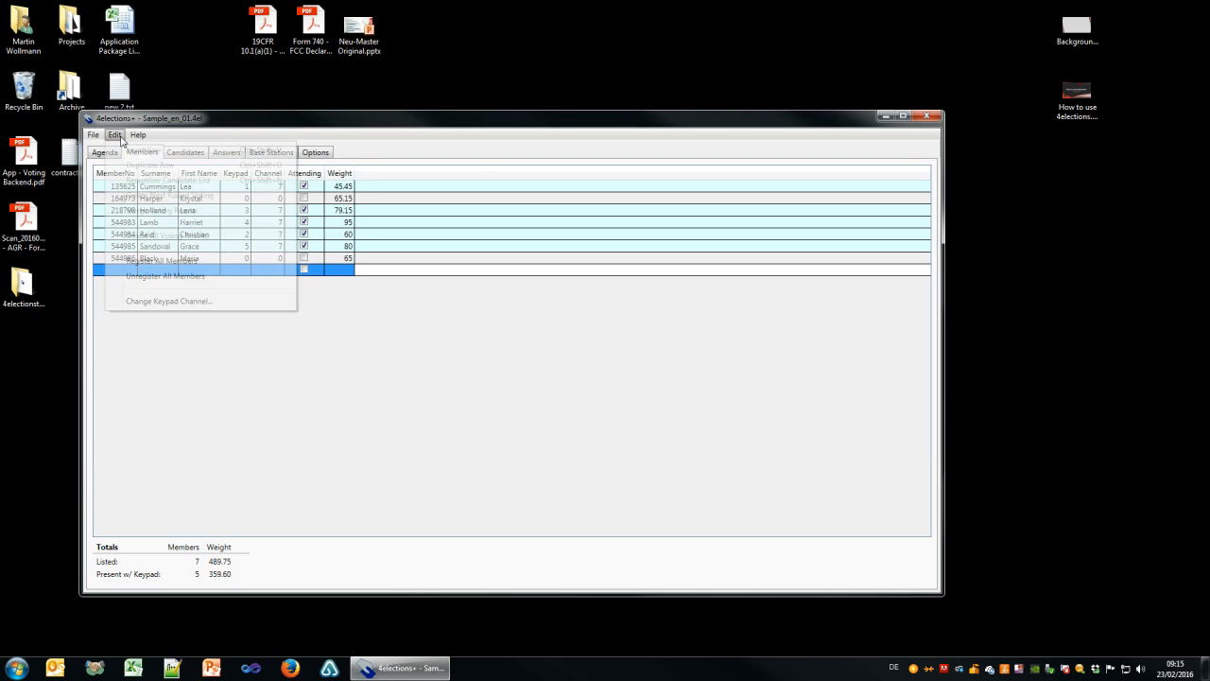
left_click(169, 262)
key("Return")
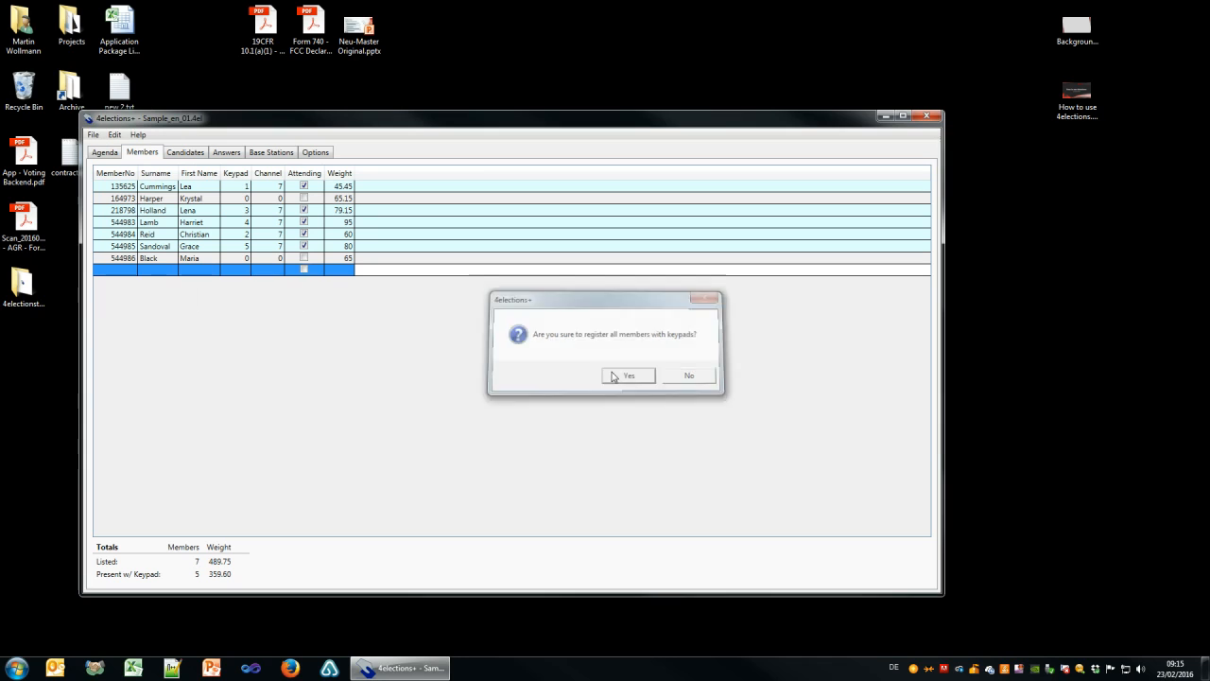
Mark the seventh and second members, who have no keypads, as attending.
left_click(304, 258)
left_click(304, 258)
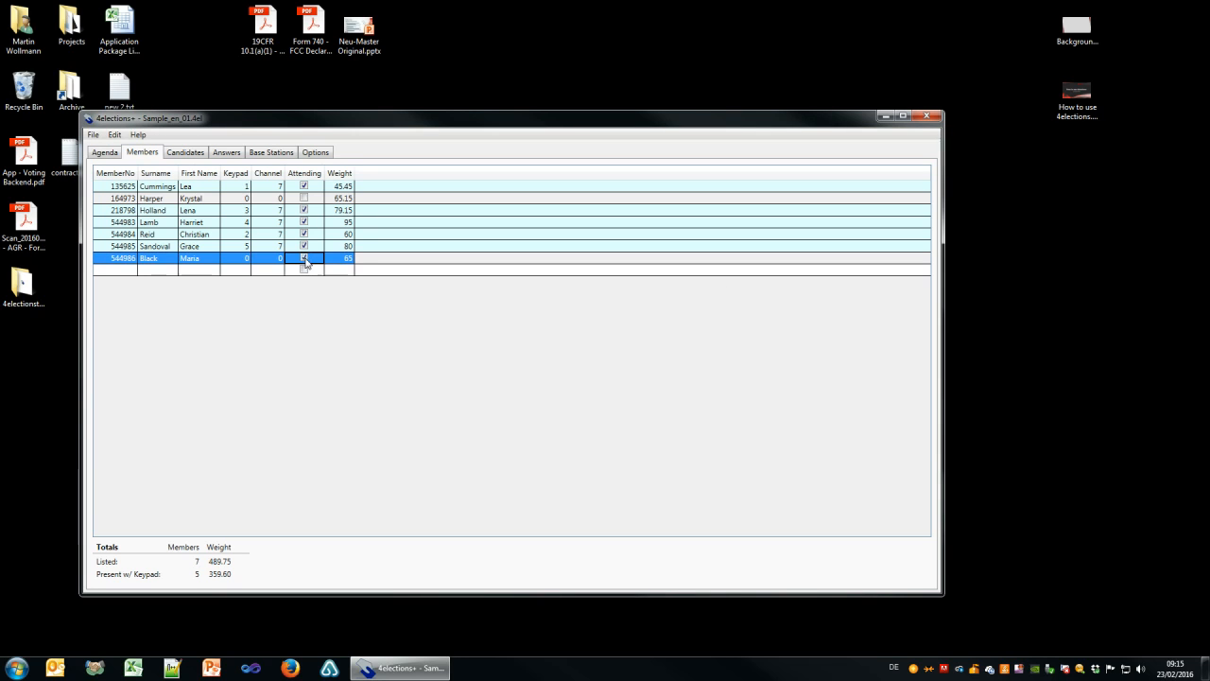
left_click(305, 200)
left_click(304, 198)
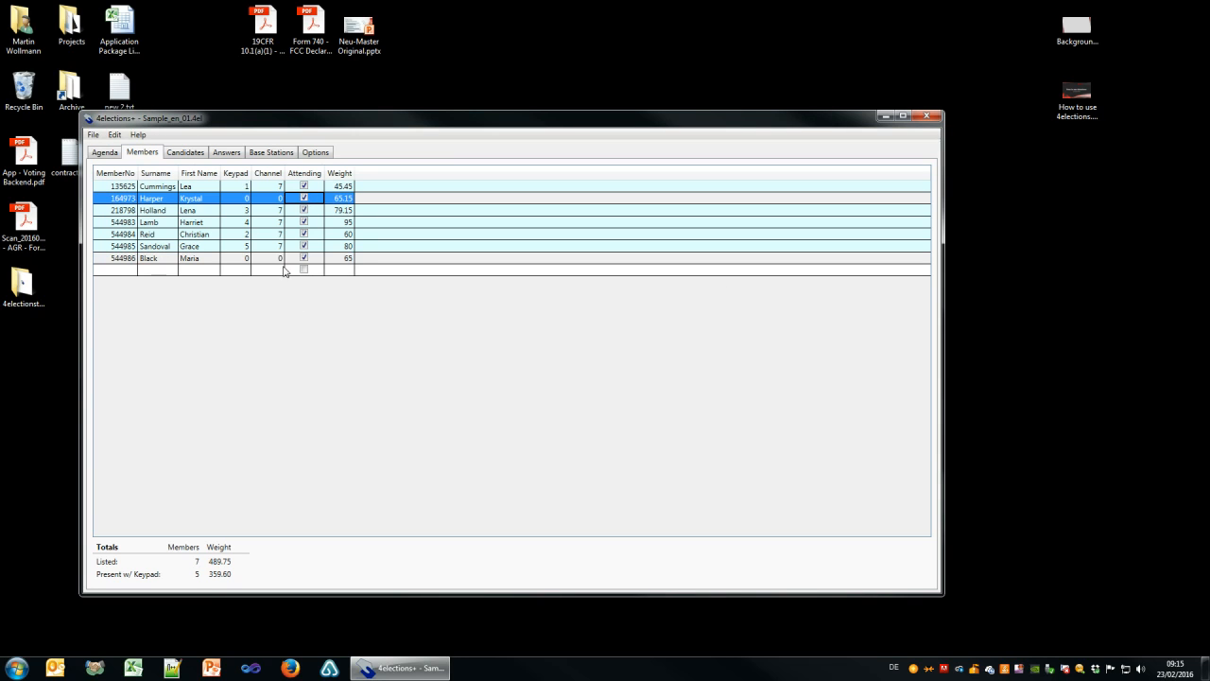
Register all members with keypads at once and confirm the registration.
left_click(171, 237)
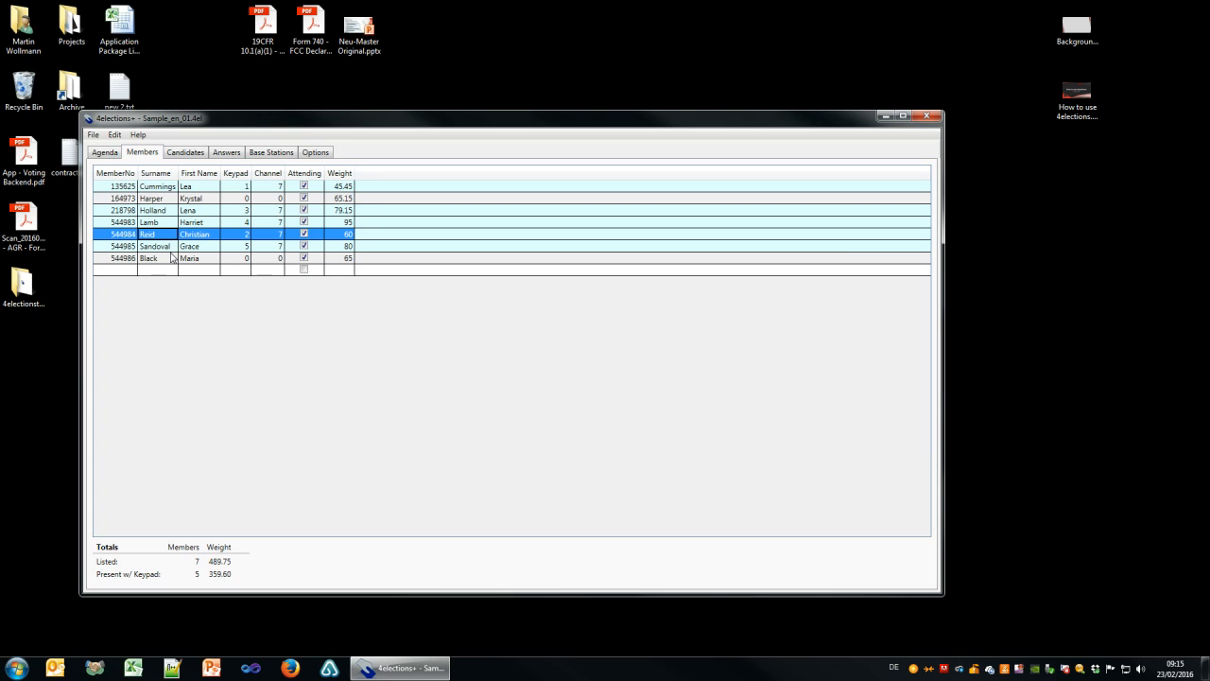
left_click(171, 247)
left_click(244, 198)
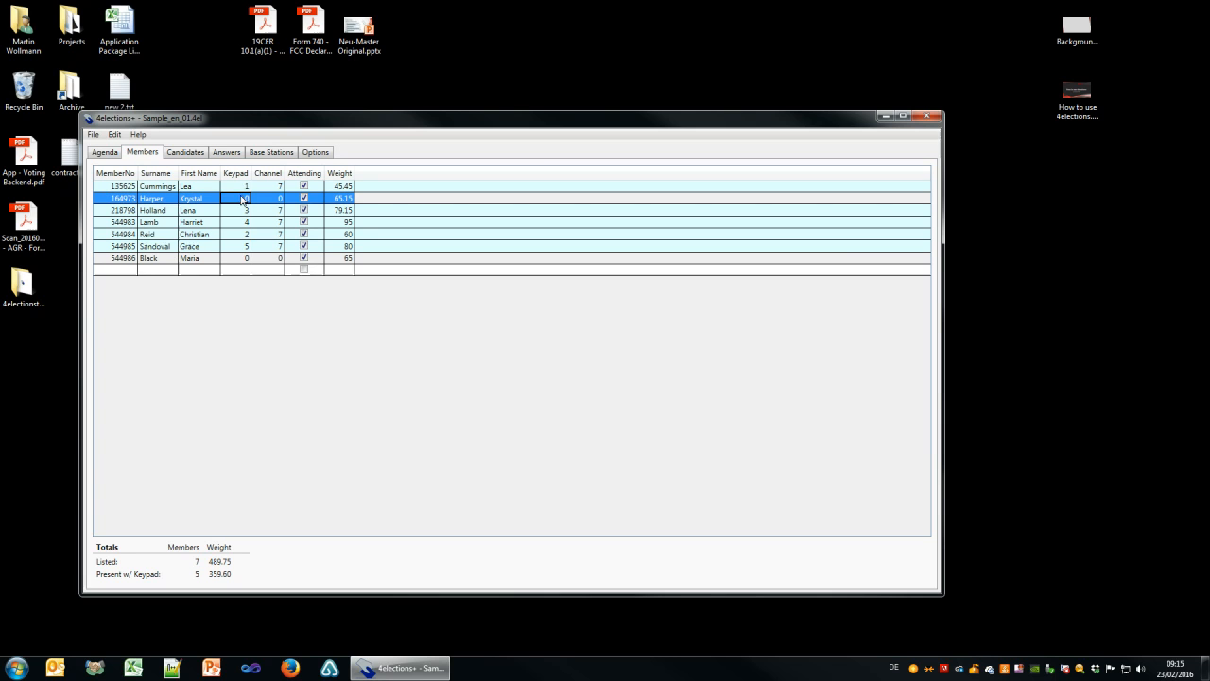
left_click(114, 135)
left_click(163, 261)
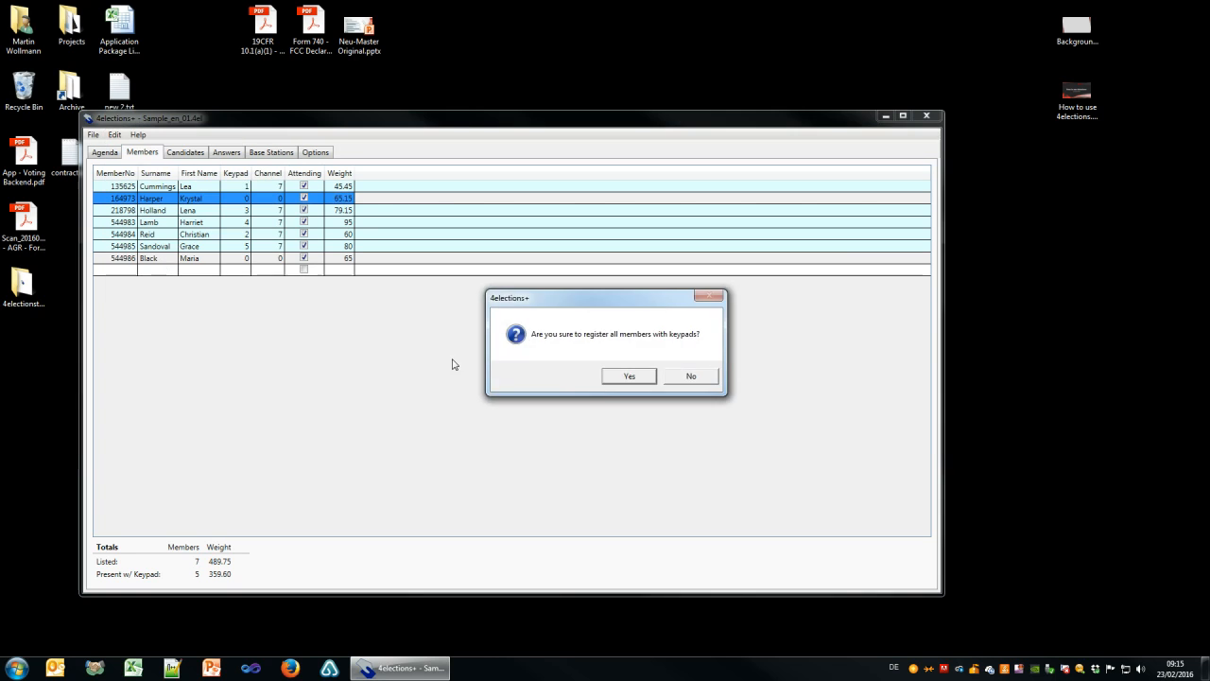
left_click(632, 377)
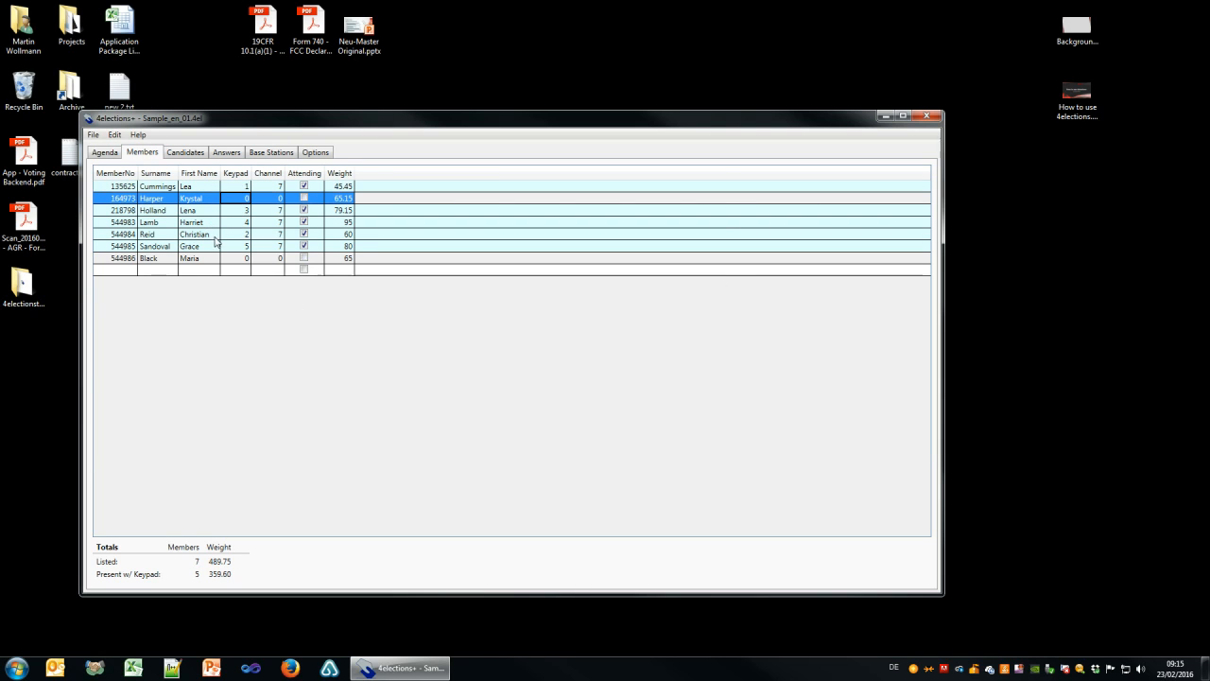
Mark the second and seventh members, who have no keypads, as attending again.
left_click(115, 135)
left_click(118, 137)
left_click(305, 258)
left_click(305, 258)
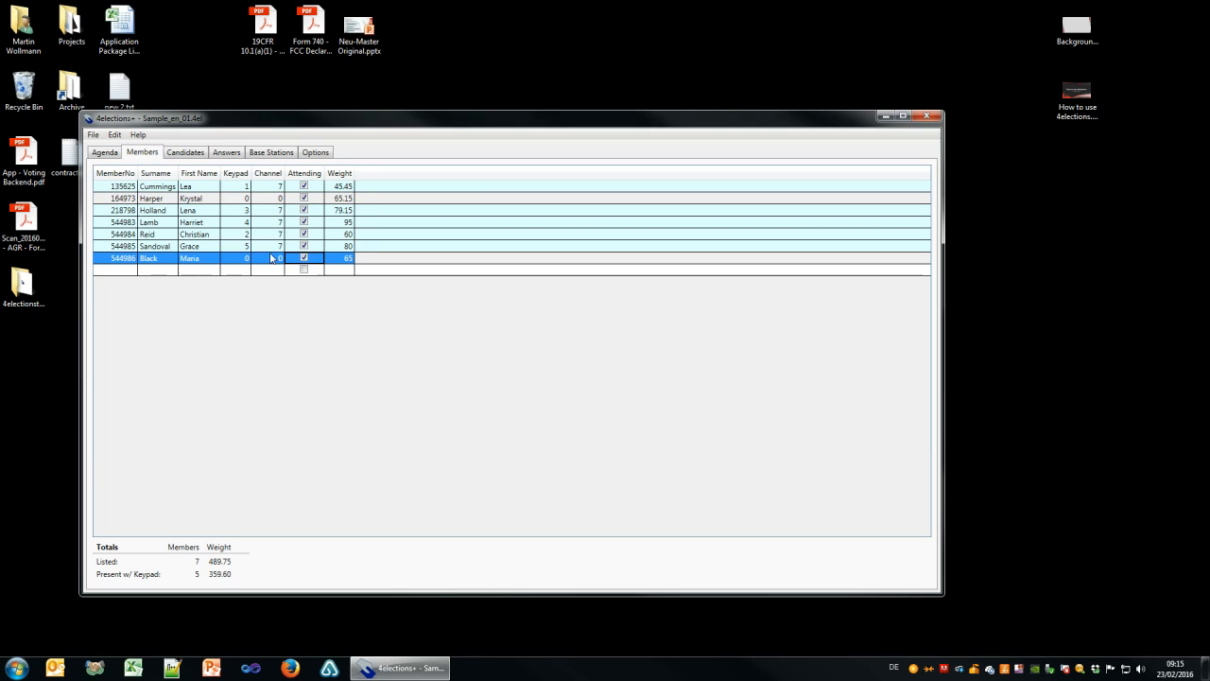
Add agenda topic 1 named TOP1 with the description "Registration with Keypads".
left_click(106, 155)
left_click(127, 201)
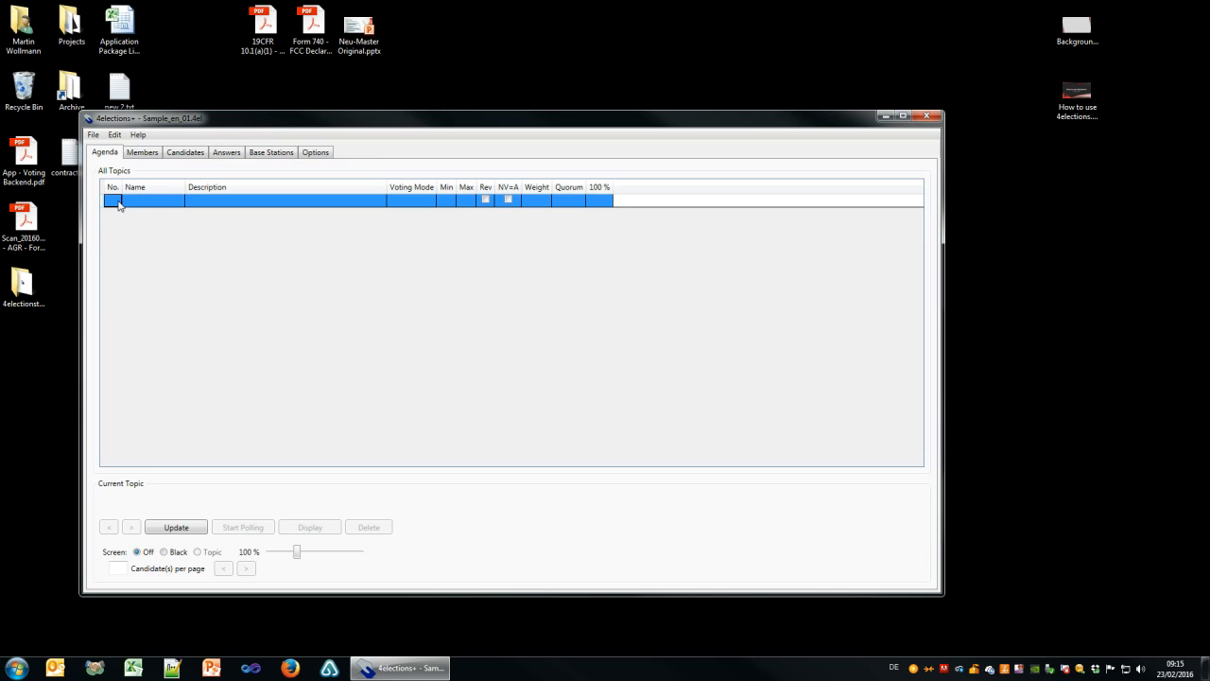
type("TO")
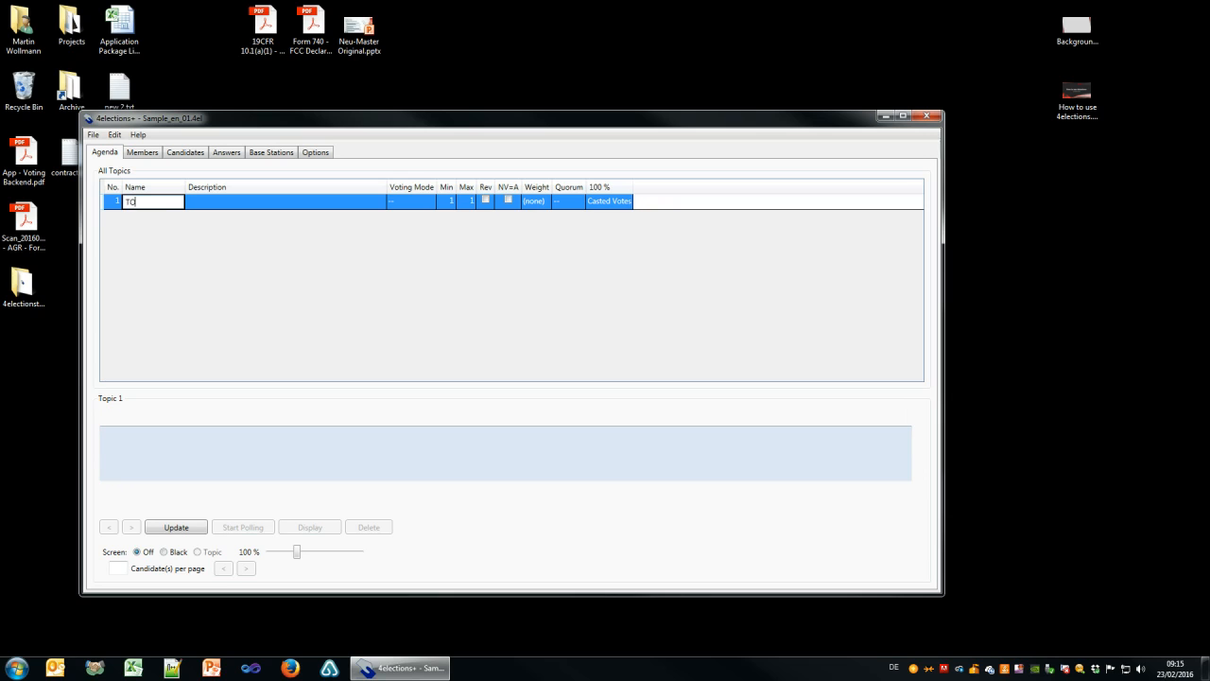
type("P1")
key("Tab")
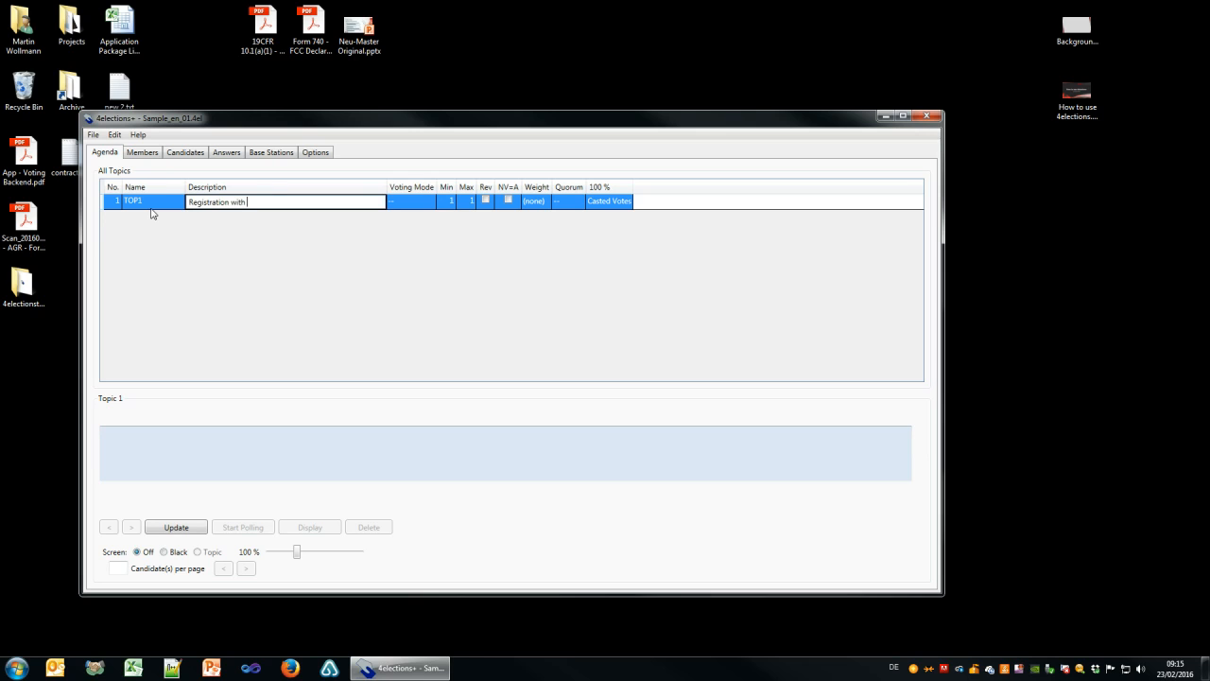
type("pads")
key("Tab")
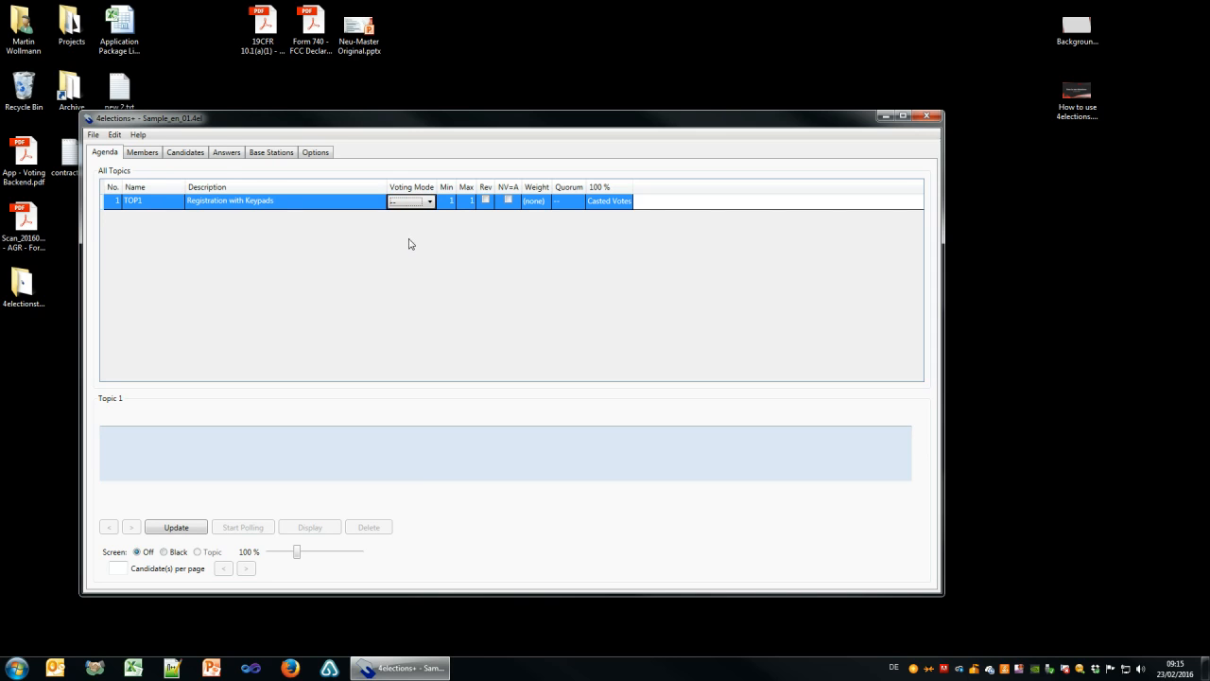
left_click(413, 203)
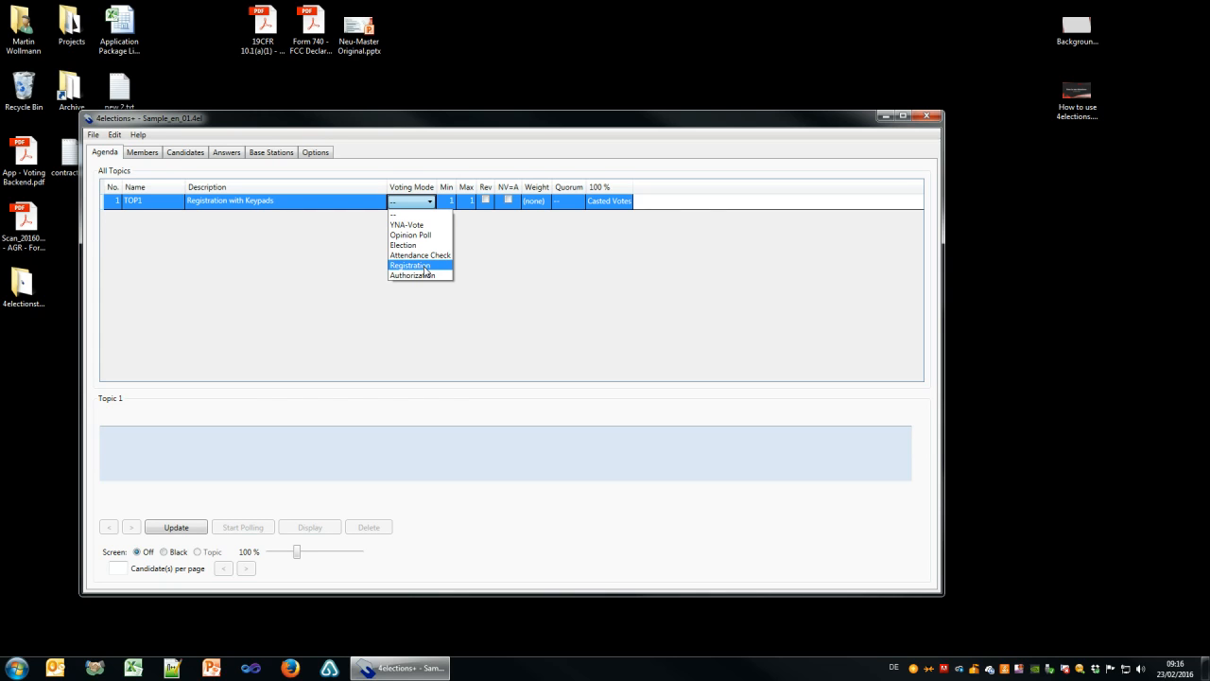
left_click(422, 268)
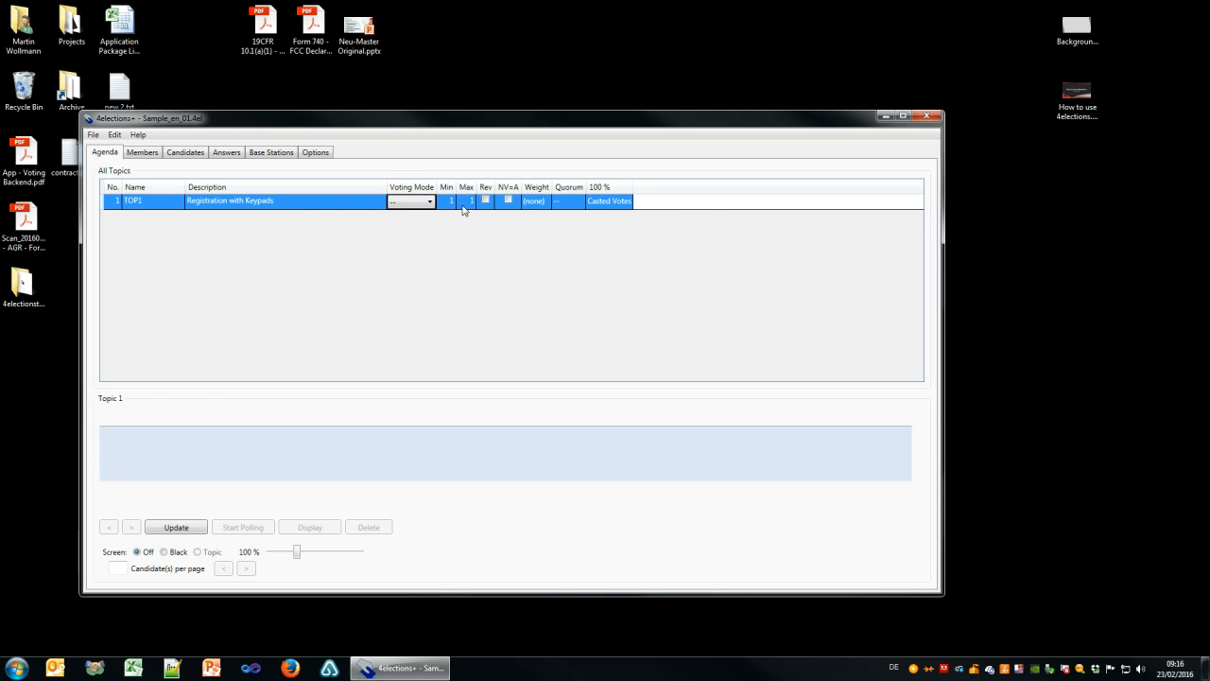
left_click(422, 204)
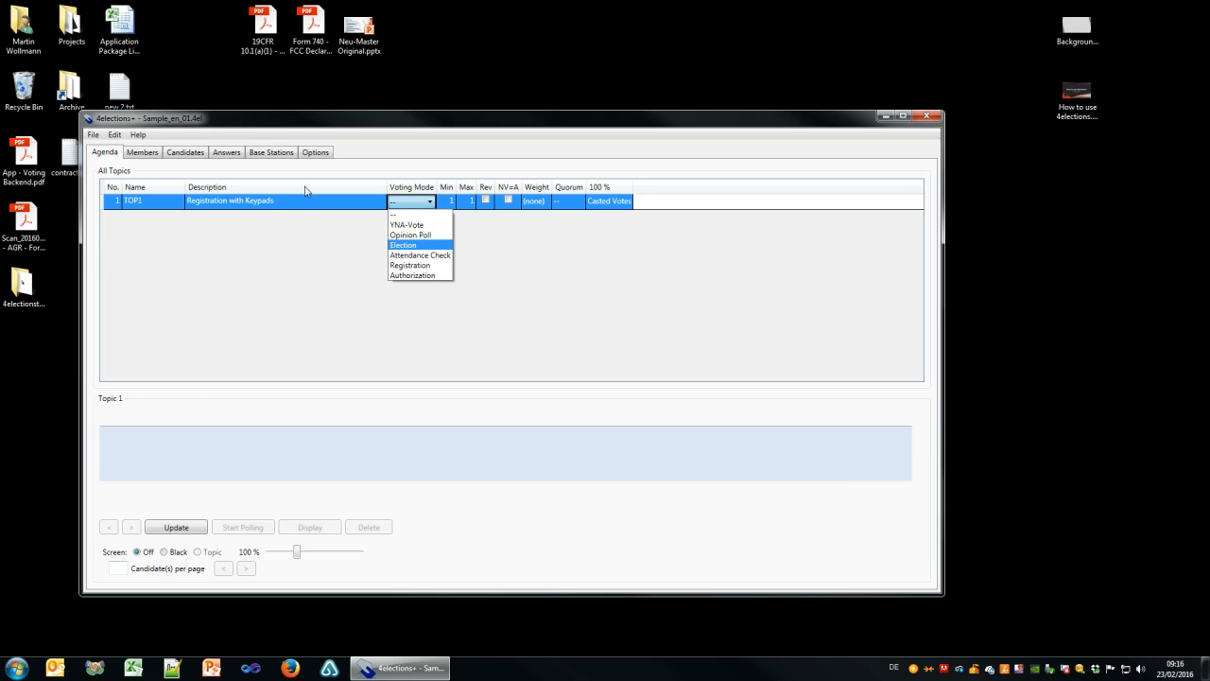
left_click(150, 154)
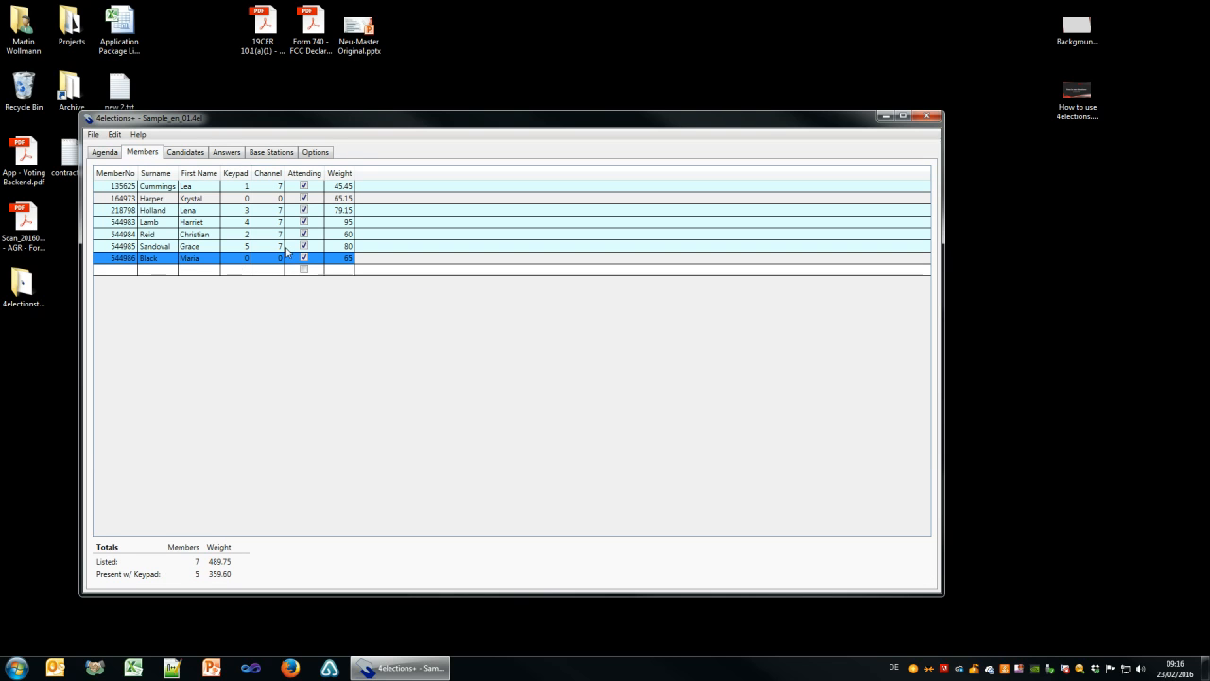
left_click(107, 152)
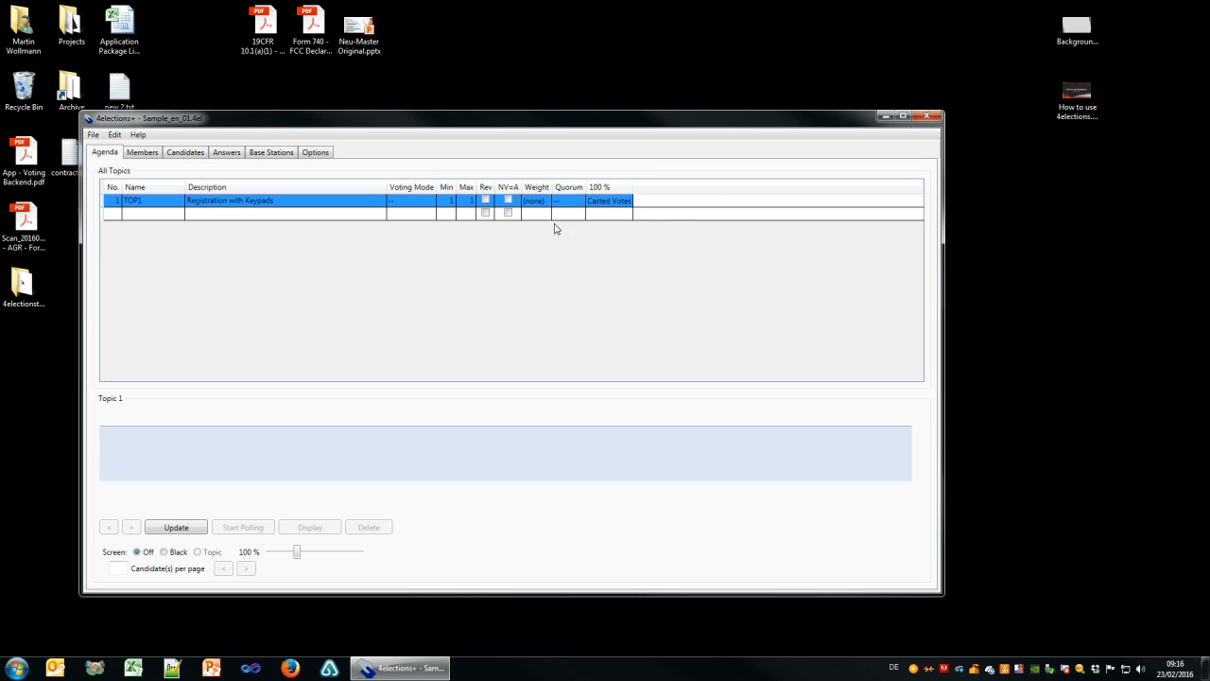
Set TOP1's voting mode to Registration and its 100 % basis to All Votes.
left_click(428, 206)
left_click(429, 202)
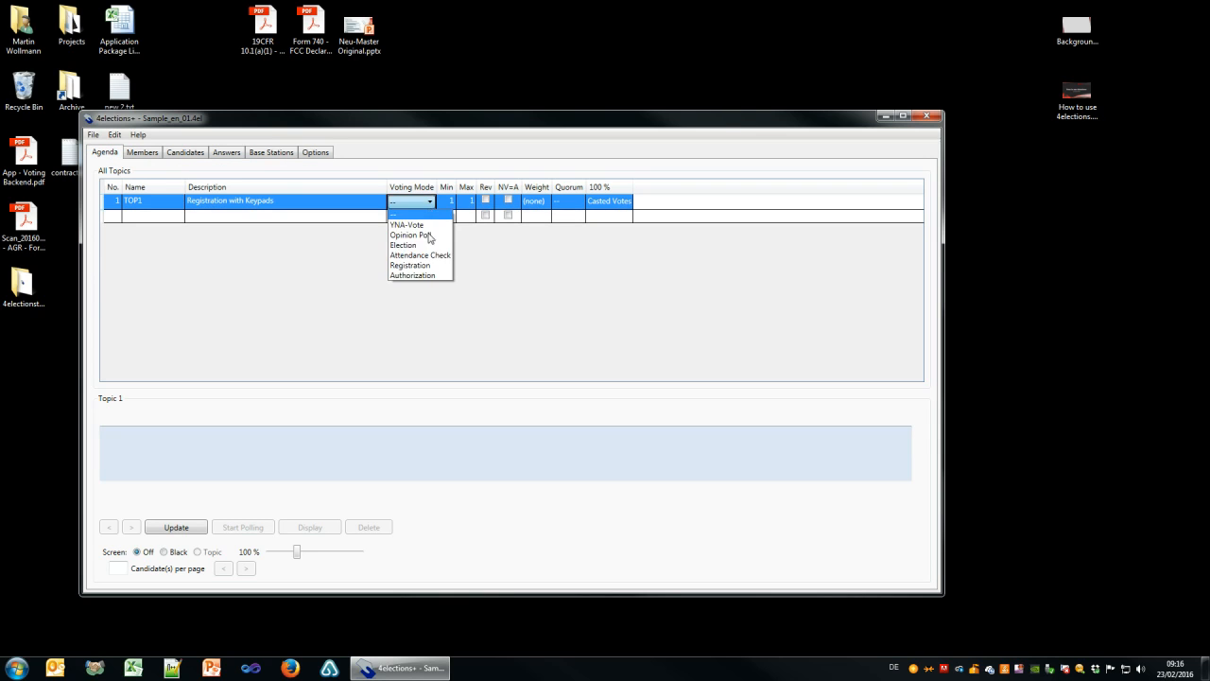
left_click(423, 266)
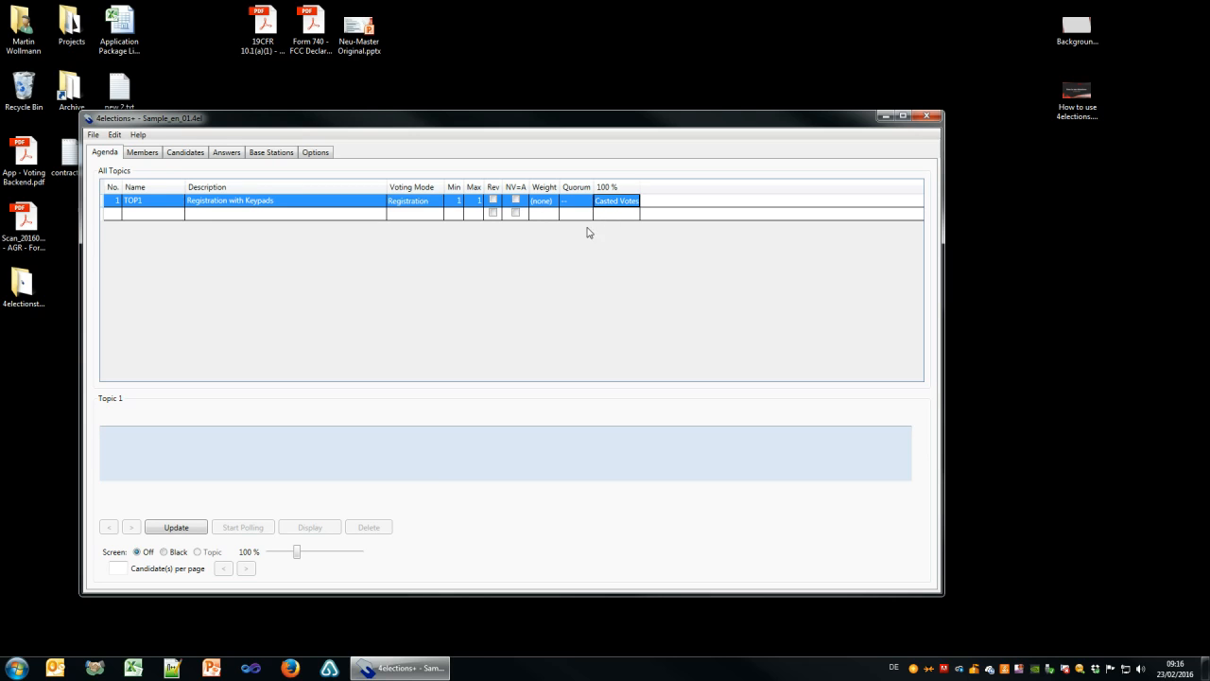
left_click(609, 217)
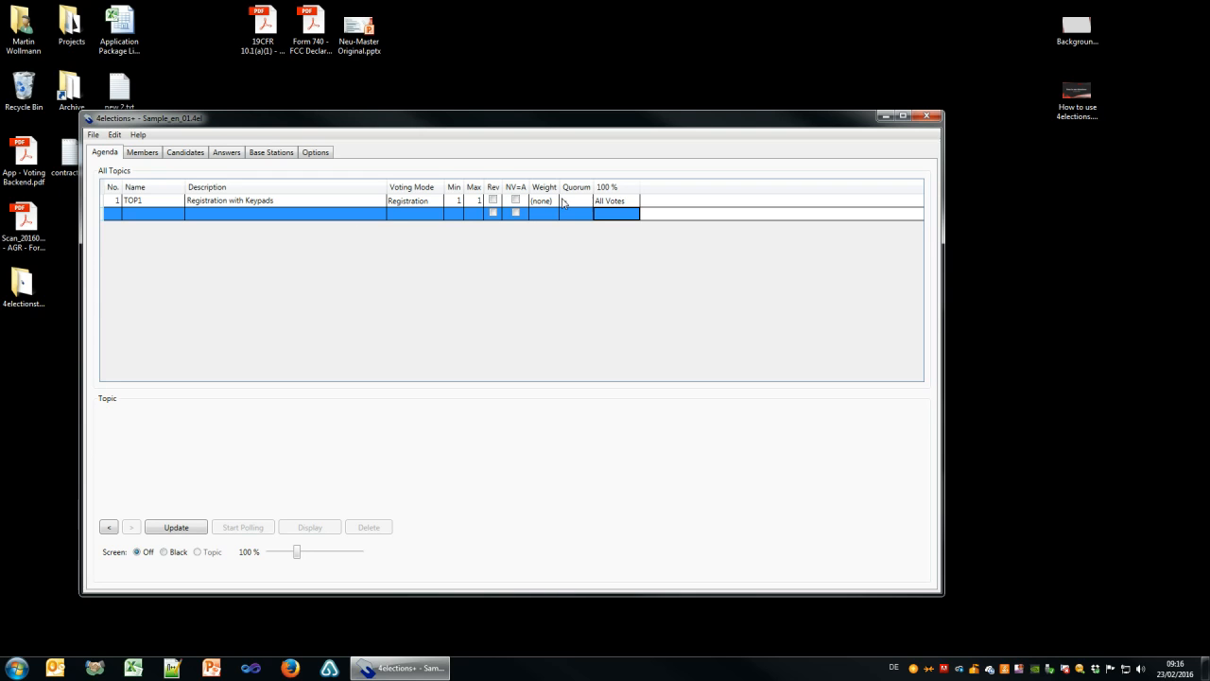
Assign keypad 6 and channel 7 to the second member in the member list.
left_click(151, 152)
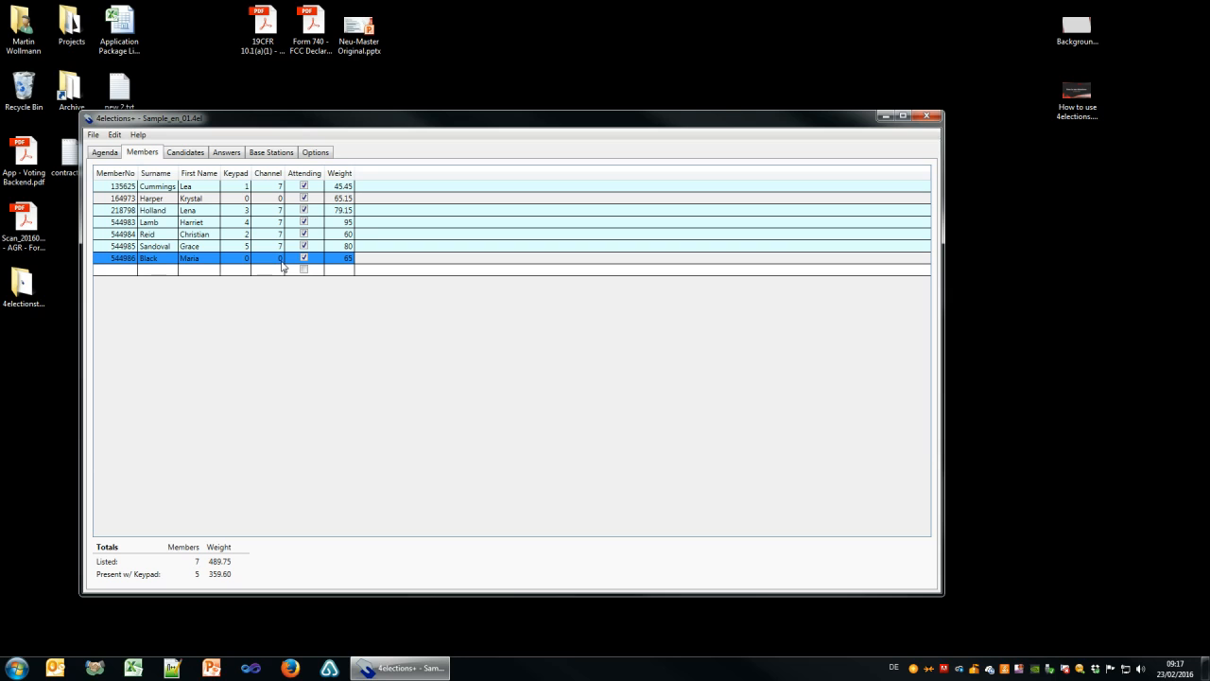
left_click(237, 199)
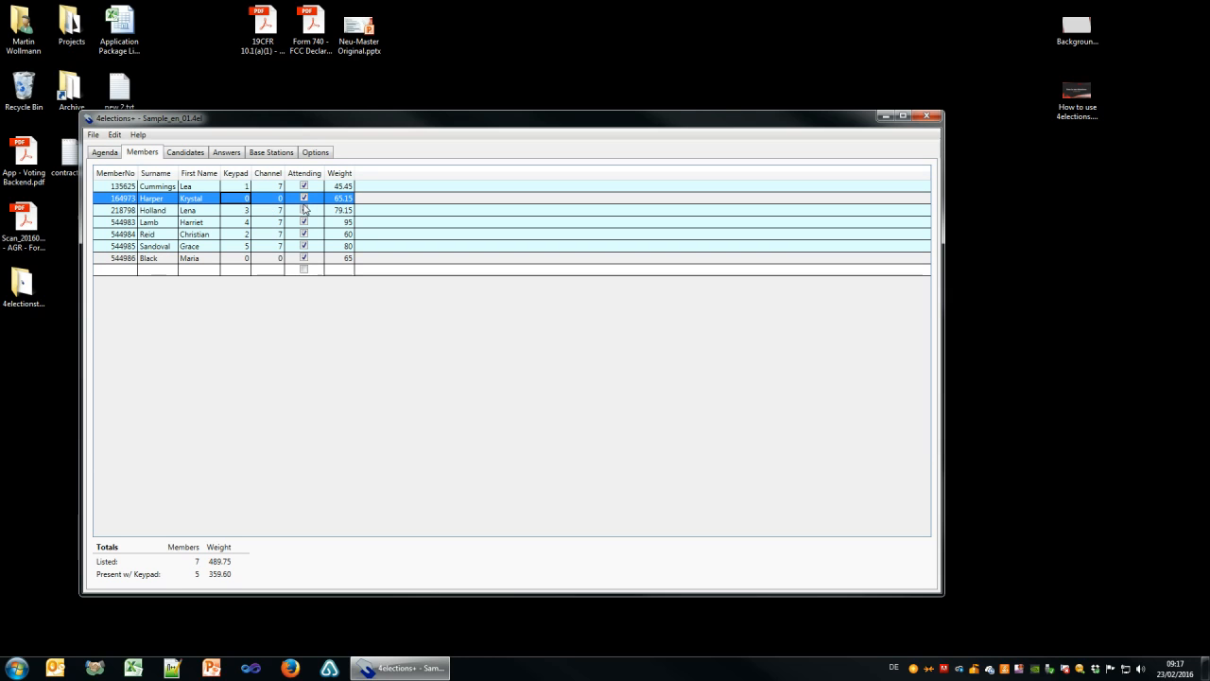
type("6")
key("Return")
key("Up")
key("Right")
type("7")
key("Return")
Assign keypad 7 and channel 7 to the seventh member in the member list.
left_click(243, 258)
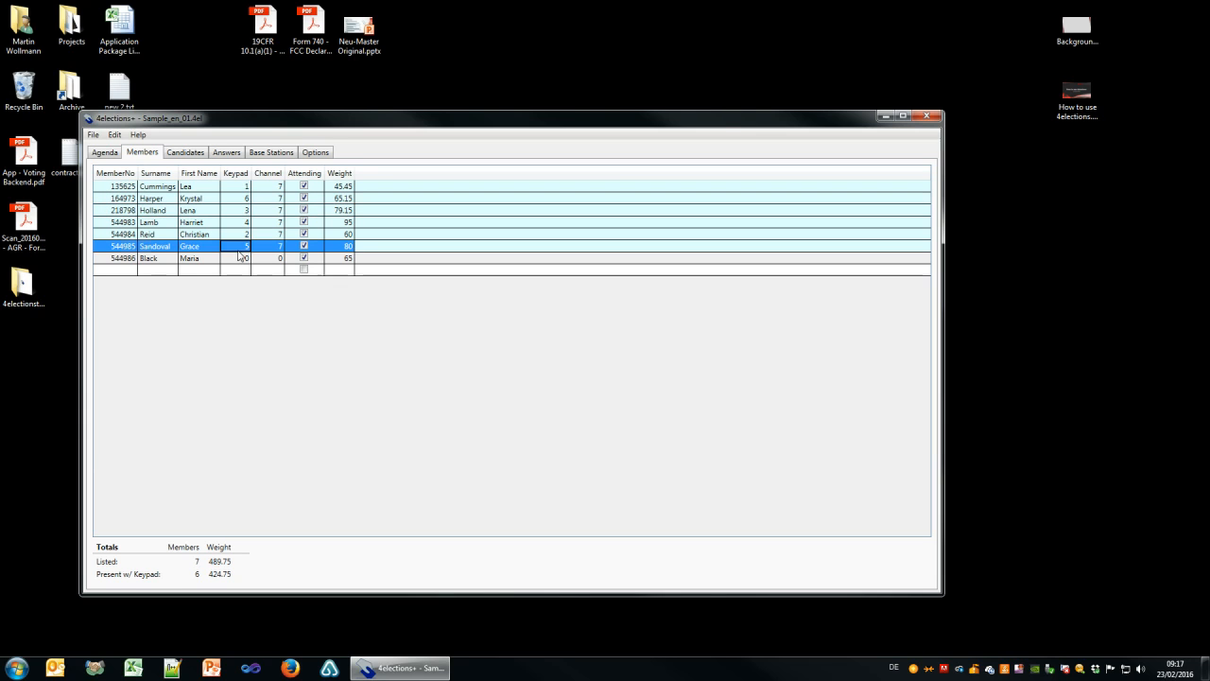
key("Down")
key("Right")
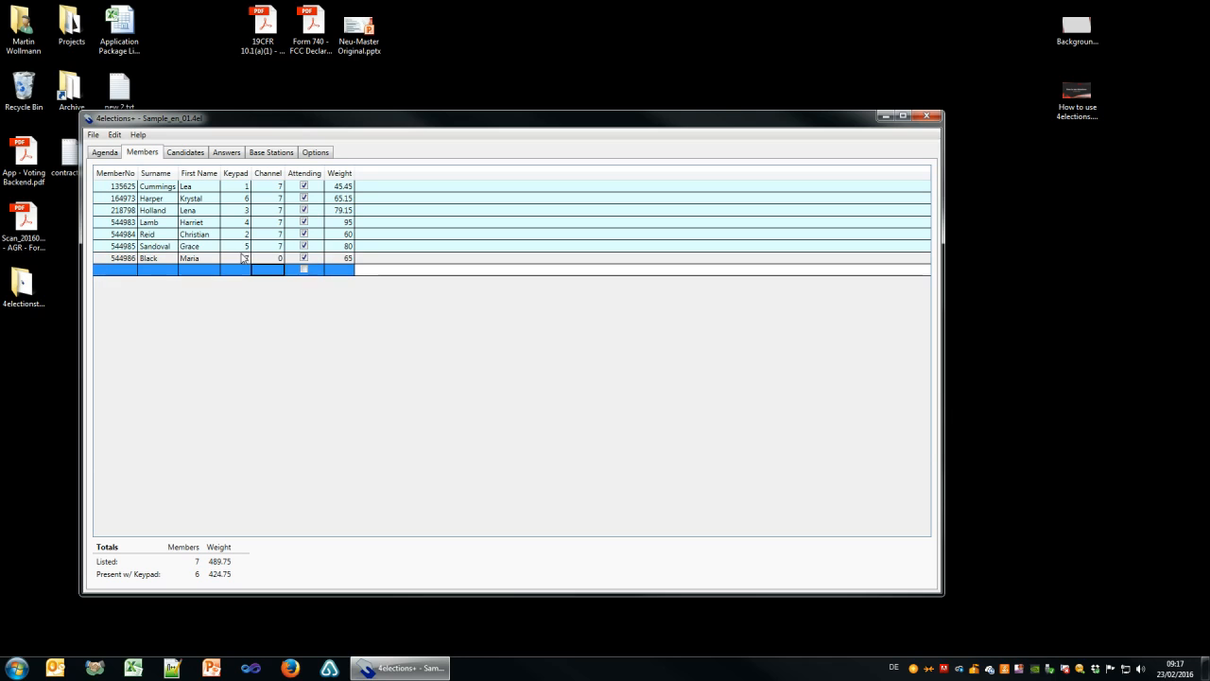
key("Up")
type("7")
key("Return")
Add agenda topic 2 named TOP2 with the description "Do you agree with the new companies policy?".
left_click(102, 154)
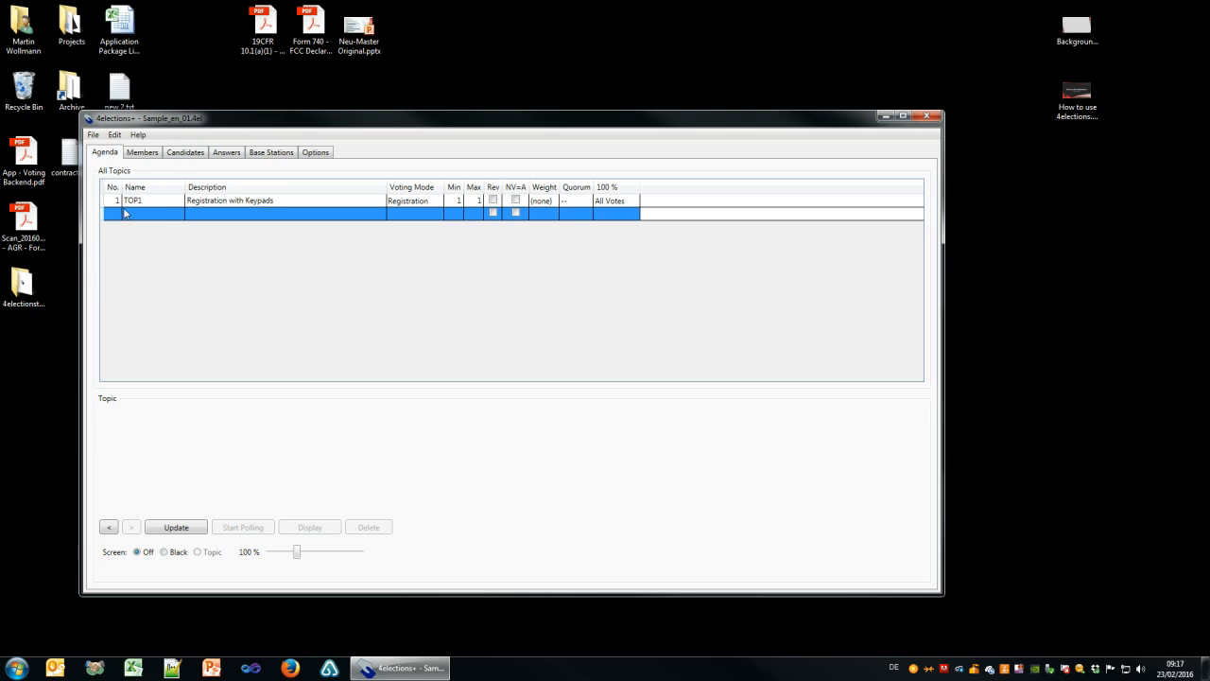
left_click(114, 216)
type("2")
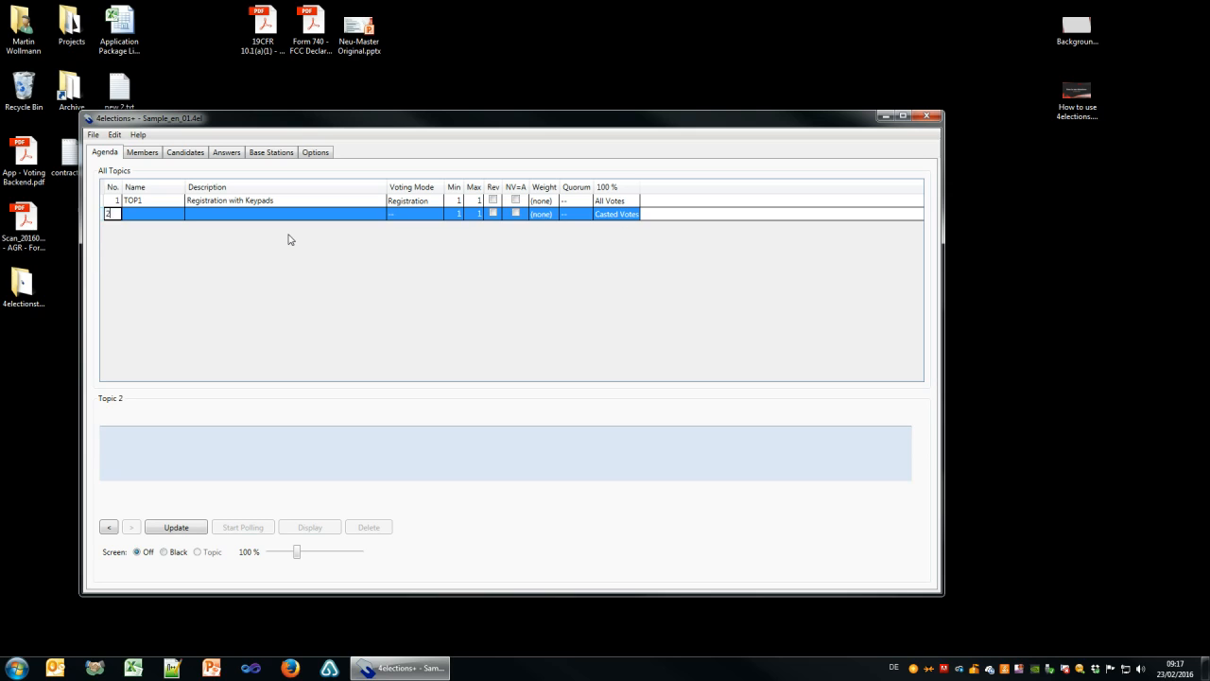
key("Tab")
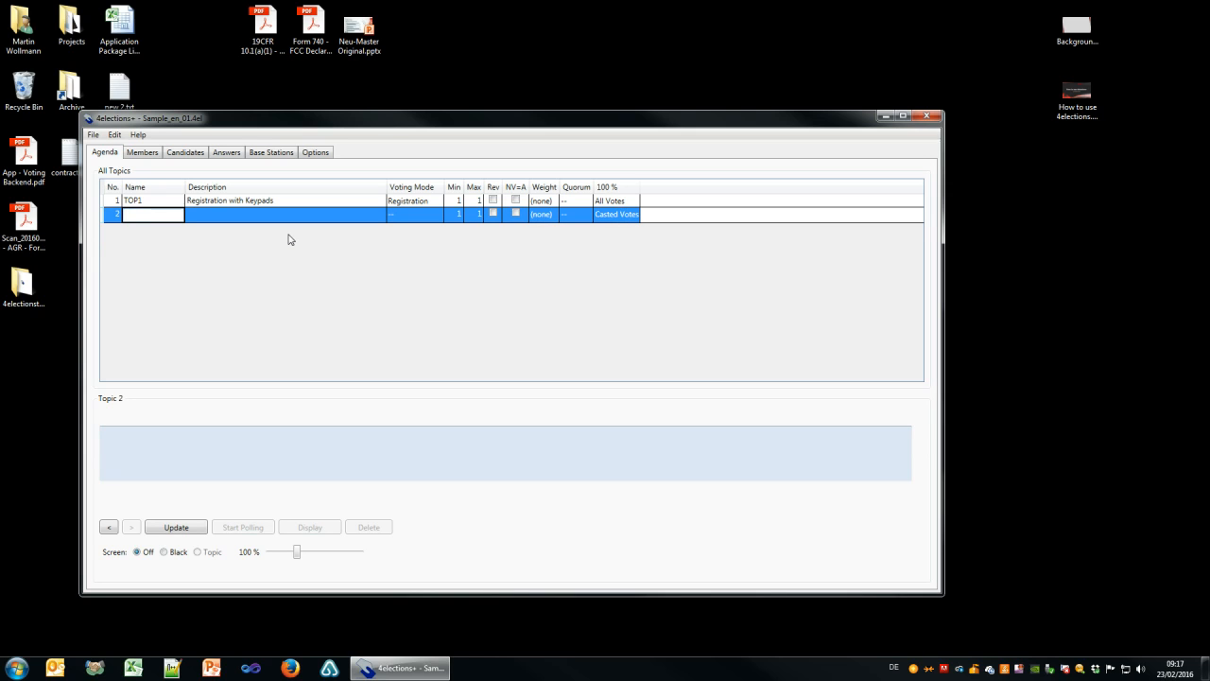
type("TOP2")
key("Tab")
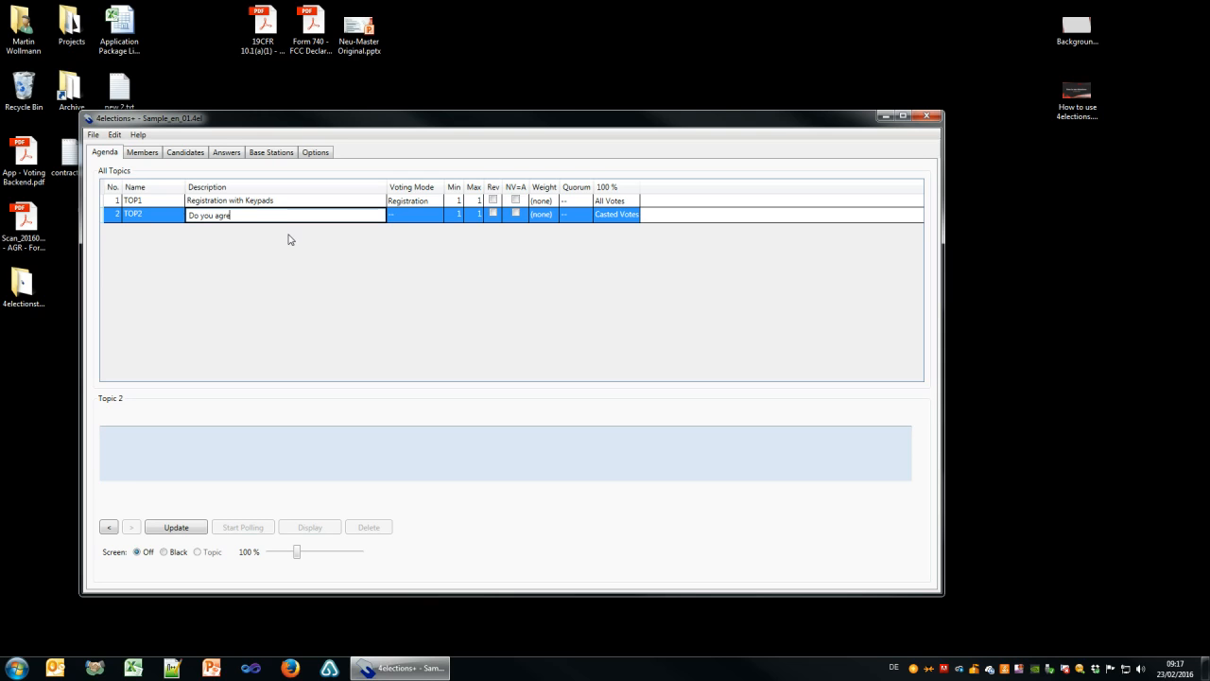
type("Do you agree with the new Com")
key("BackSpace")
type("com")
Set TOP2's voting mode to YNA-Vote.
left_click(401, 215)
left_click(410, 217)
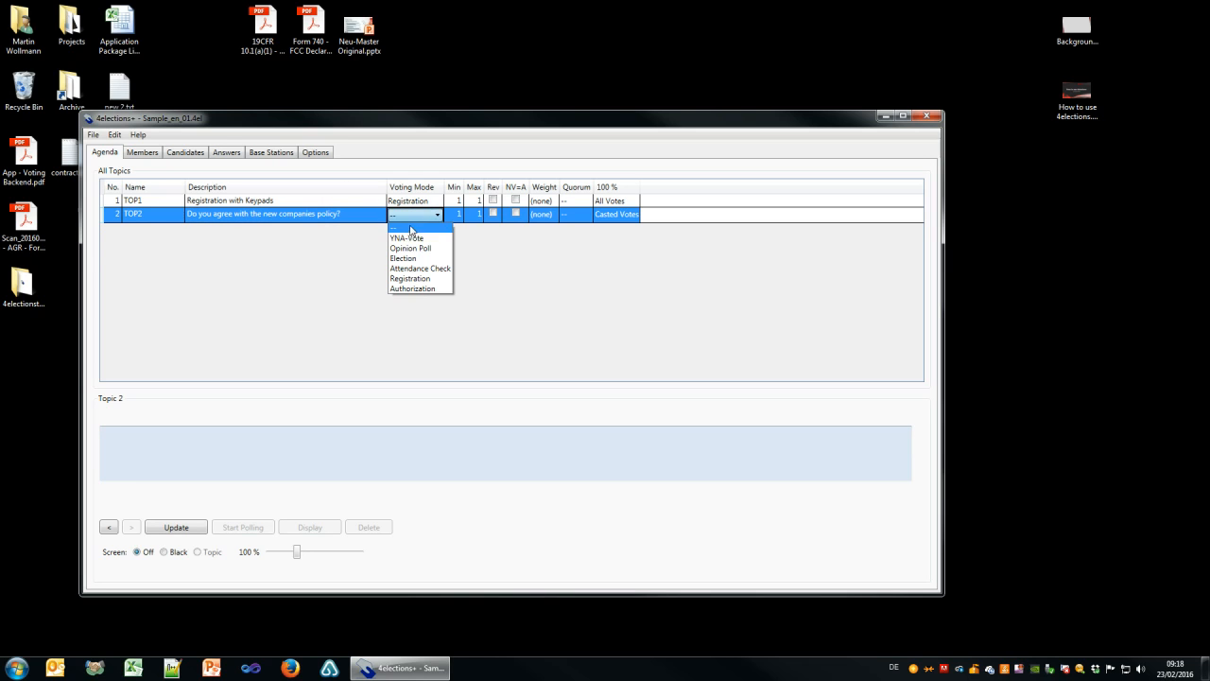
left_click(410, 238)
Examine the Min, Max, Rev and NV=A settings of TOP2.
left_click(460, 216)
left_click(473, 218)
left_click(457, 215)
left_click(471, 215)
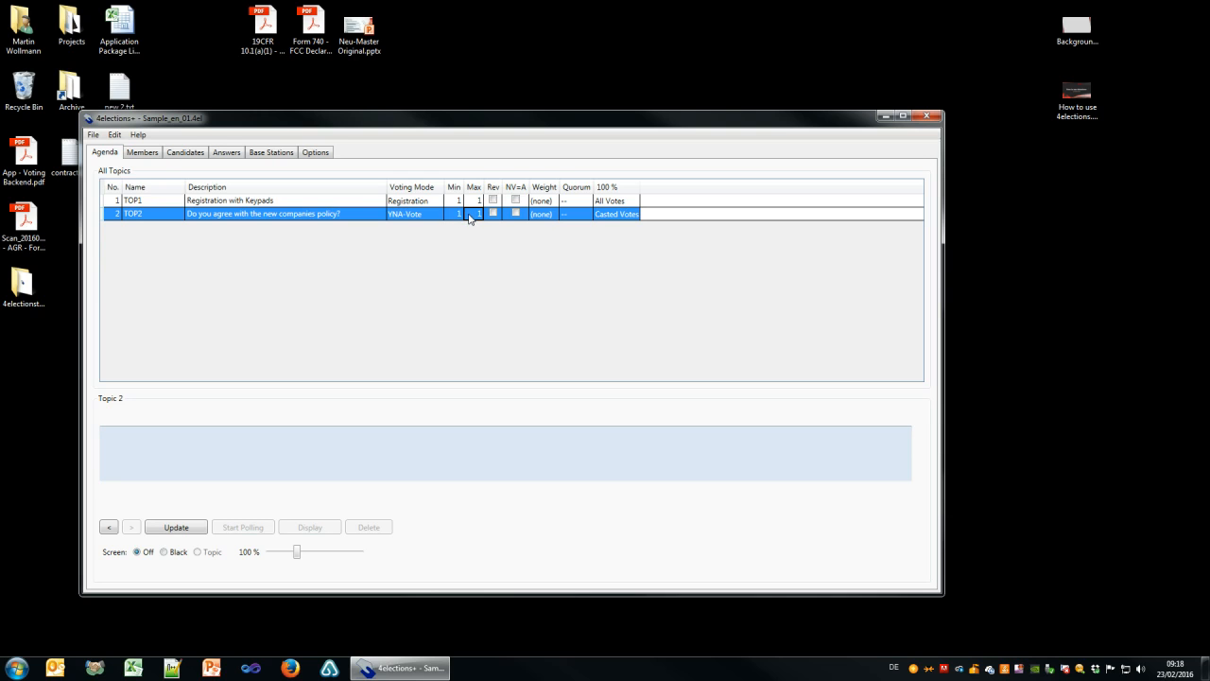
left_click(453, 216)
left_click(469, 216)
left_click(453, 214)
left_click(470, 215)
left_click(494, 216)
left_click(516, 214)
Assign the Weight option to TOP2's votes and set its quorum to > 50 %.
left_click(553, 217)
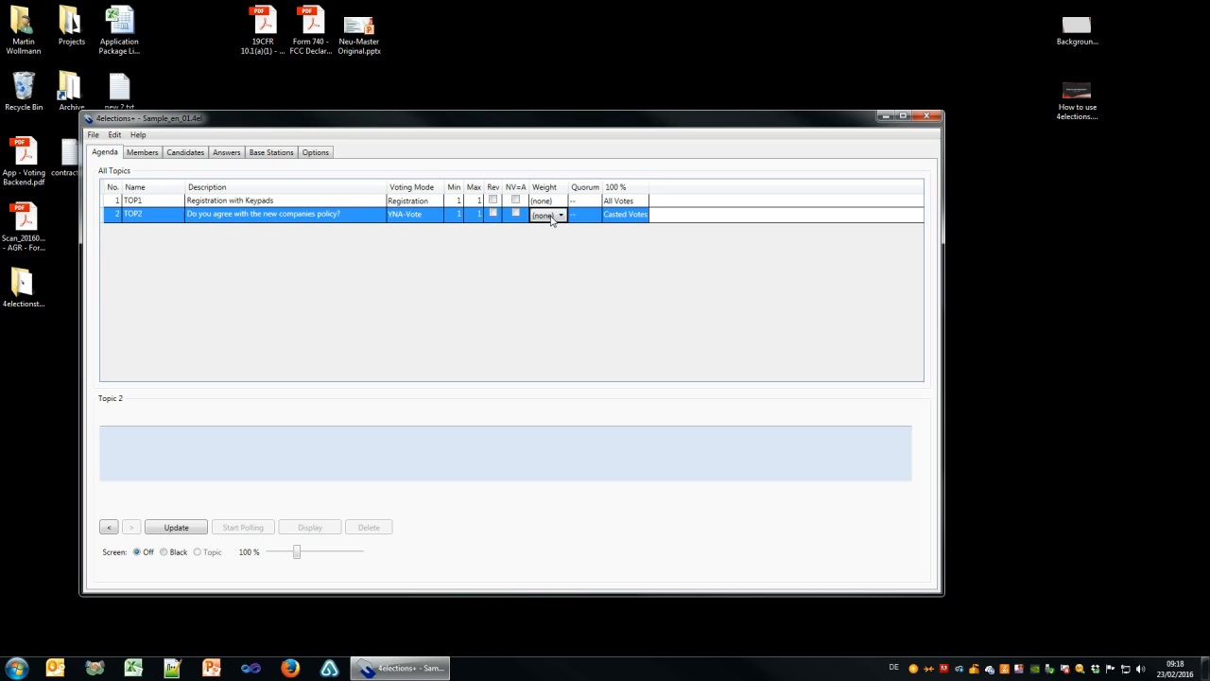
left_click(553, 217)
left_click(547, 239)
left_click(598, 217)
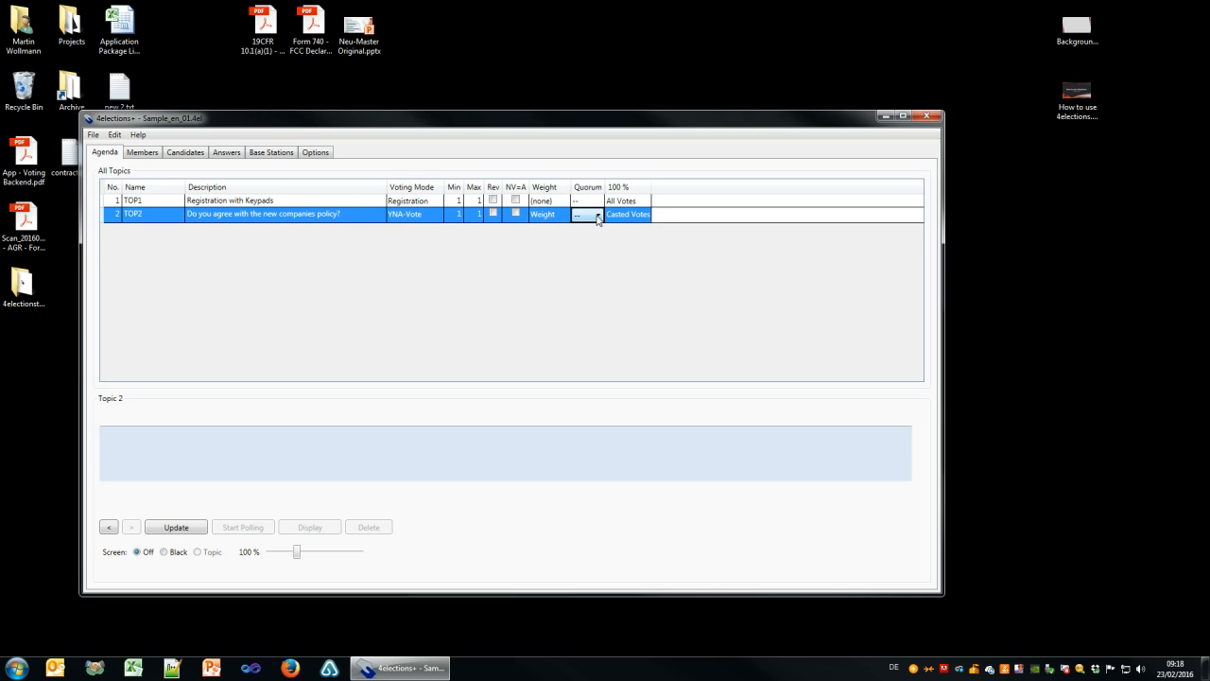
left_click(596, 217)
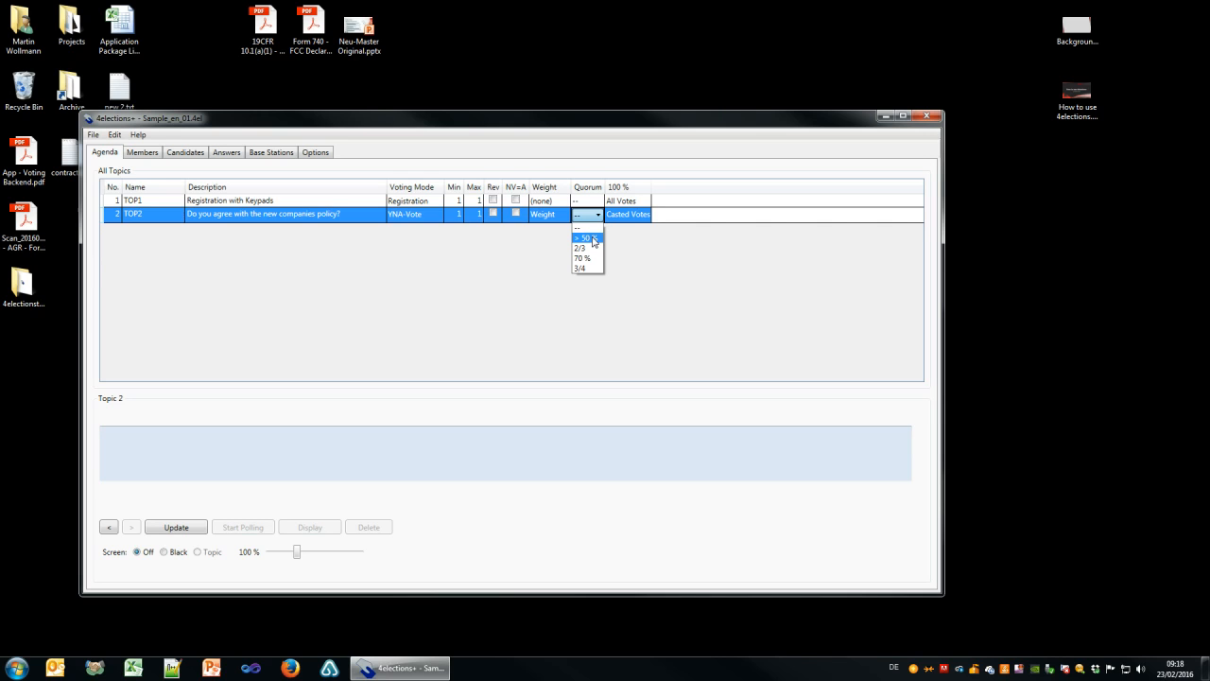
left_click(631, 214)
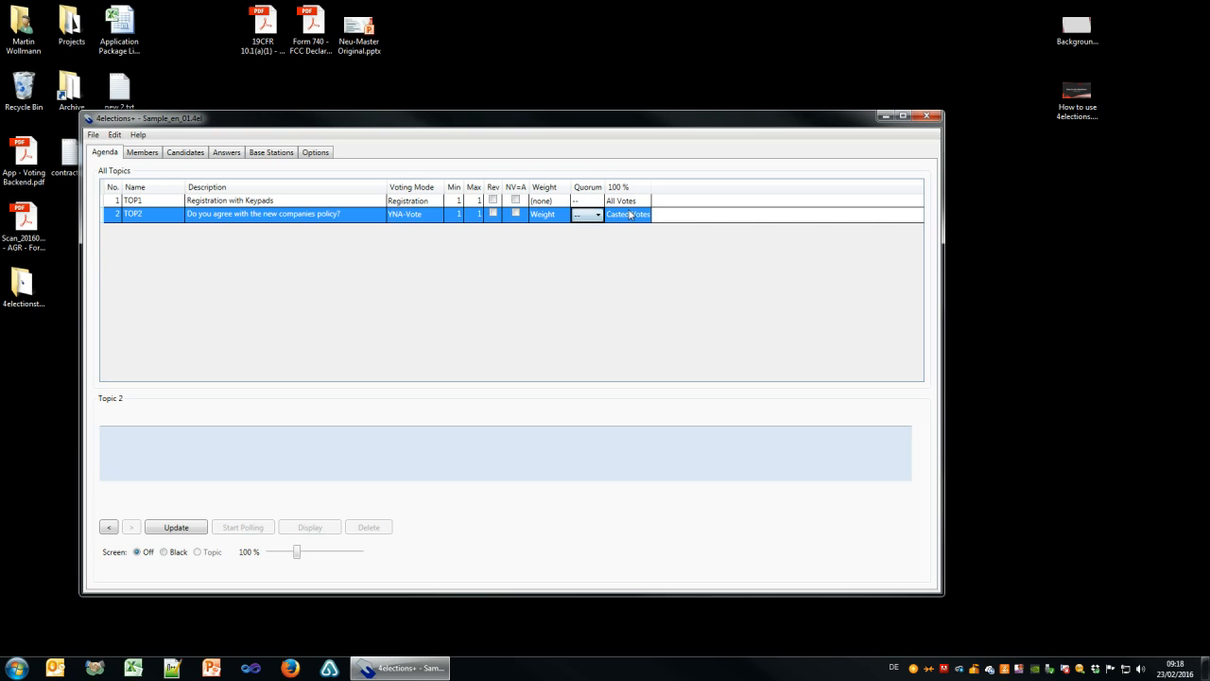
left_click(591, 216)
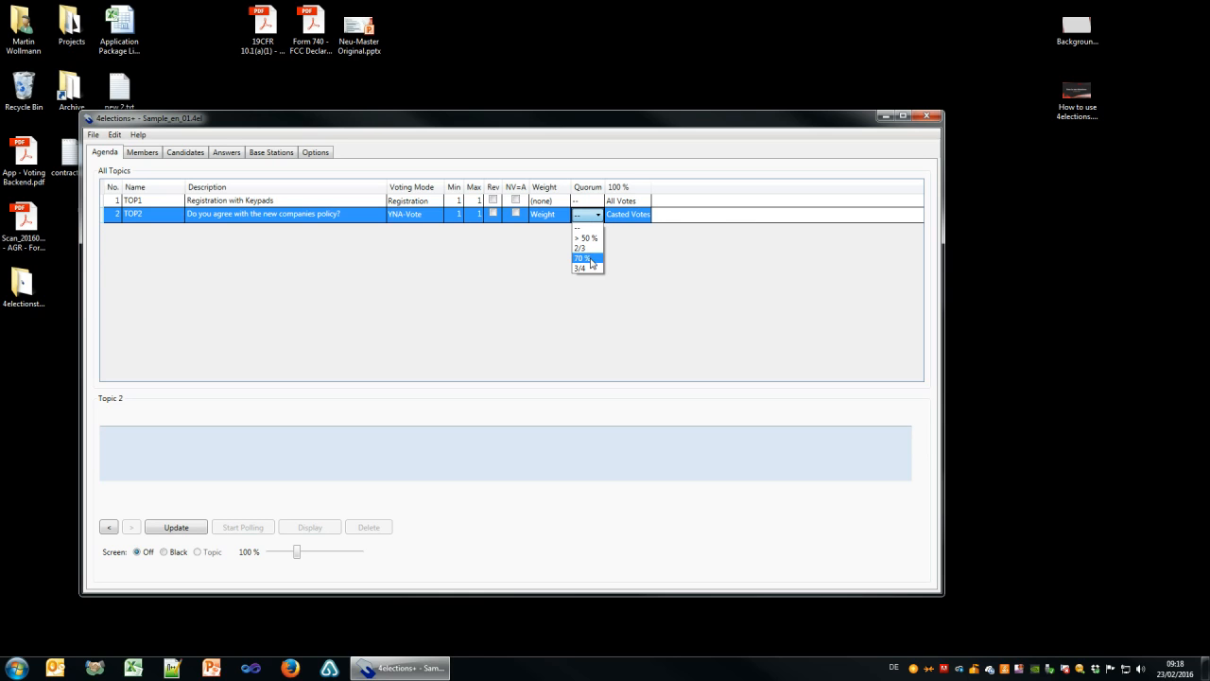
left_click(591, 238)
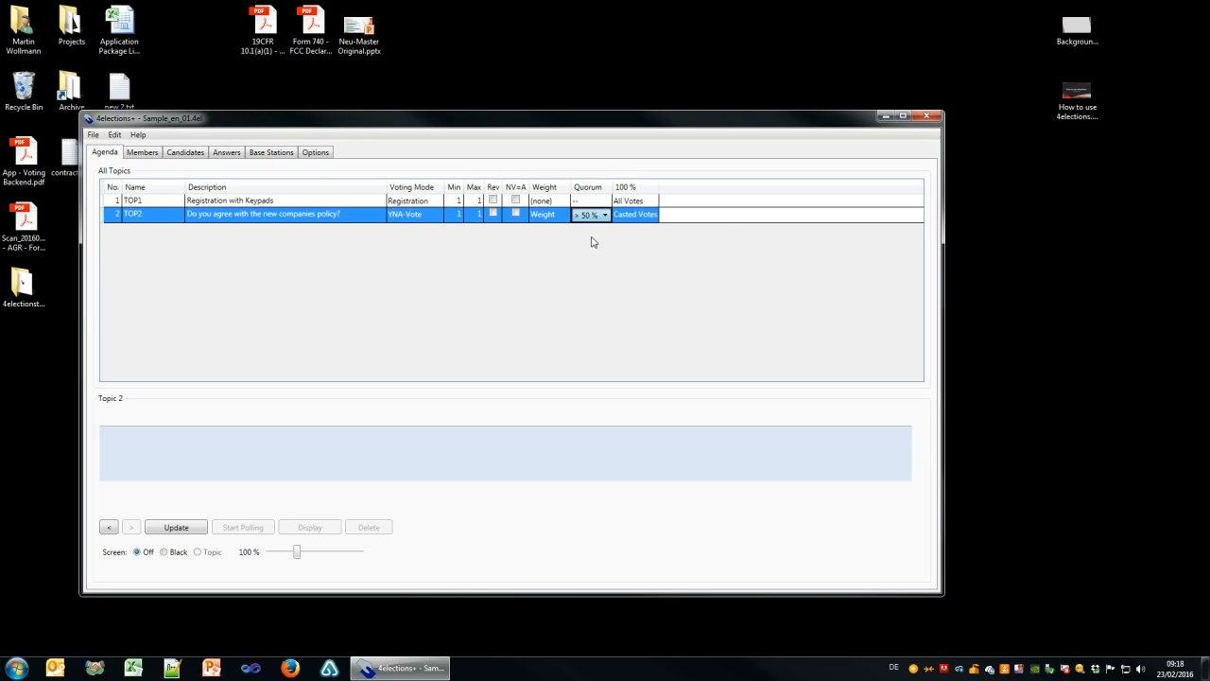
Examine the 100 % basis options available for TOP2 alongside the members' attendance and weights.
left_click(649, 216)
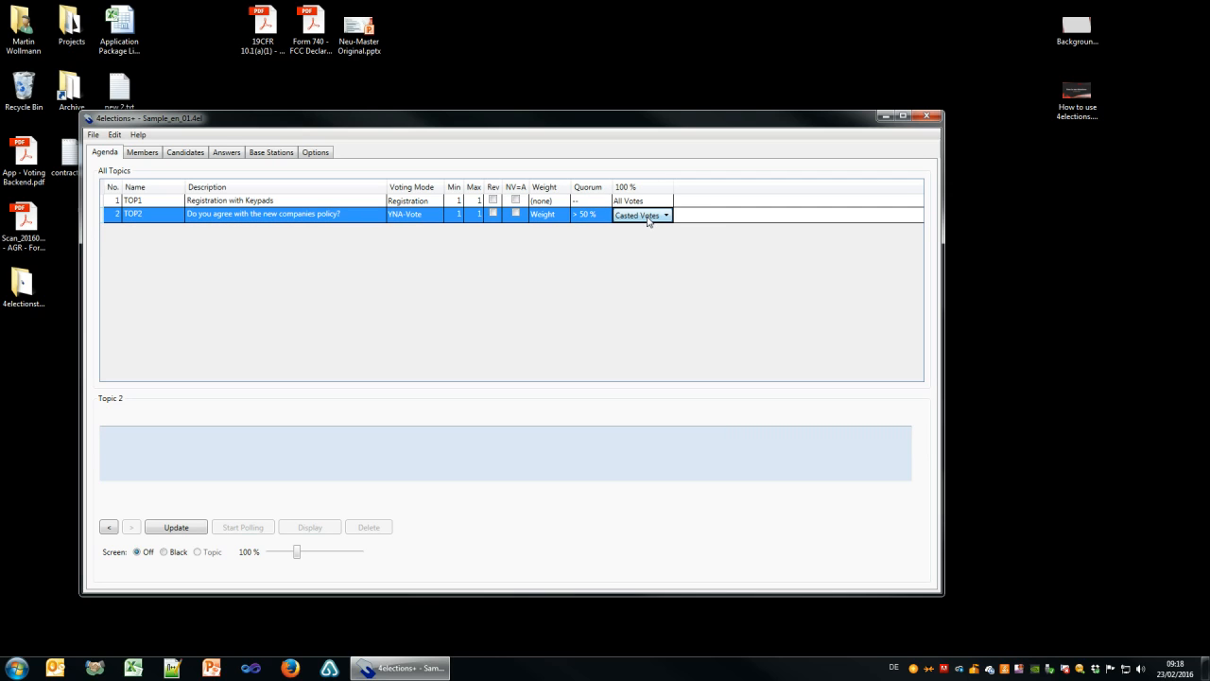
left_click(649, 217)
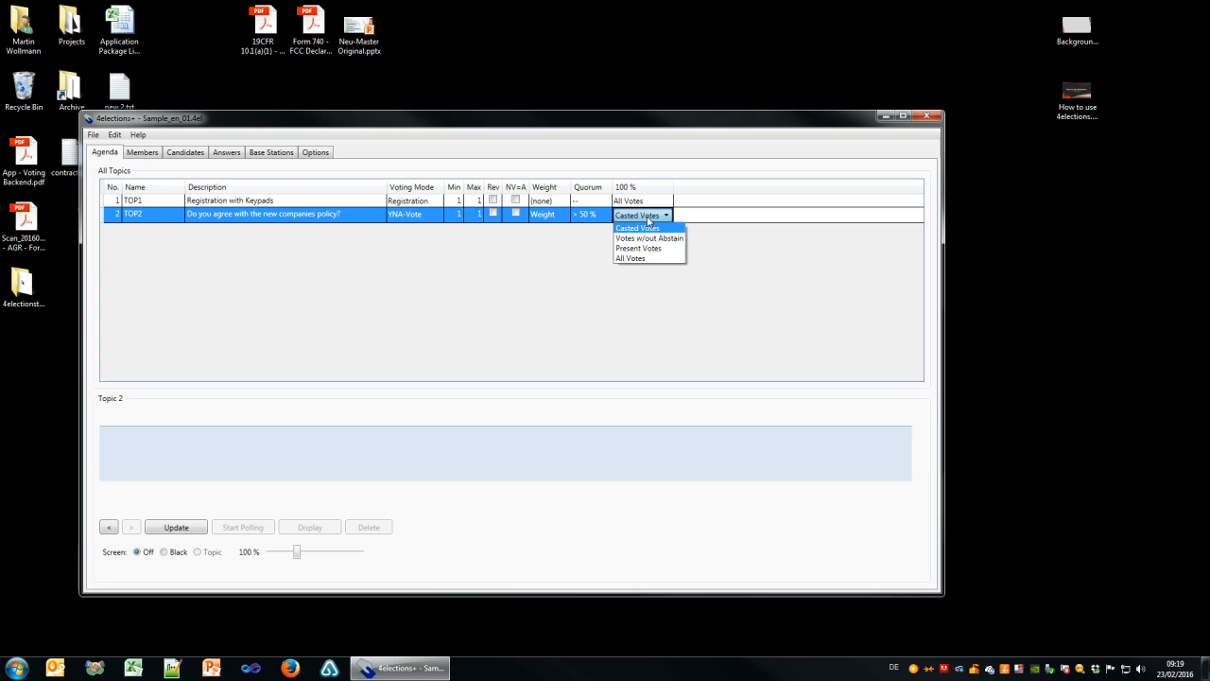
key("Down")
key("Down")
key("Down")
key("Up")
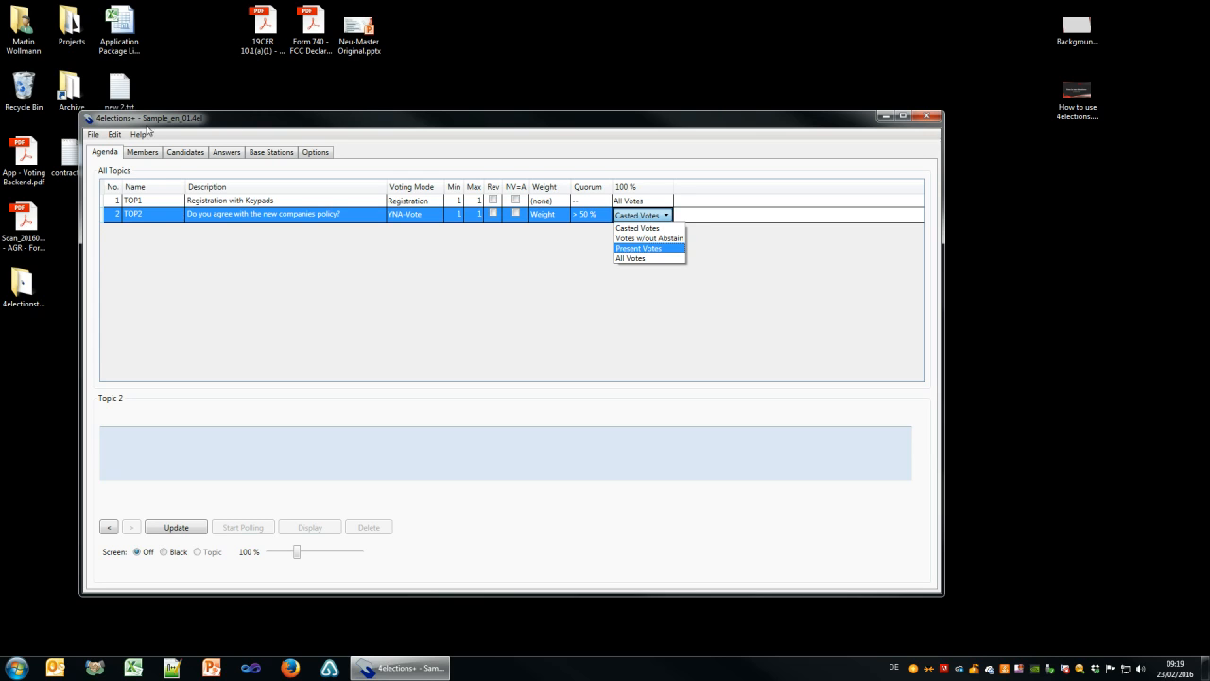
left_click(135, 159)
left_click(137, 155)
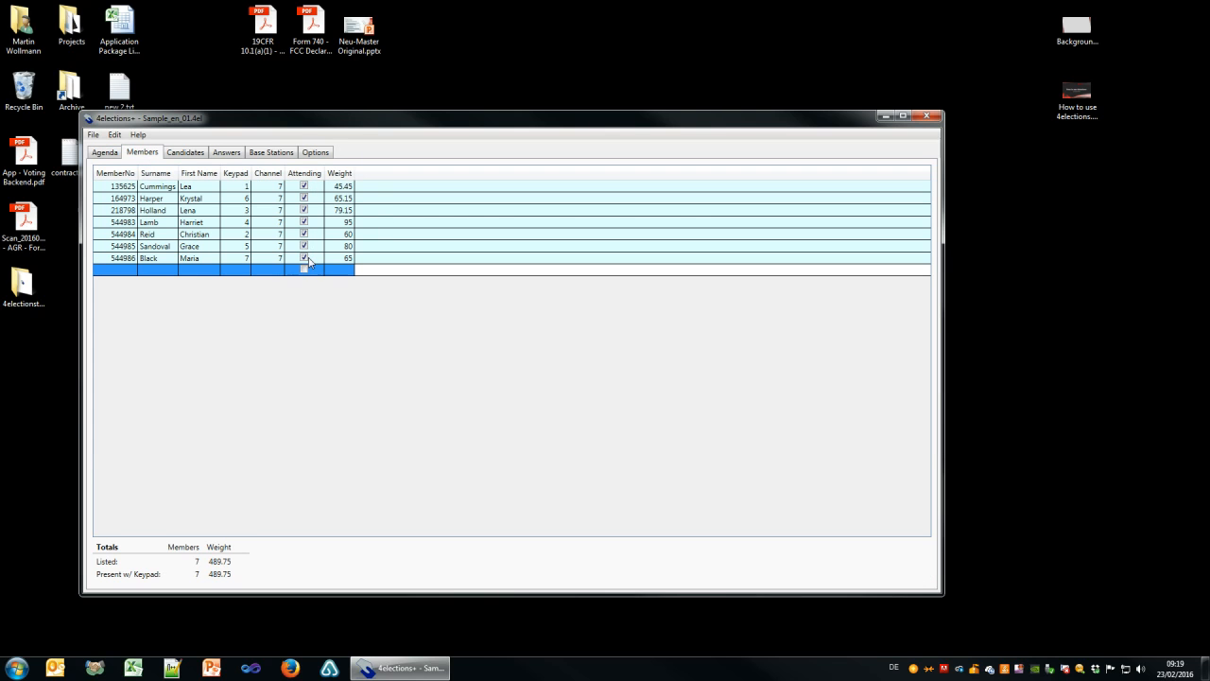
left_click(100, 155)
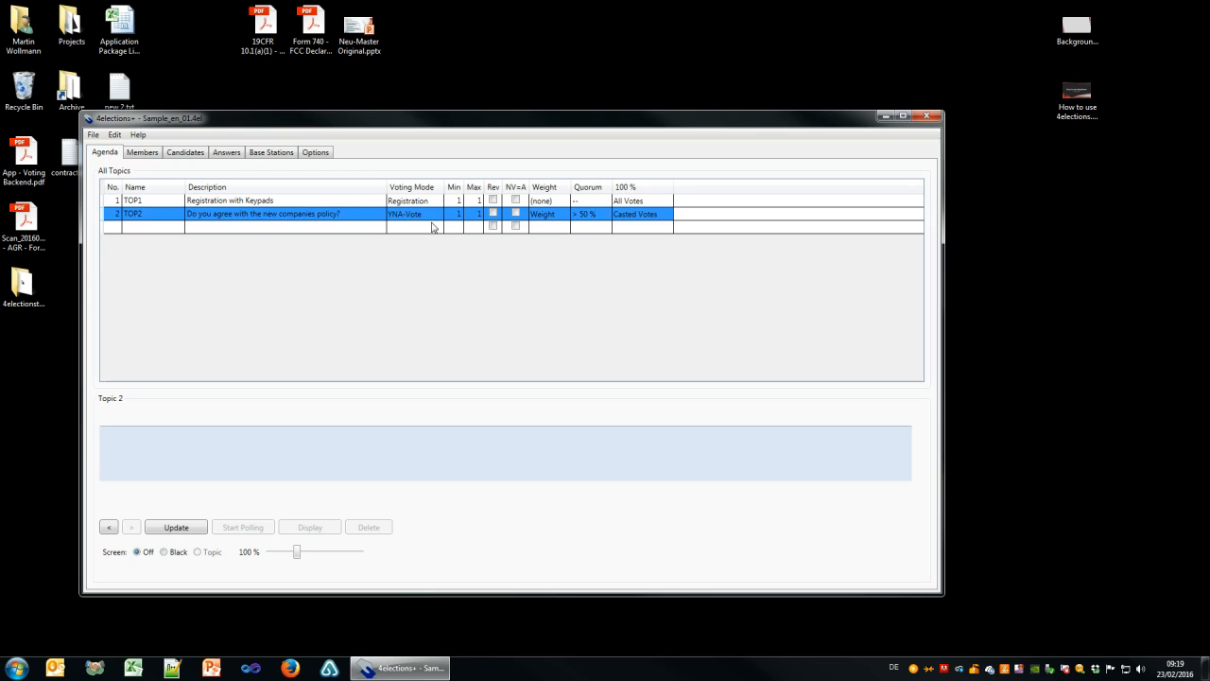
left_click(641, 216)
left_click(642, 216)
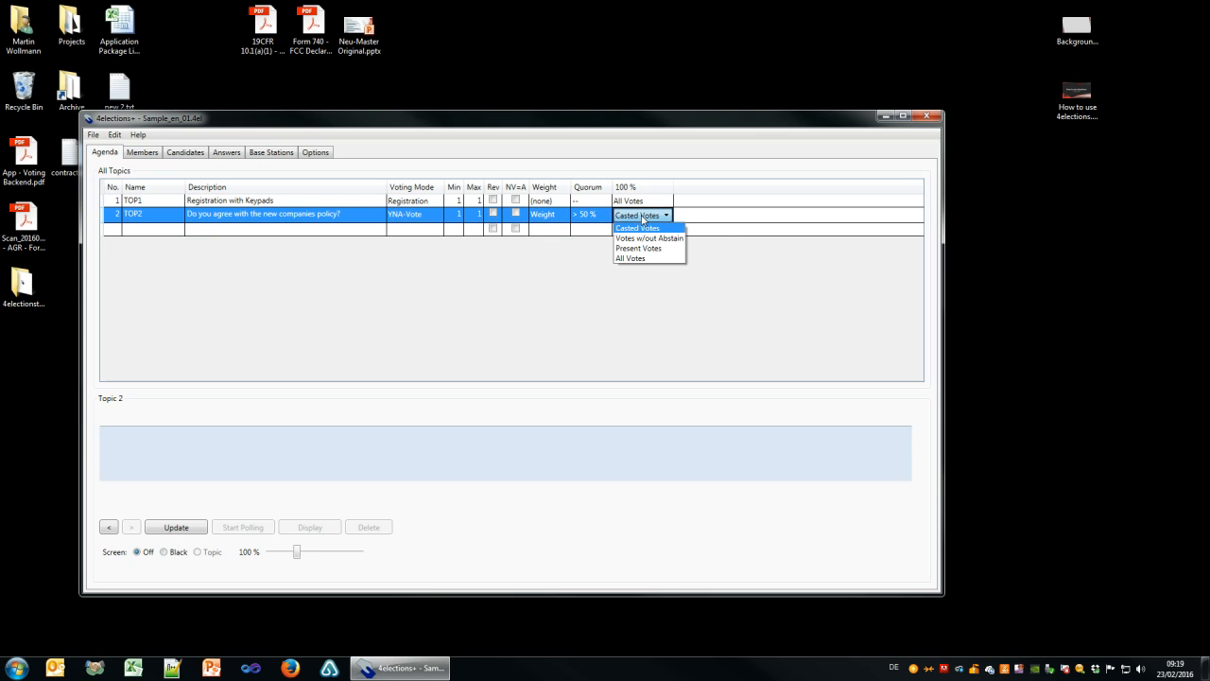
left_click(155, 154)
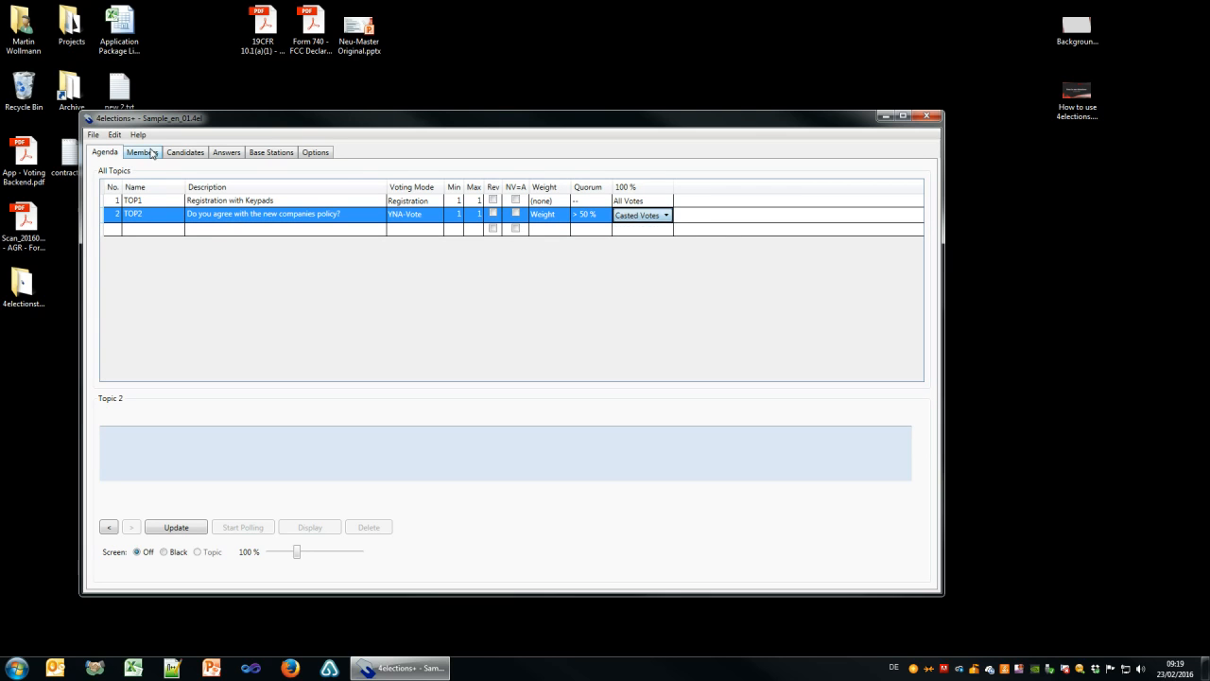
left_click(155, 154)
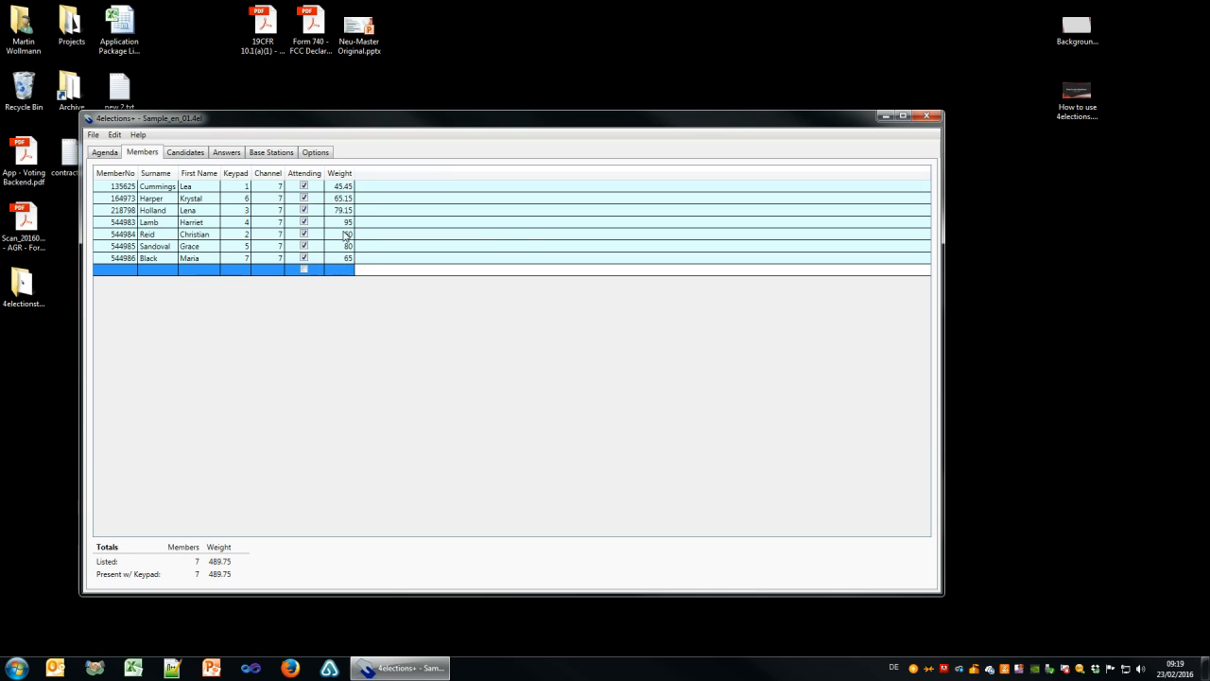
left_click(104, 152)
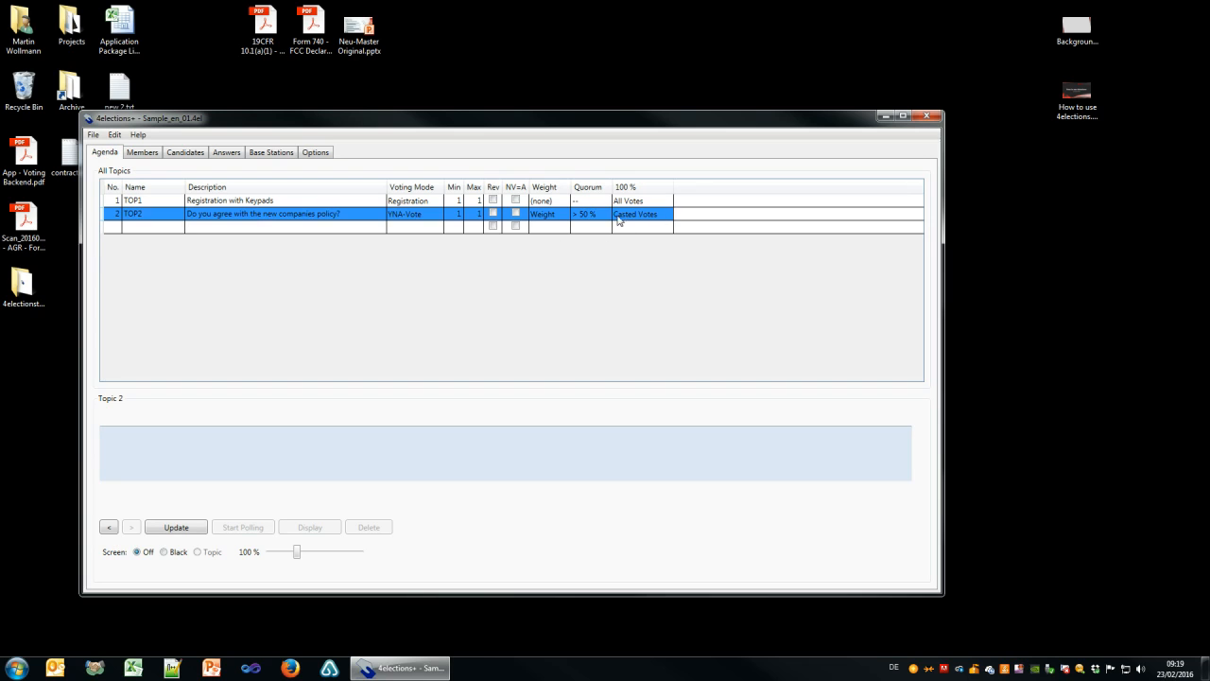
Set TOP2's 100 % basis to Casted Votes.
left_click(648, 217)
left_click(651, 219)
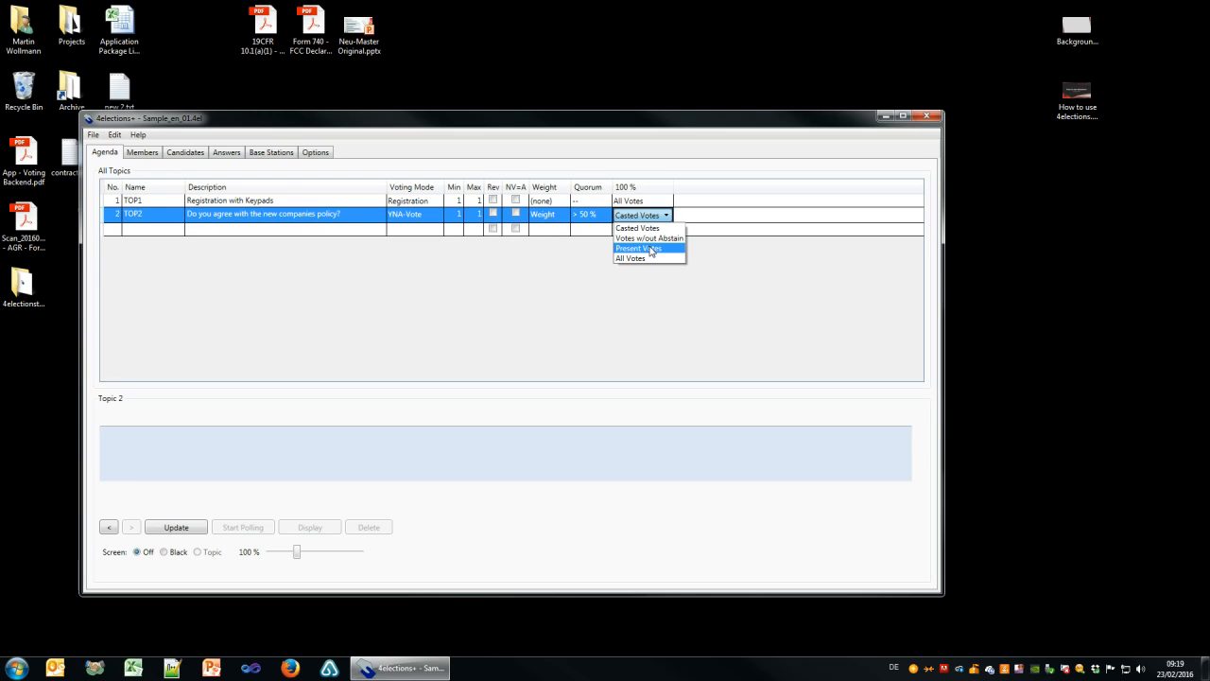
left_click(639, 228)
Add agenda topic 3 named TOP3 with the description "How often do you go to cinema?" and the voting mode Opinion Poll.
left_click(124, 230)
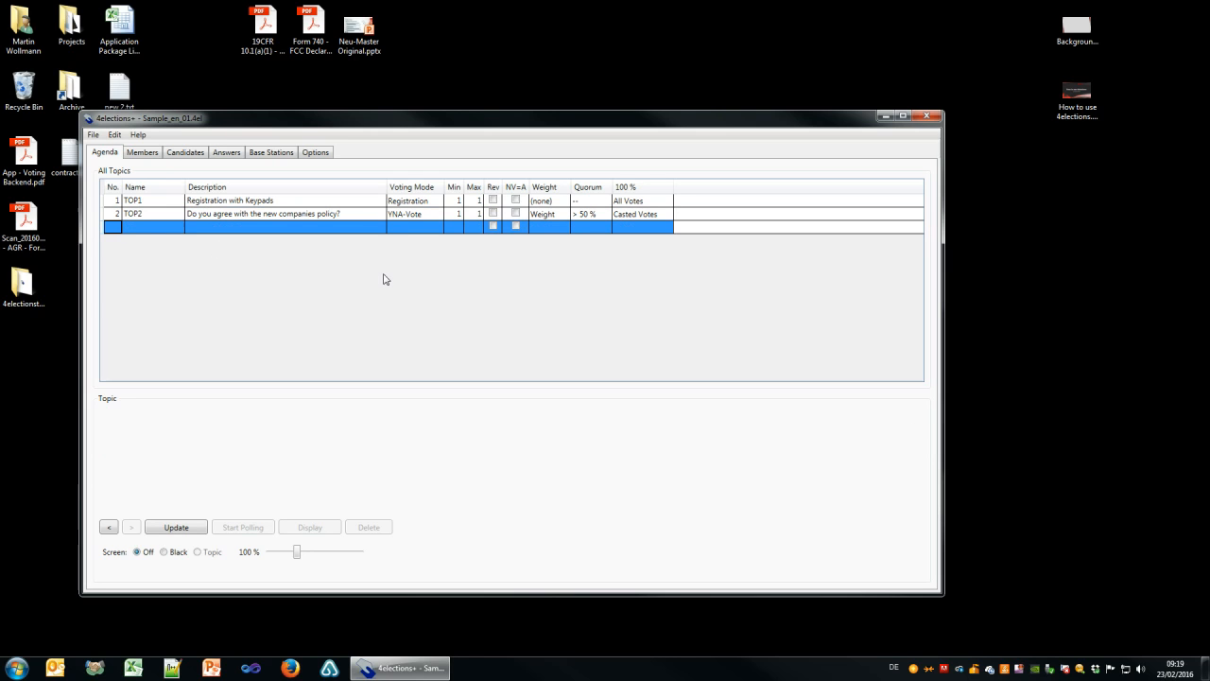
key("Tab")
type("TOP3")
key("Tab")
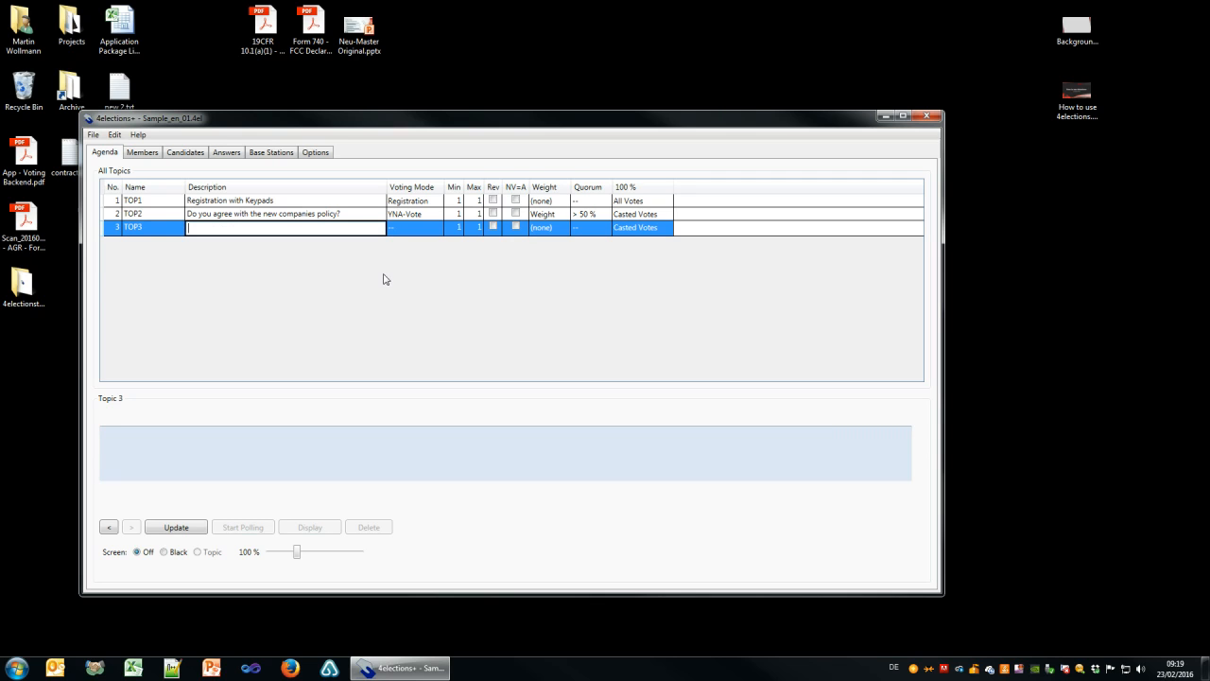
type("How often do you go to cinema?")
key("Tab")
left_click(430, 231)
left_click(421, 264)
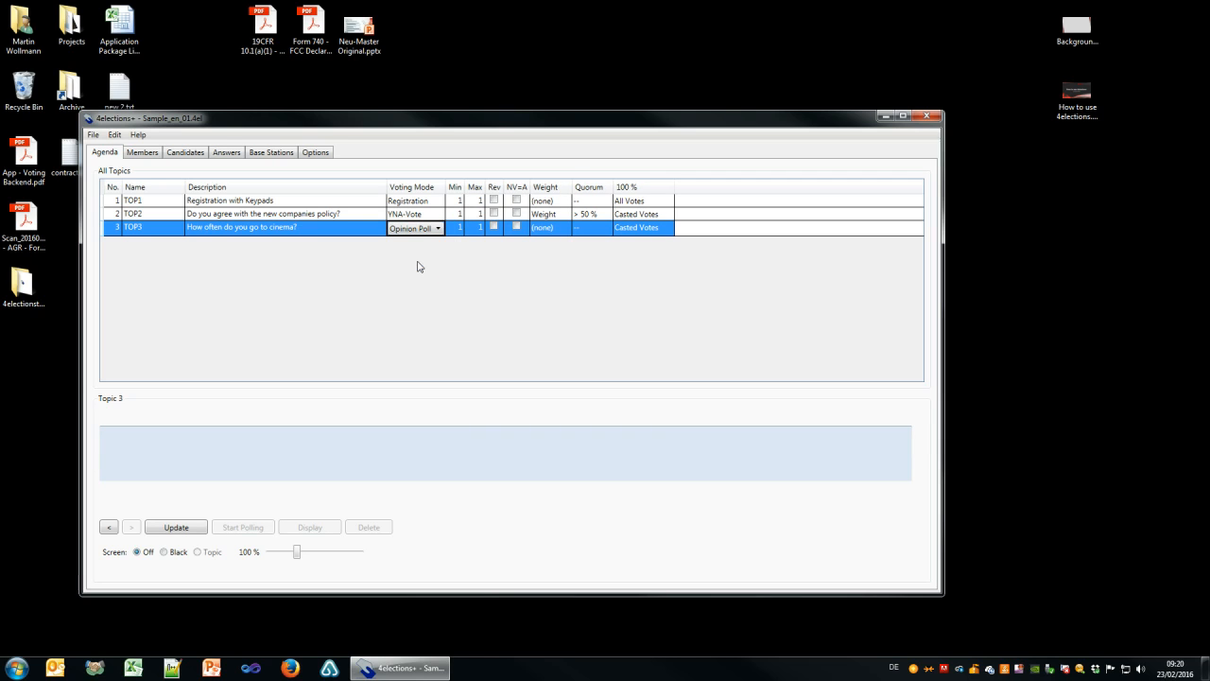
Review the Min, Max, Rev, Quorum and 100 % settings of TOP3.
left_click(454, 230)
left_click(475, 229)
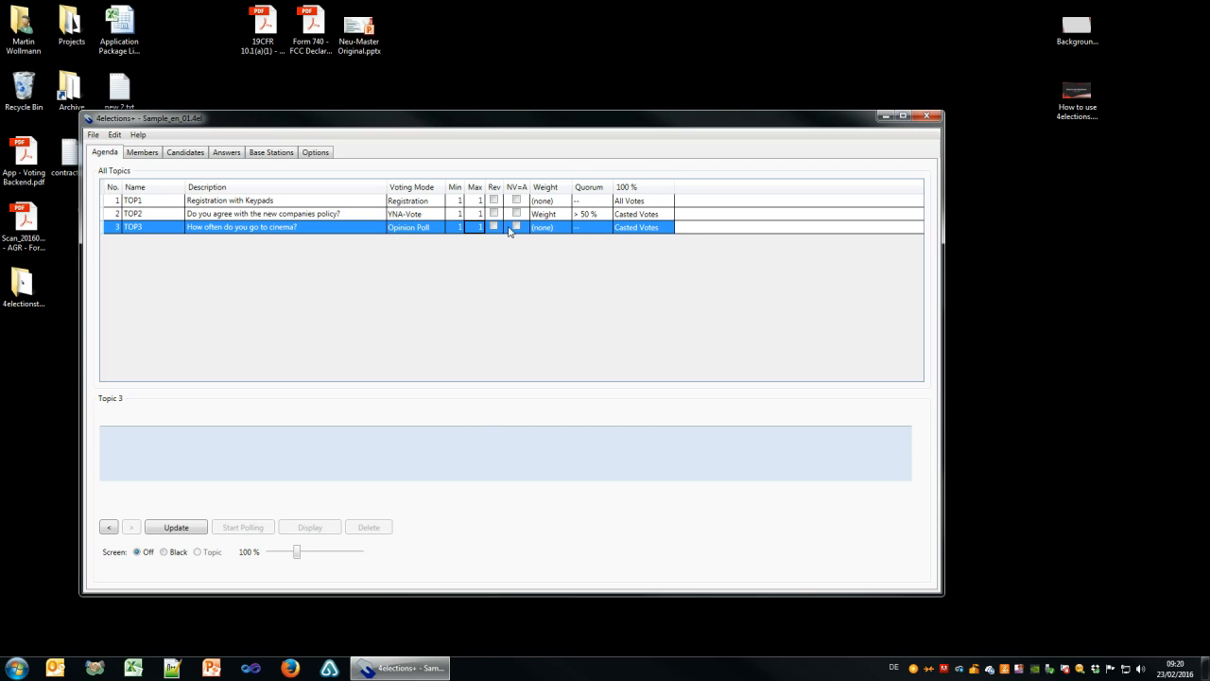
left_click(493, 231)
left_click(493, 230)
left_click(659, 229)
left_click(569, 232)
Add the answer "Once a year" for topic 3 at position 1.
left_click(227, 155)
left_click(101, 186)
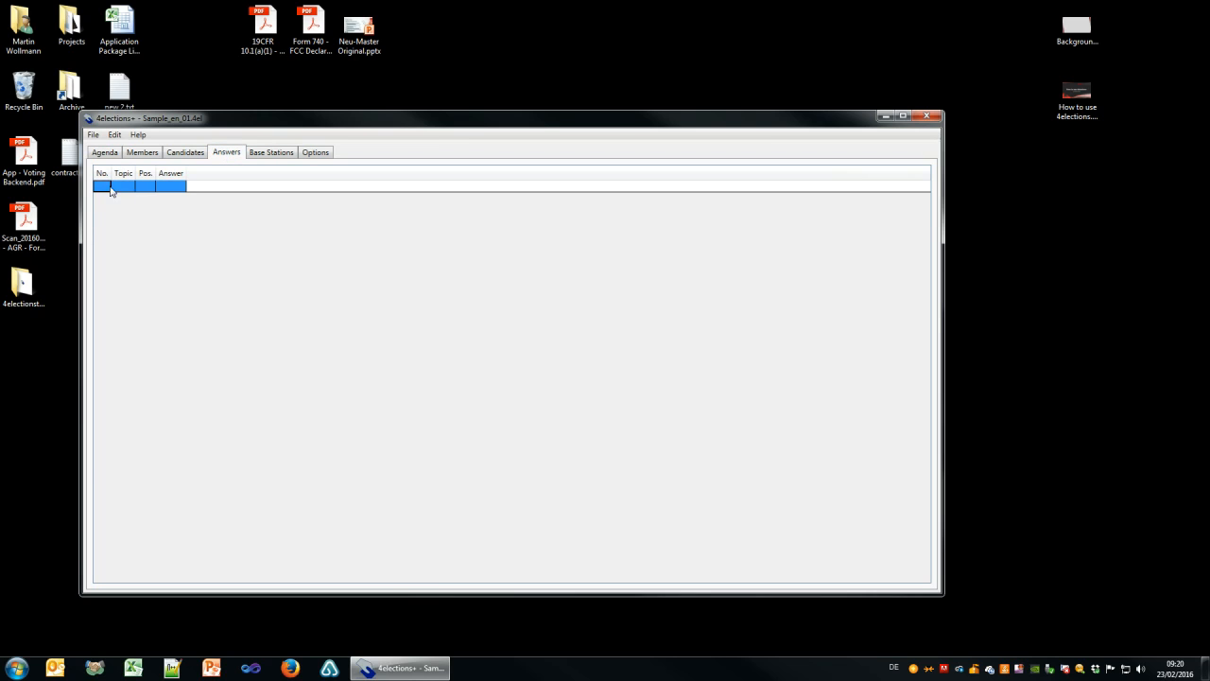
double_click(135, 189)
type("3")
key("Tab")
type("1")
key("Tab")
type("Once a year")
key("Return")
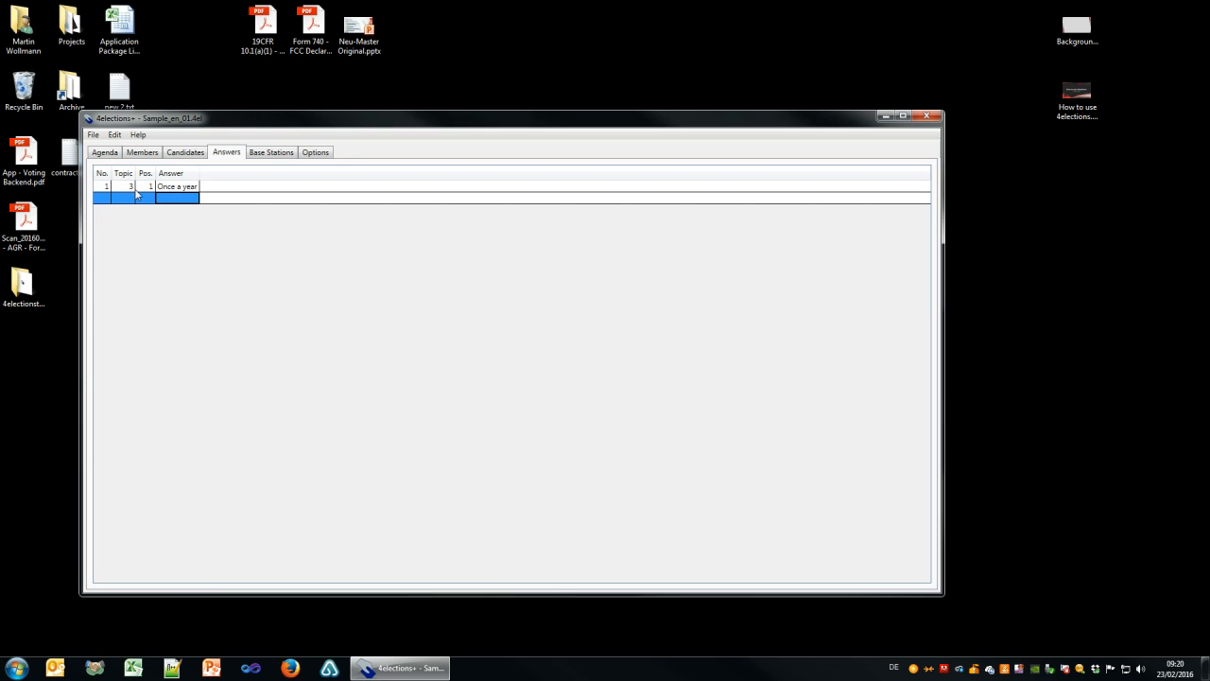
Add the answers "Twice a year" and "Every two Month" below the first answer.
type("Twice a year")
key("Return")
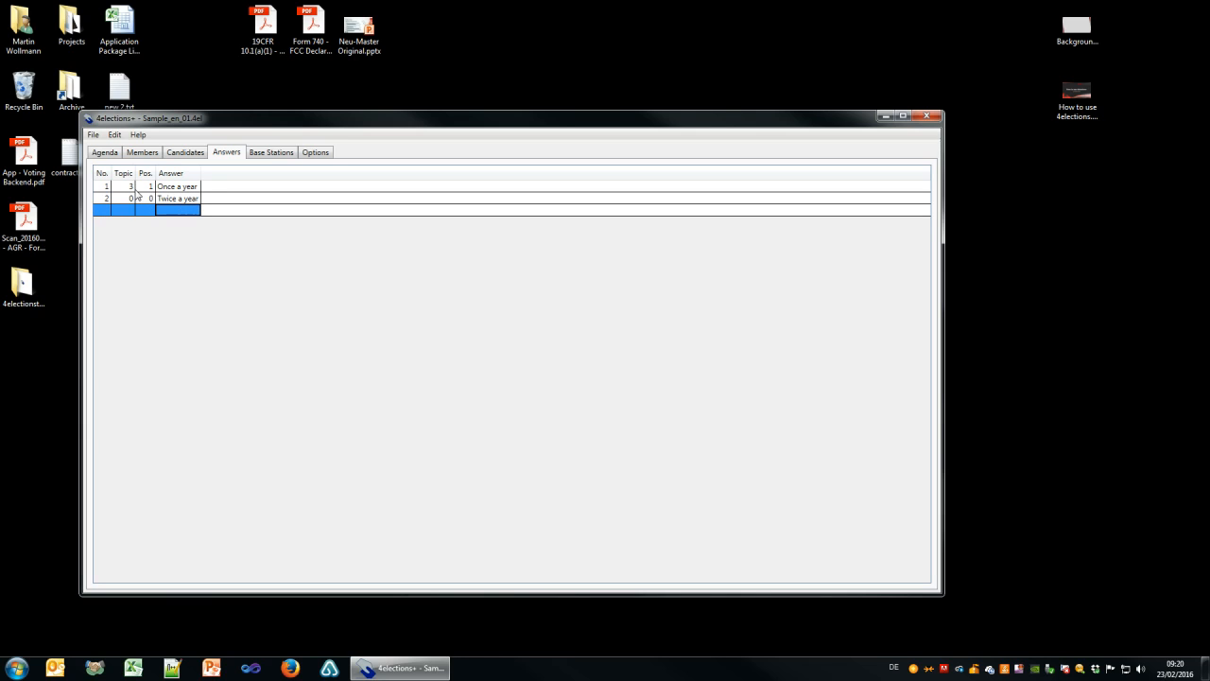
type("every")
key("BackSpace")
key("BackSpace")
key("BackSpace")
type("Every 2")
type("wo Month")
key("Return")
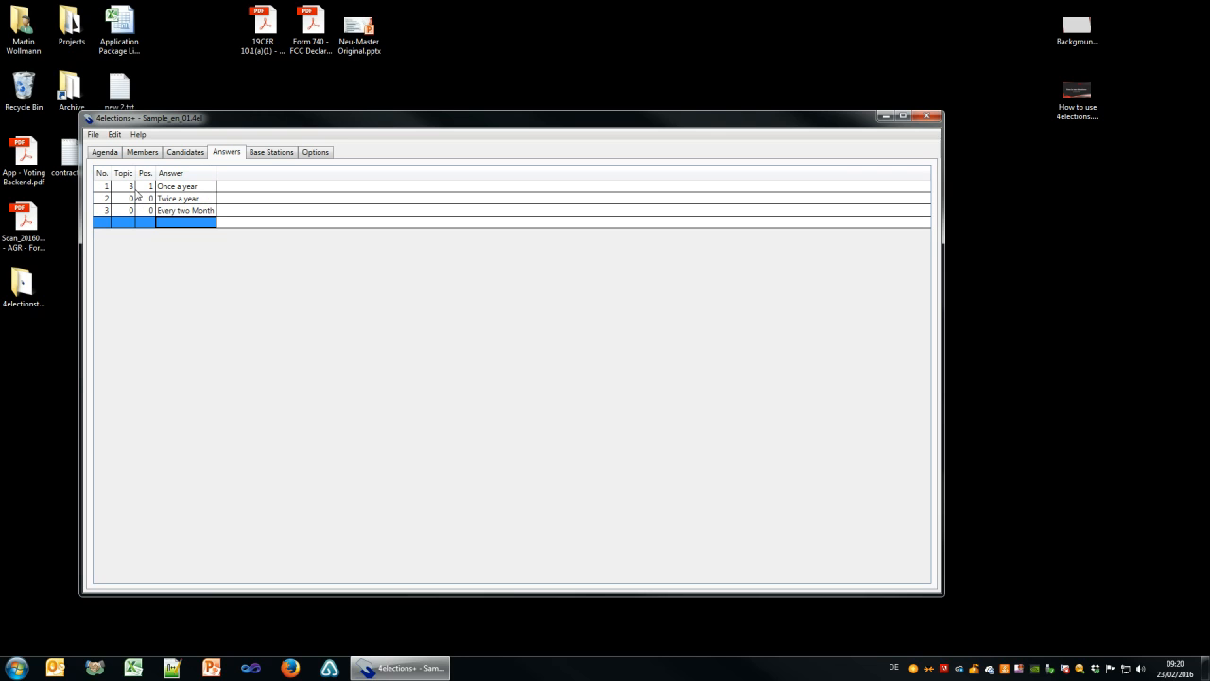
Add the answers "Once a Month" and "More often / None of the above" to the answer list.
type("ONce")
key("BackSpace")
key("BackSpace")
type("nce a Mon")
key("Return")
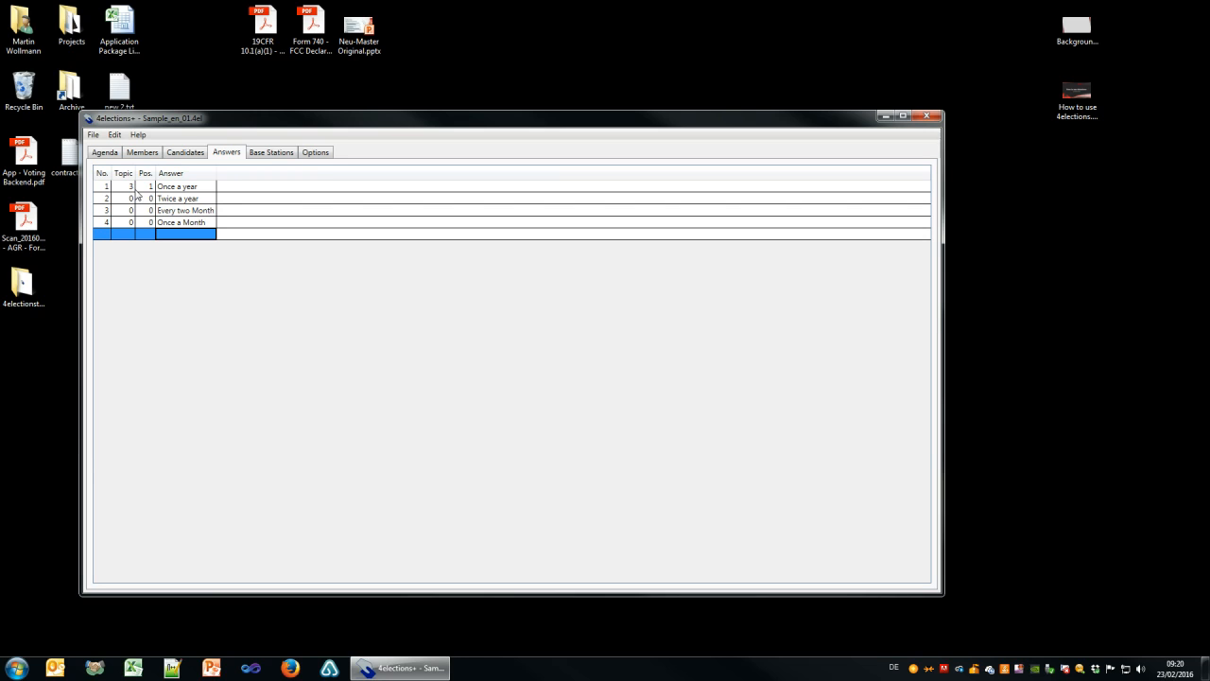
type("More often / None")
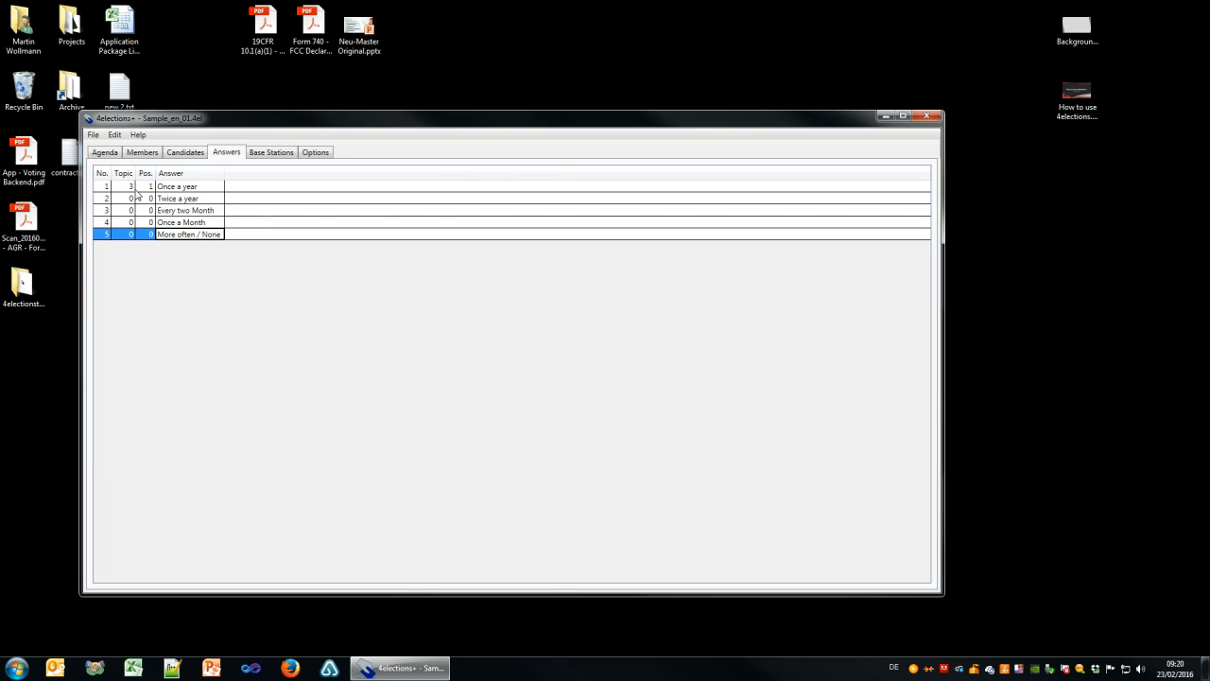
type(" of the above")
key("Return")
Assign answers 2 to 5 to topic 3.
left_click(130, 198)
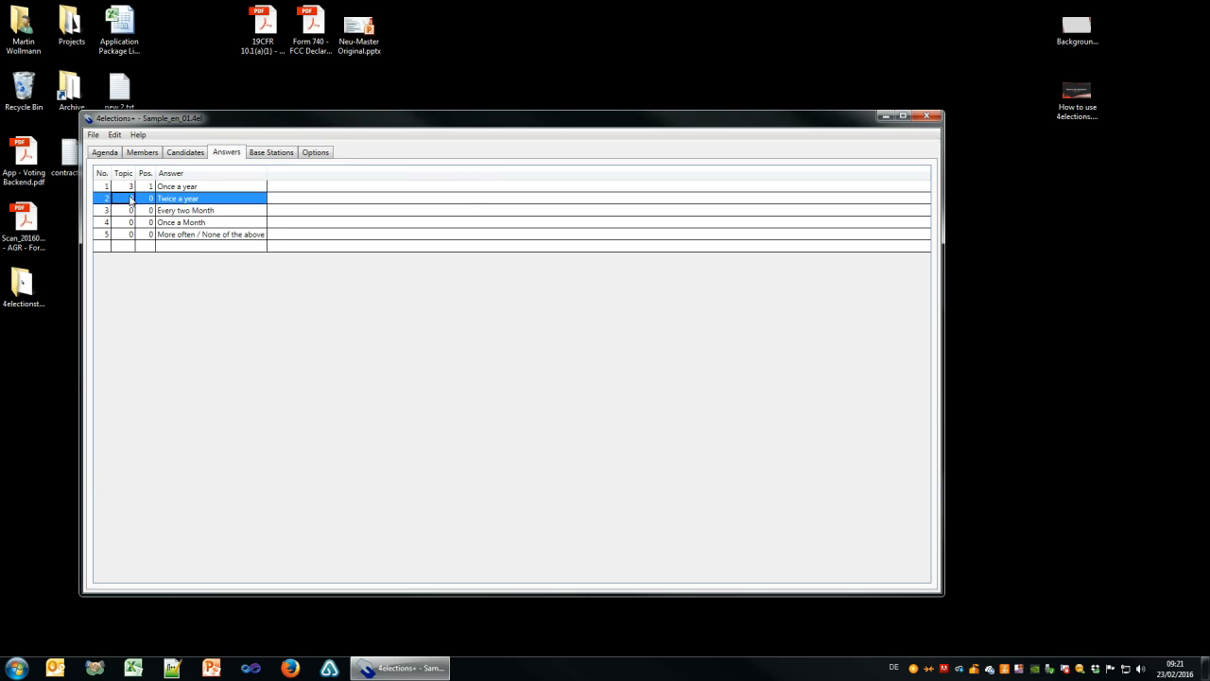
type("3")
key("Return")
type("3")
key("Return")
type("3")
key("Return")
type("3")
key("Return")
Number the positions of answers 2 to 5 consecutively as 2, 3, 4 and 5.
key("Right")
key("Up")
key("Up")
key("Up")
key("Up")
type("2")
key("Return")
type("34")
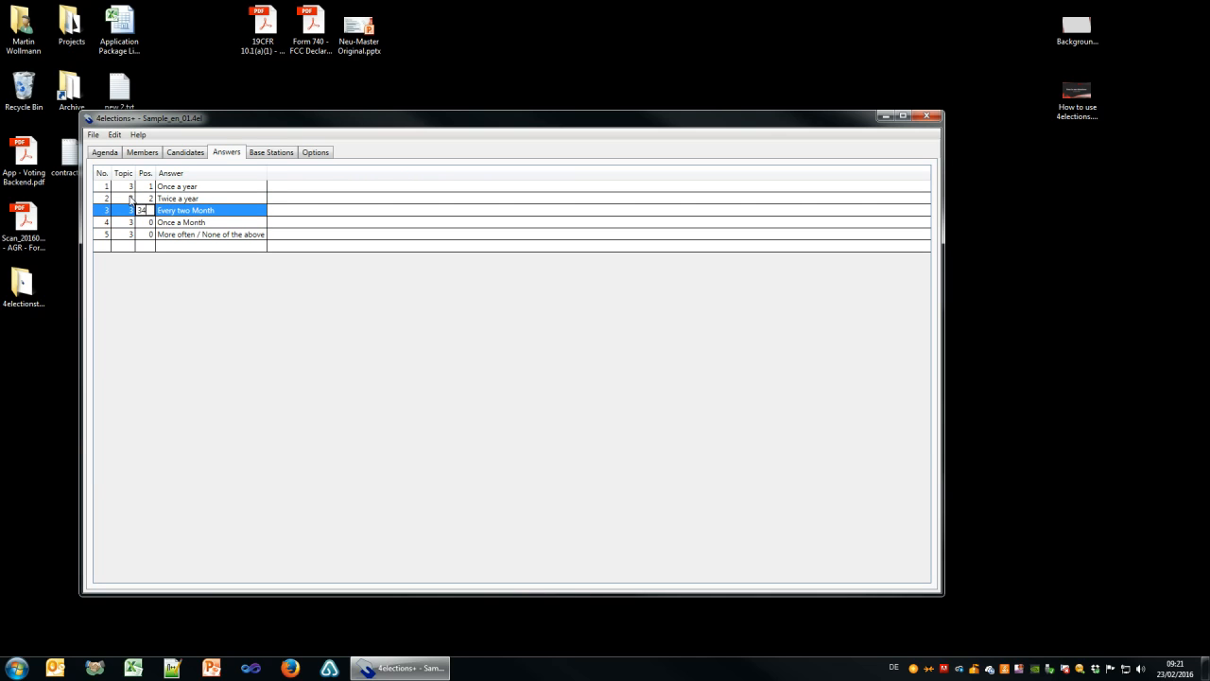
key("Return")
key("Up")
type("3")
key("Return")
type("4")
key("Return")
type("5")
key("Return")
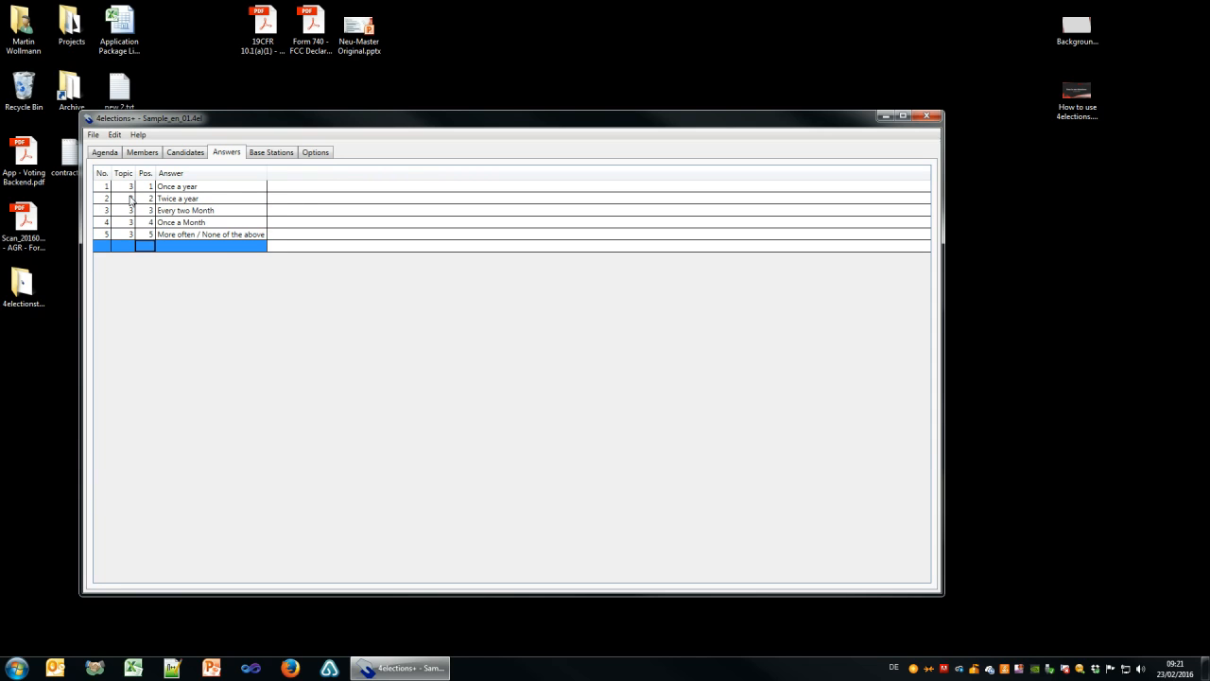
Save the voting file with the completed answer list.
left_click(221, 225)
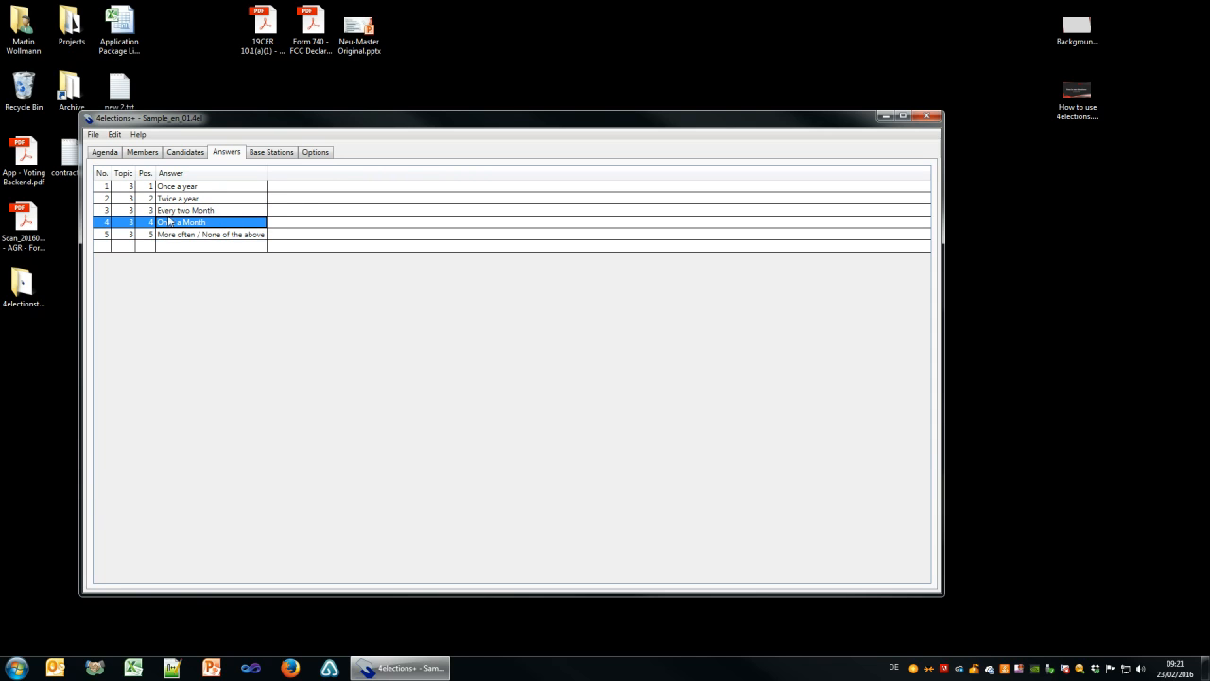
left_click(96, 135)
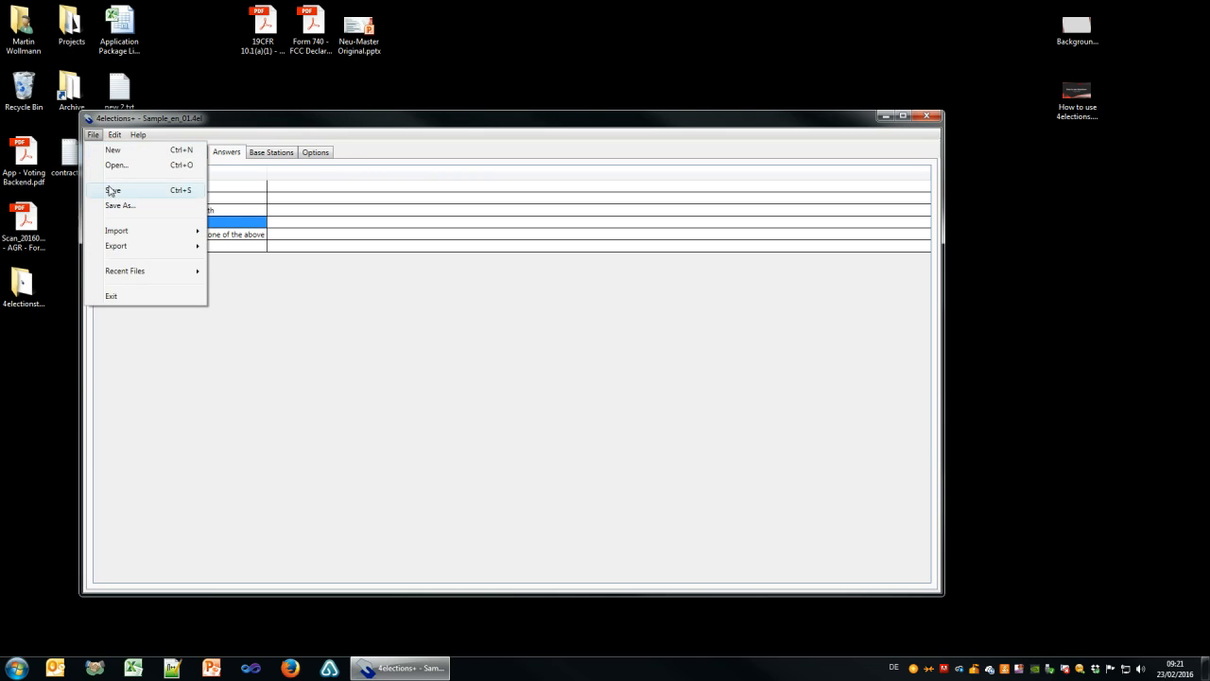
left_click(114, 192)
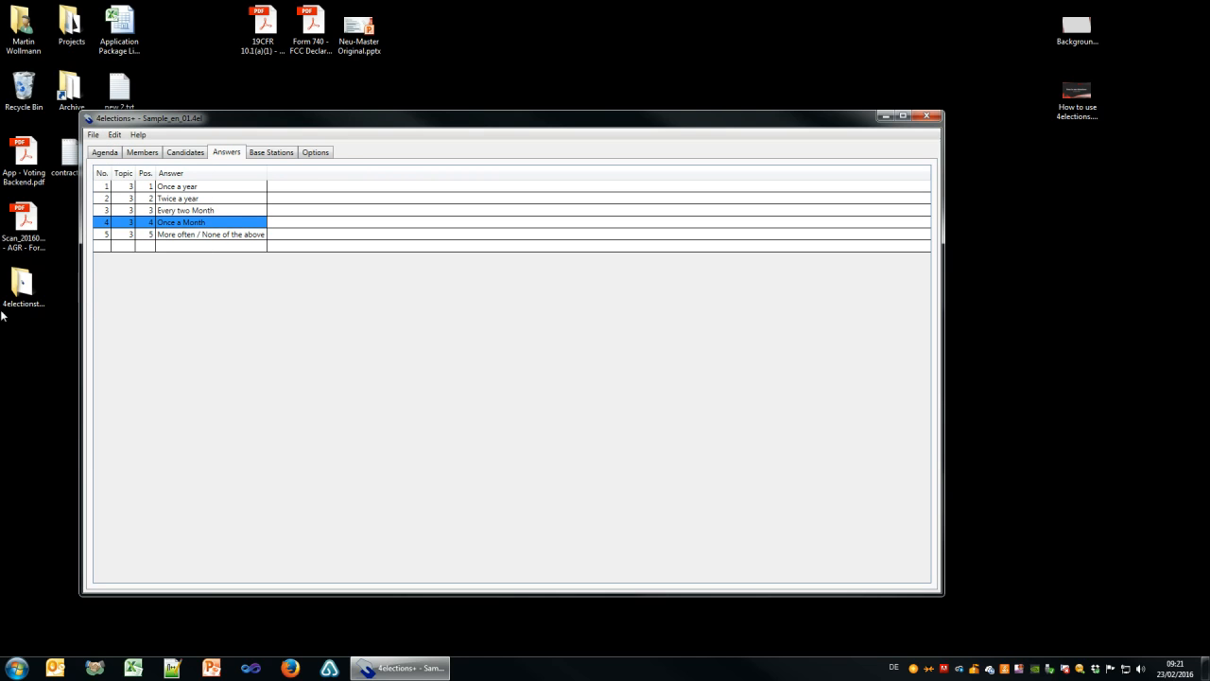
Open the 4electionstutorial folder from the desktop and look through its Images folder.
left_click(24, 299)
left_click_drag(416, 120, 561, 110)
left_click(26, 296)
double_click(26, 296)
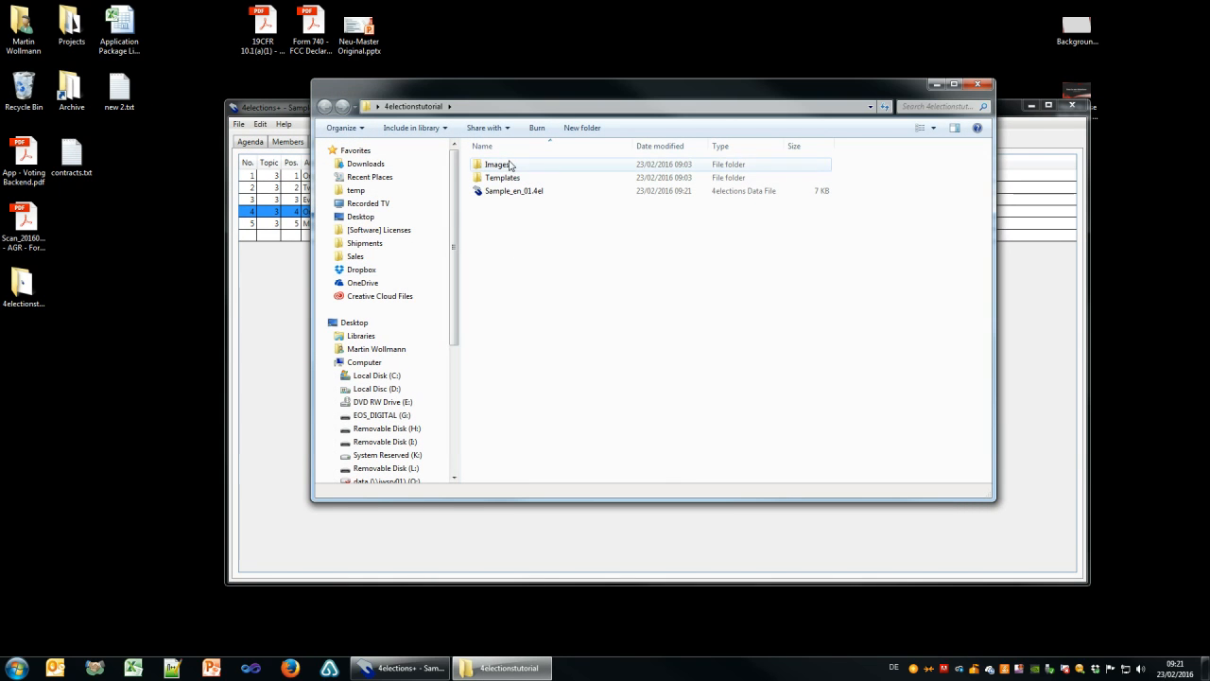
double_click(499, 164)
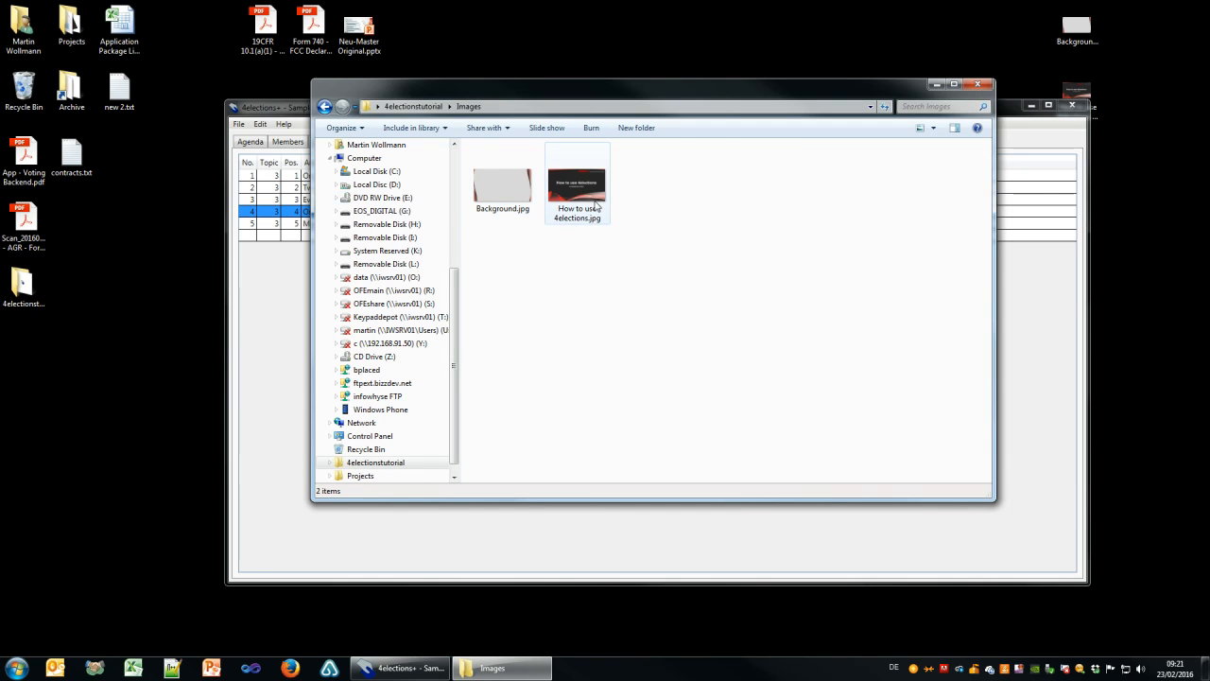
key("BackSpace")
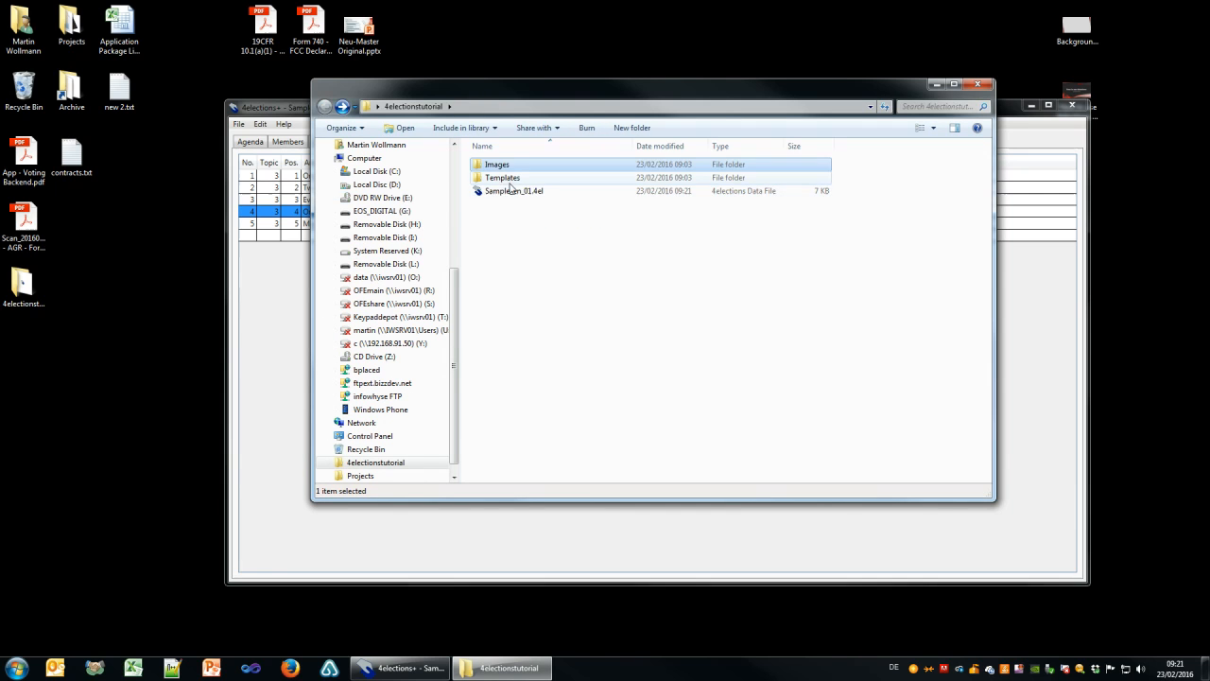
Open Strings.csv from the Templates folder's en subfolder in Notepad++ and examine its text strings.
double_click(502, 177)
double_click(503, 167)
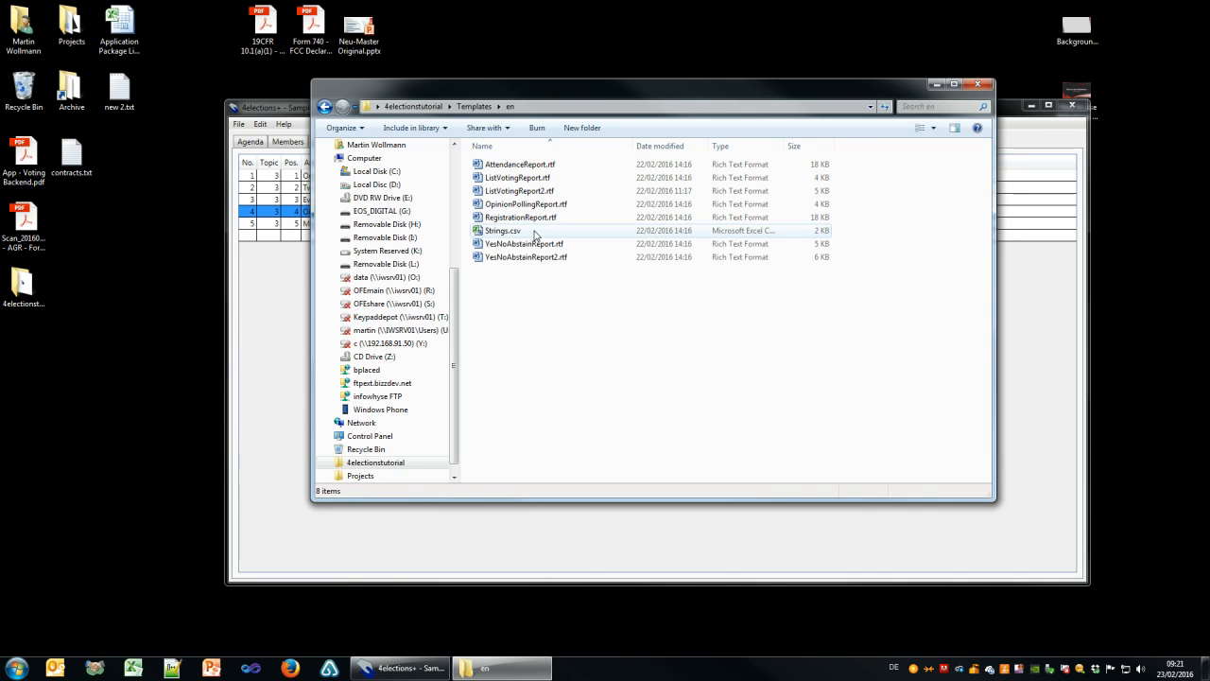
left_click(503, 234)
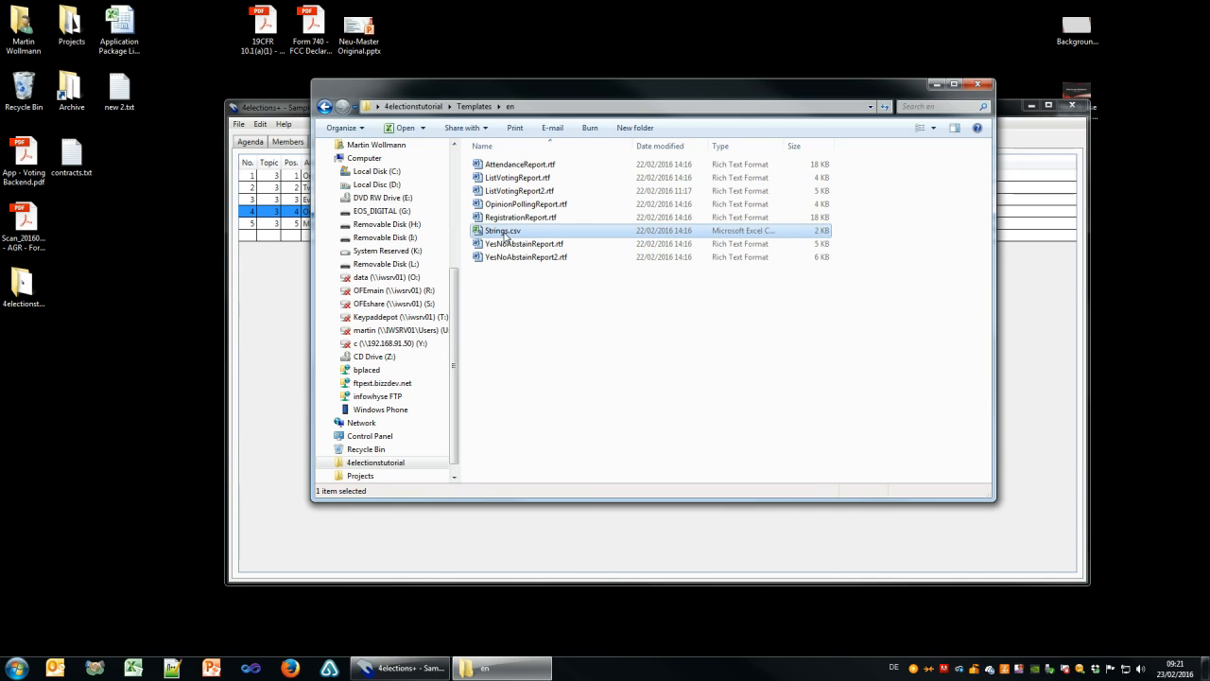
right_click(505, 236)
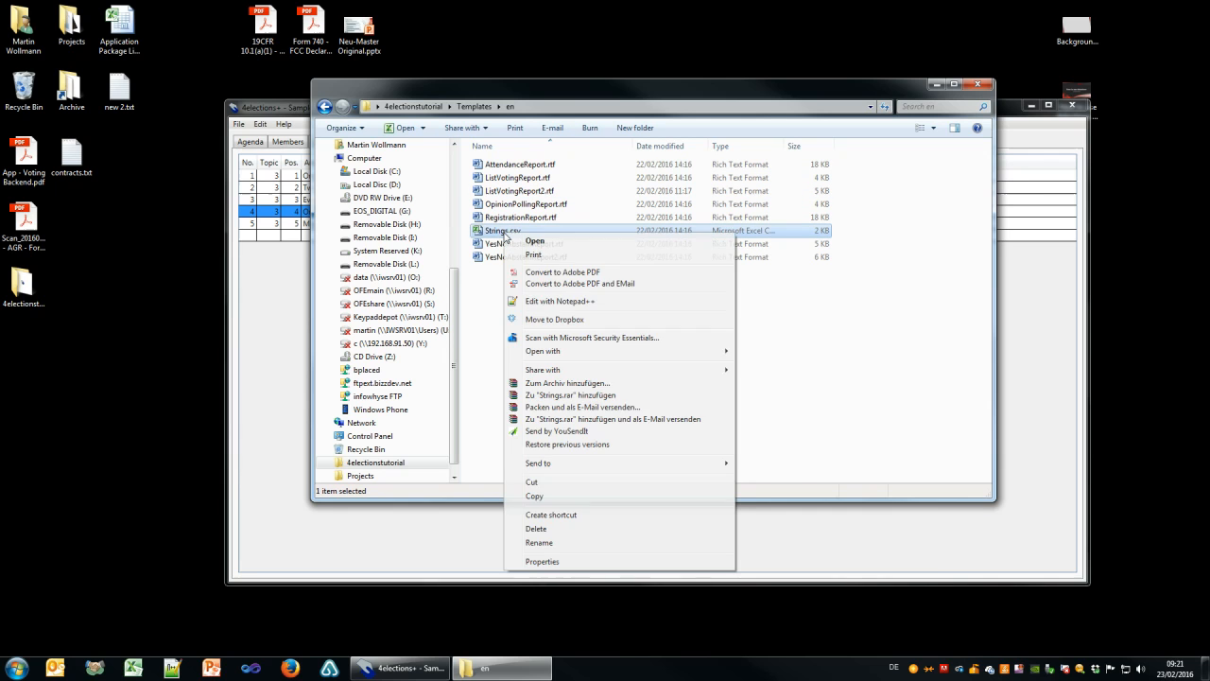
left_click(539, 301)
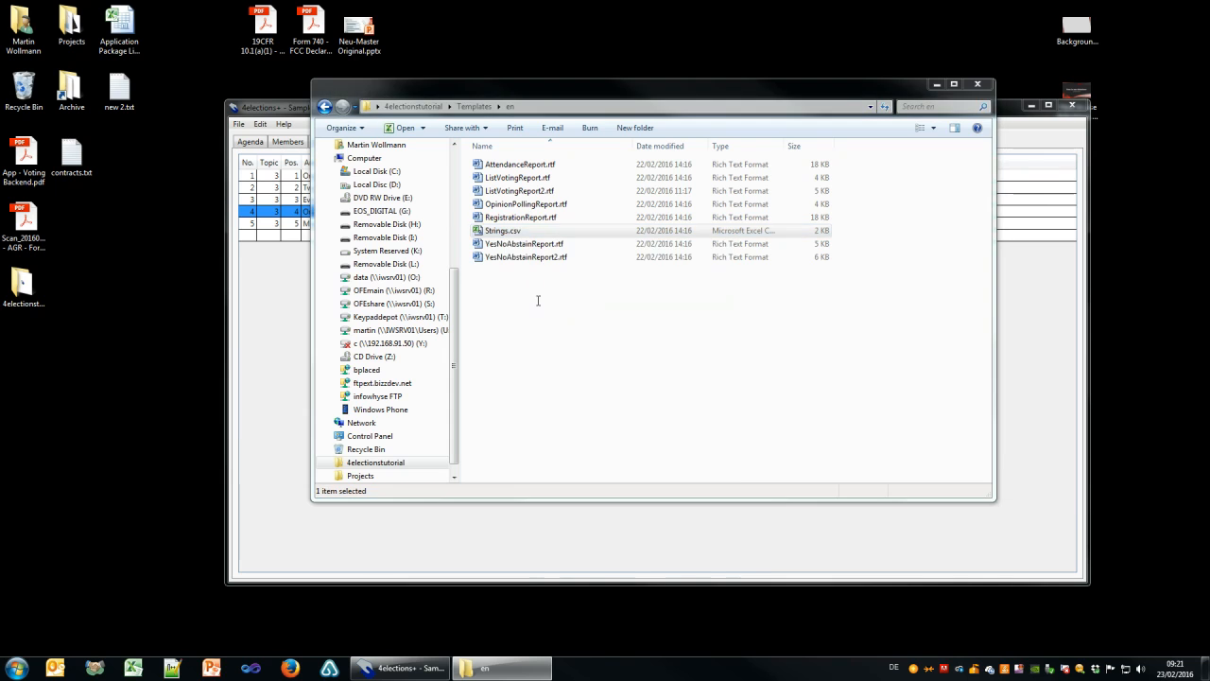
left_click(402, 202)
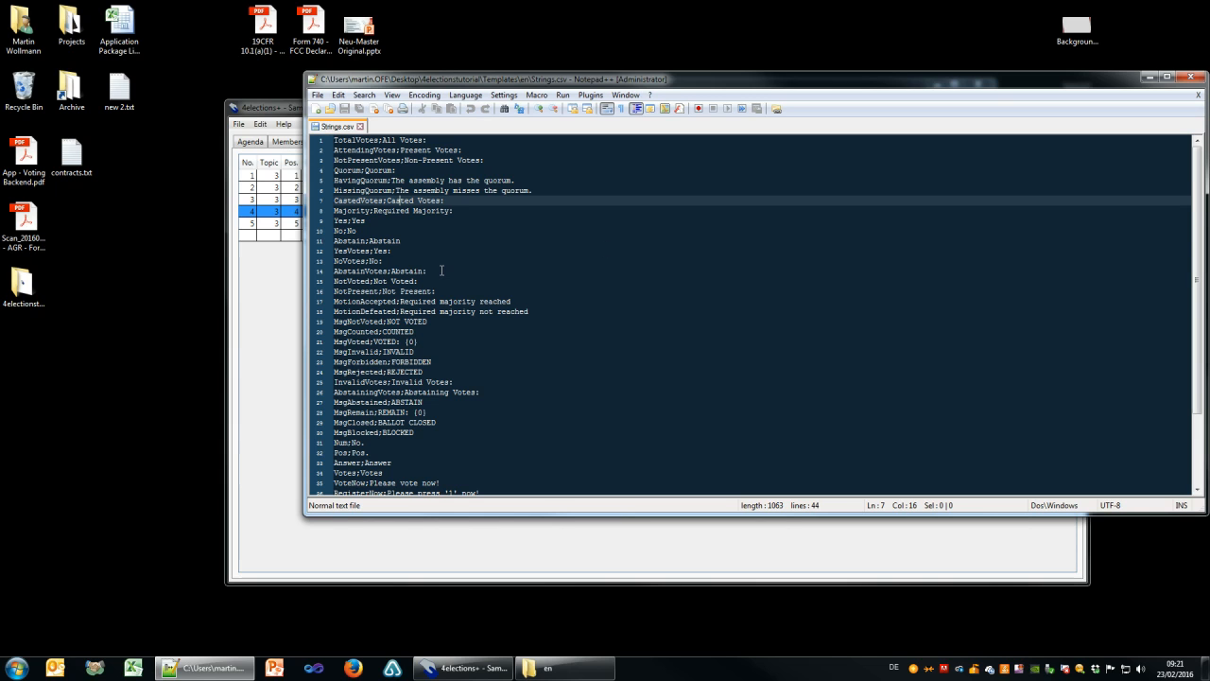
scroll(442, 269, "down", 2)
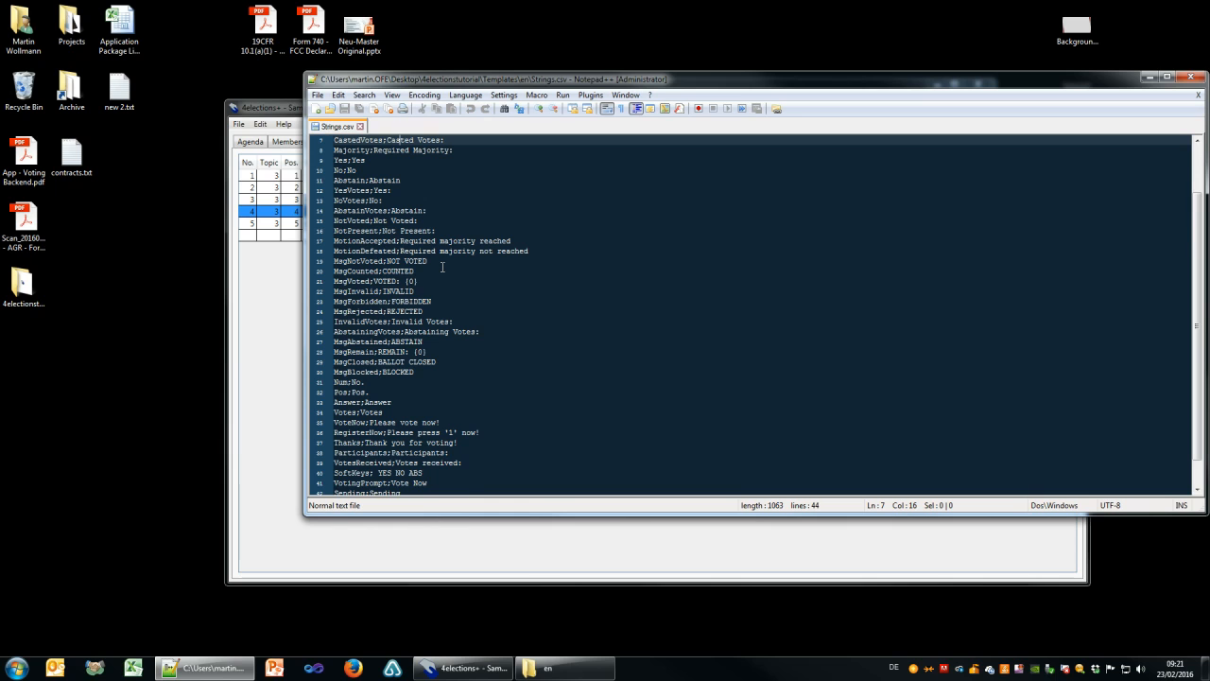
Examine the keypad message strings in Strings.csv from MsgNotVoted to MsgRejected.
scroll(441, 268, "down", 1)
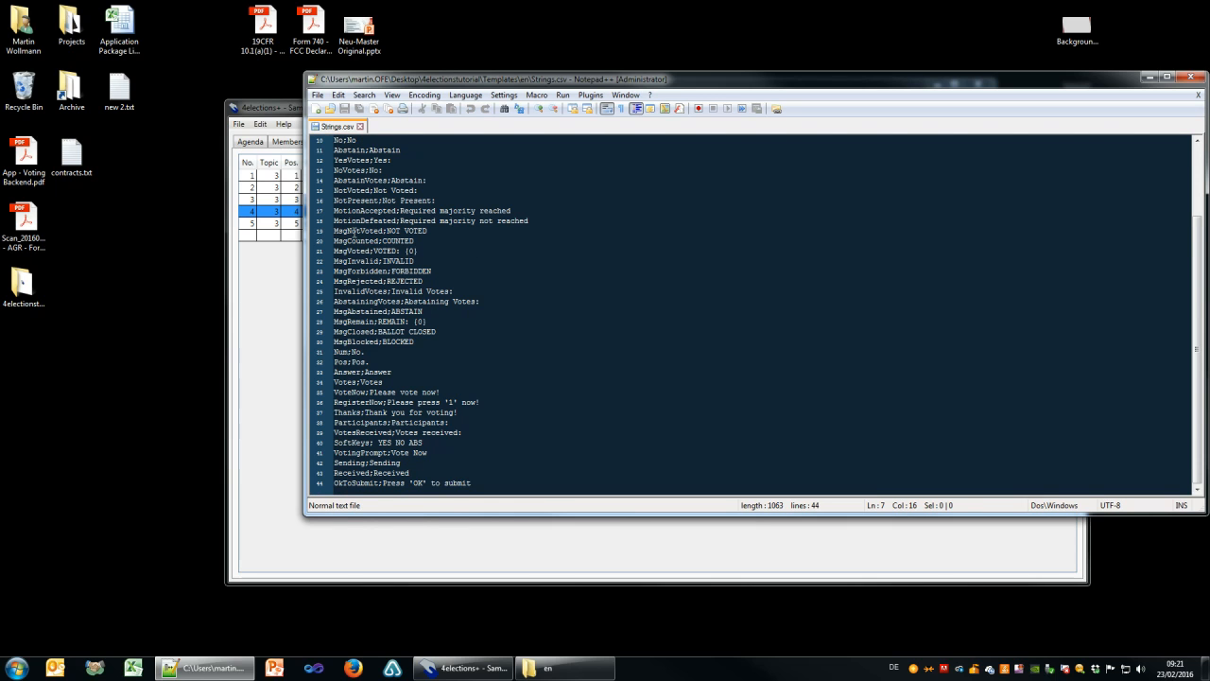
left_click(345, 231)
key("Down")
key("Down")
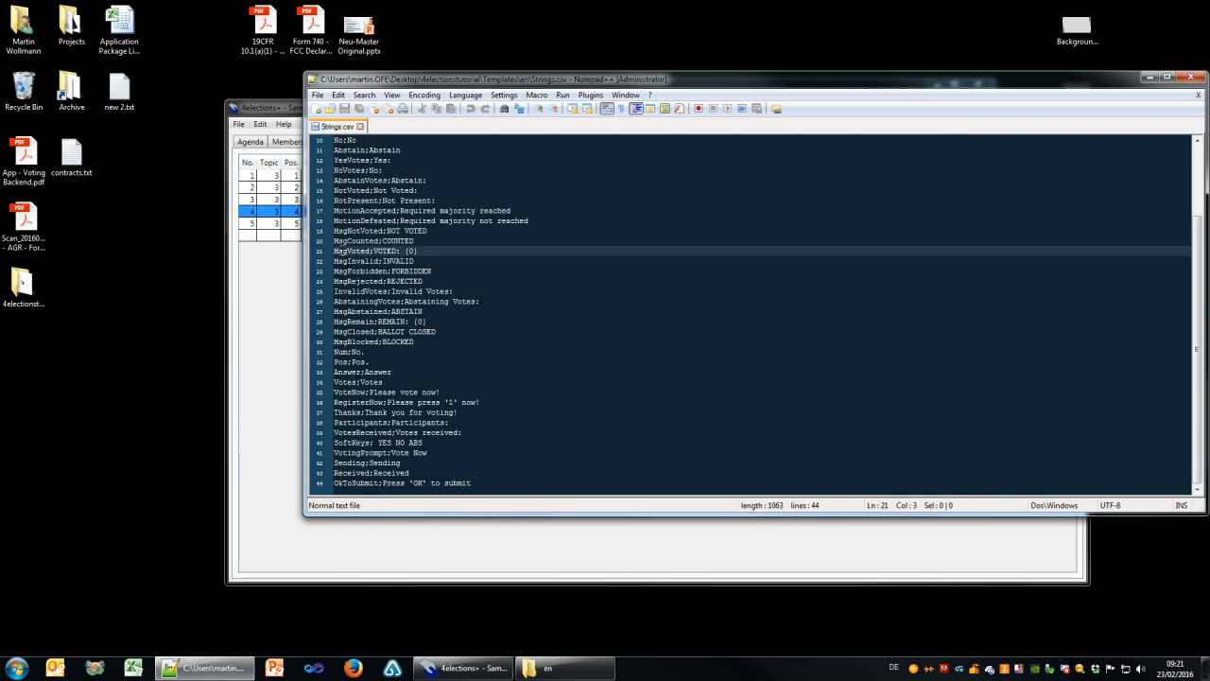
key("Down")
key("Down")
key("Down")
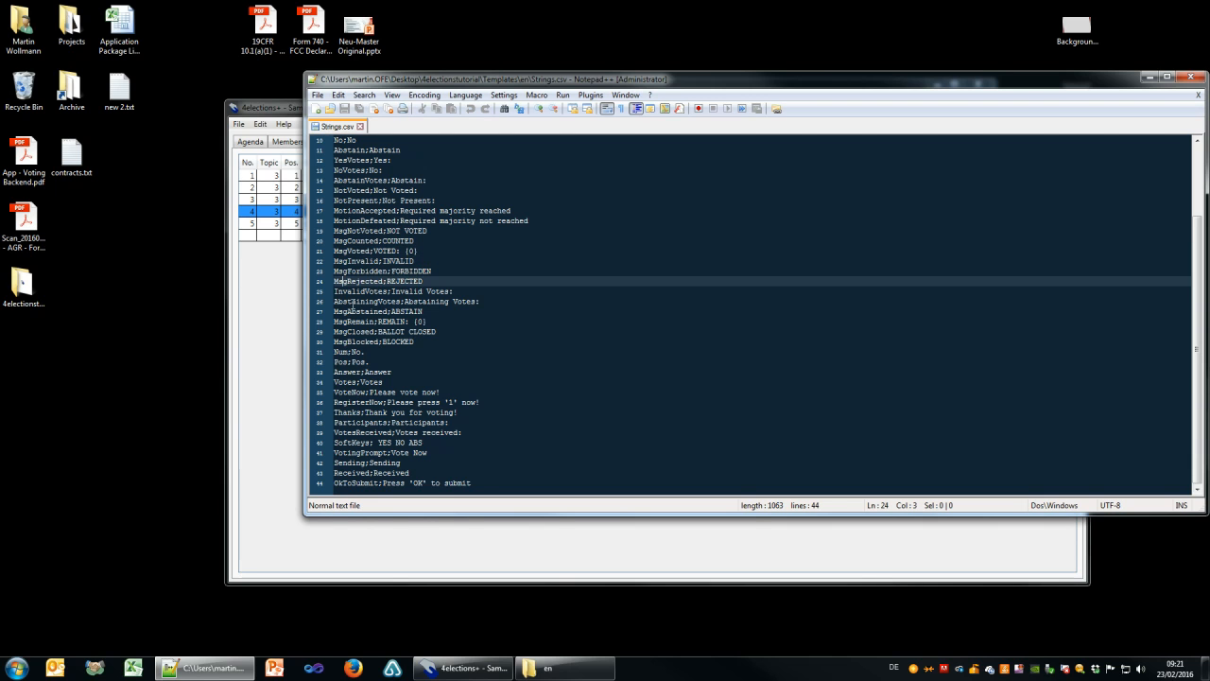
scroll(355, 302, "up", 3)
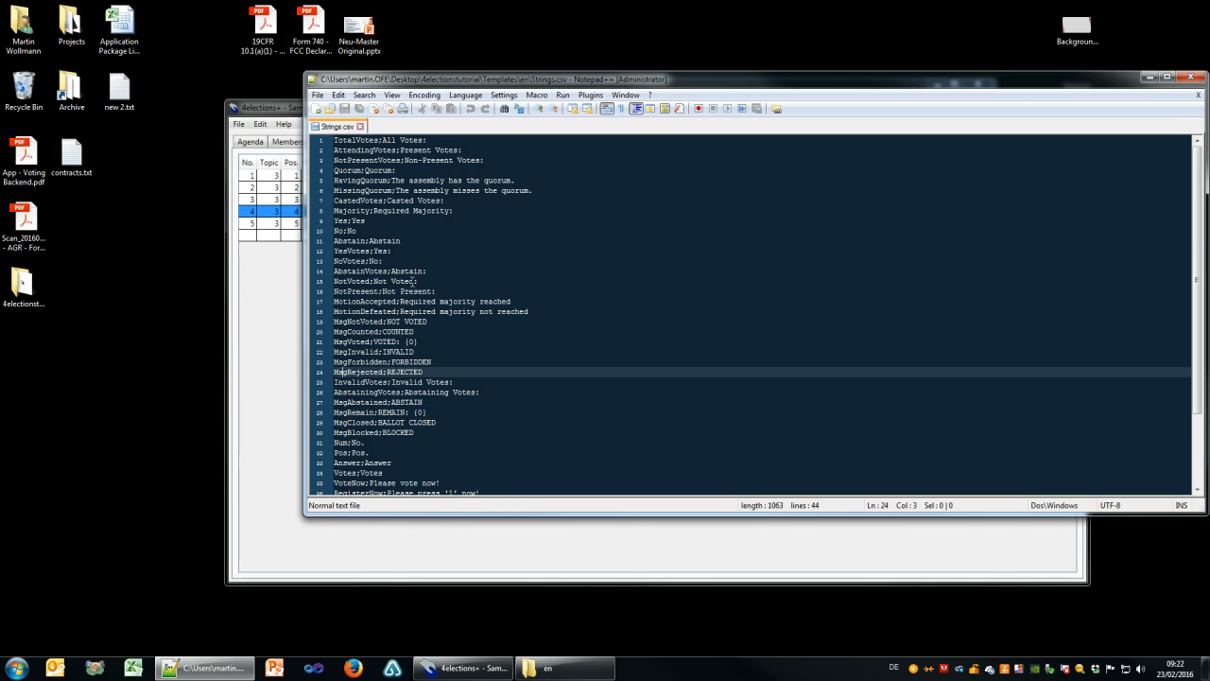
Change the Abstain text to "Abs:" and the Yes text to "Si" in Strings.csv.
double_click(385, 241)
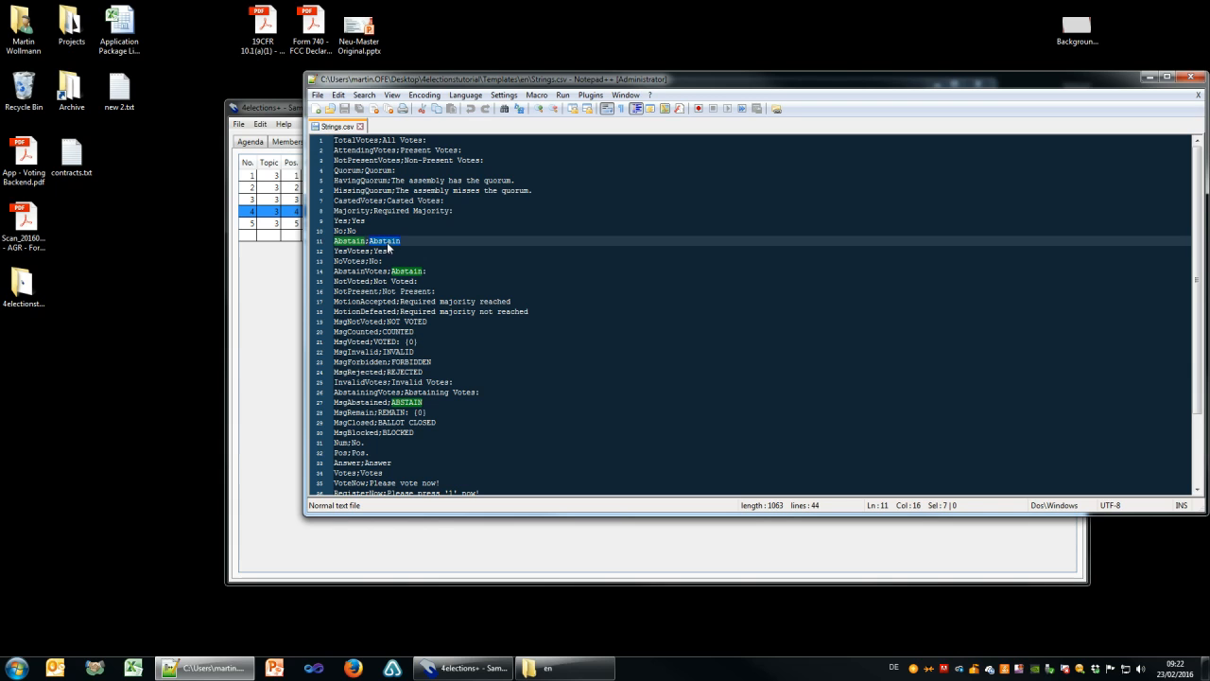
type("Abs")
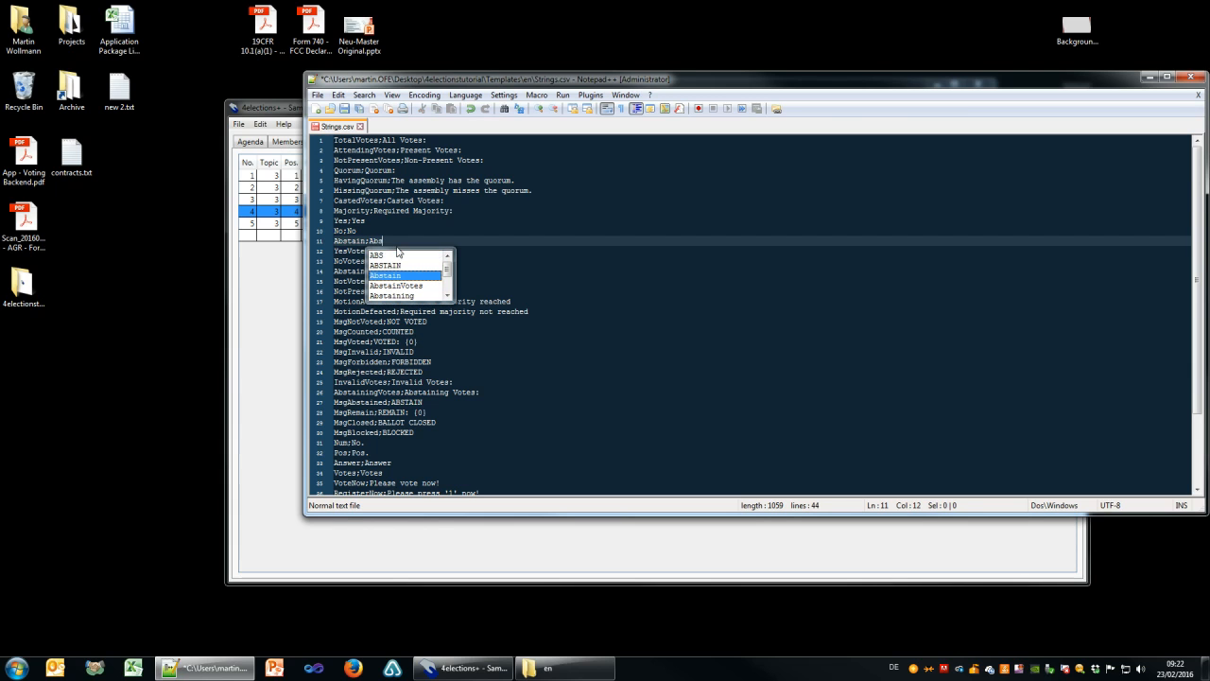
left_click(406, 250)
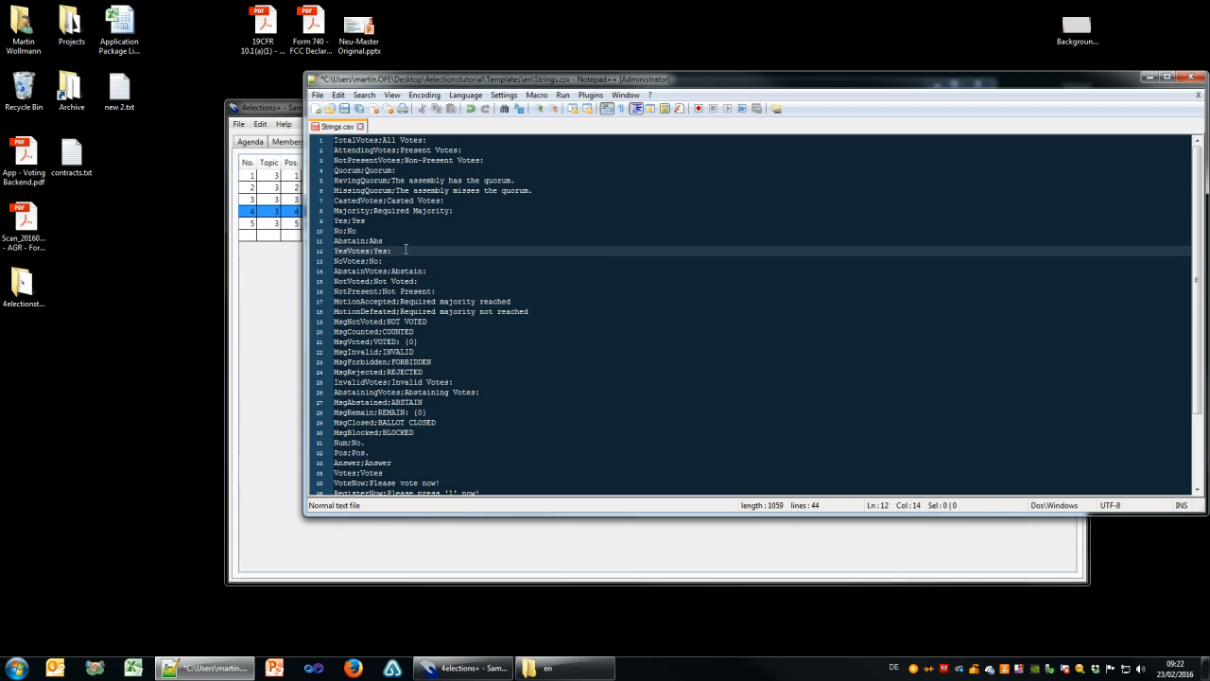
left_click(402, 242)
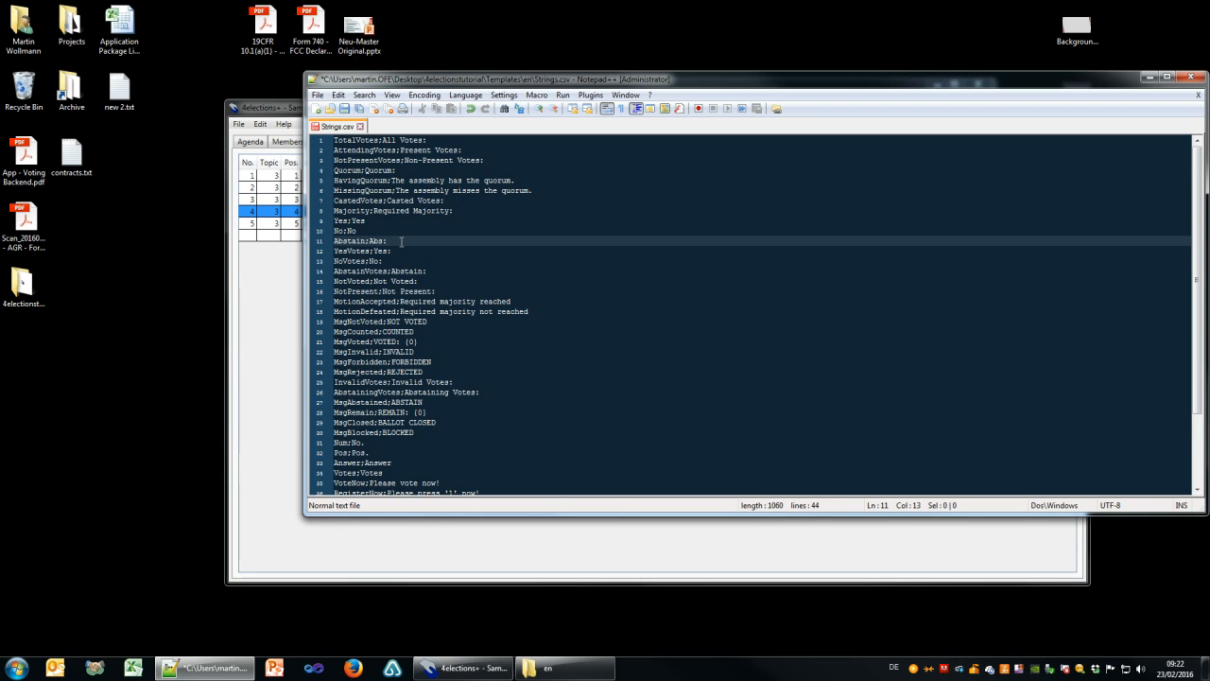
double_click(380, 252)
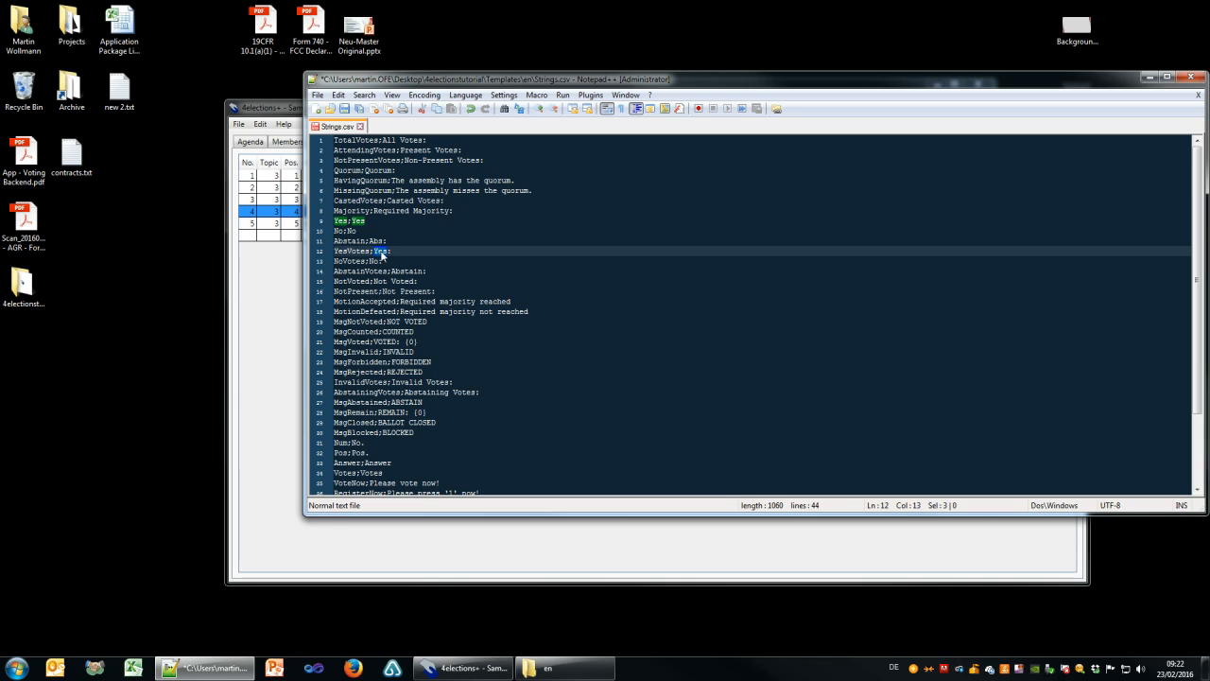
double_click(357, 222)
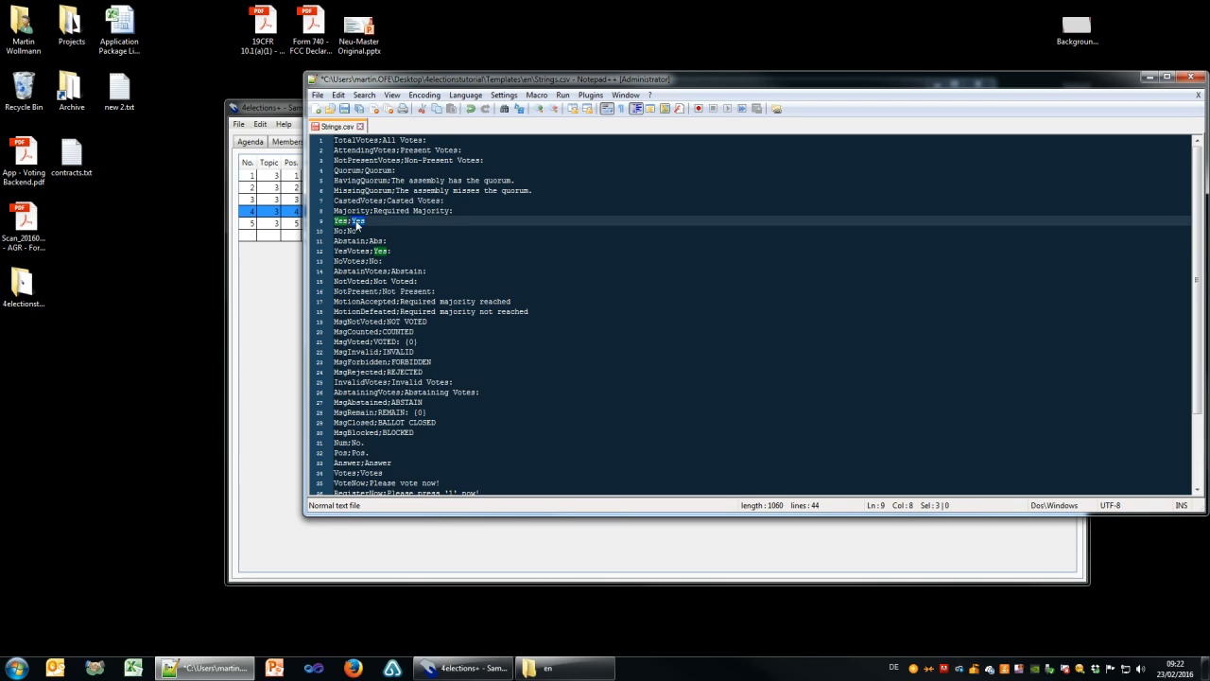
type("Si")
Set the Yes, No and Abstain texts to "Ja", "Nein" and "Ent:" and save Strings.csv.
double_click(351, 230)
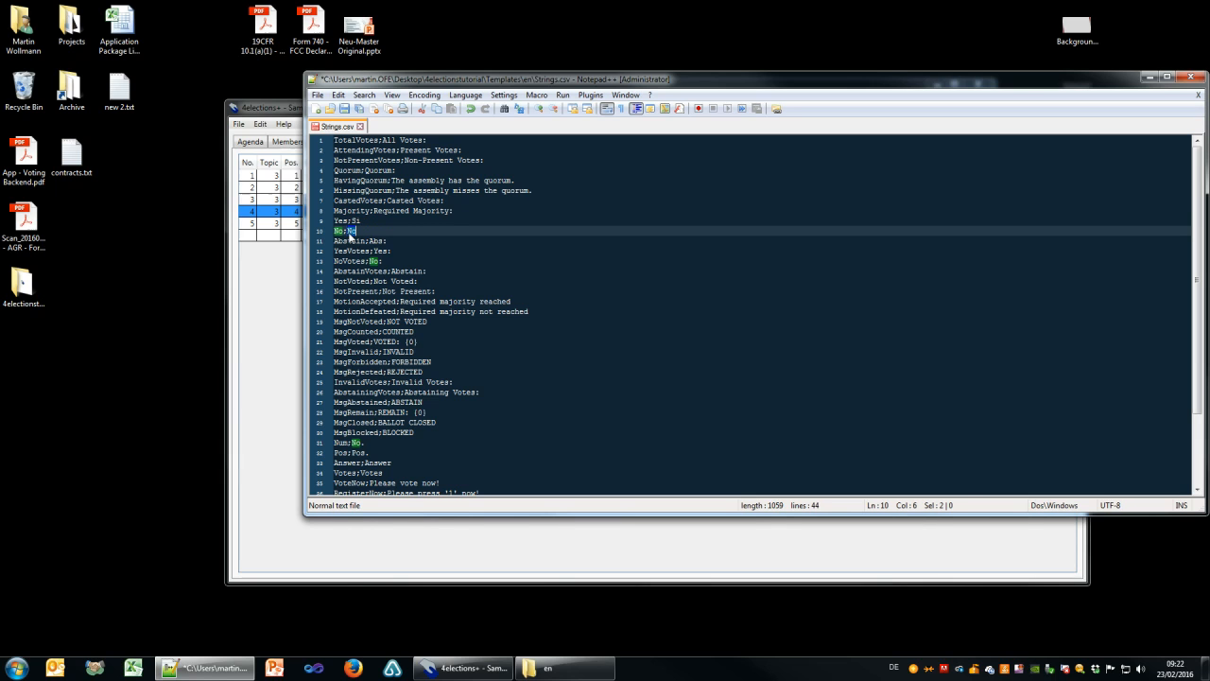
key("Up")
key("BackSpace")
key("BackSpace")
type("Ja")
key("Down")
type("Nein")
key("Down")
key("Delete")
key("Delete")
type("ENT")
key("BackSpace")
key("BackSpace")
type("nt")
key("ctrl+s")
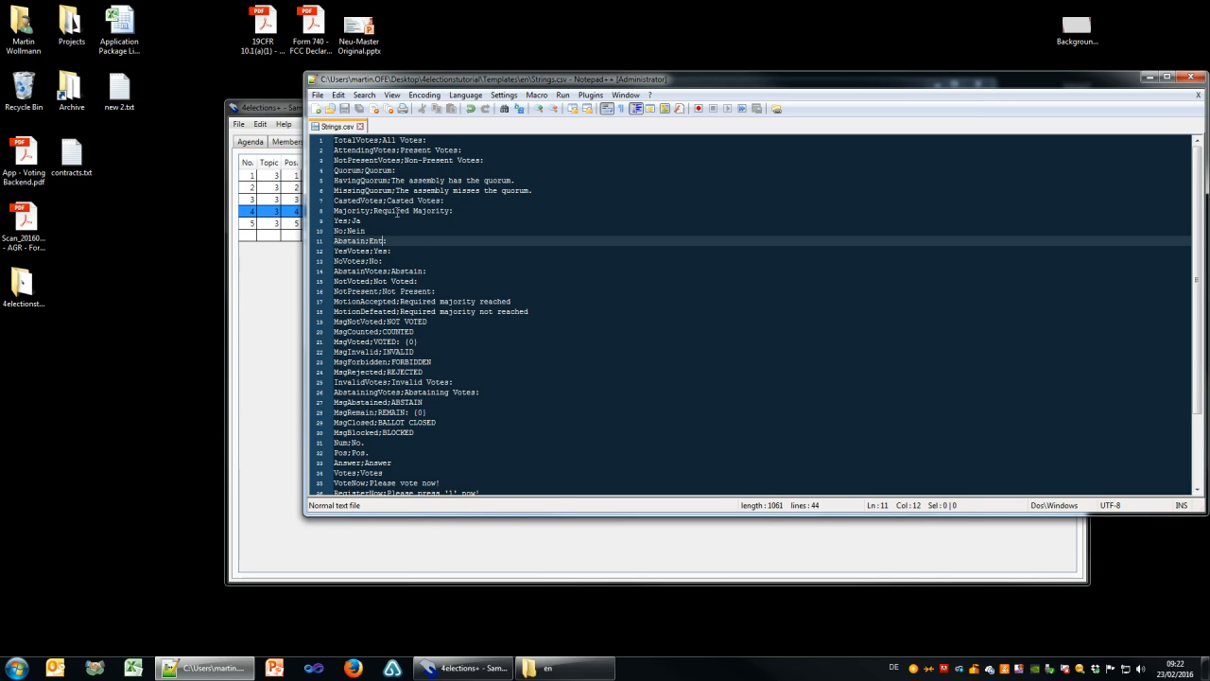
Look through the remaining text strings, close Strings.csv and return to the en template folder.
left_click_drag(981, 85, 738, 83)
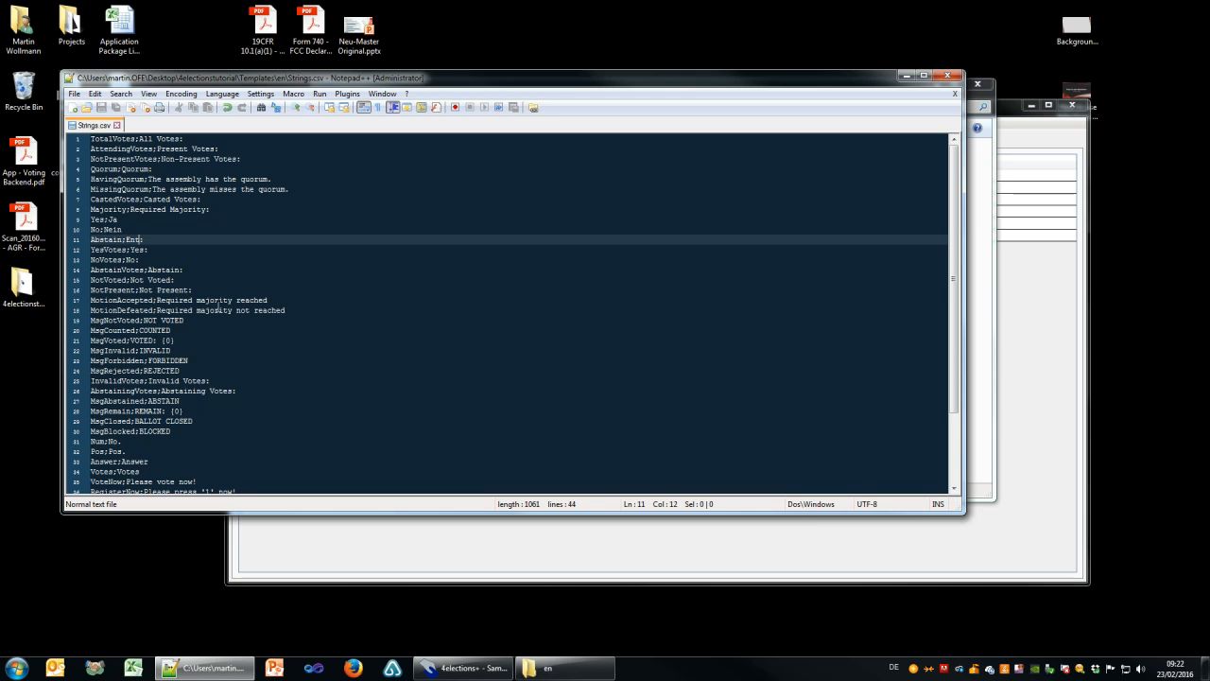
scroll(202, 329, "down", 3)
scroll(275, 329, "up", 3)
scroll(265, 328, "down", 3)
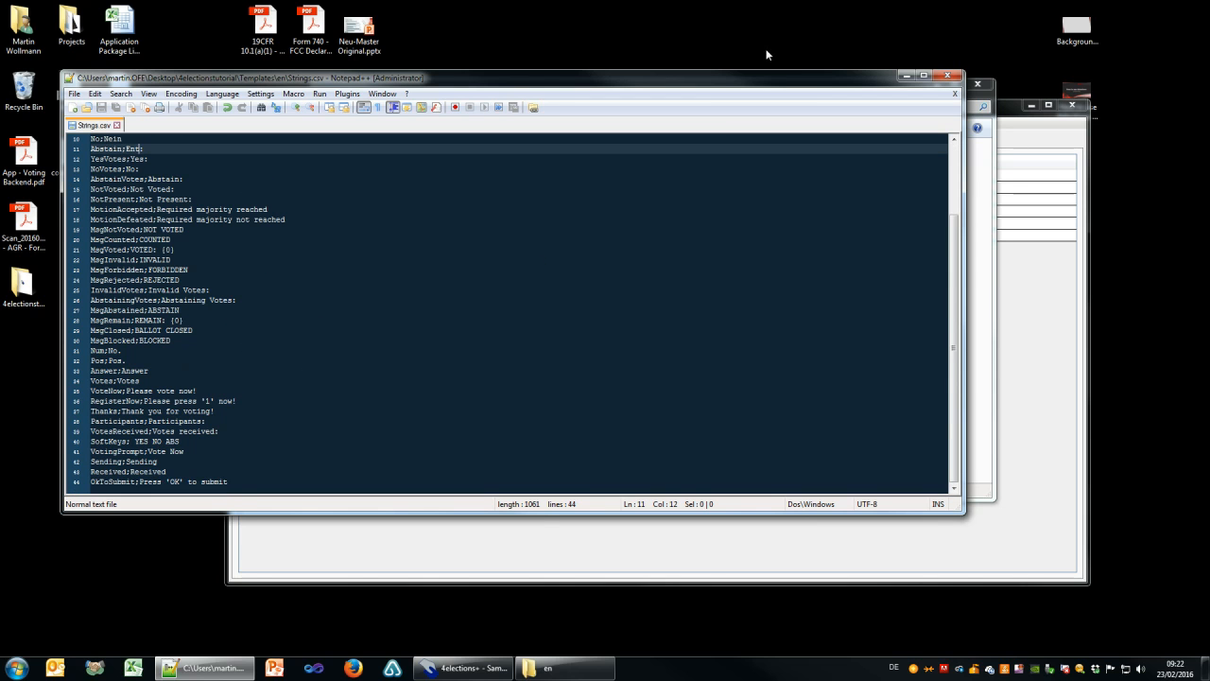
left_click(947, 75)
left_click(595, 320)
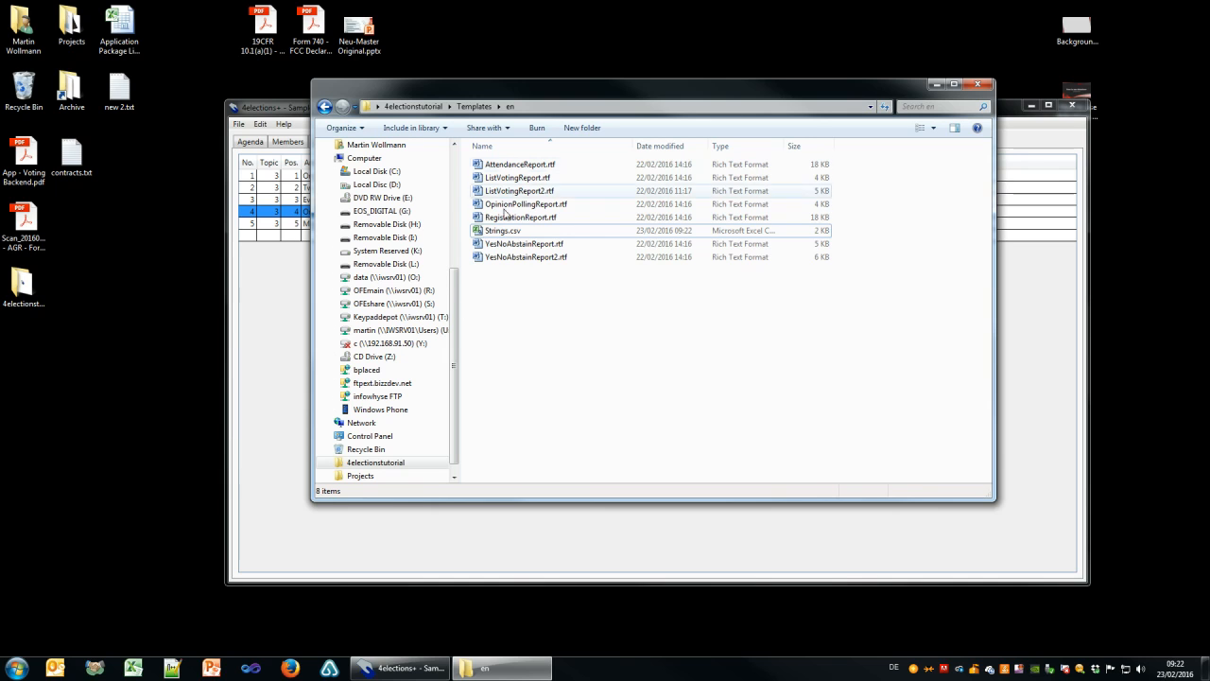
Open ListVotingReport2.rtf in Word and examine its topic, vote count and delegate placeholders.
left_click(519, 191)
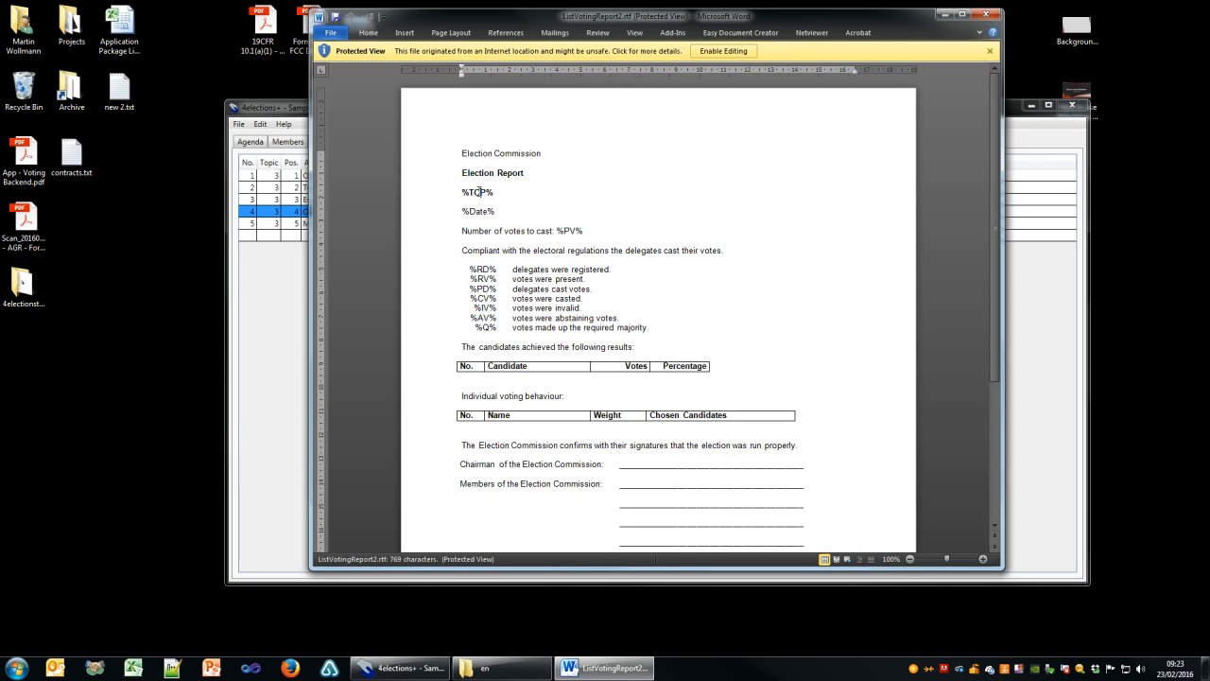
double_click(566, 229)
left_click_drag(478, 269, 487, 331)
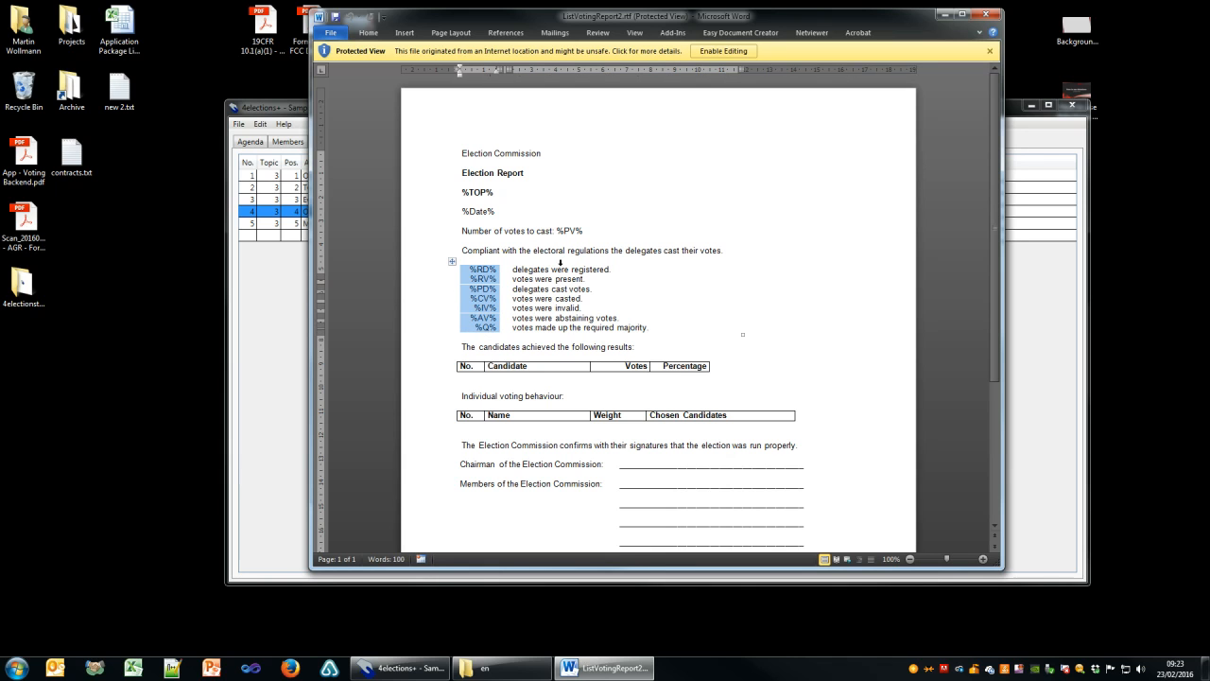
left_click(550, 279)
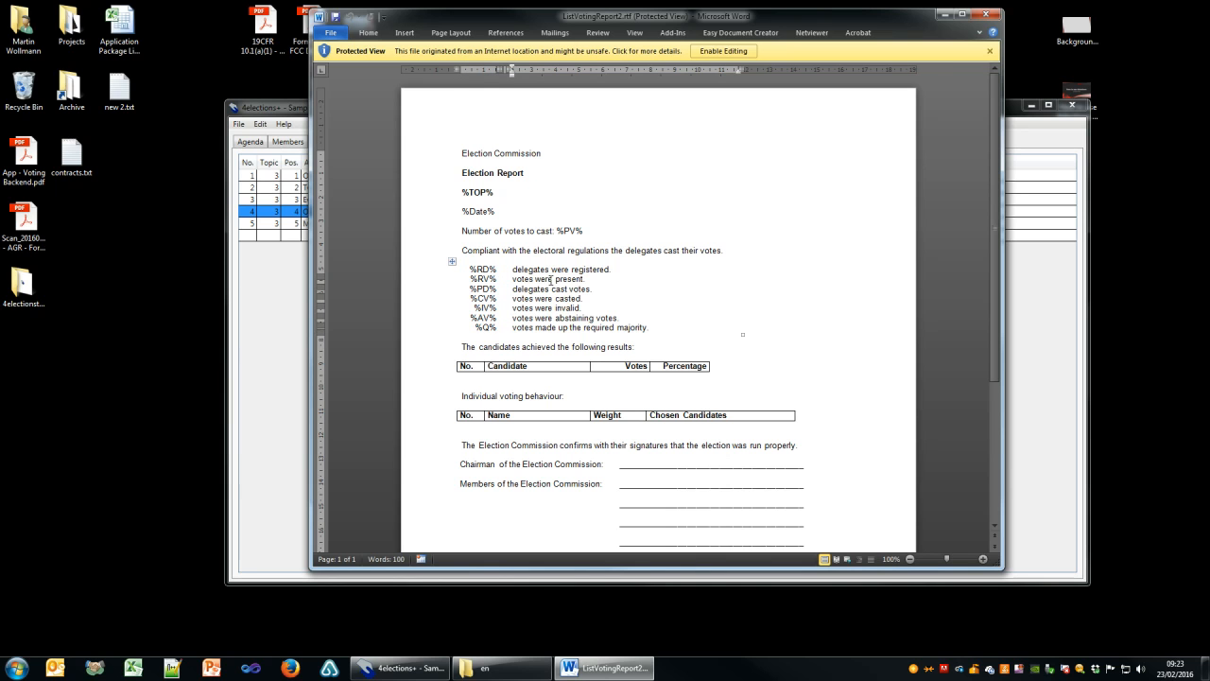
Examine the report's individual voting behaviour table and signature lines, then close ListVotingReport2.rtf.
scroll(550, 279, "down", 3)
left_click_drag(483, 264, 692, 272)
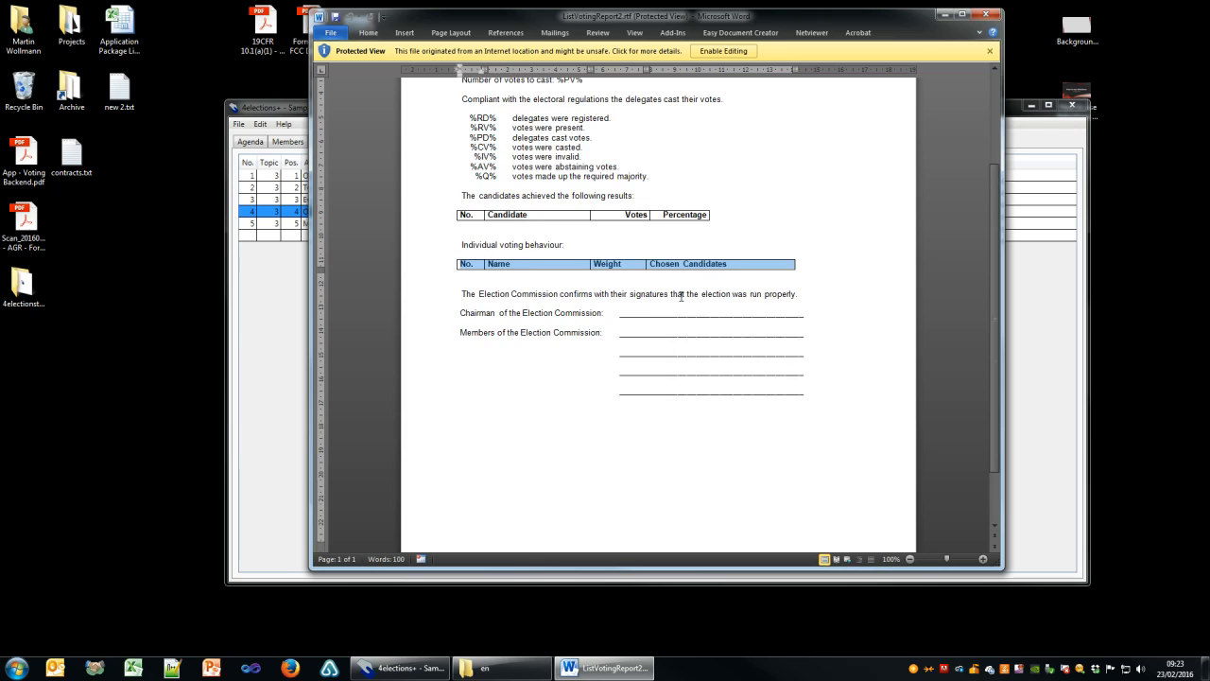
scroll(680, 293, "down", 1)
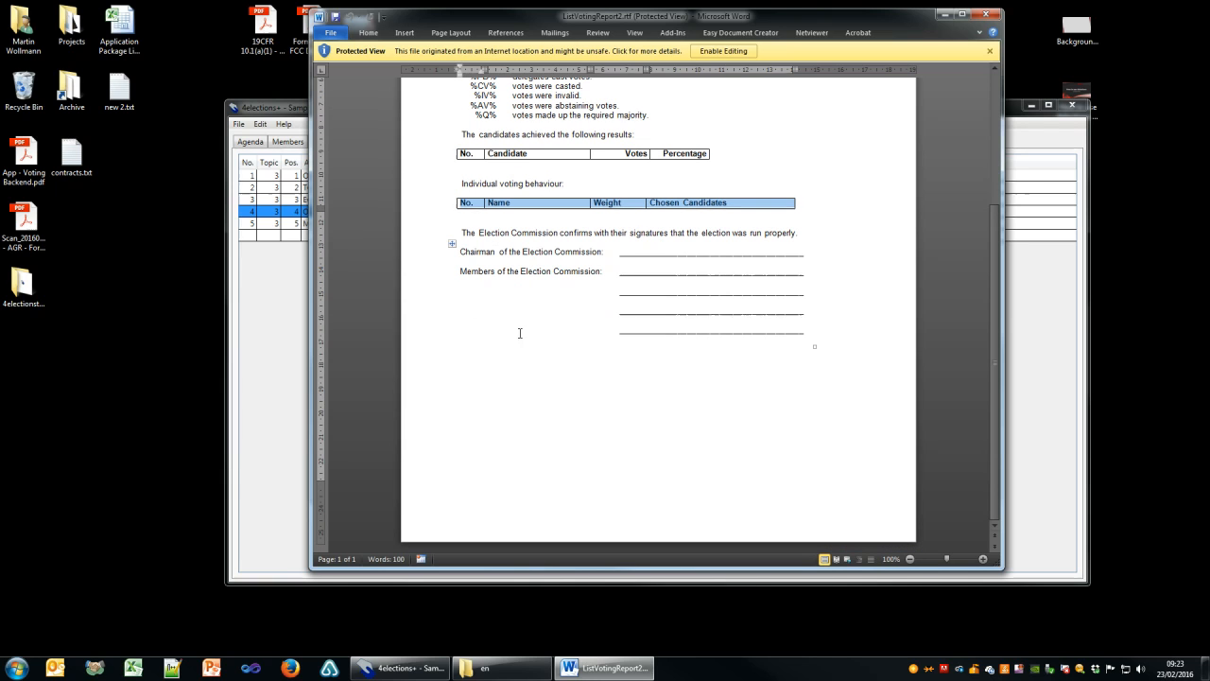
left_click_drag(425, 256, 425, 341)
left_click(584, 362)
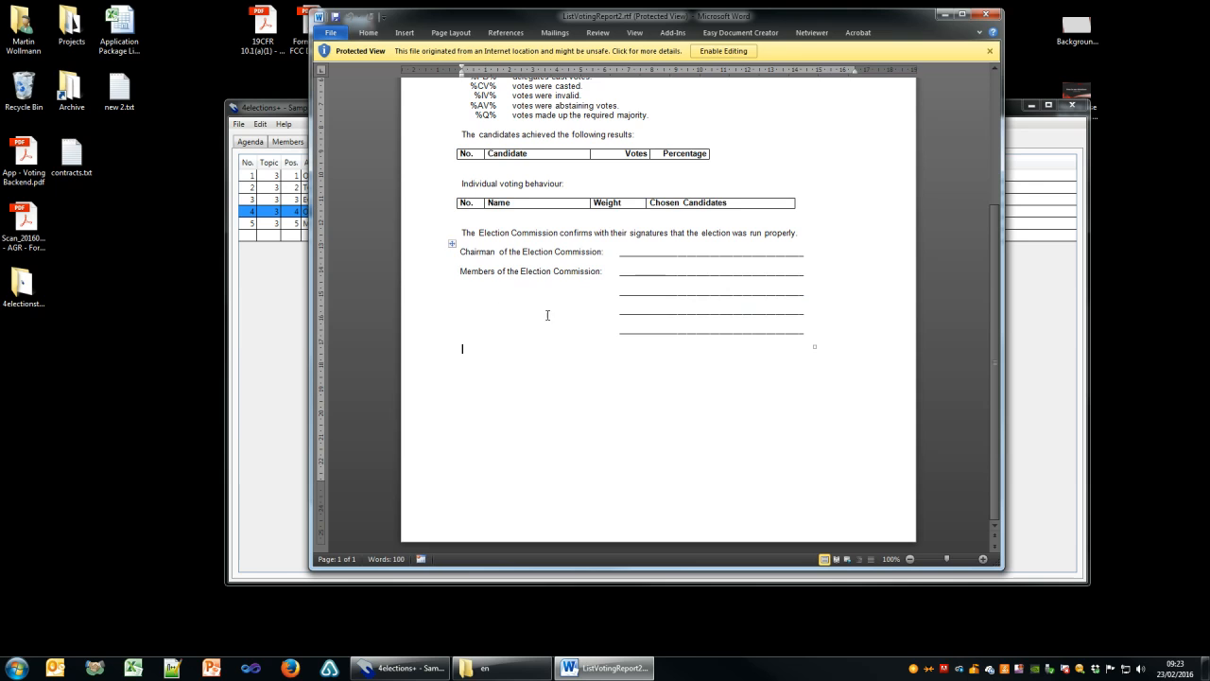
scroll(546, 315, "up", 3)
scroll(556, 316, "up", 1)
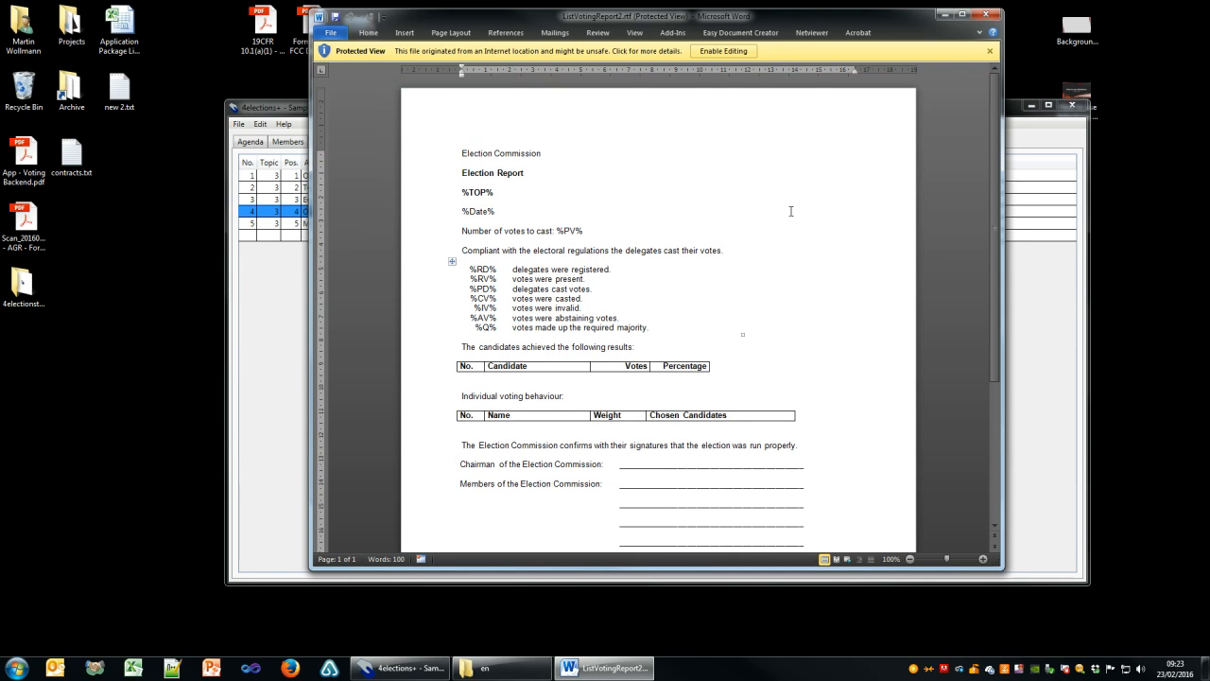
left_click(985, 17)
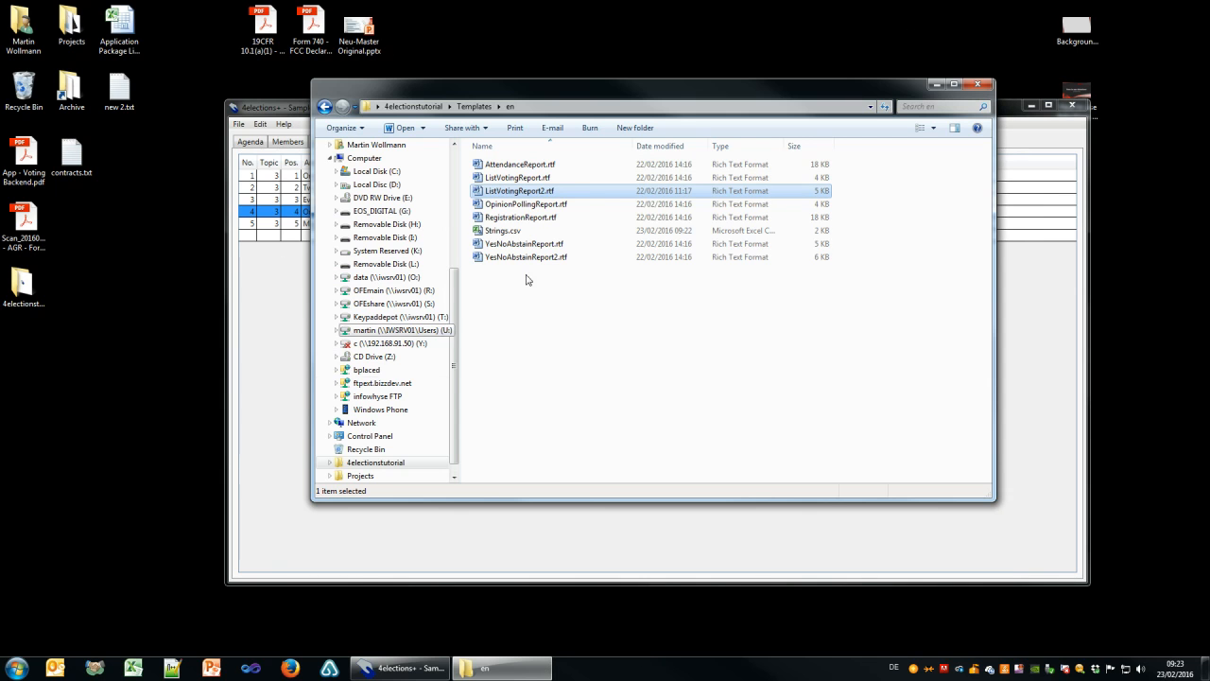
Switch to 4elections+ and add agenda topic number 4 with the name TOP4.
left_click(273, 299)
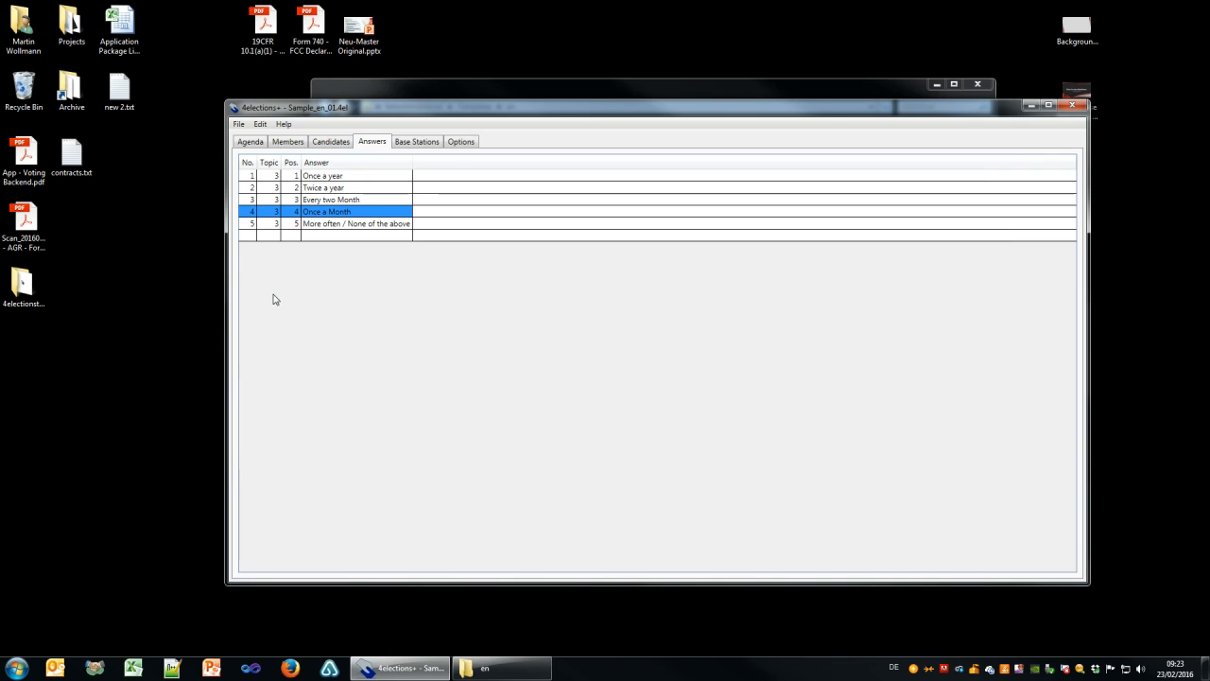
left_click(254, 144)
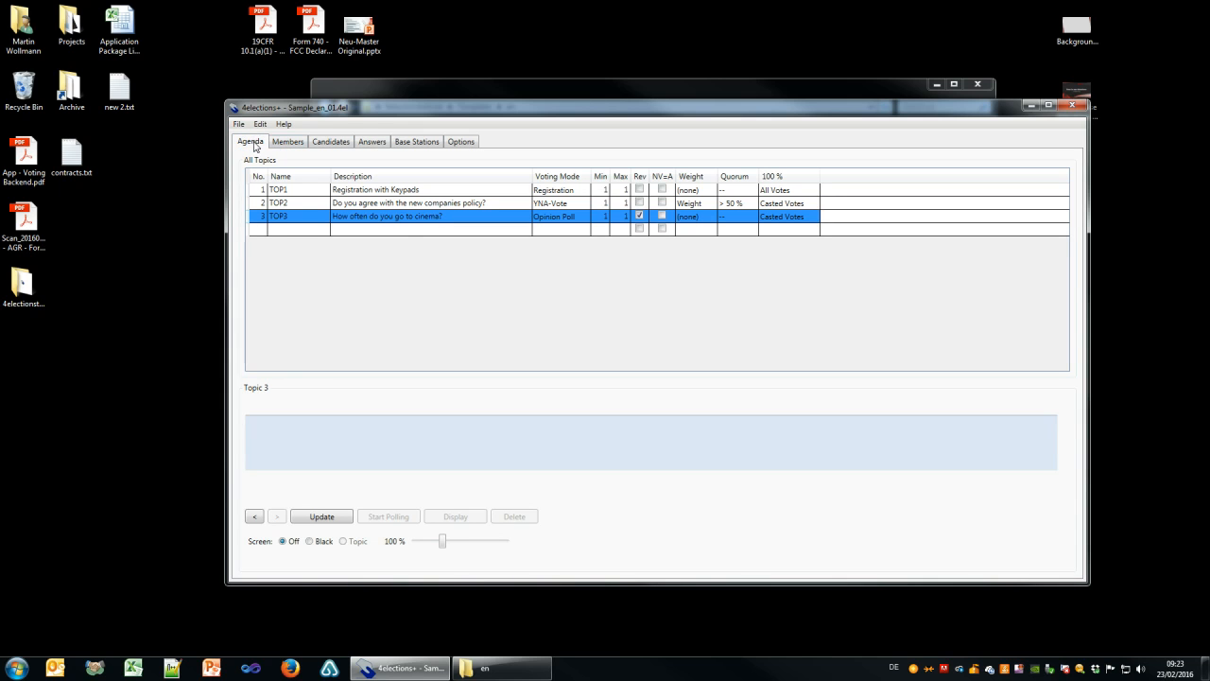
left_click(268, 233)
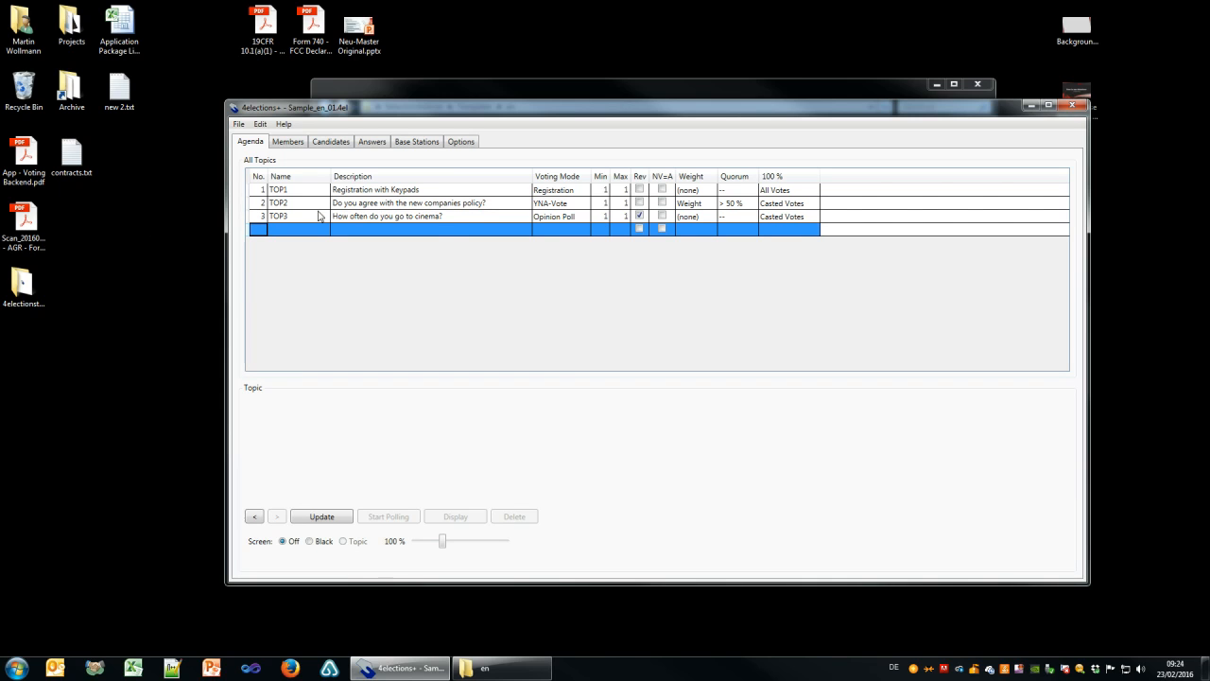
left_click(260, 232)
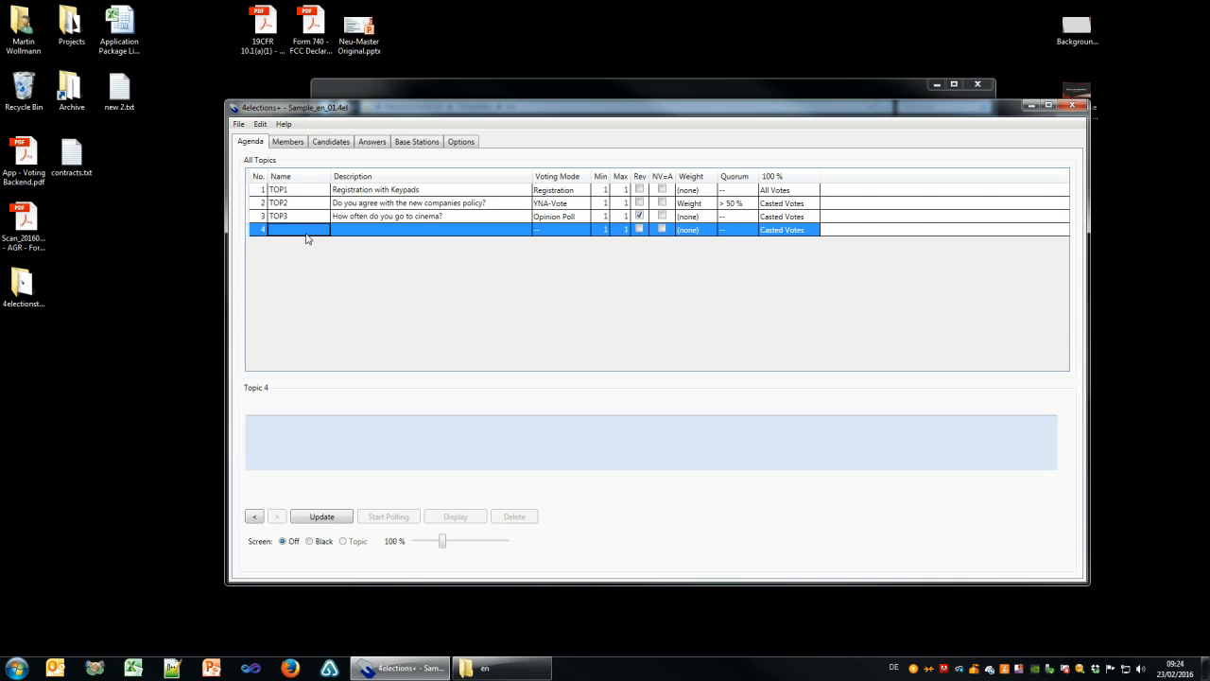
type("TOP4")
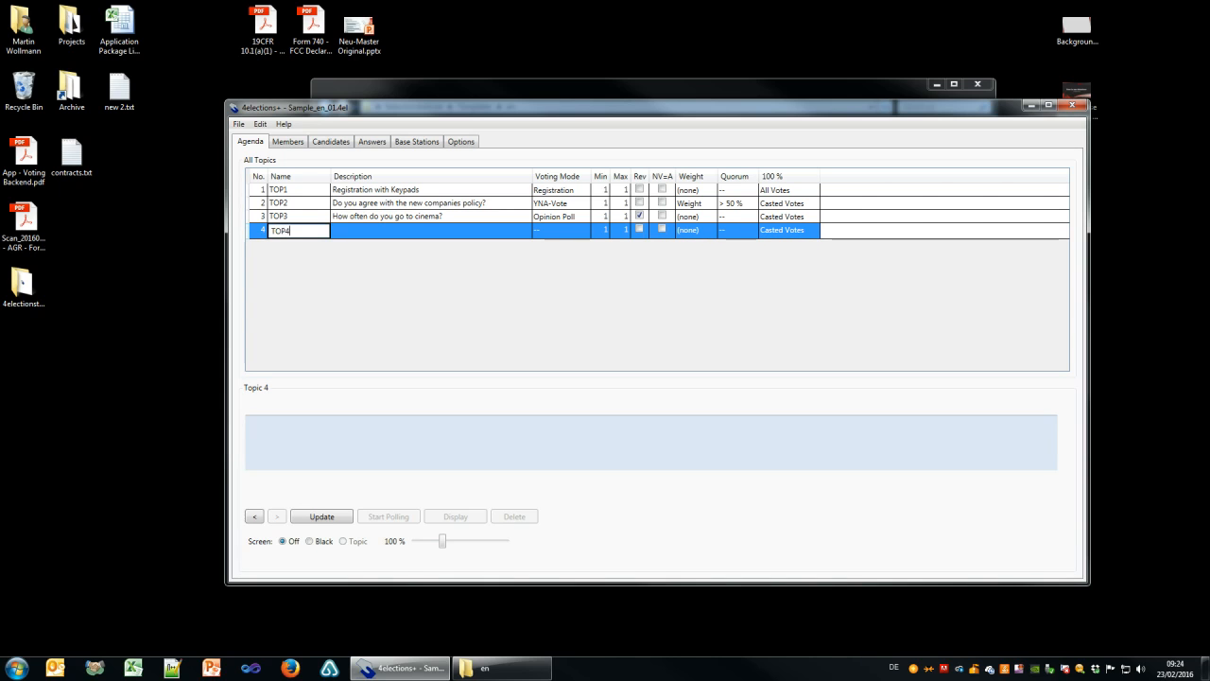
Enter "Attendence Check" as the TOP4 description and choose Attendance Check as its voting mode.
key("Tab")
type("Attendence ")
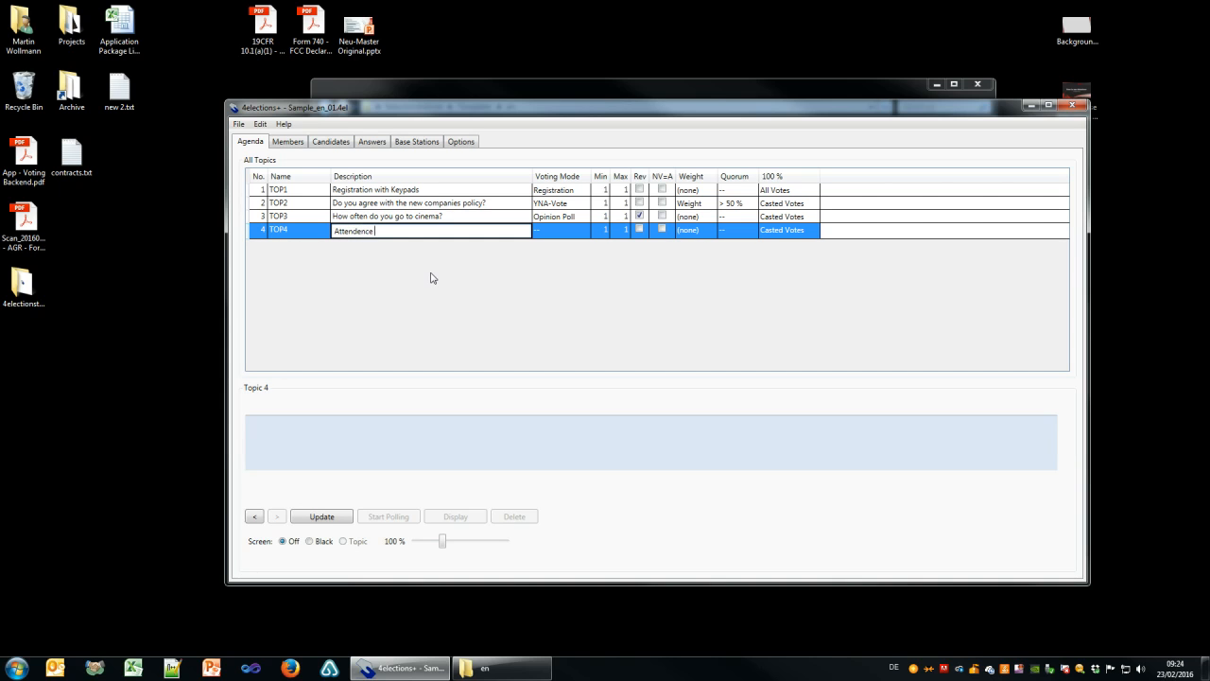
type("Check")
key("Tab")
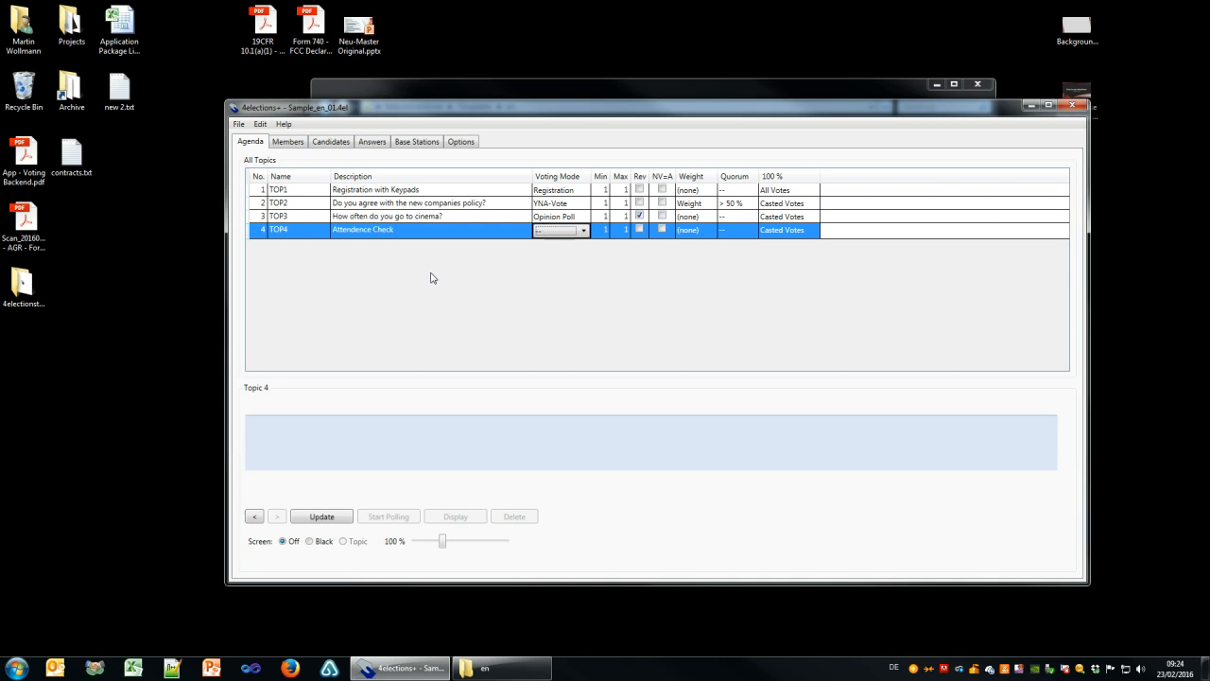
left_click(558, 232)
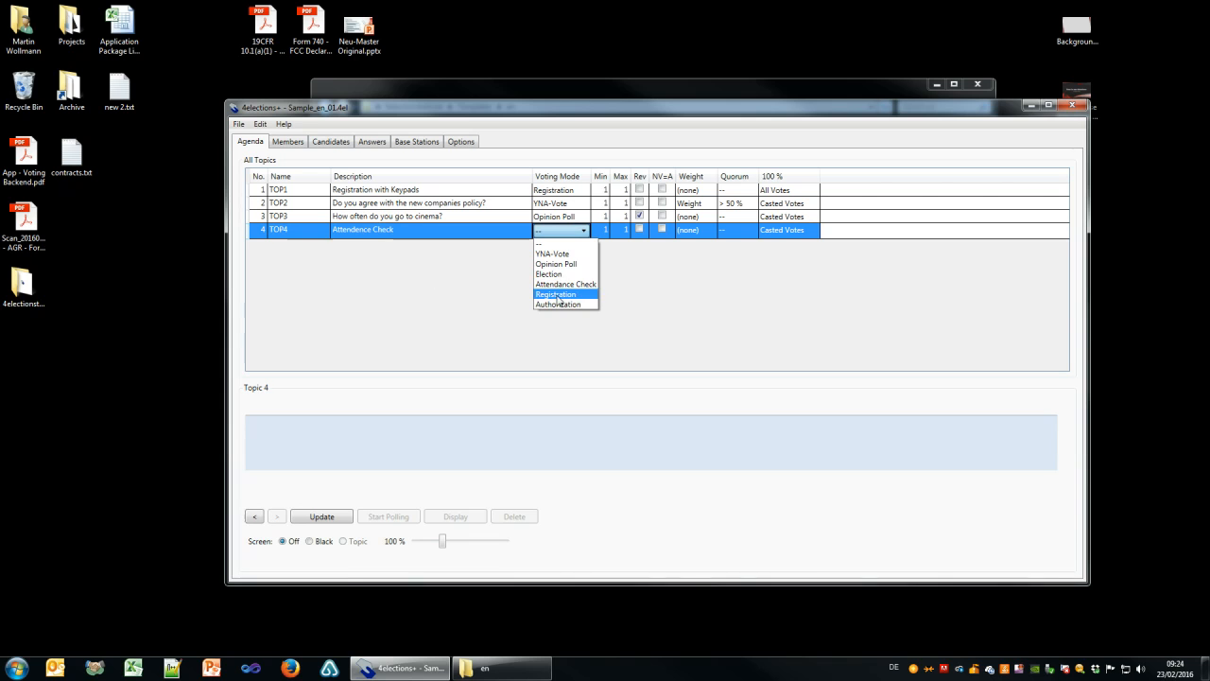
left_click(566, 288)
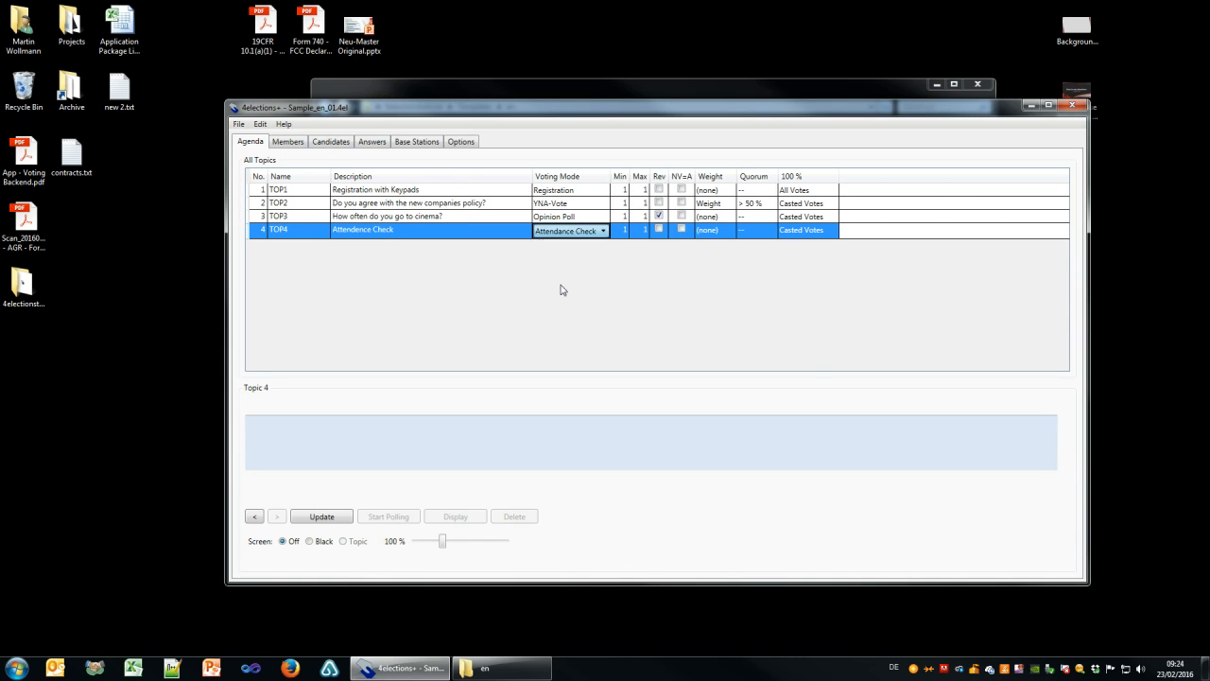
Check the Attending marks in the member list and go back to the agenda's TOP4 entry.
left_click(288, 142)
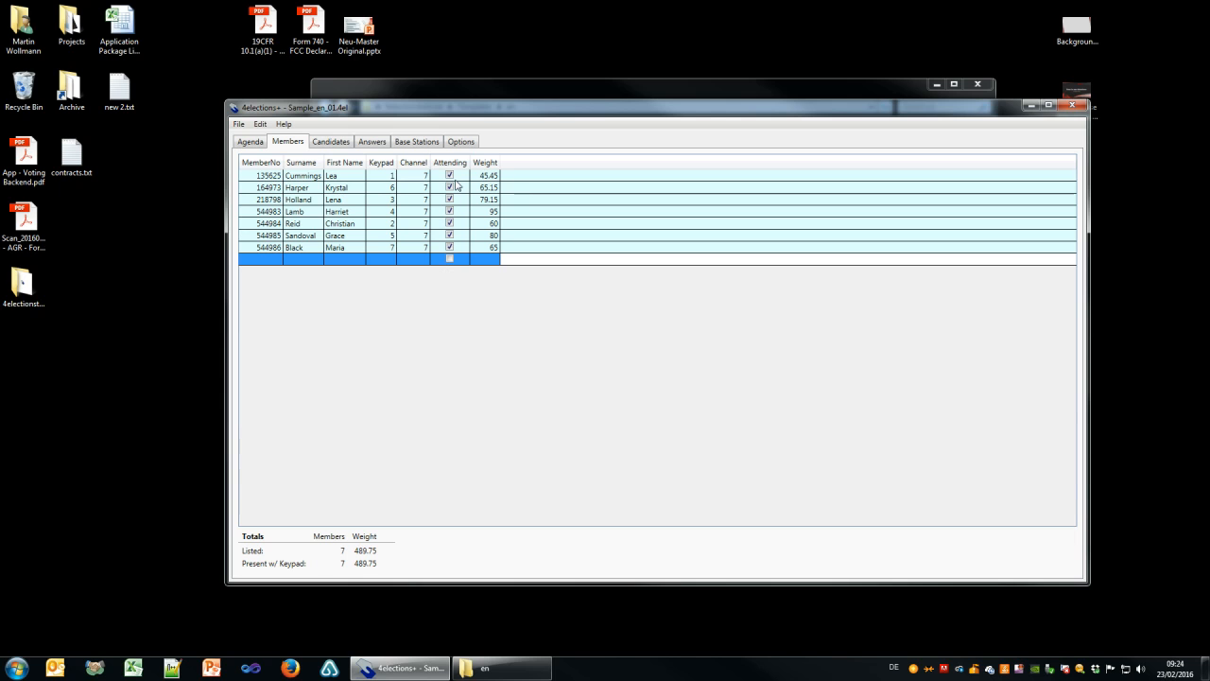
left_click(259, 144)
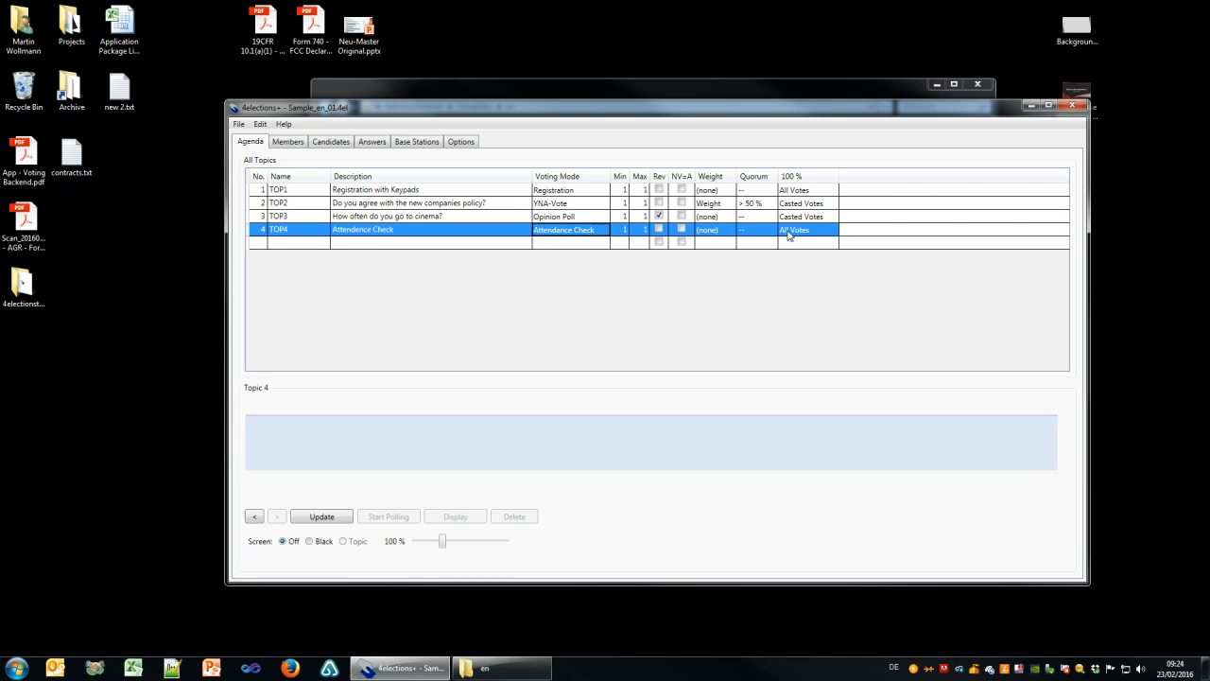
left_click(827, 238)
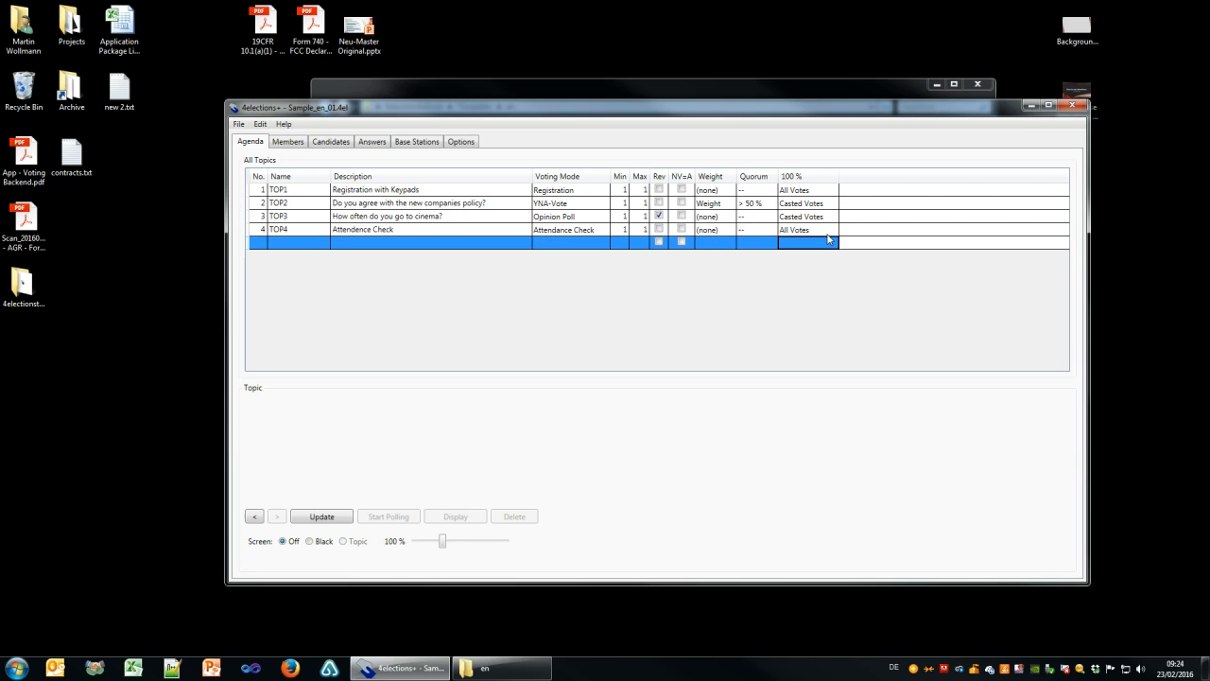
Set TOP4's weighting to Weight and its quorum to > 50 %, leaving All Votes as the 100 % basis.
left_click(715, 231)
left_click(716, 231)
left_click(718, 252)
left_click(761, 231)
left_click(762, 231)
left_click(757, 252)
left_click(812, 231)
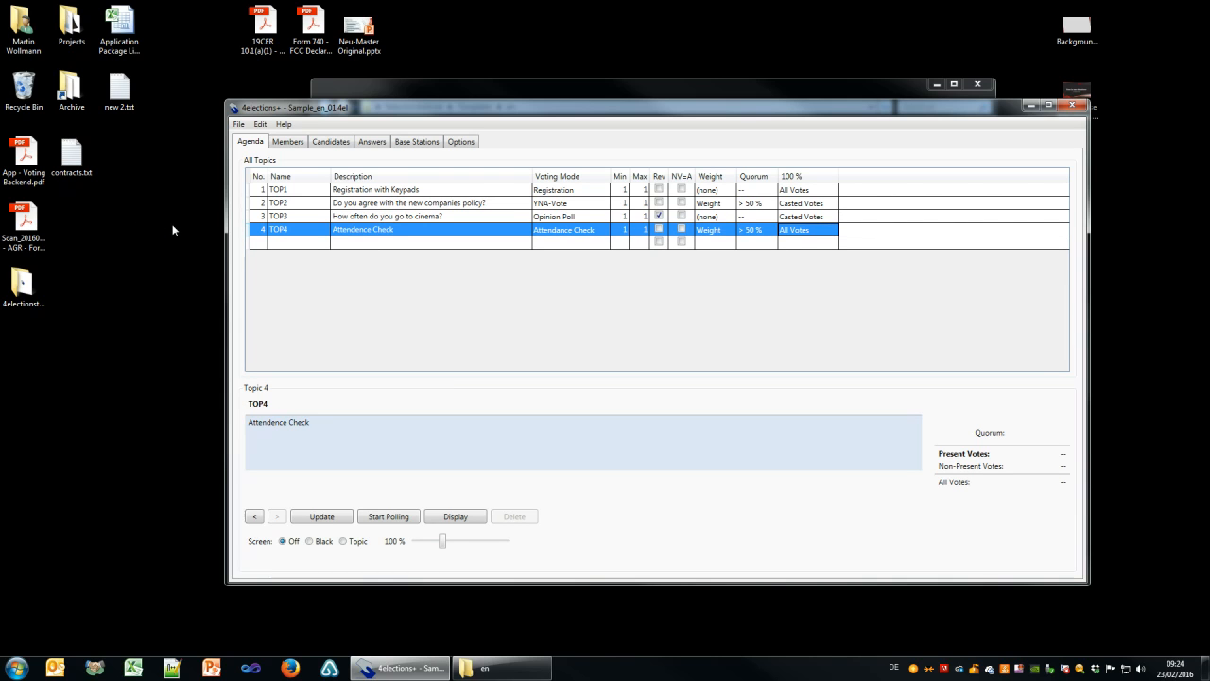
Add agenda topic number 5 with the name TOP5.
left_click(261, 243)
type("5")
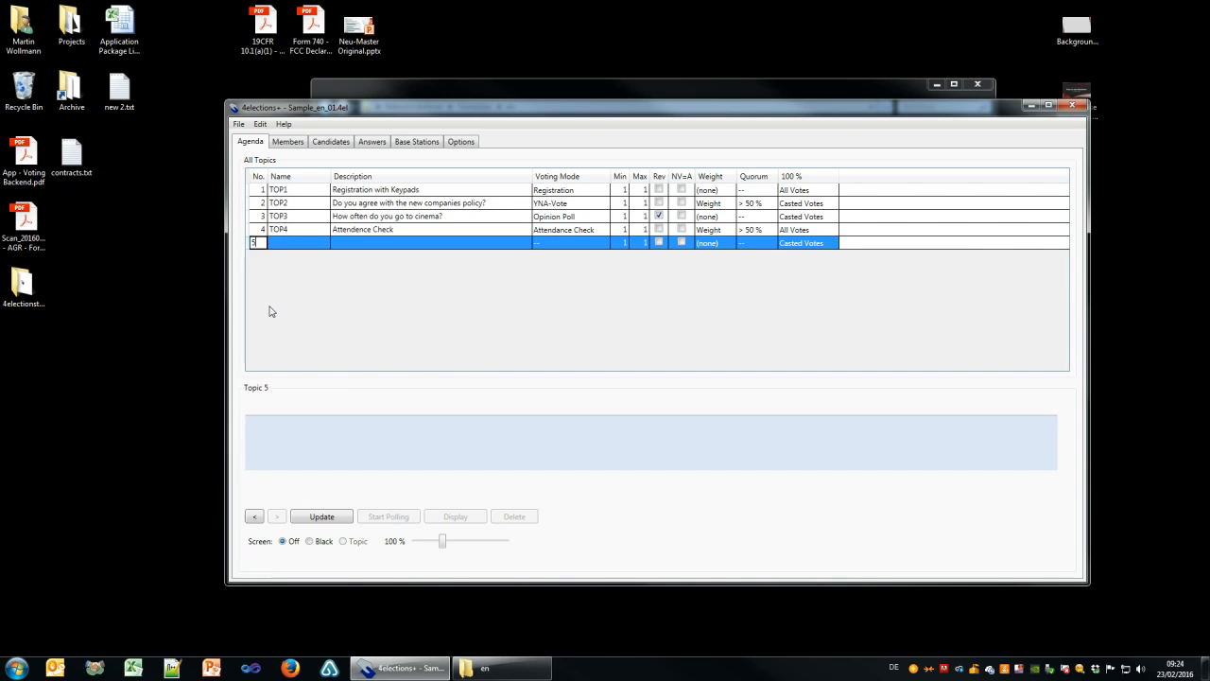
key("Tab")
type("TOP5")
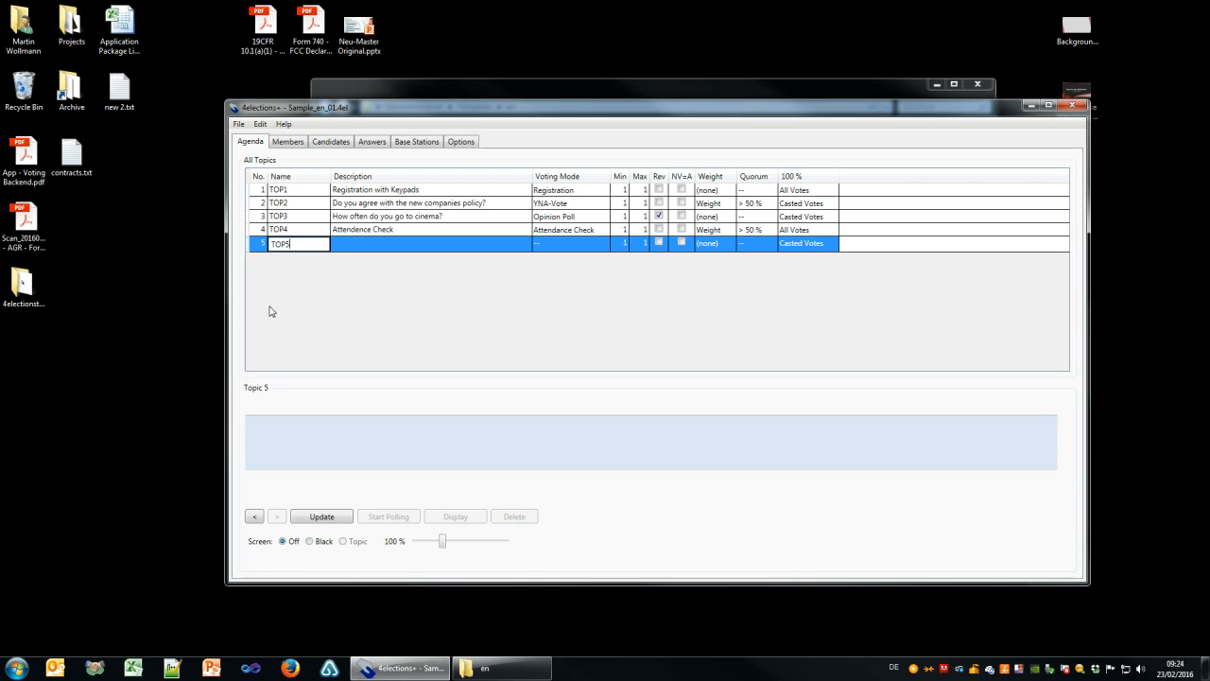
Describe TOP5 as "Please select the next 3 Board Members." with "(Press each candidate one by one and submit with OK/SEND)" on a second line.
key("Tab")
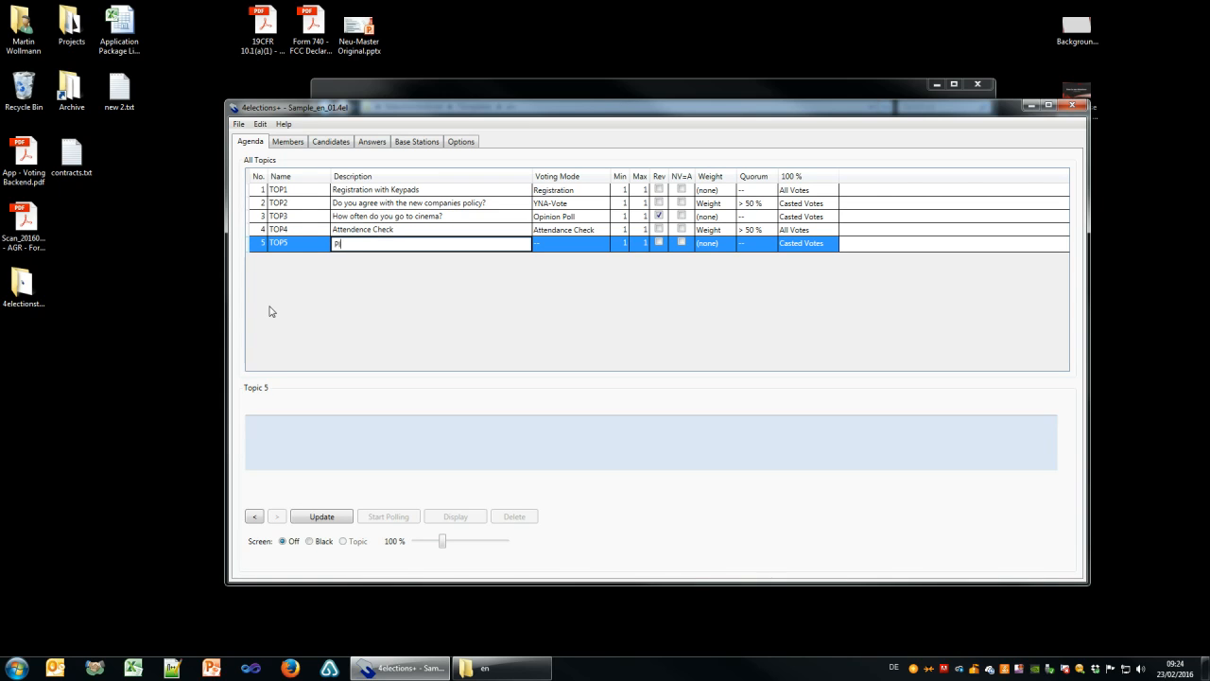
type("Please select the next 3 Board Members. (pres")
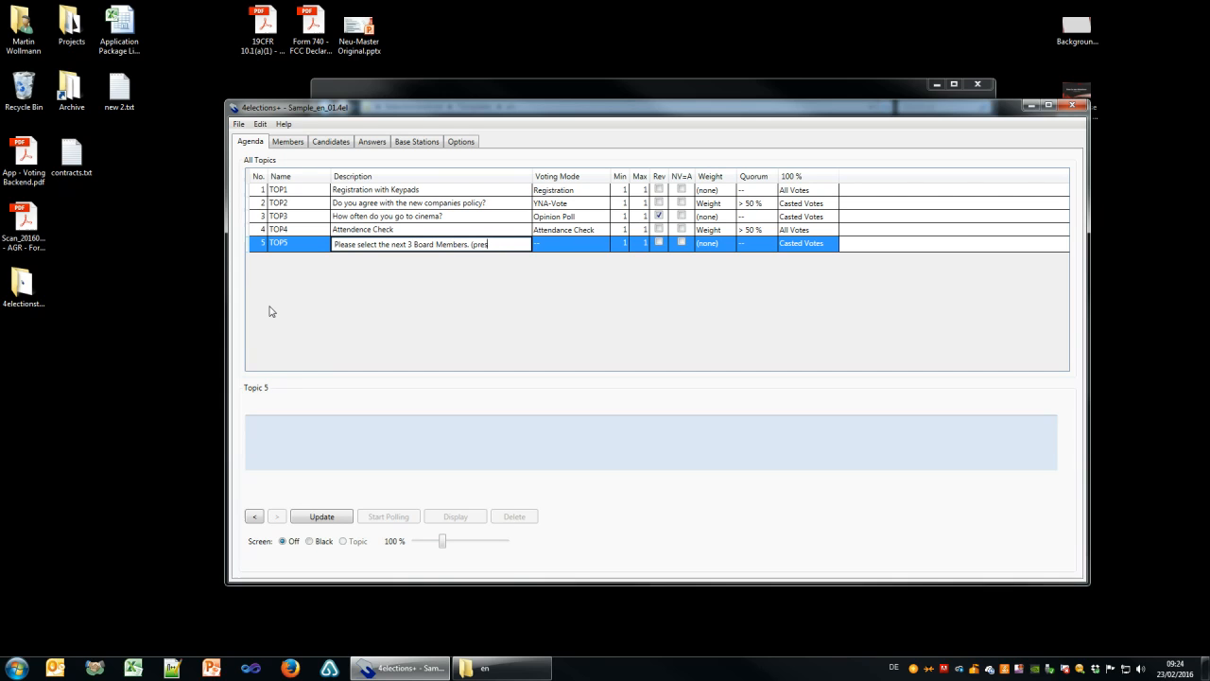
key("Return")
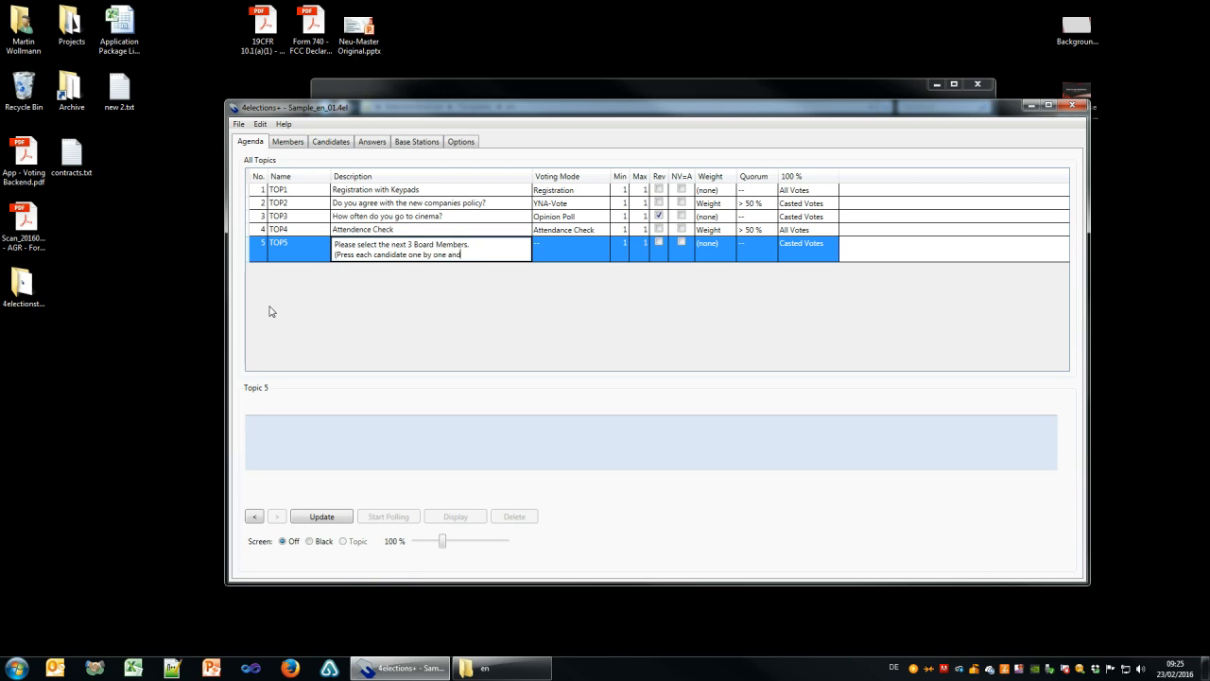
type("with OK/SEND)")
key("Return")
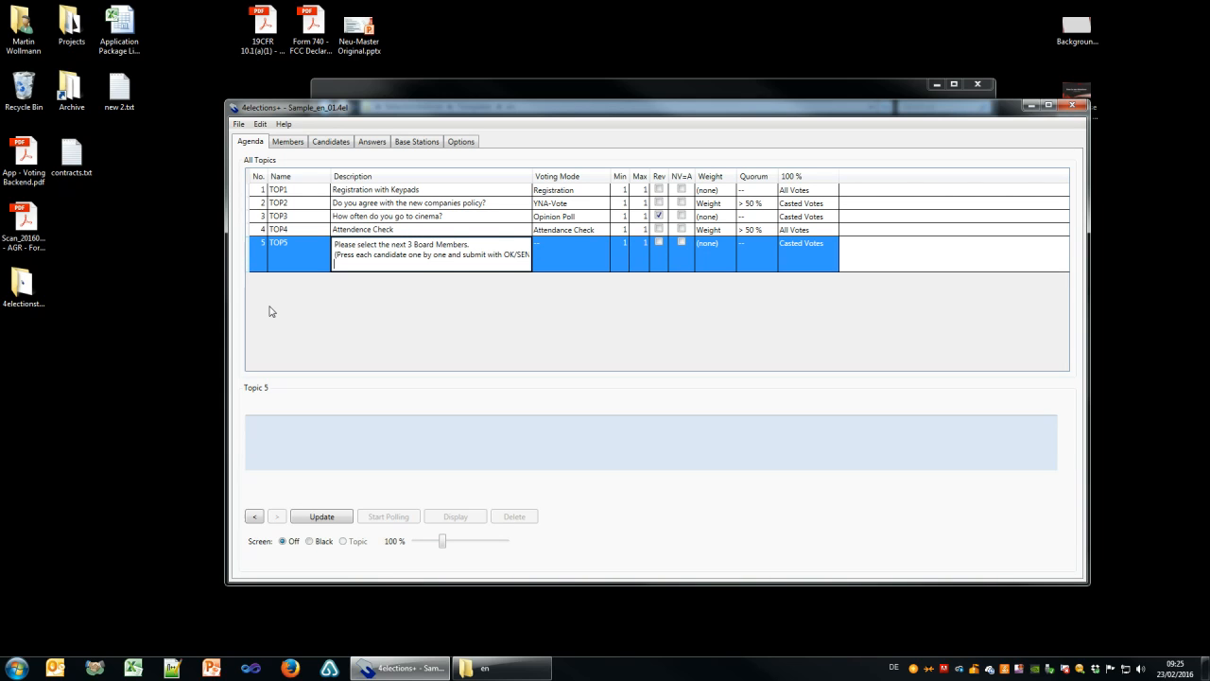
Choose Election as the voting mode for TOP5.
left_click(574, 266)
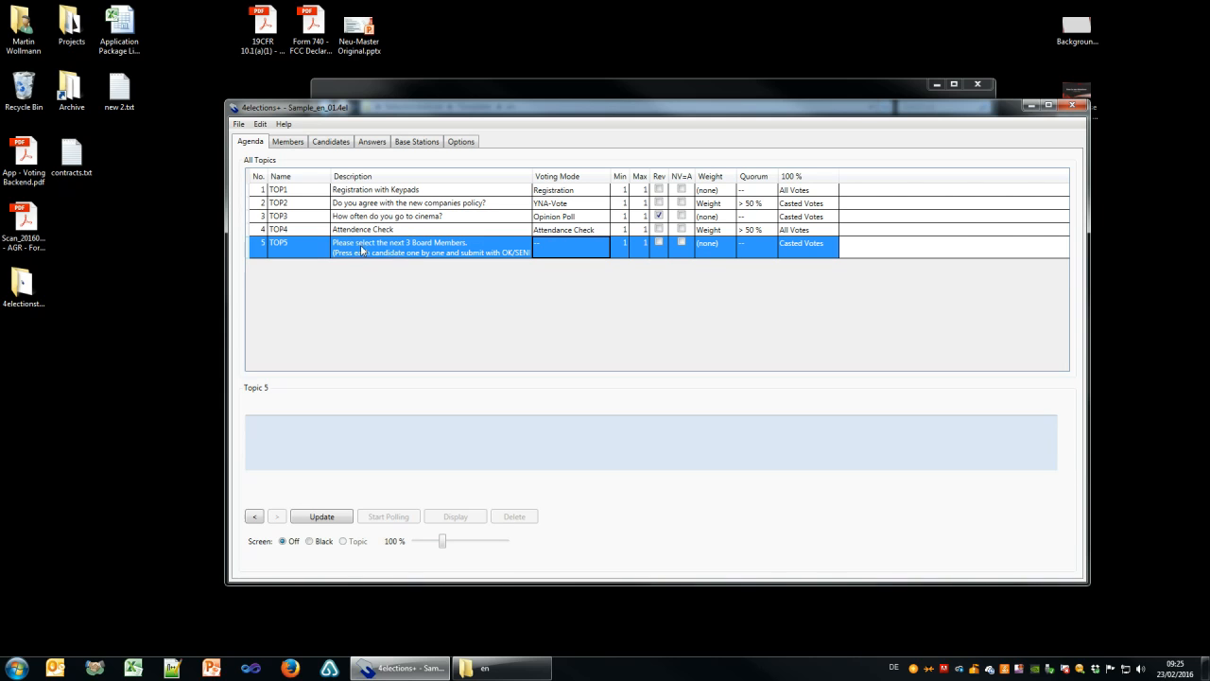
left_click(537, 248)
left_click(560, 247)
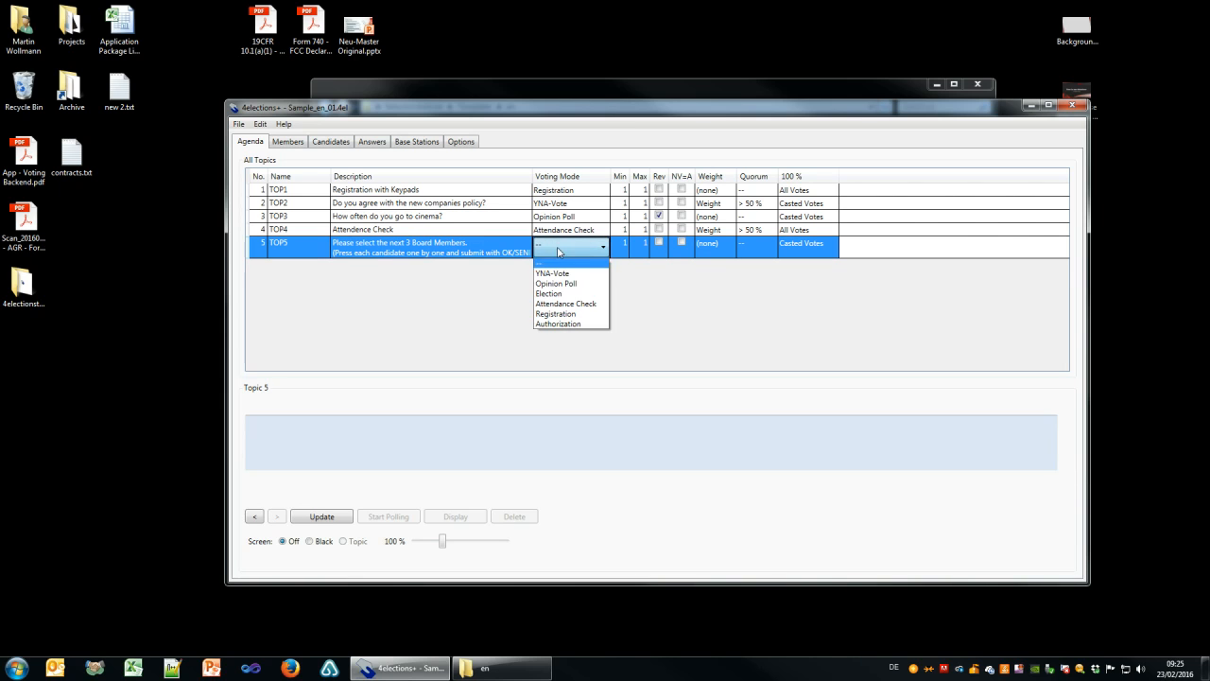
left_click(560, 294)
Set TOP5's Min and Max to 3 and enable its Rev option.
left_click(623, 249)
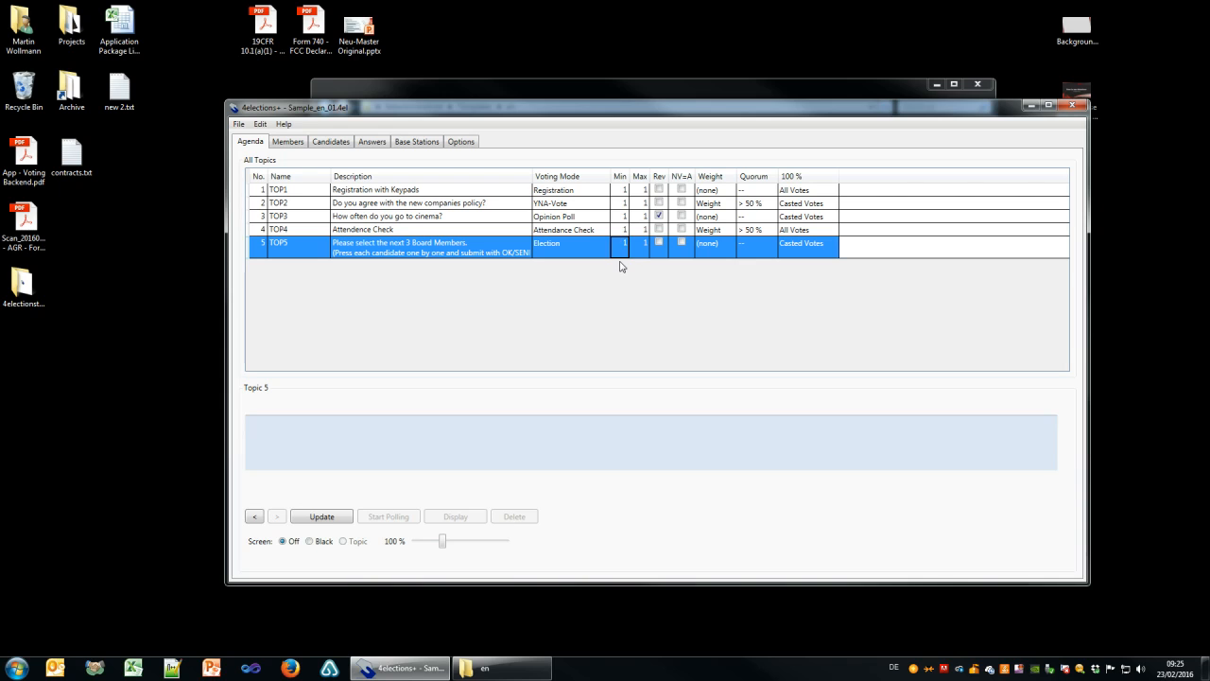
type("3")
key("Tab")
key("BackSpace")
type("3")
key("Tab")
left_click(682, 253)
Set TOP5's weighting to Weight and its quorum to > 50 %.
left_click(712, 250)
left_click(712, 250)
left_click(712, 252)
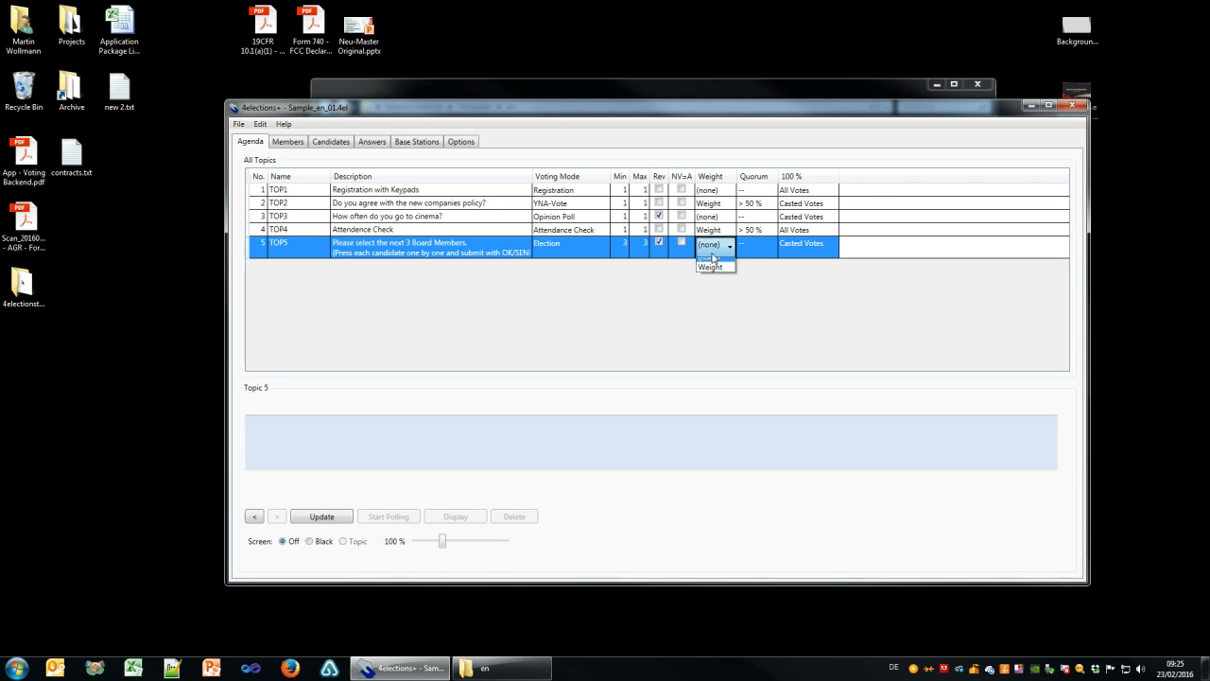
left_click(710, 266)
left_click(761, 247)
left_click(761, 248)
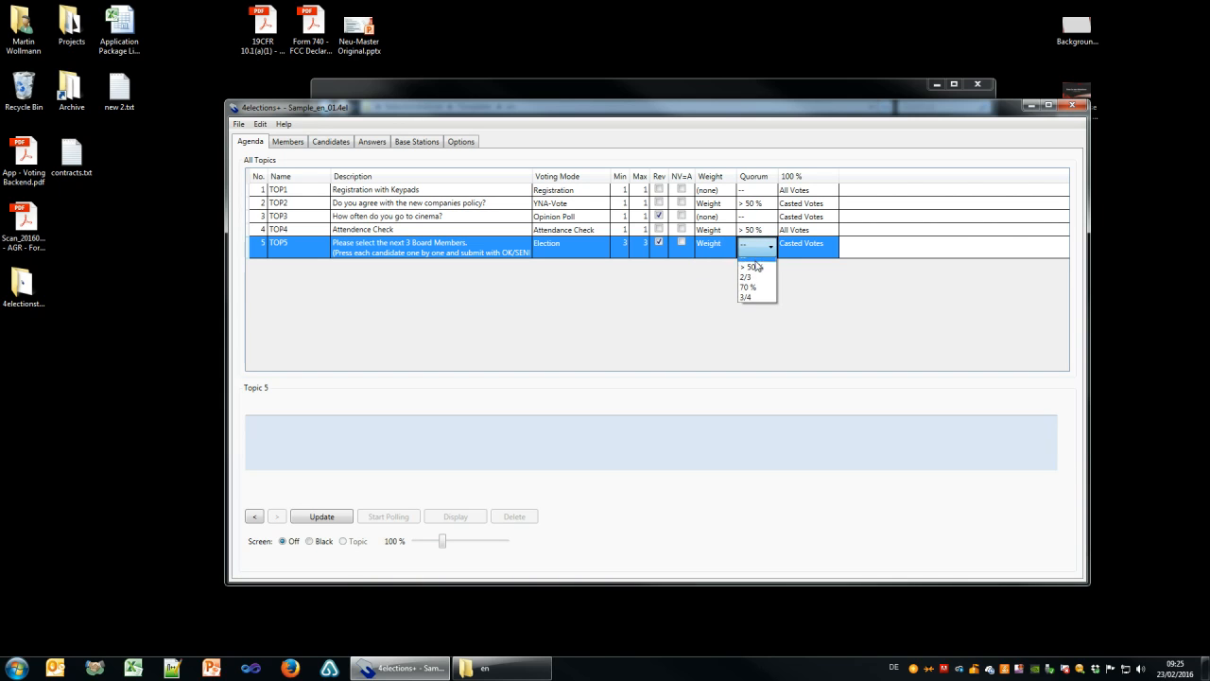
left_click(746, 272)
Choose Present Votes as TOP5's 100 % basis and commit the entry by visiting the member list and returning to the agenda.
left_click(803, 249)
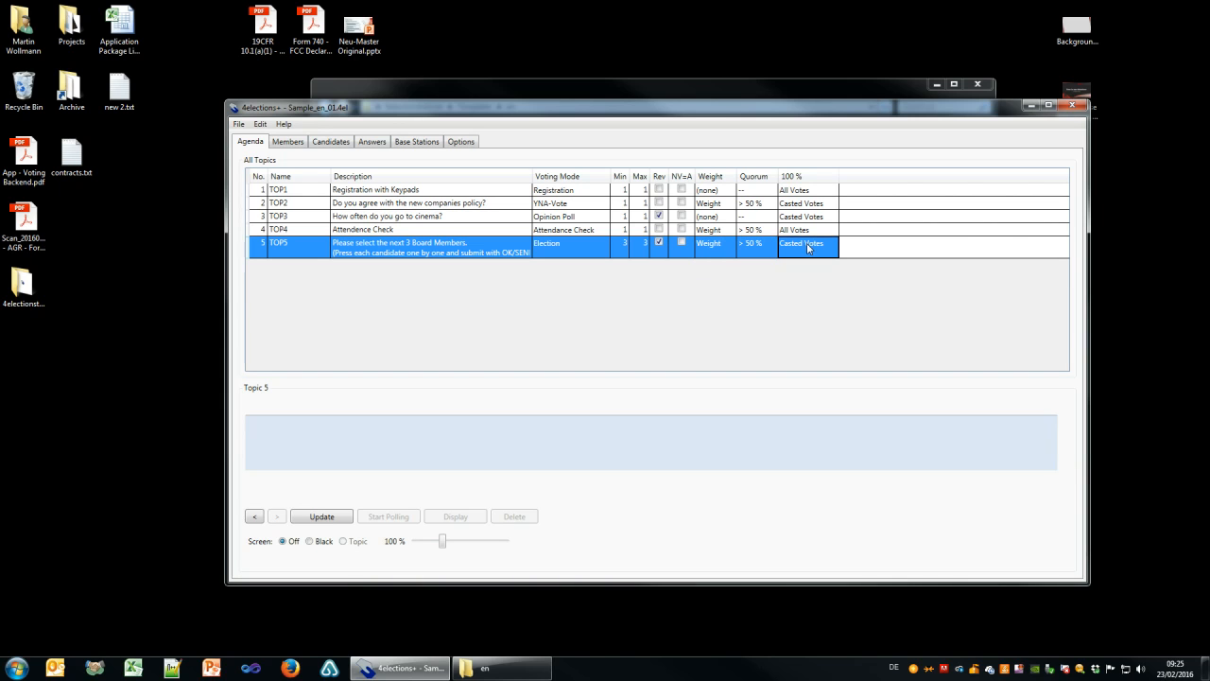
left_click(808, 248)
left_click(808, 249)
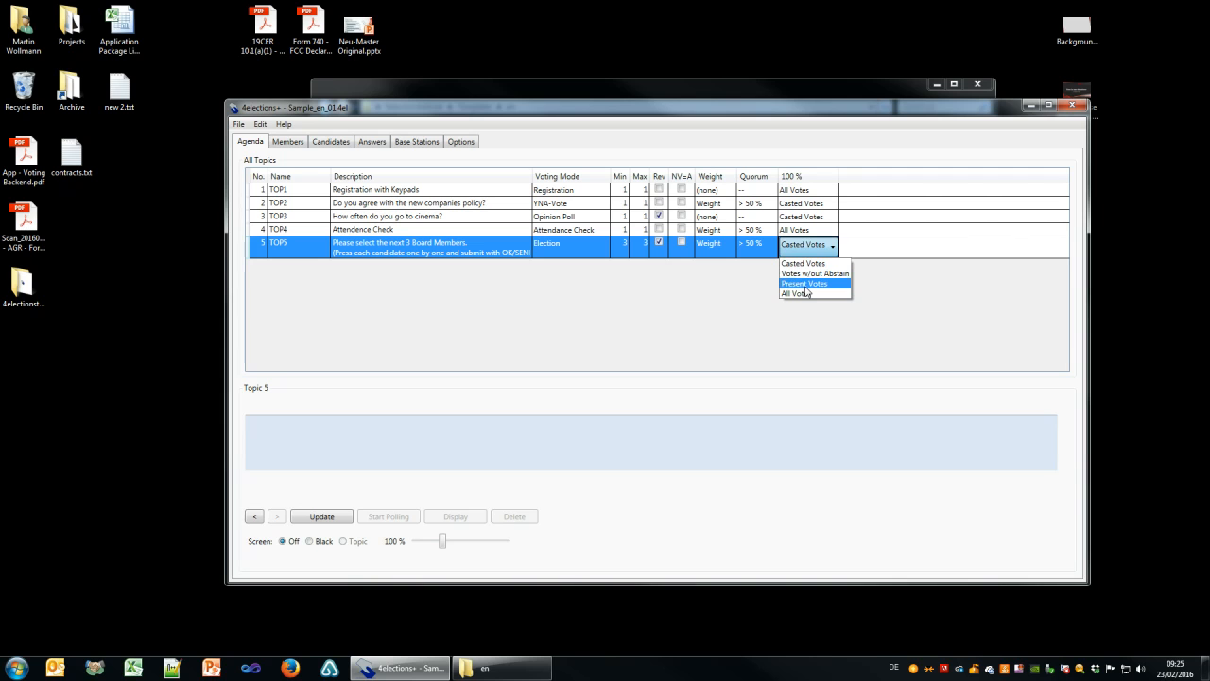
left_click(806, 284)
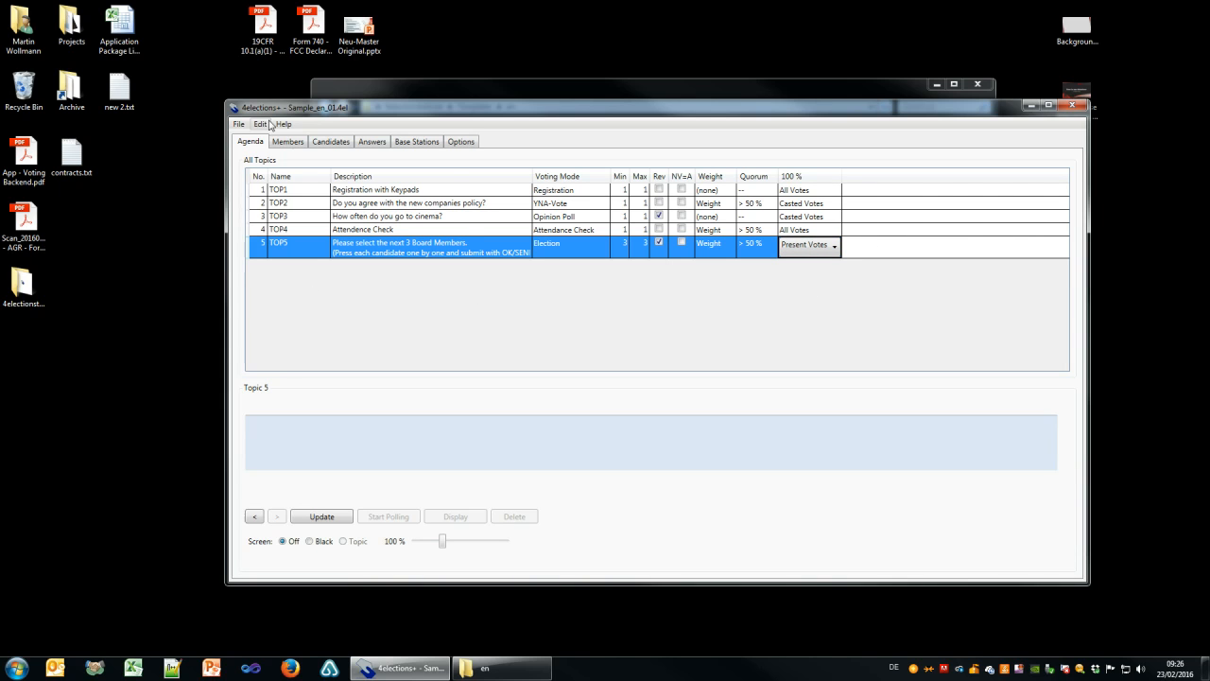
left_click(287, 141)
left_click(251, 143)
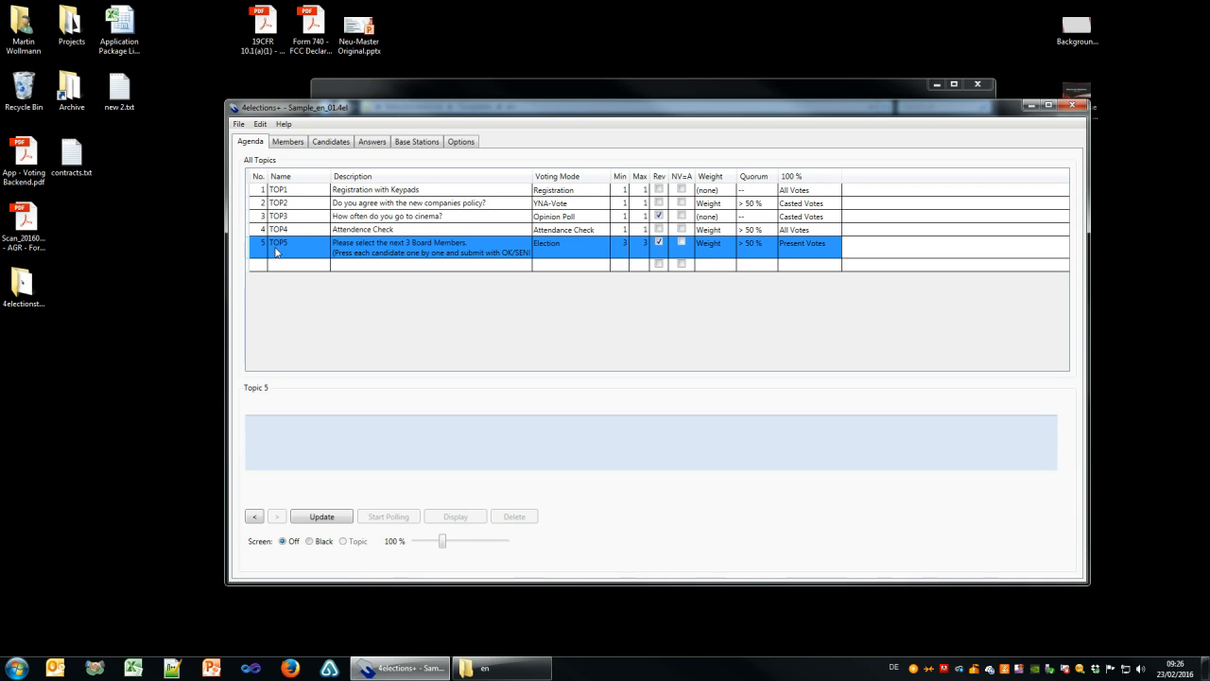
Switch to the file explorer and open Candidates.csv from the Desktop folder in Excel.
left_click(676, 85)
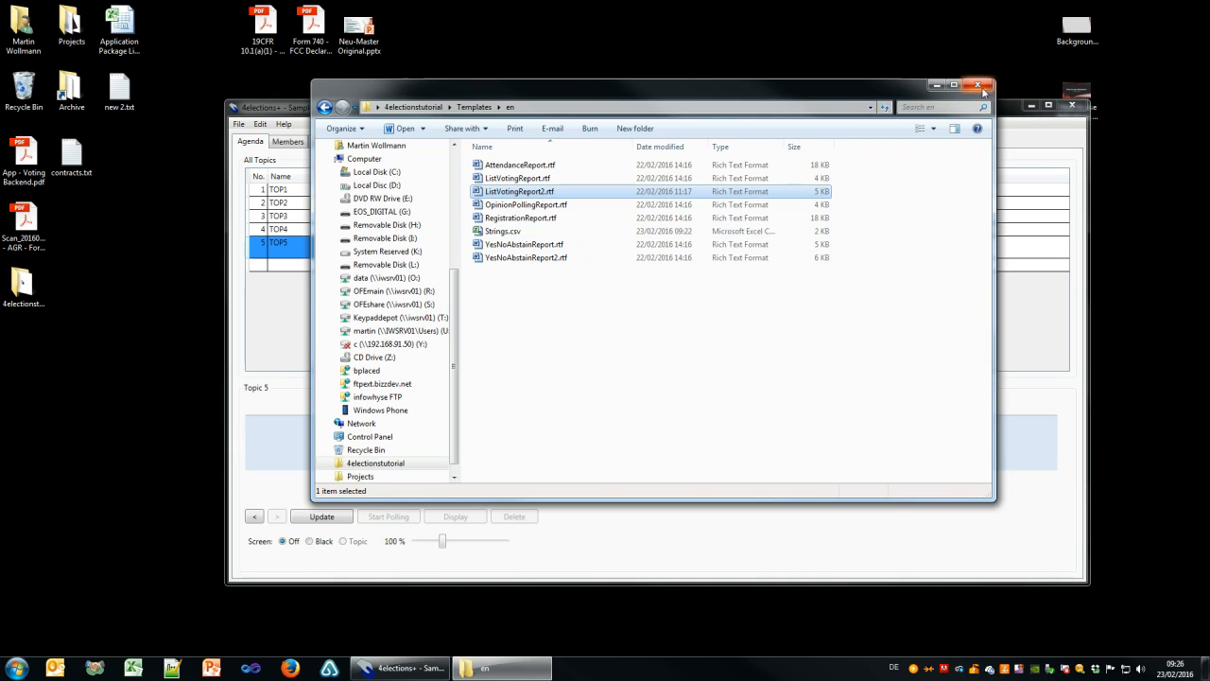
left_click(455, 157)
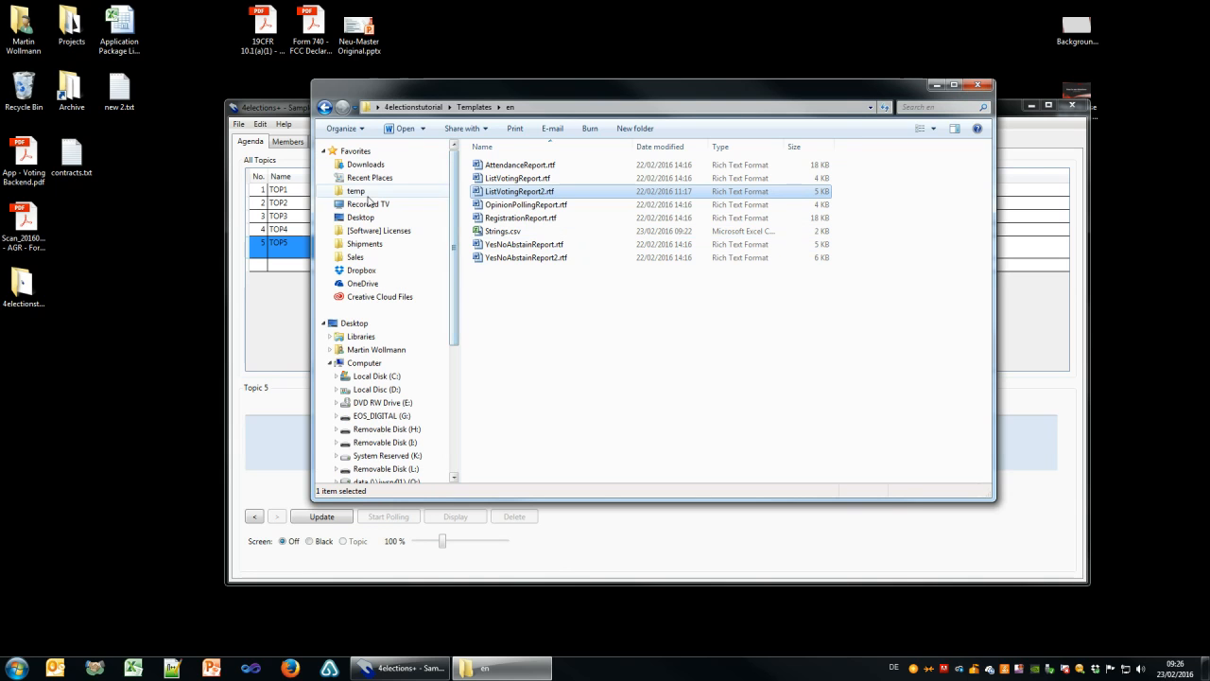
left_click(361, 216)
left_click(523, 405)
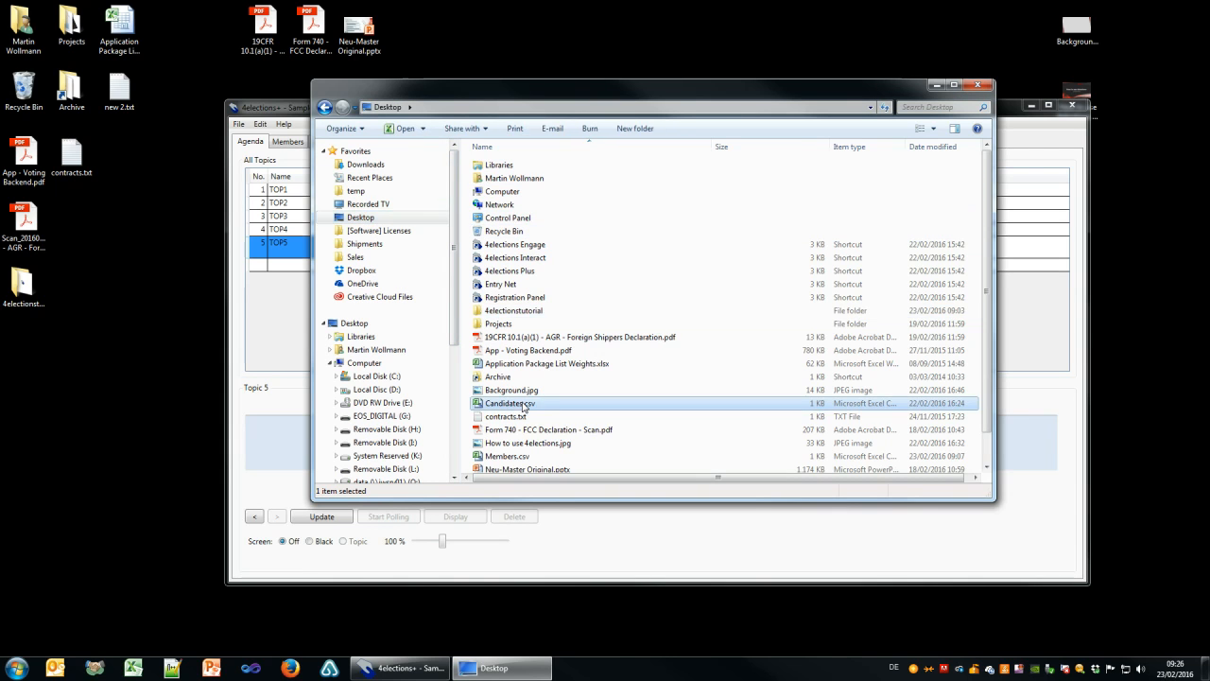
right_click(522, 404)
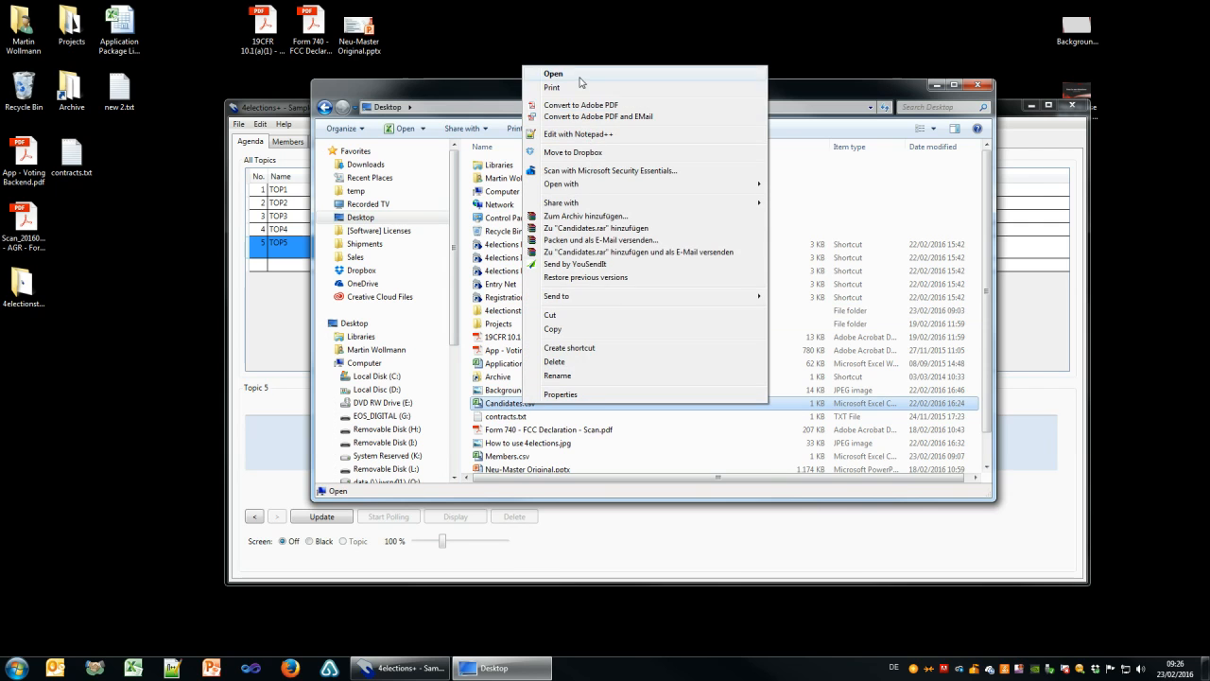
left_click(548, 74)
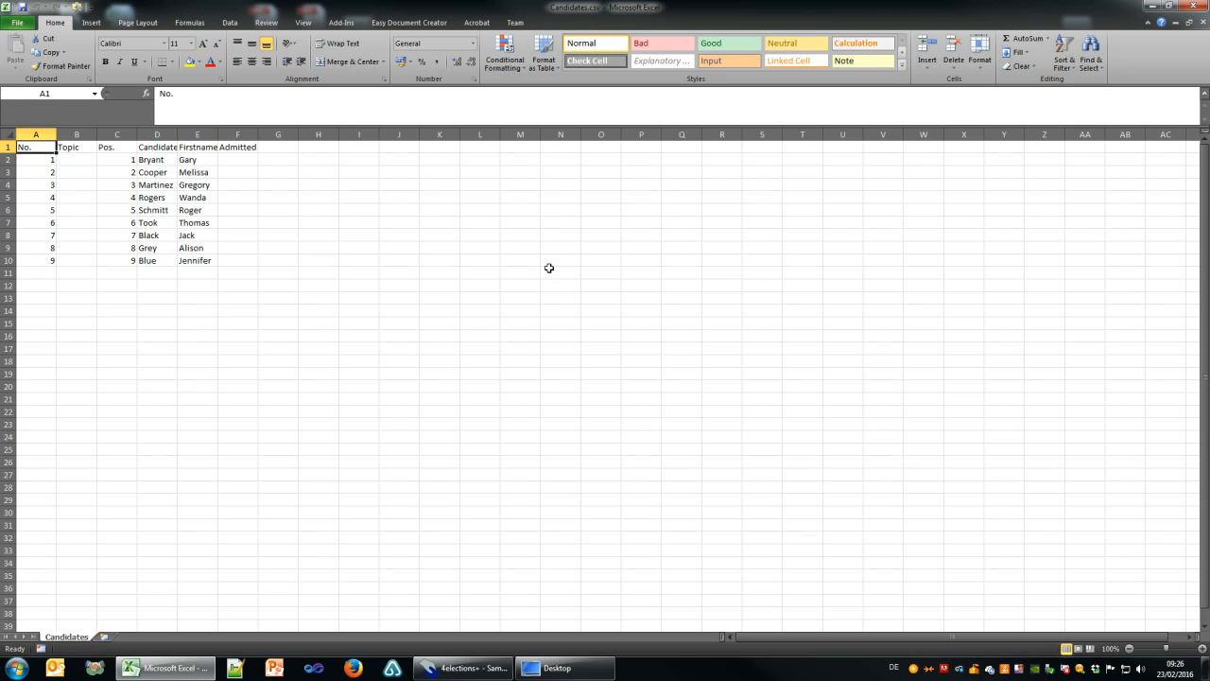
Enter 5 as the Topic for the first candidate and fill it down to all candidate rows (B2:B10).
left_click(74, 162)
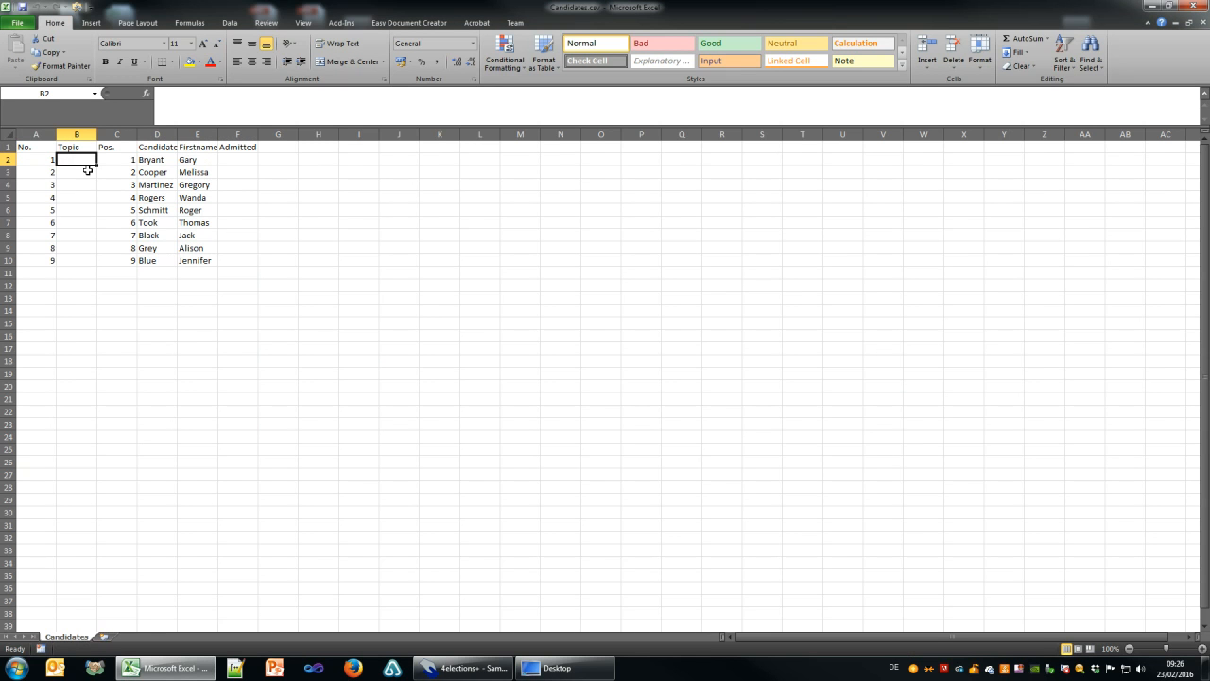
left_click(81, 176)
left_click(85, 161)
double_click(96, 166)
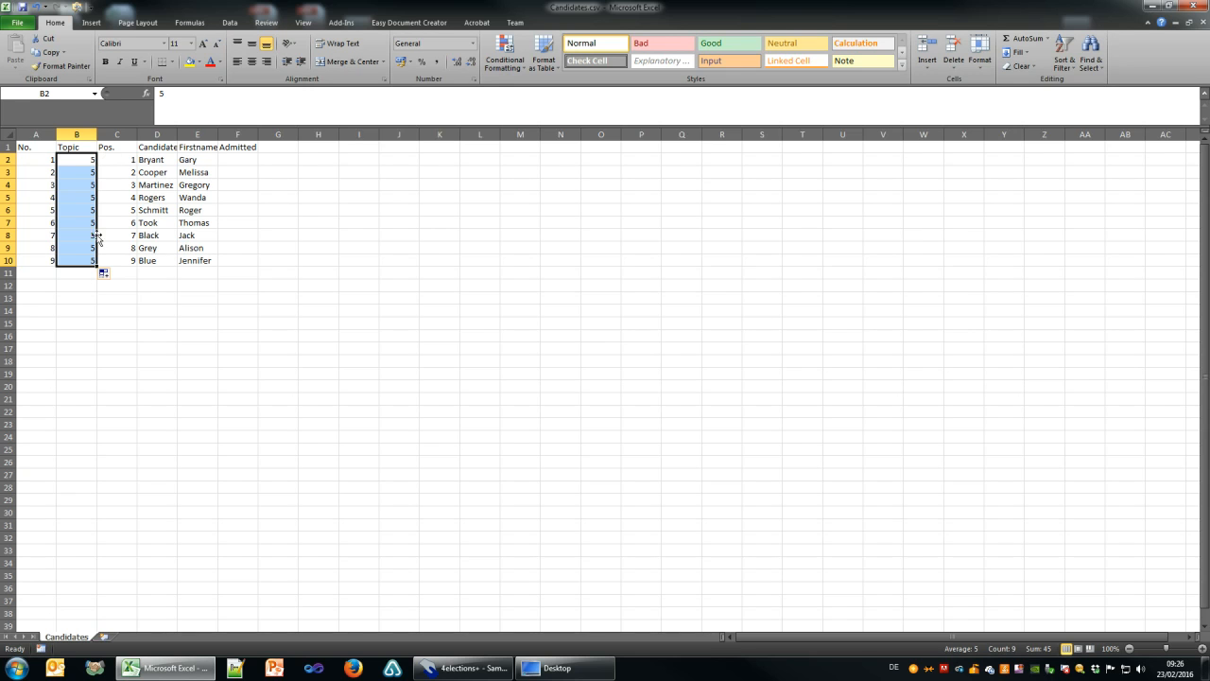
left_click(170, 247)
Review the candidates' Pos. and No. numbering and fit the Candidate and Firstname columns to their contents.
left_click_drag(118, 167, 119, 261)
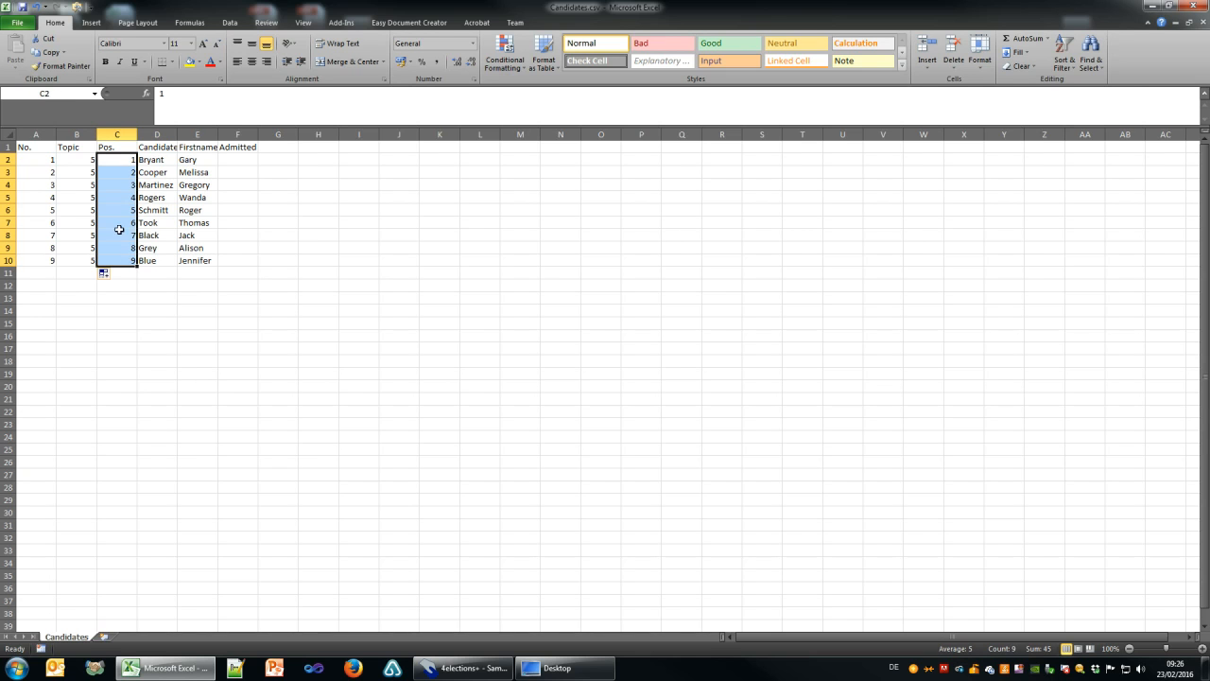
left_click(125, 160)
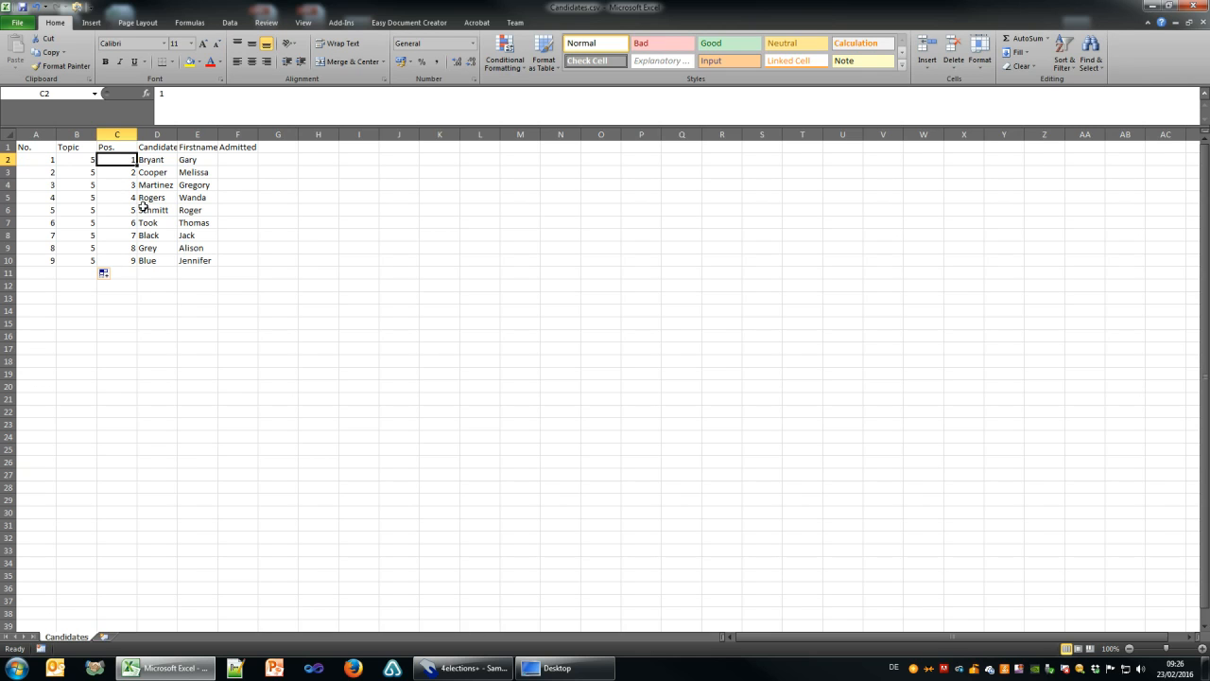
left_click_drag(34, 160, 26, 257)
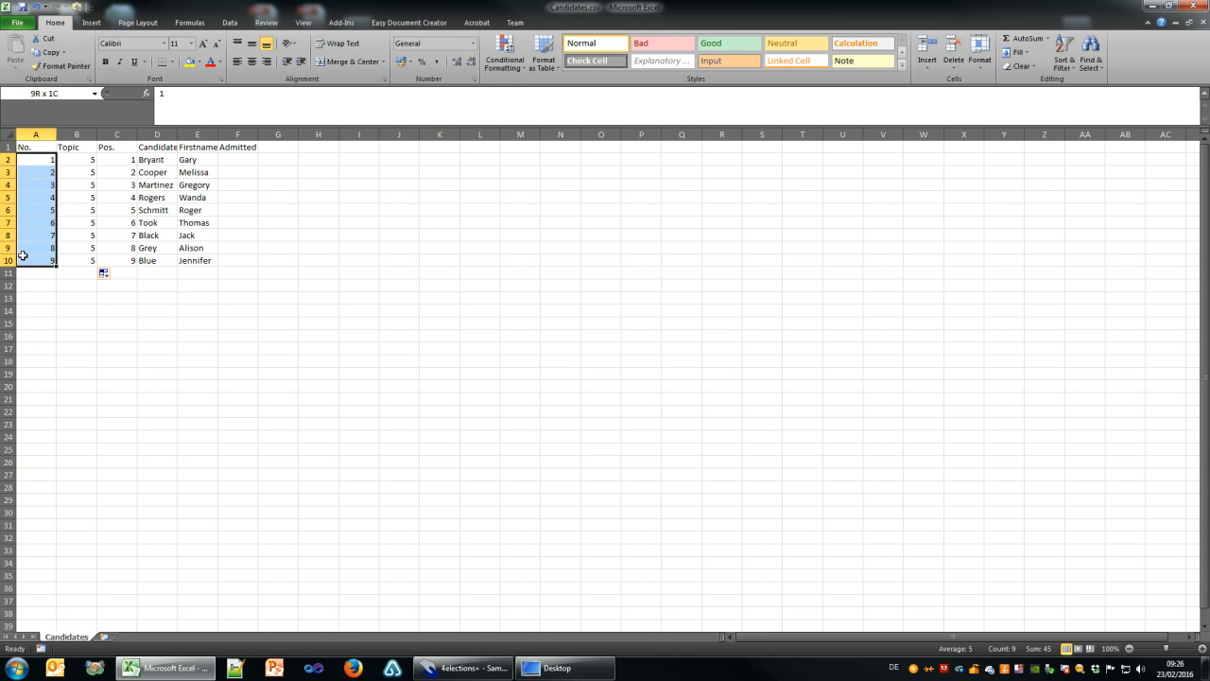
left_click(156, 160)
double_click(177, 134)
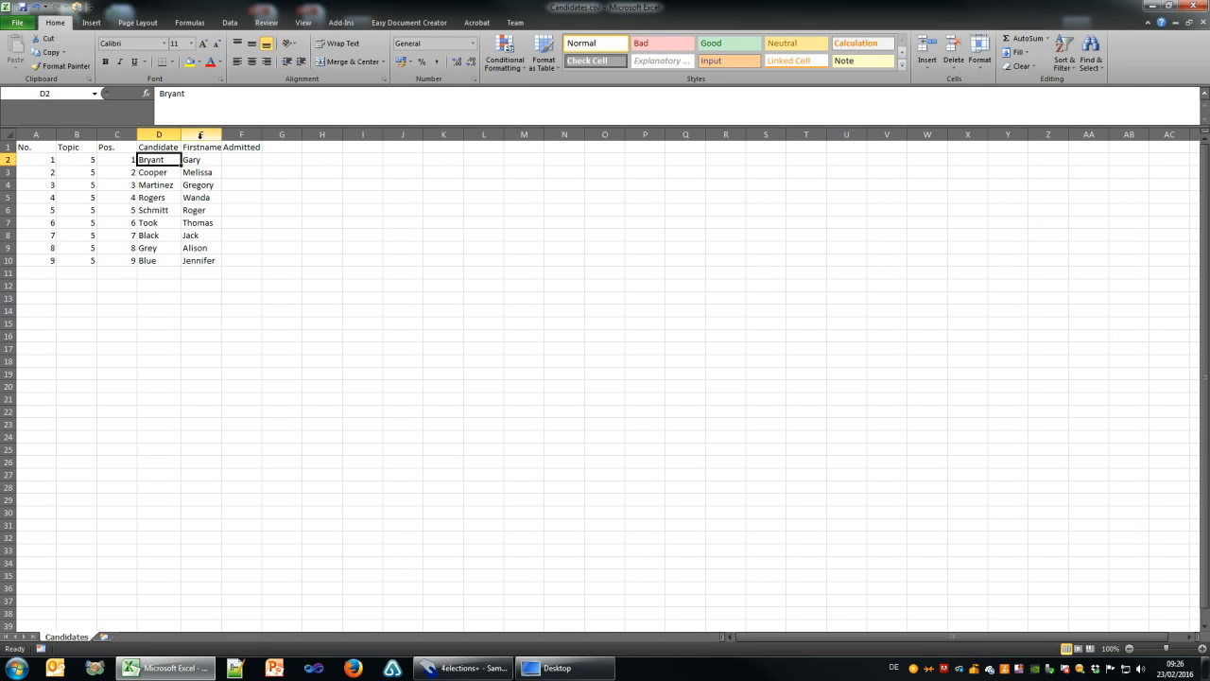
double_click(221, 134)
left_click(154, 147)
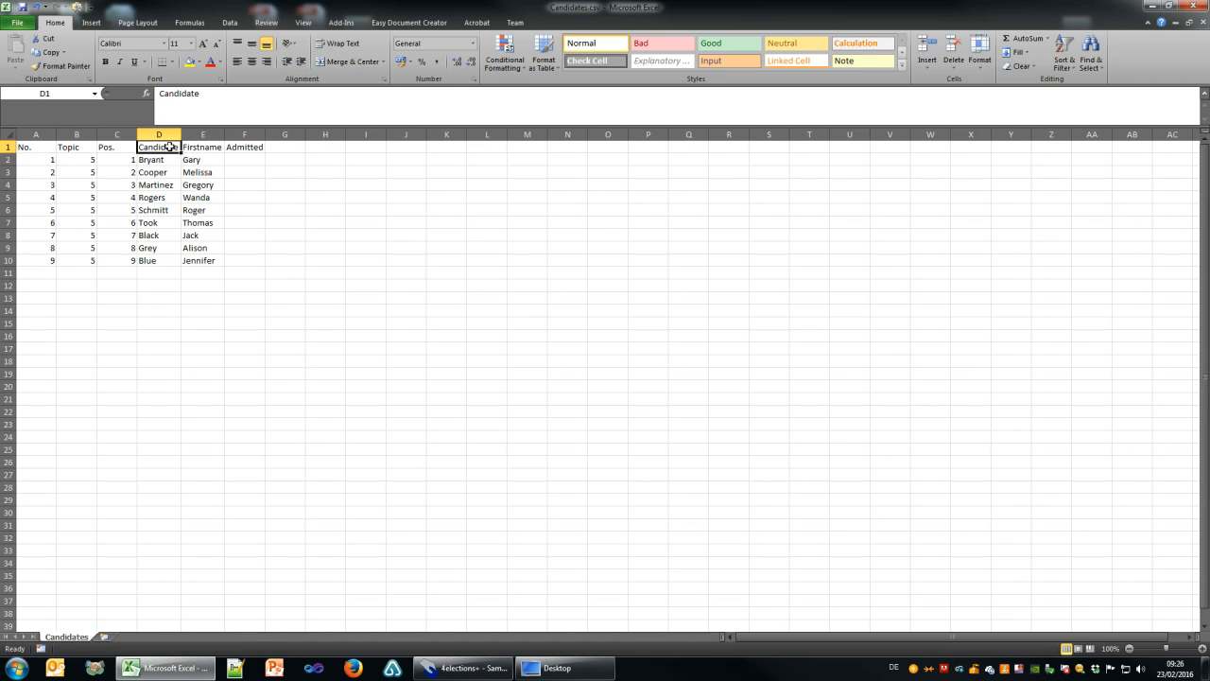
Check the empty Admitted column and save Candidates.csv, keeping the CSV format.
left_click(255, 147)
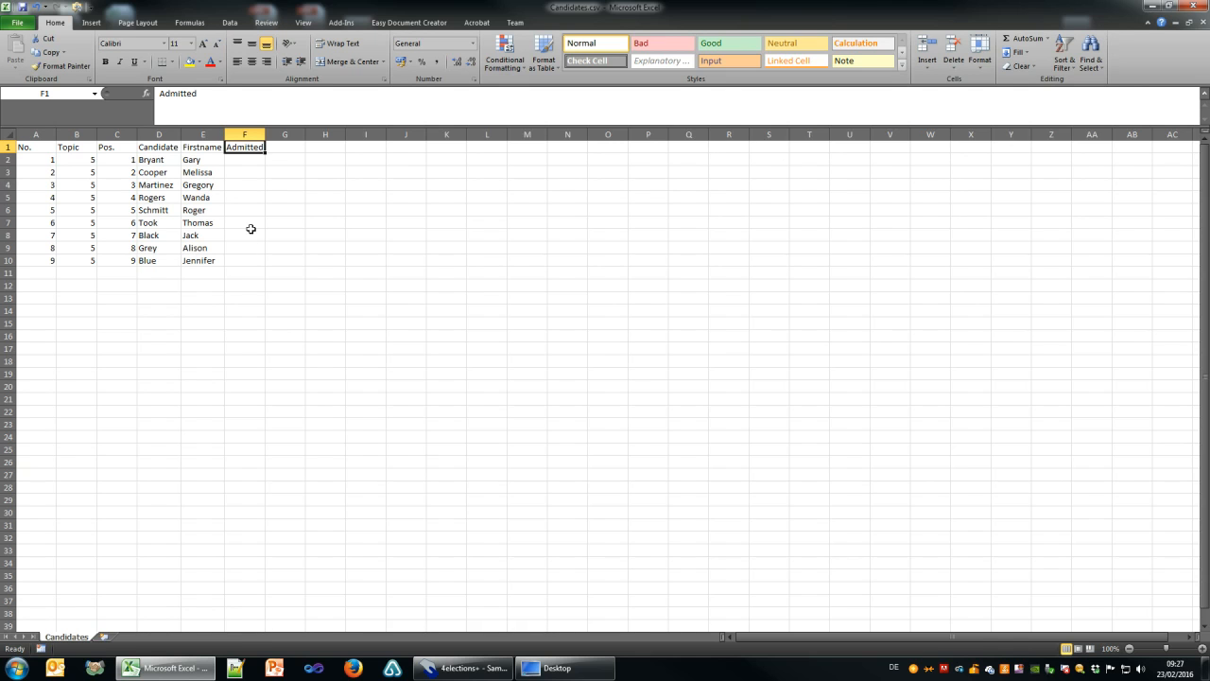
left_click(245, 258)
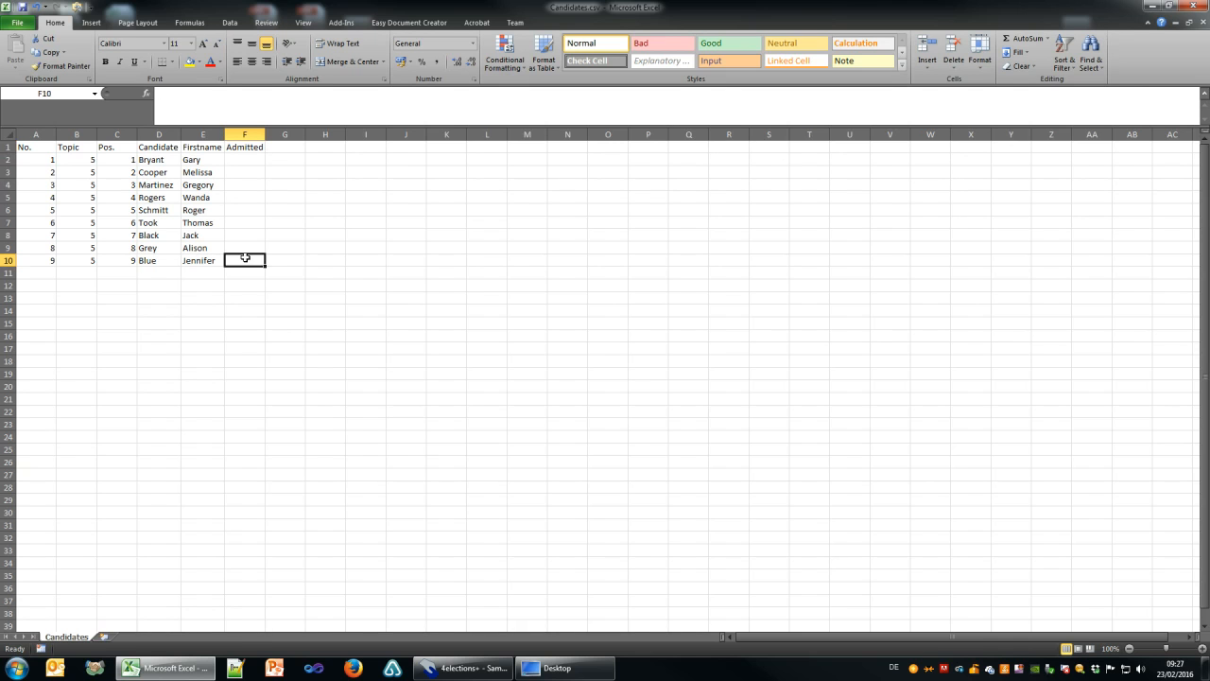
key("ctrl+s")
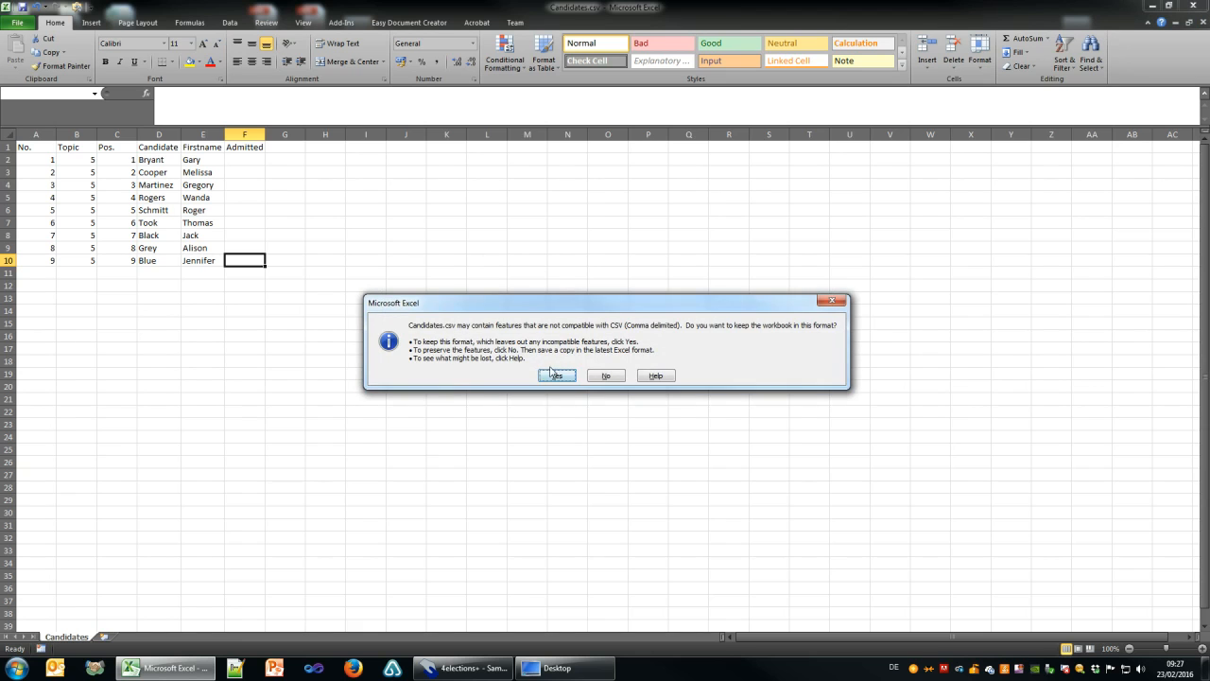
left_click(556, 376)
Close Candidates.csv, saving it over the existing file in CSV format, and close the file explorer window.
left_click_drag(47, 160, 80, 160)
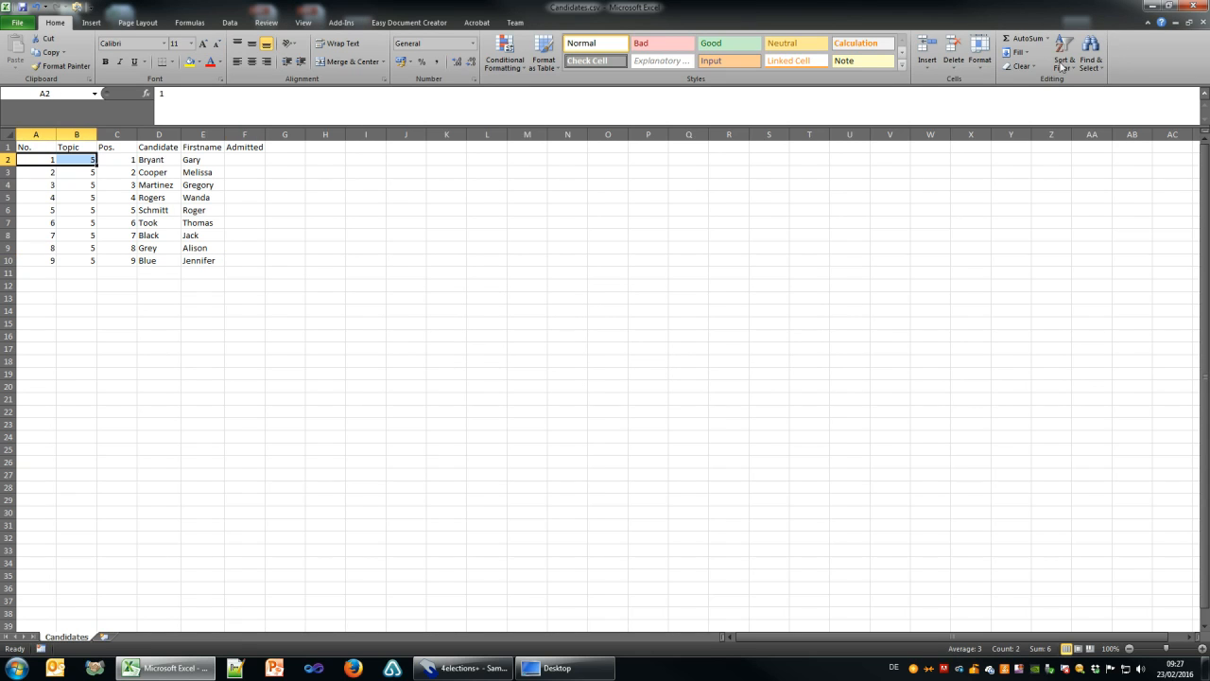
left_click(1193, 5)
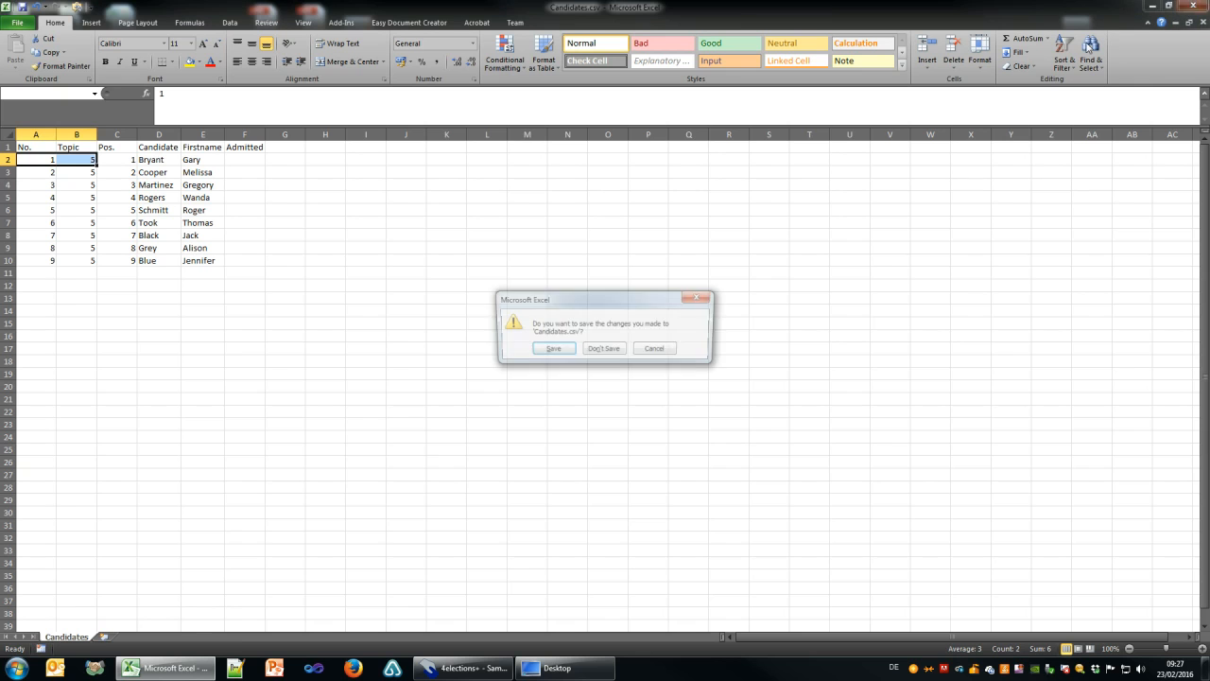
left_click(552, 349)
key("Return")
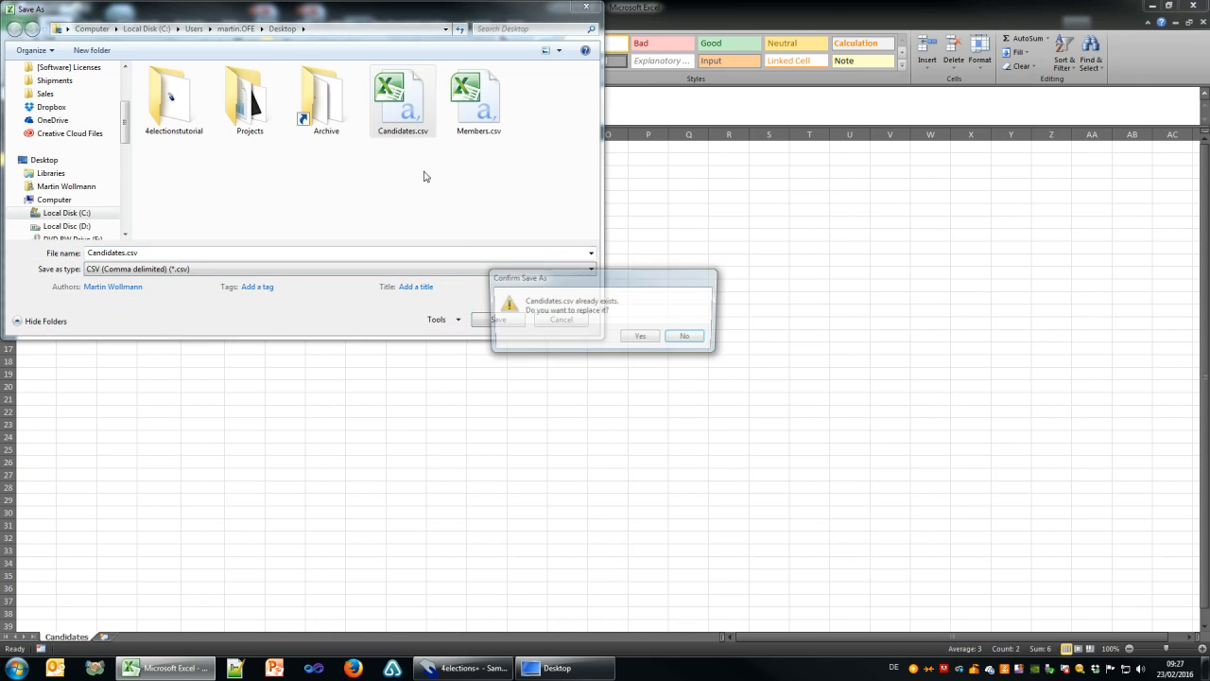
left_click(639, 336)
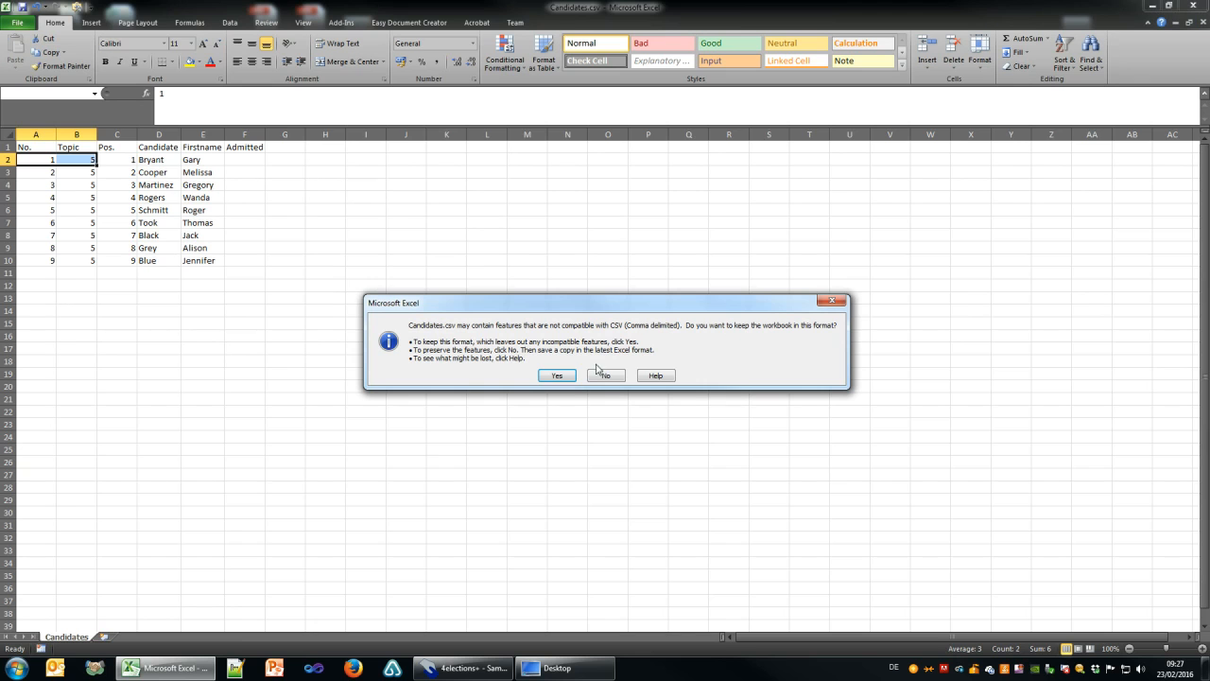
left_click(559, 380)
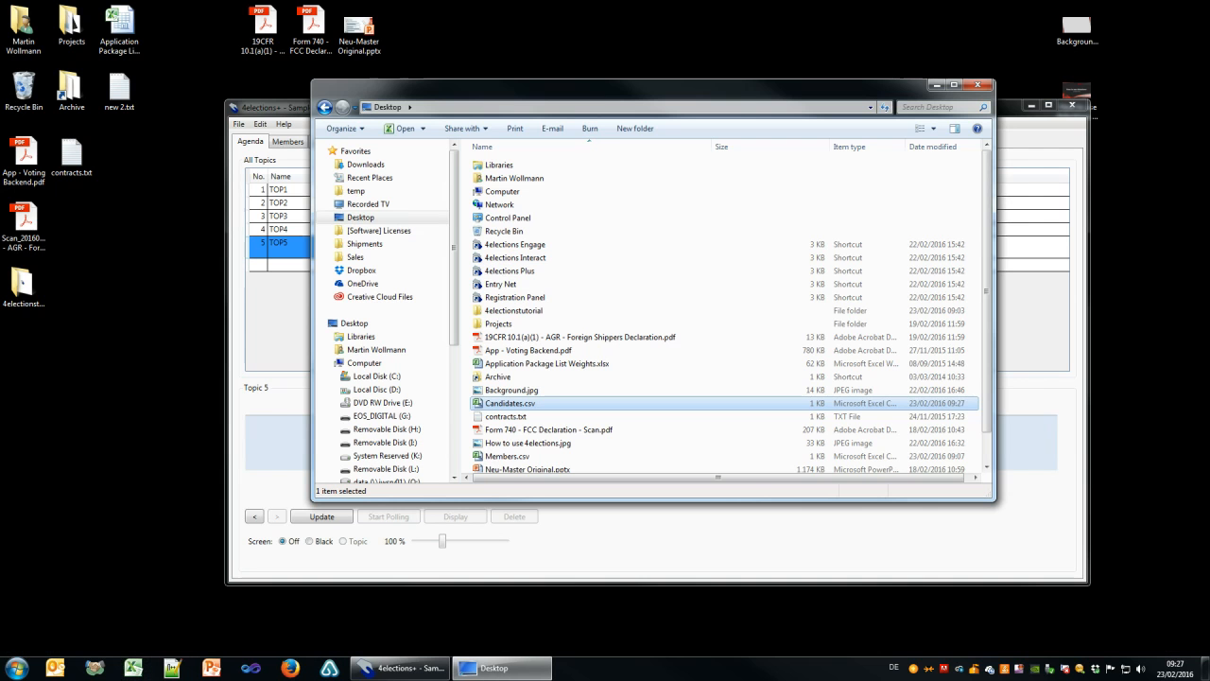
left_click(976, 85)
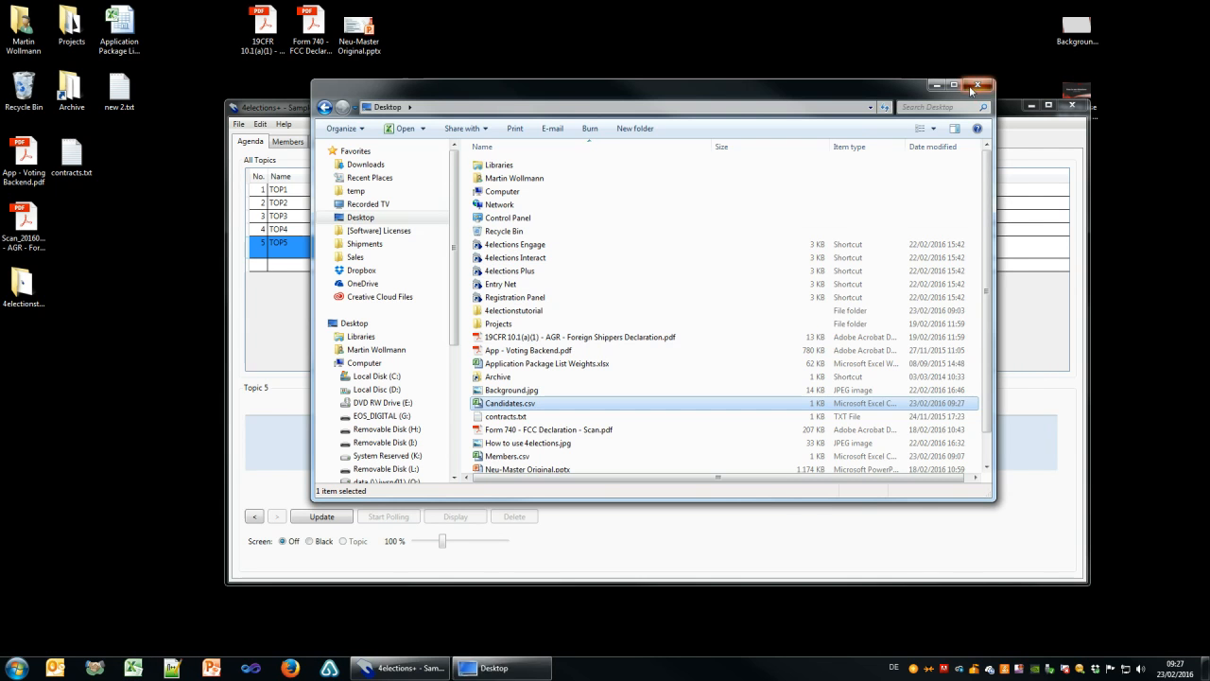
Import the candidate list from the desktop file Candidates.csv into the 4elections+ voting file and select the first candidate.
left_click(330, 141)
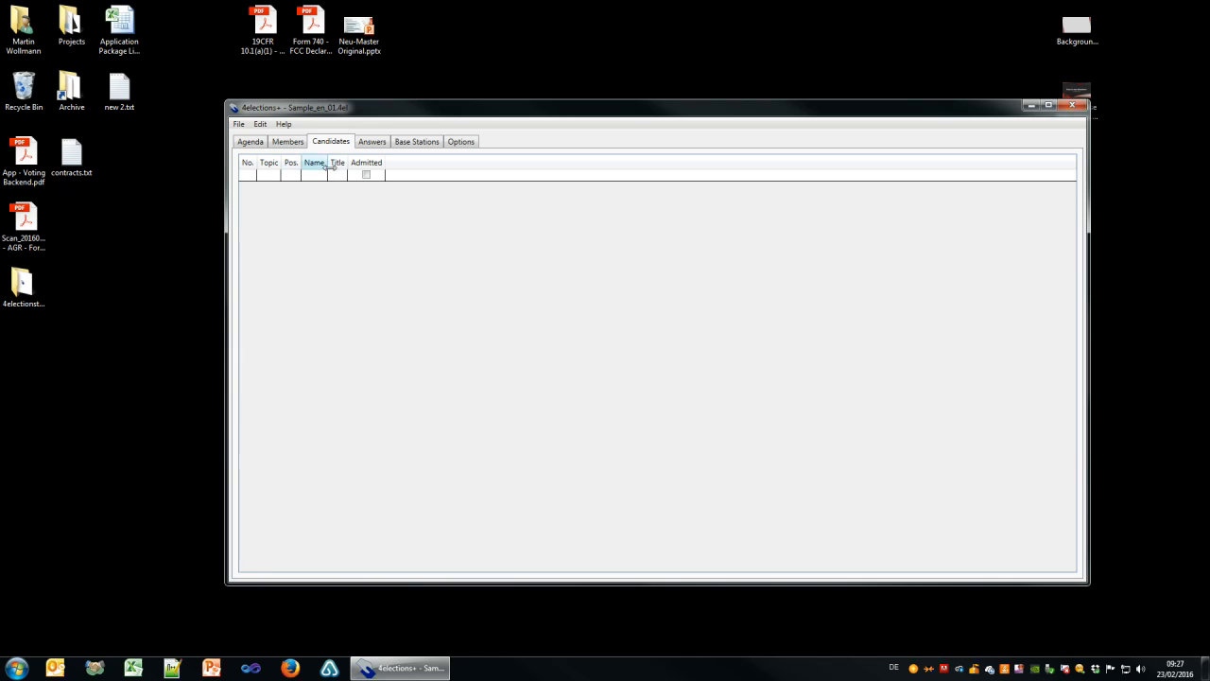
left_click(238, 124)
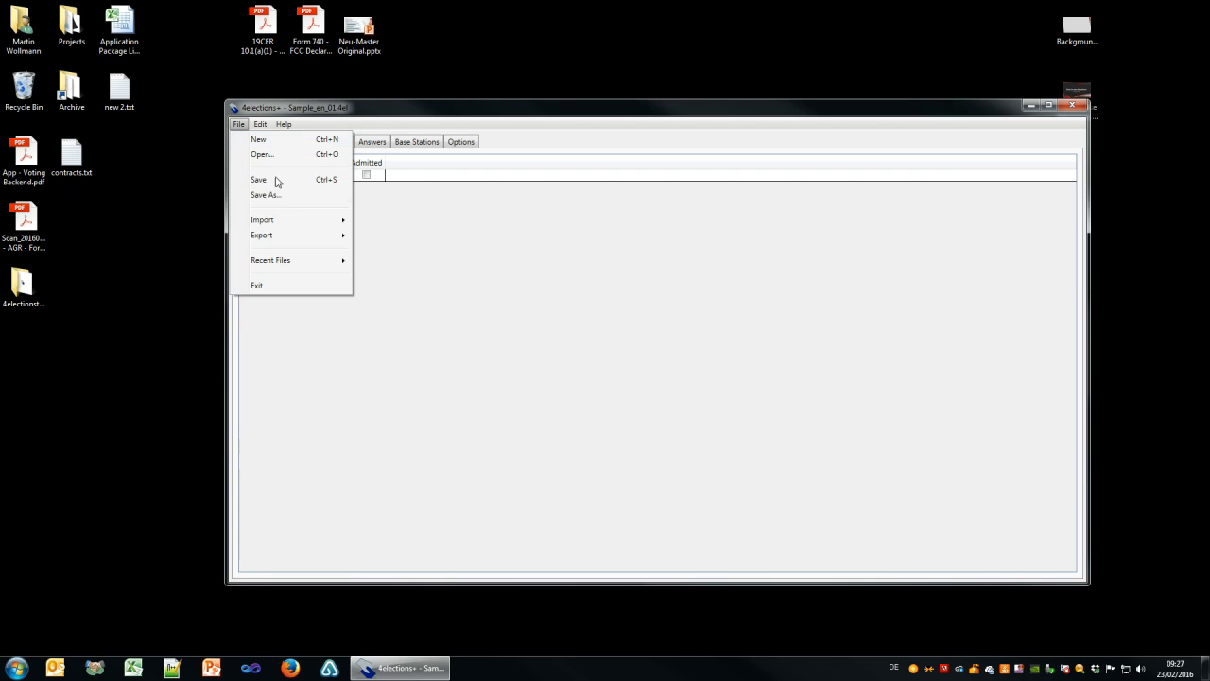
mouse_move(299, 226)
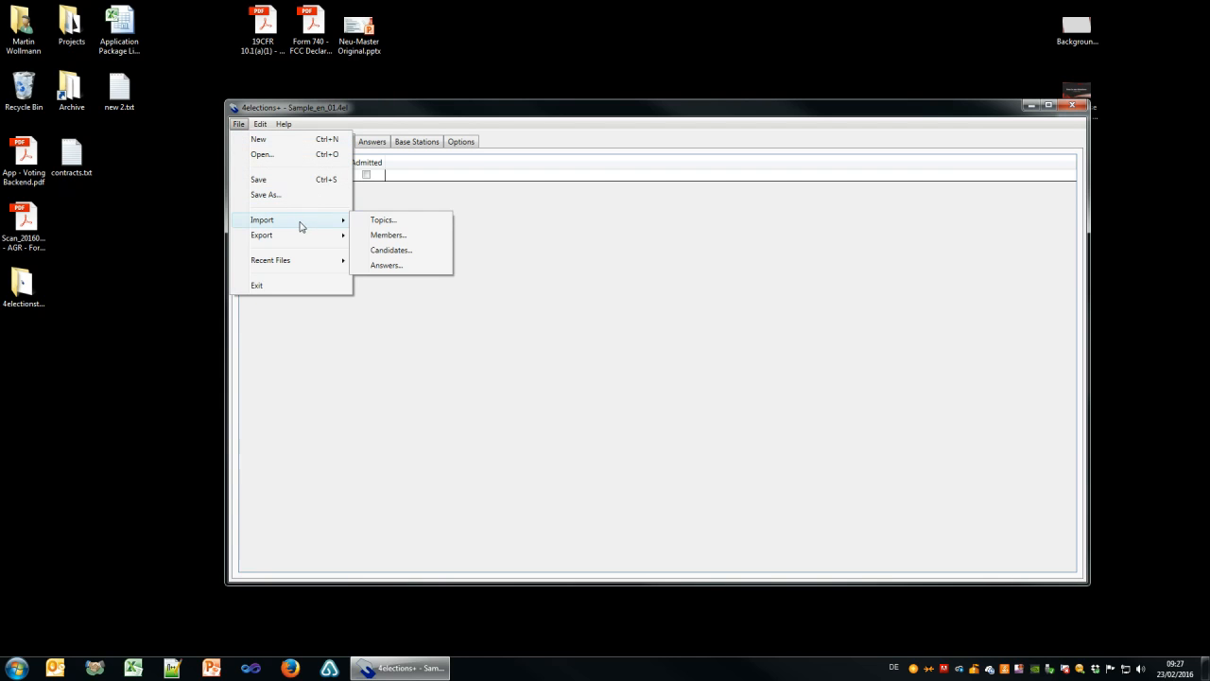
left_click(390, 251)
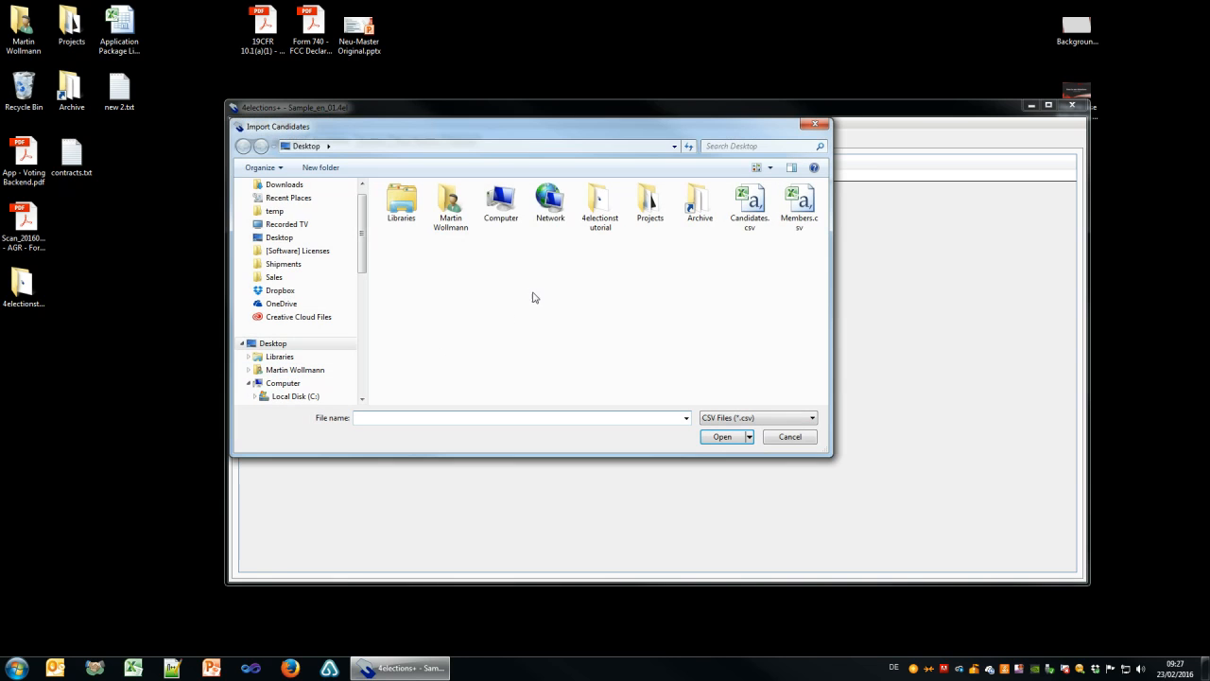
double_click(740, 216)
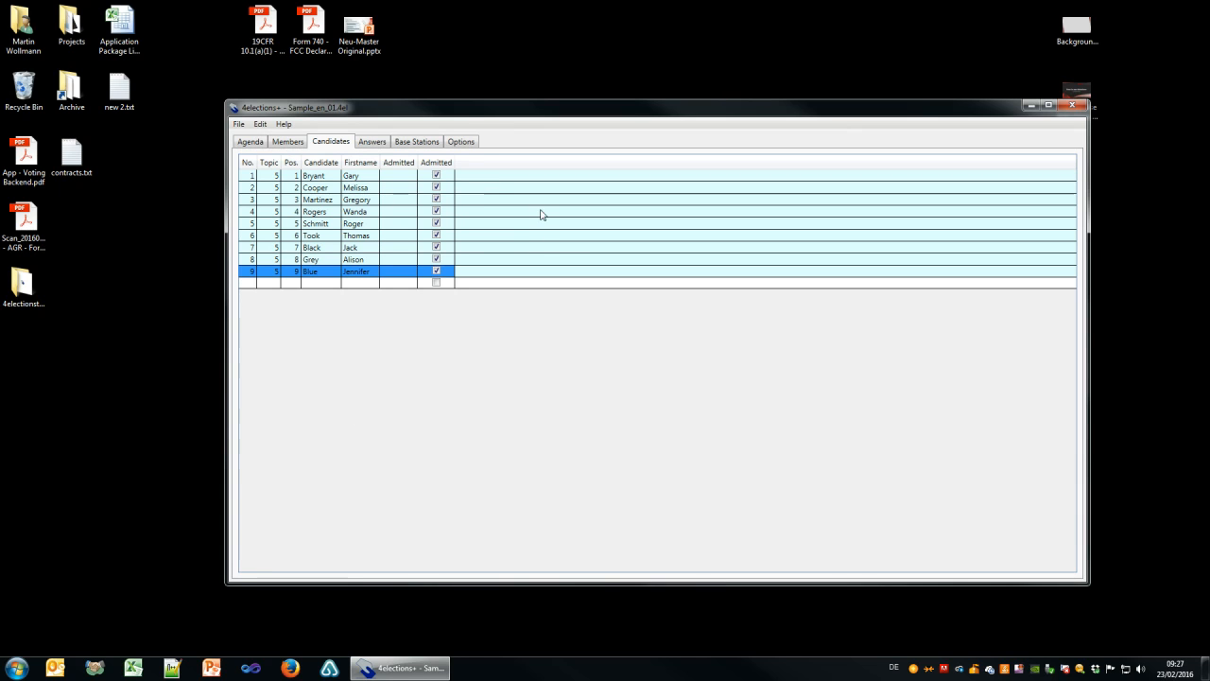
left_click(322, 179)
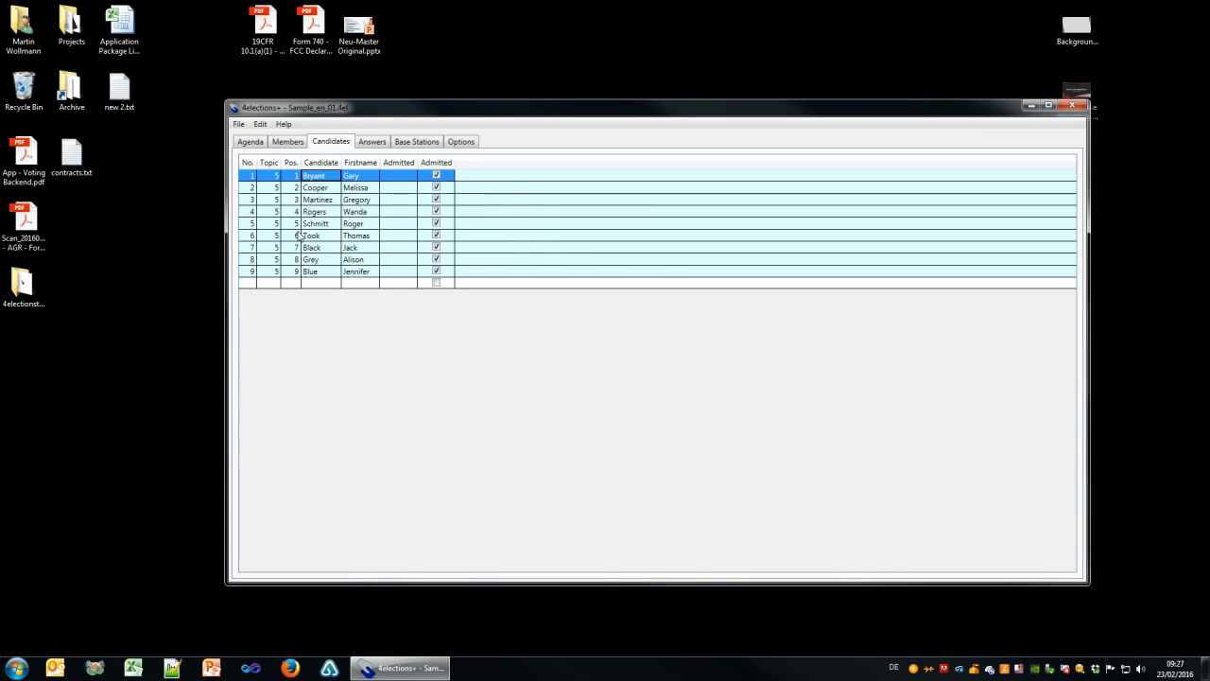
Review the voting file's agenda, members, candidates, answers, base stations and options, and return to the agenda.
left_click(252, 144)
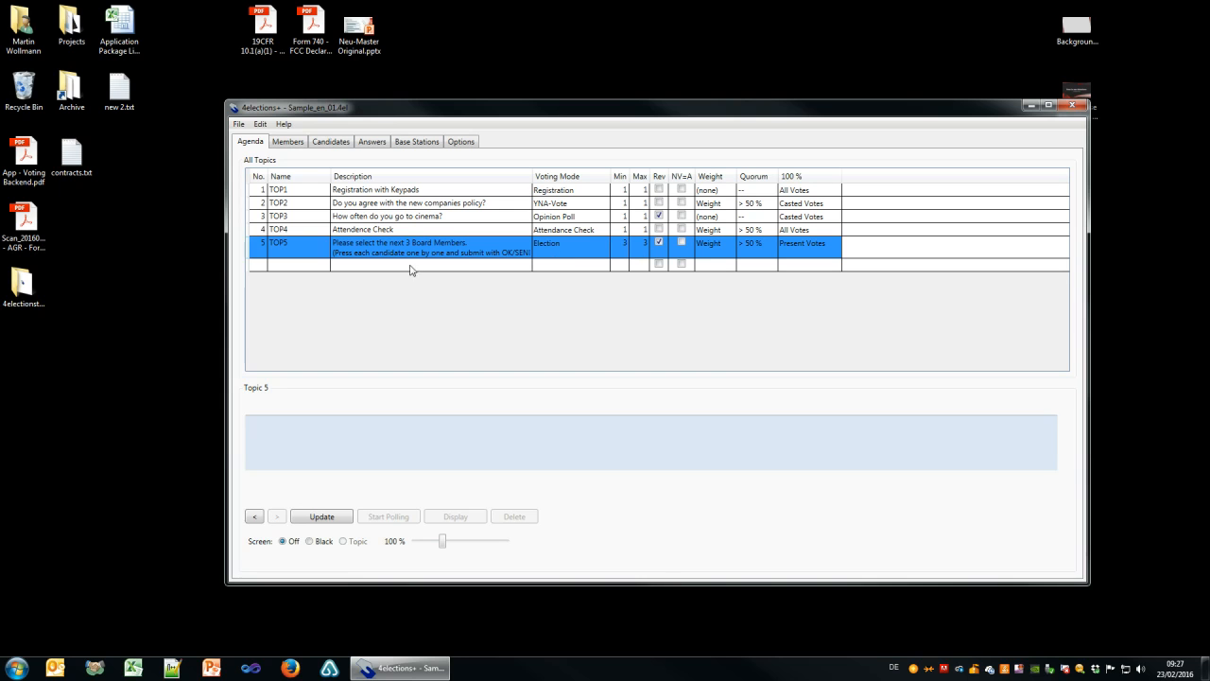
left_click(291, 143)
left_click(331, 141)
left_click(374, 142)
left_click(410, 143)
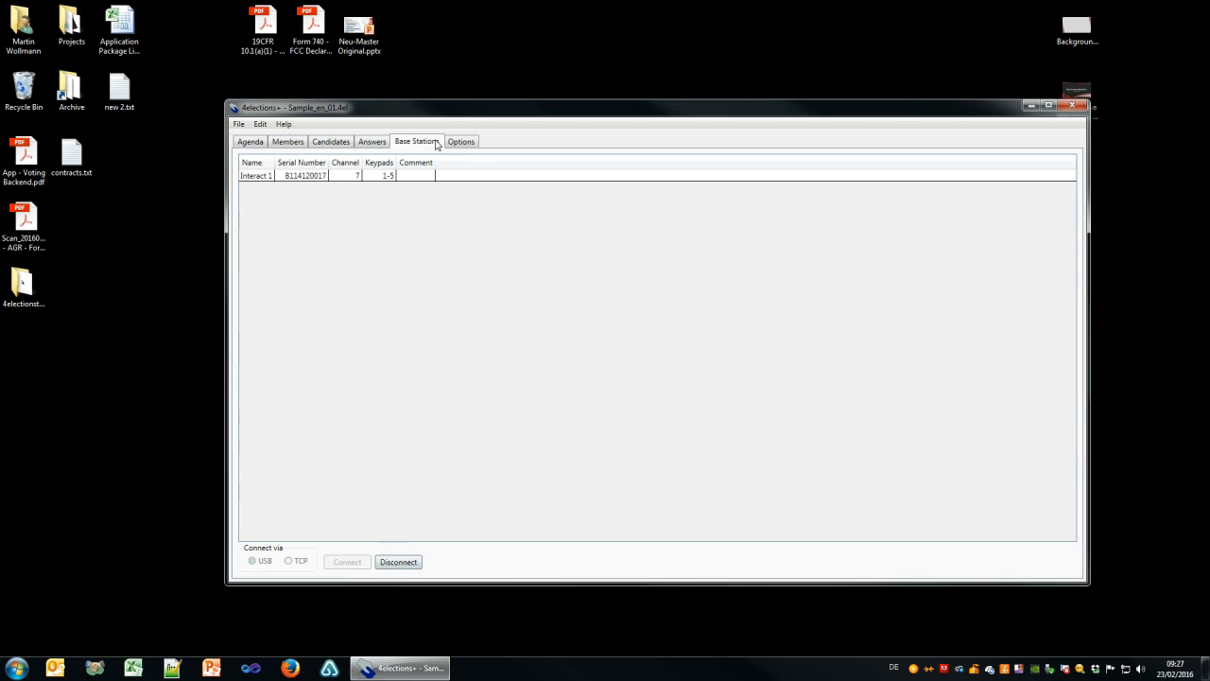
left_click(461, 142)
left_click(249, 143)
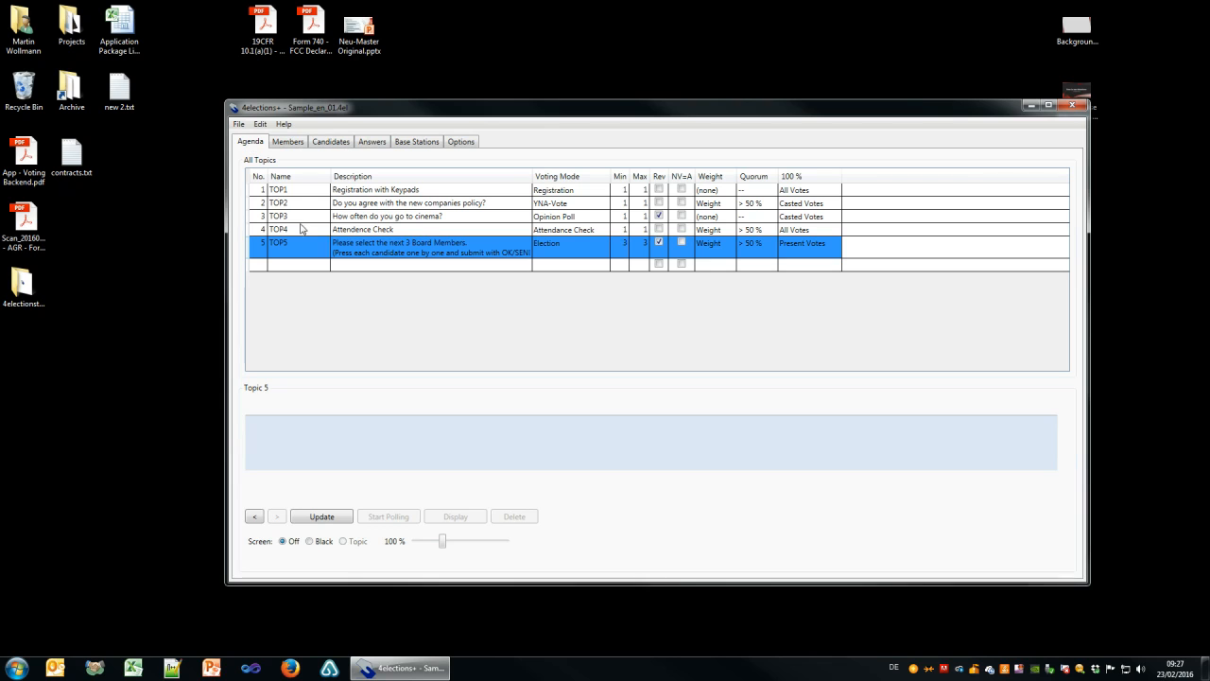